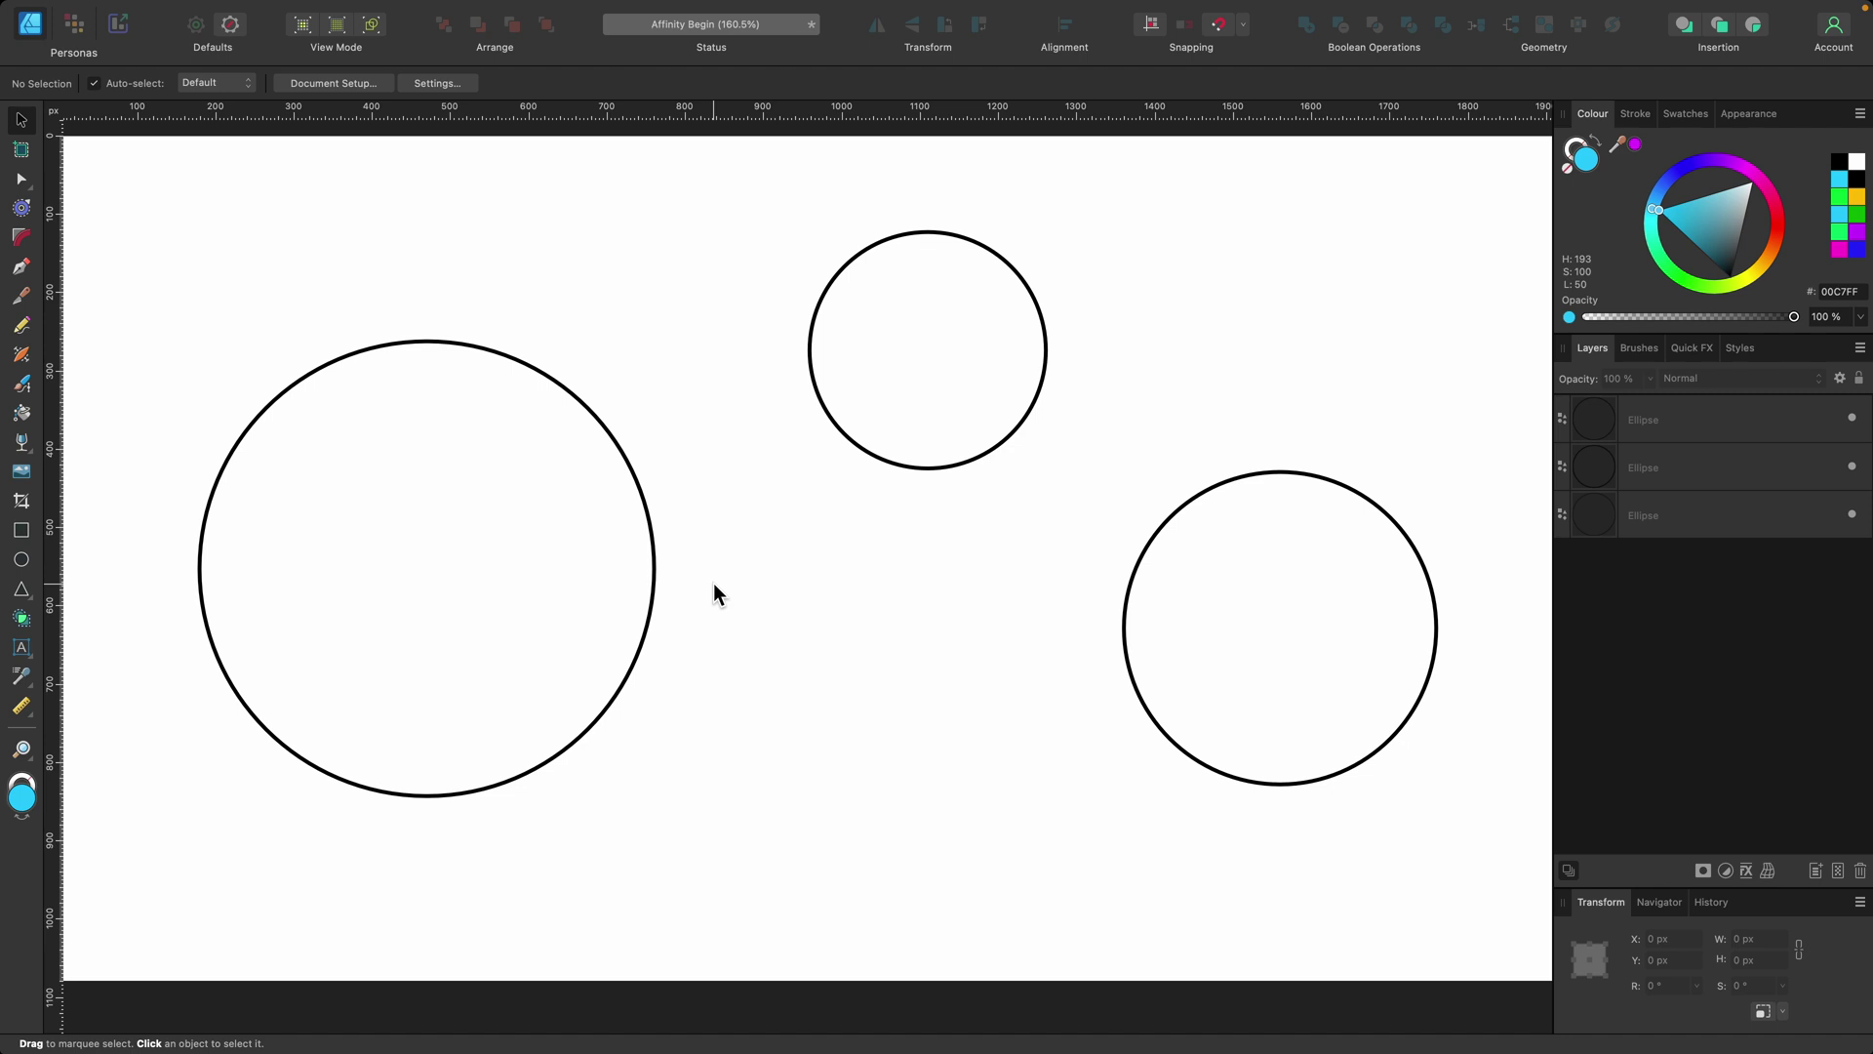
Step: Select the large circle and activate the Vector Flood Fill Tool
left_click(654, 590)
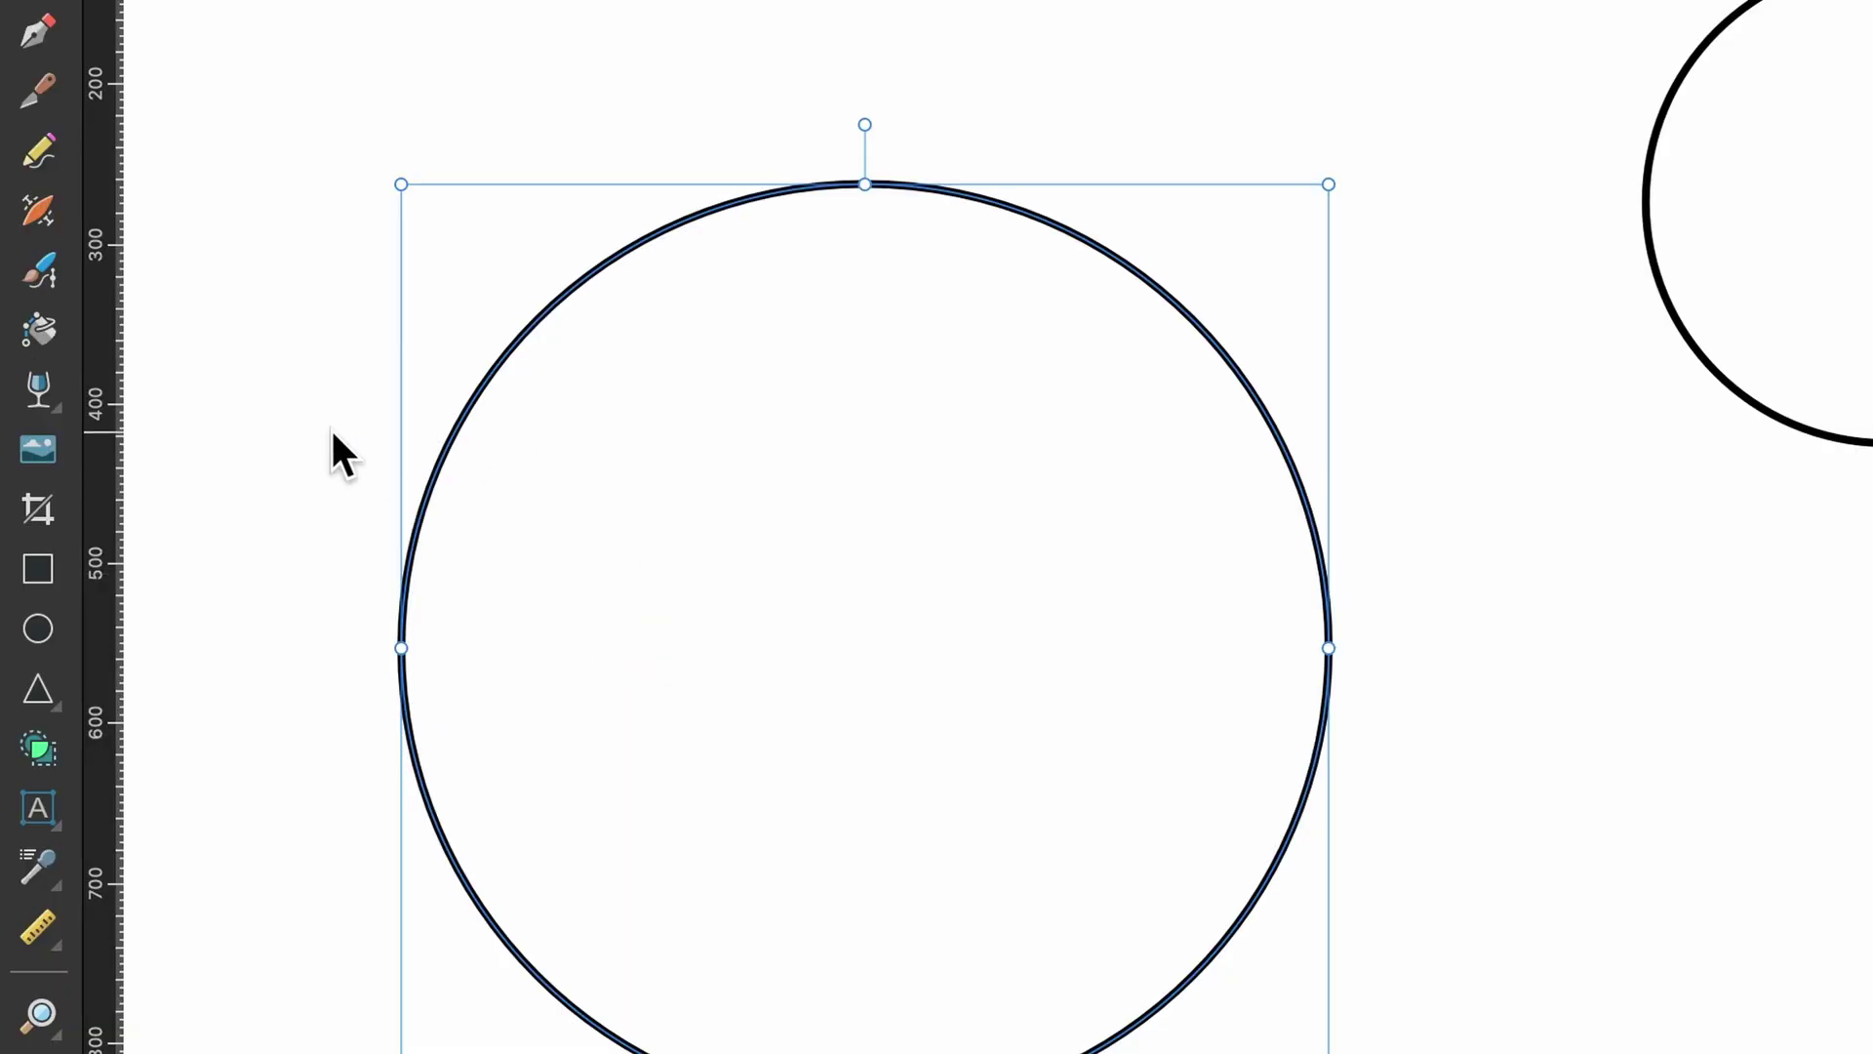
left_click(37, 341)
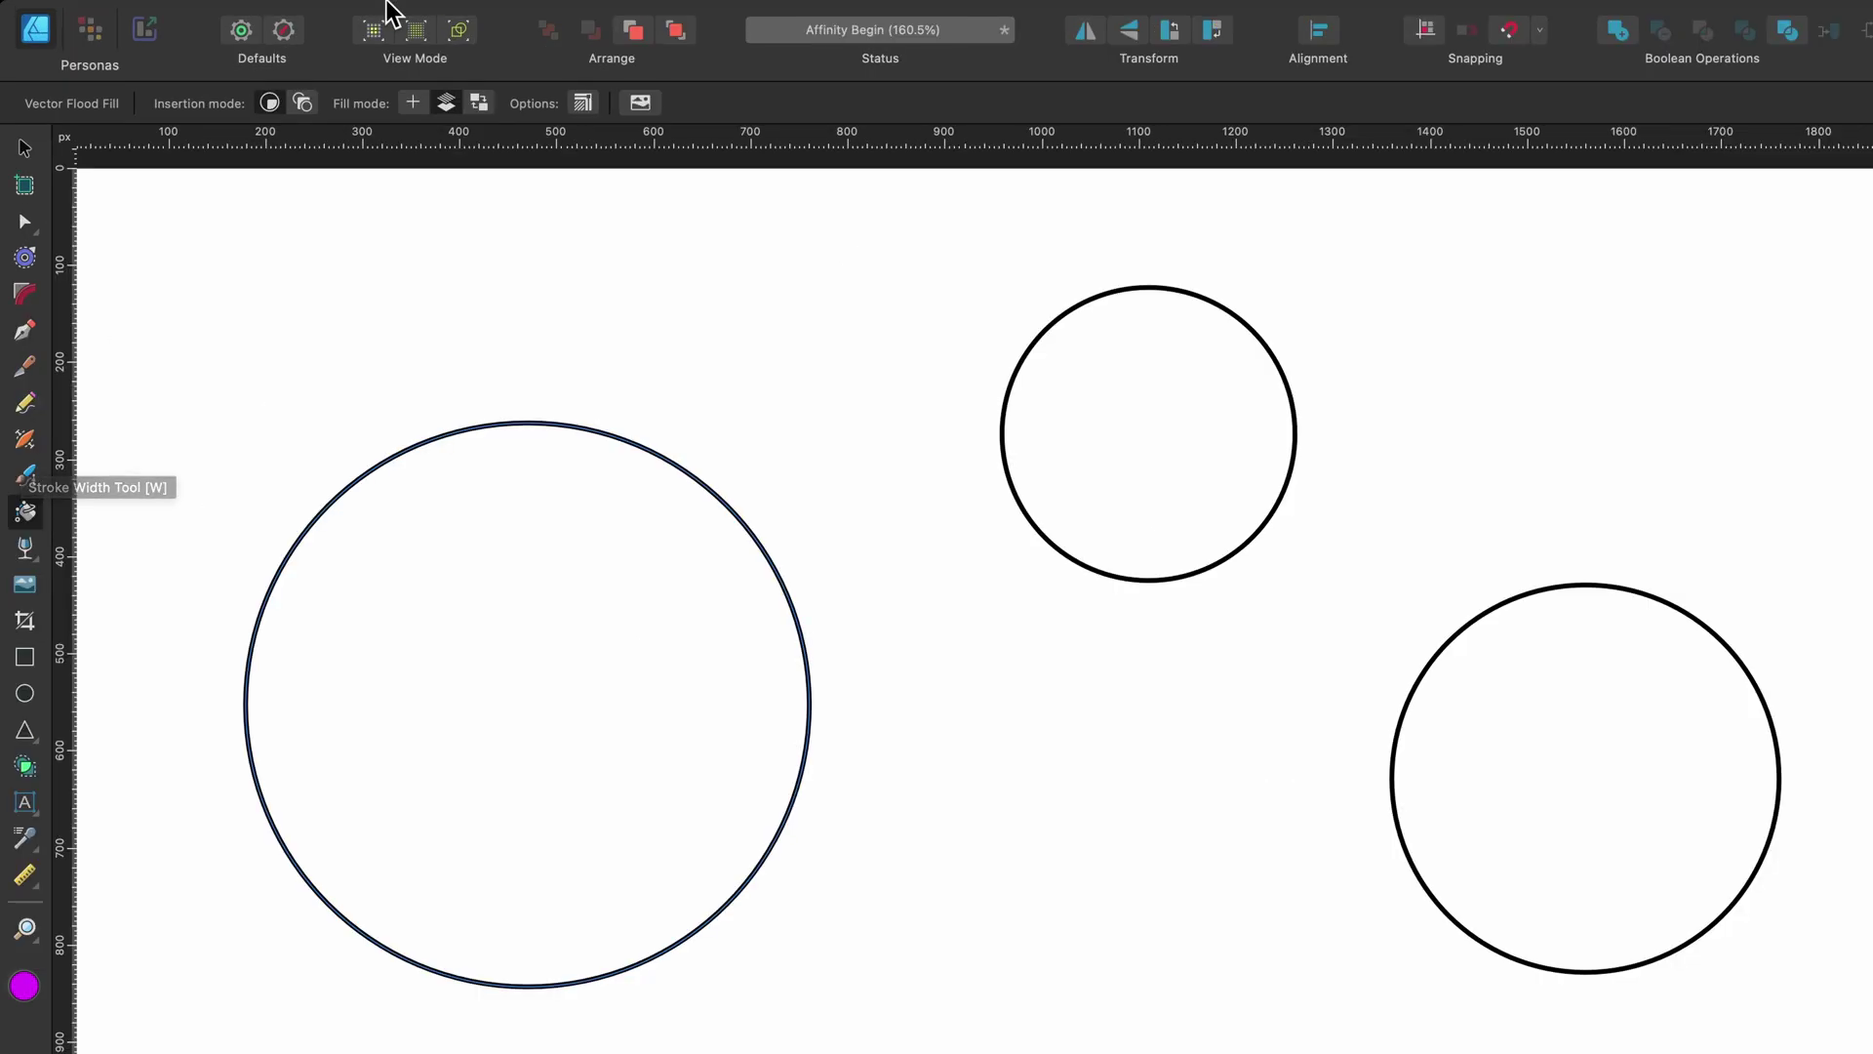
Step: Open the tools customisation to locate the Vector Flood Fill Tool among the available tools, and close it again
mouse_move(329, 12)
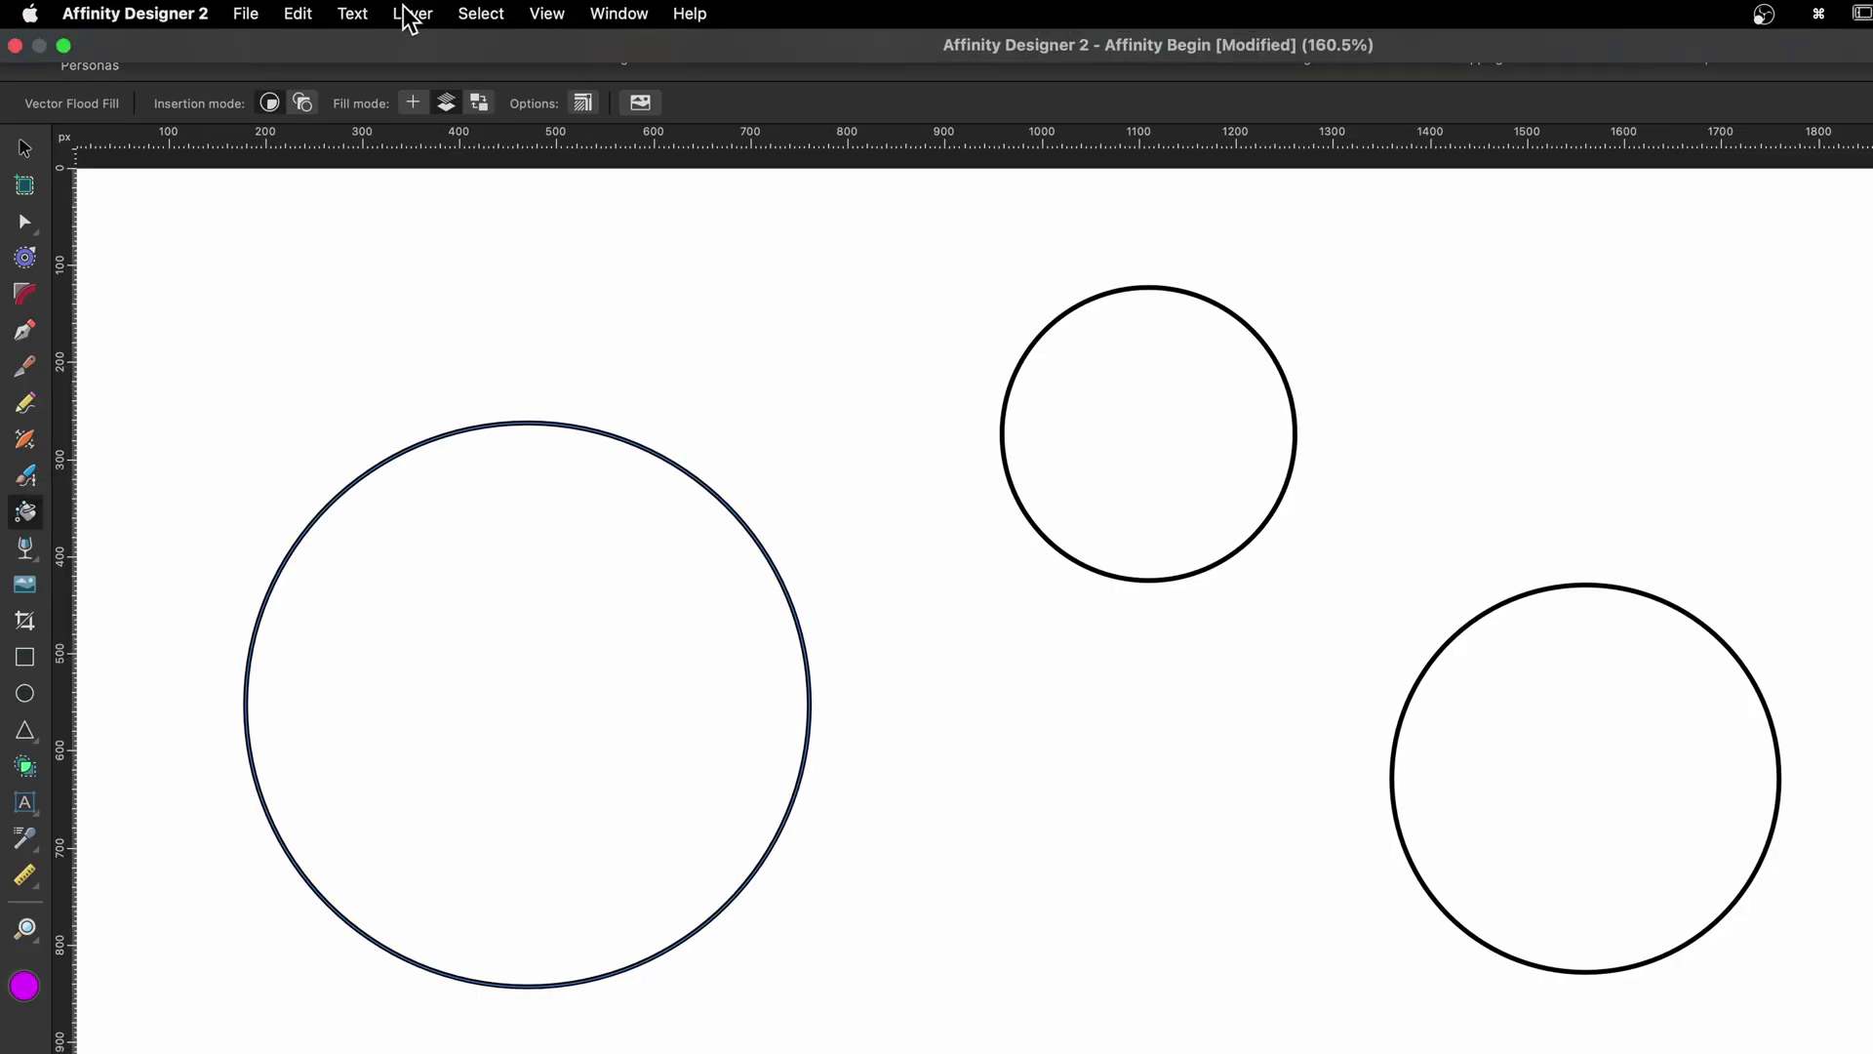
left_click(537, 14)
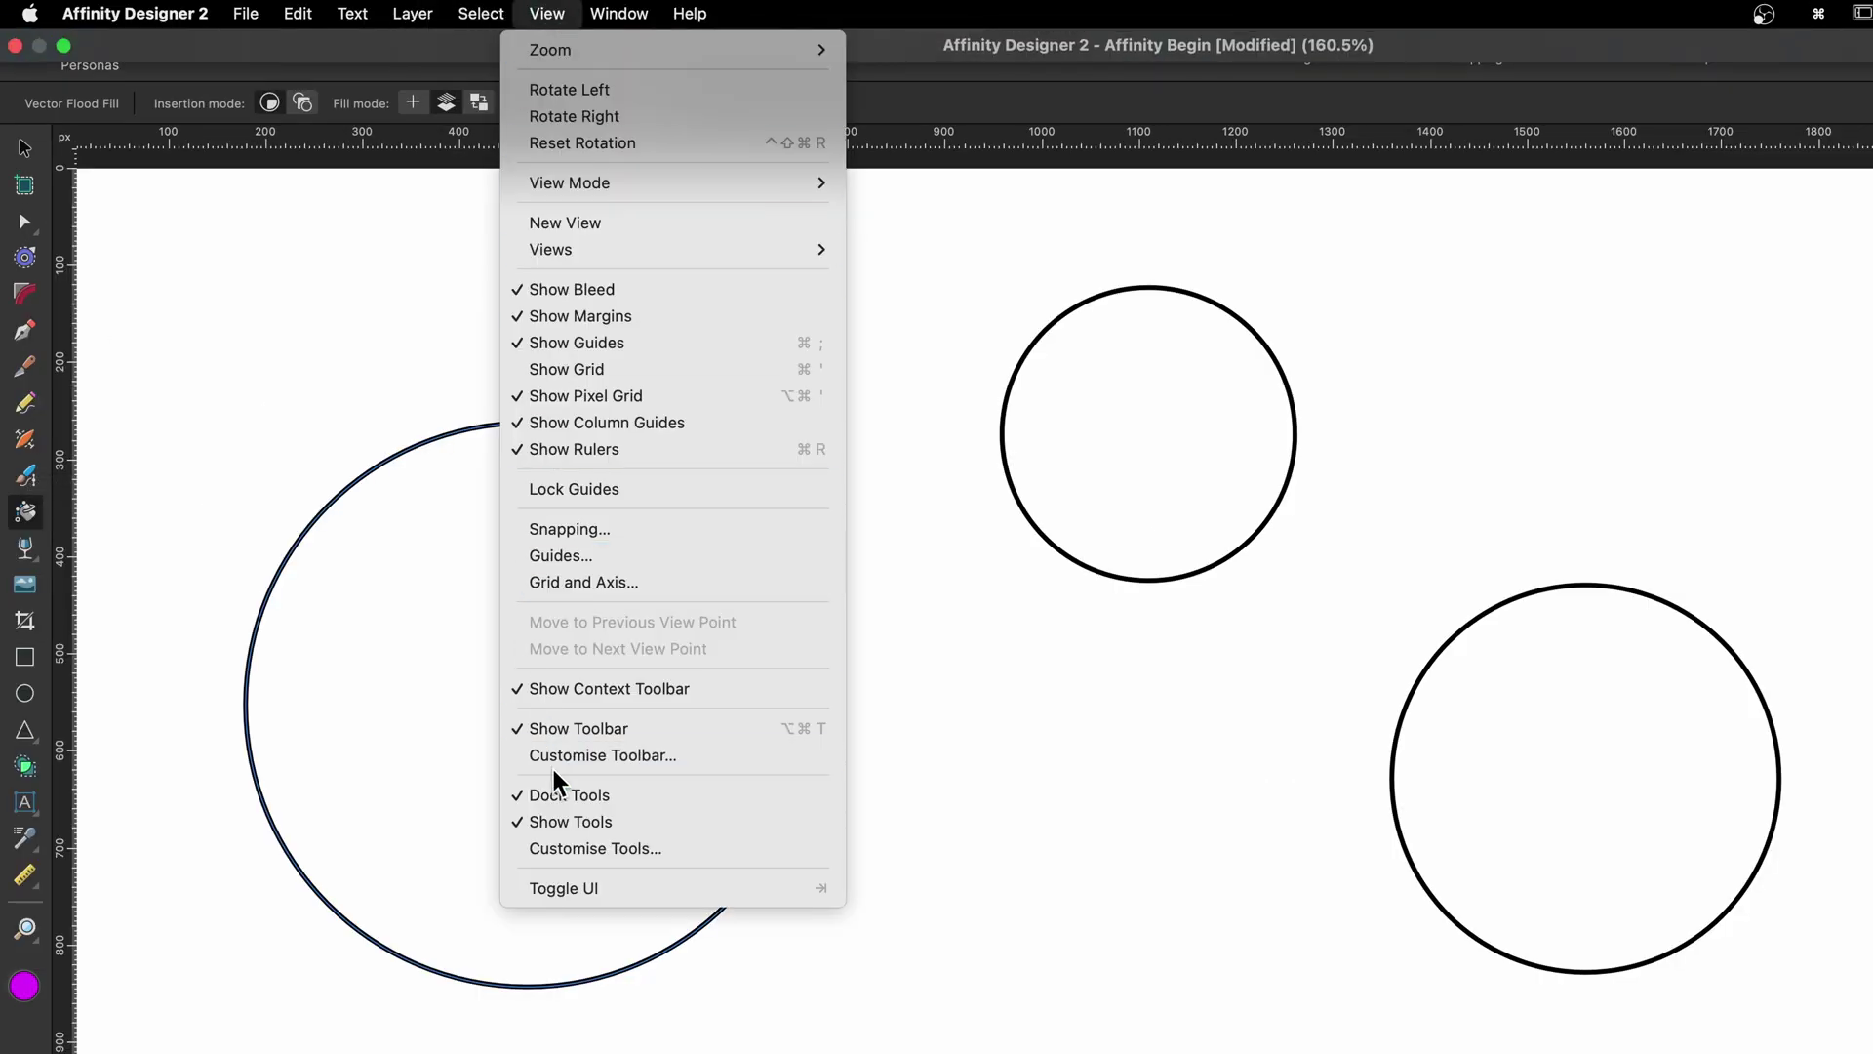
left_click(618, 845)
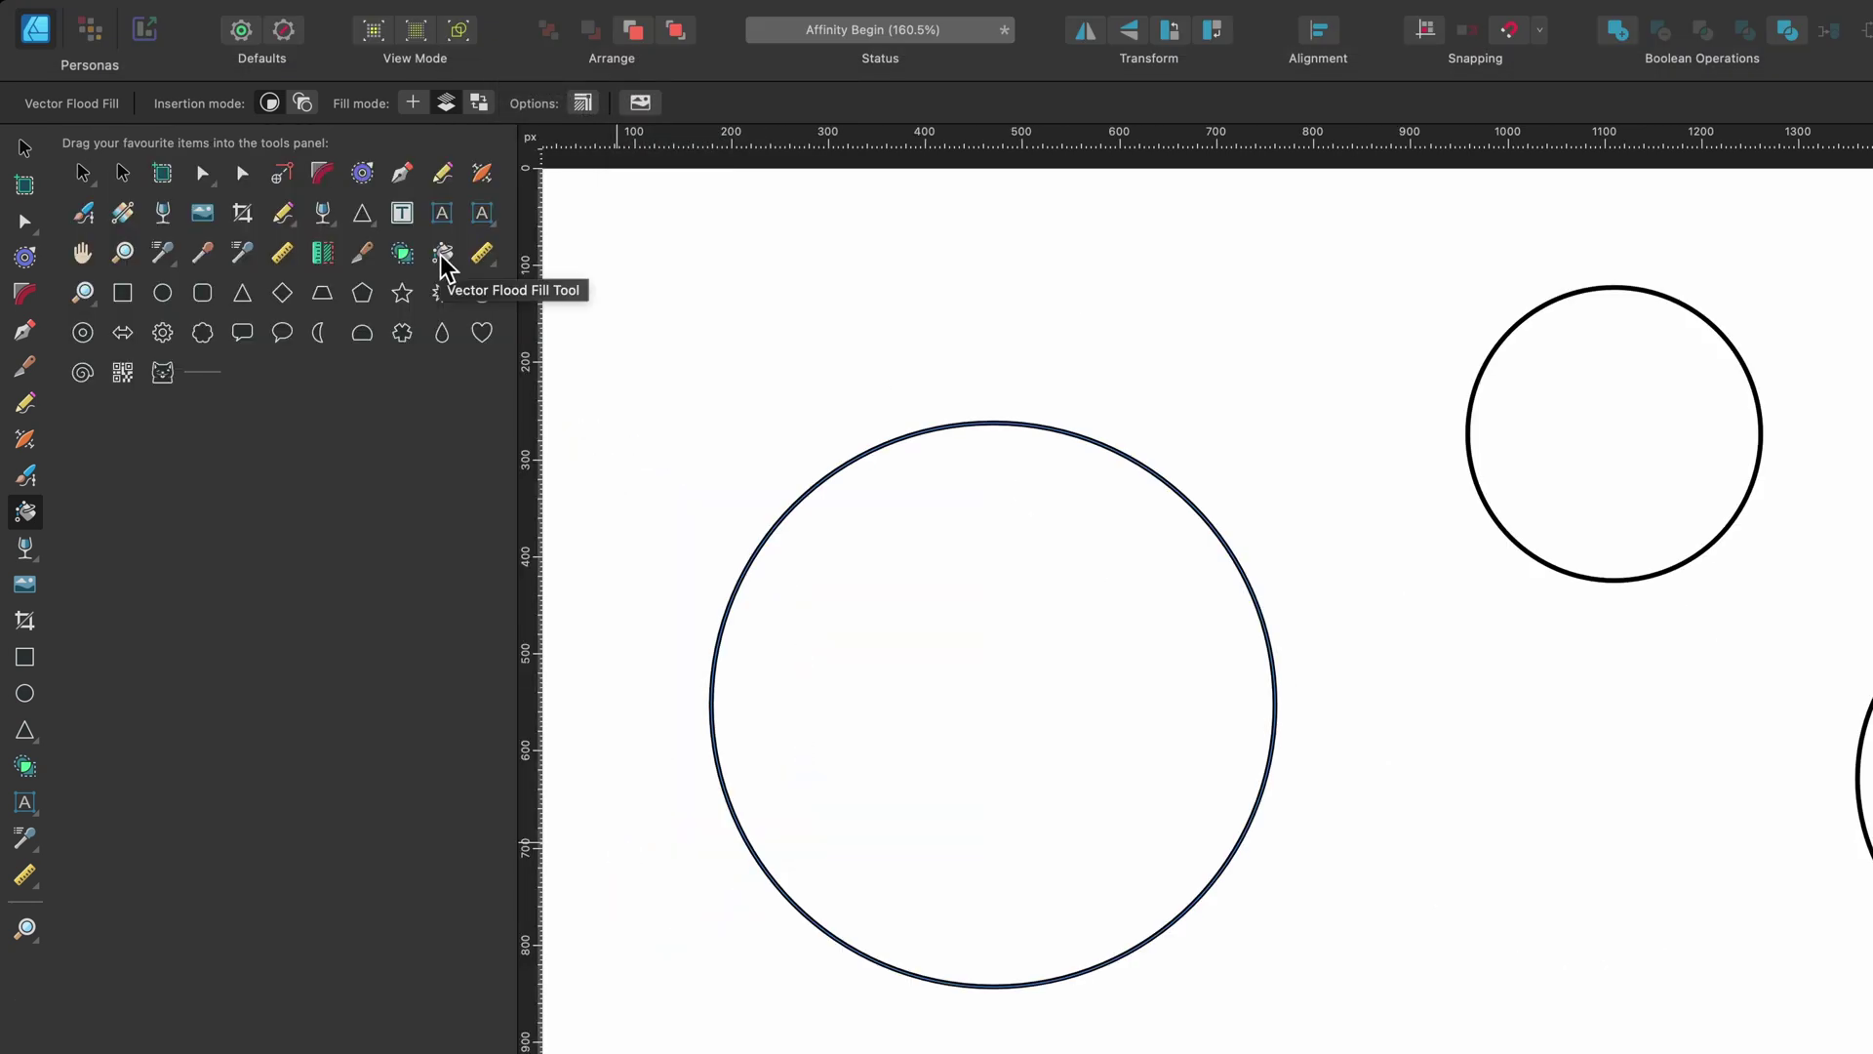
left_click_drag(444, 265, 329, 307)
key("Return")
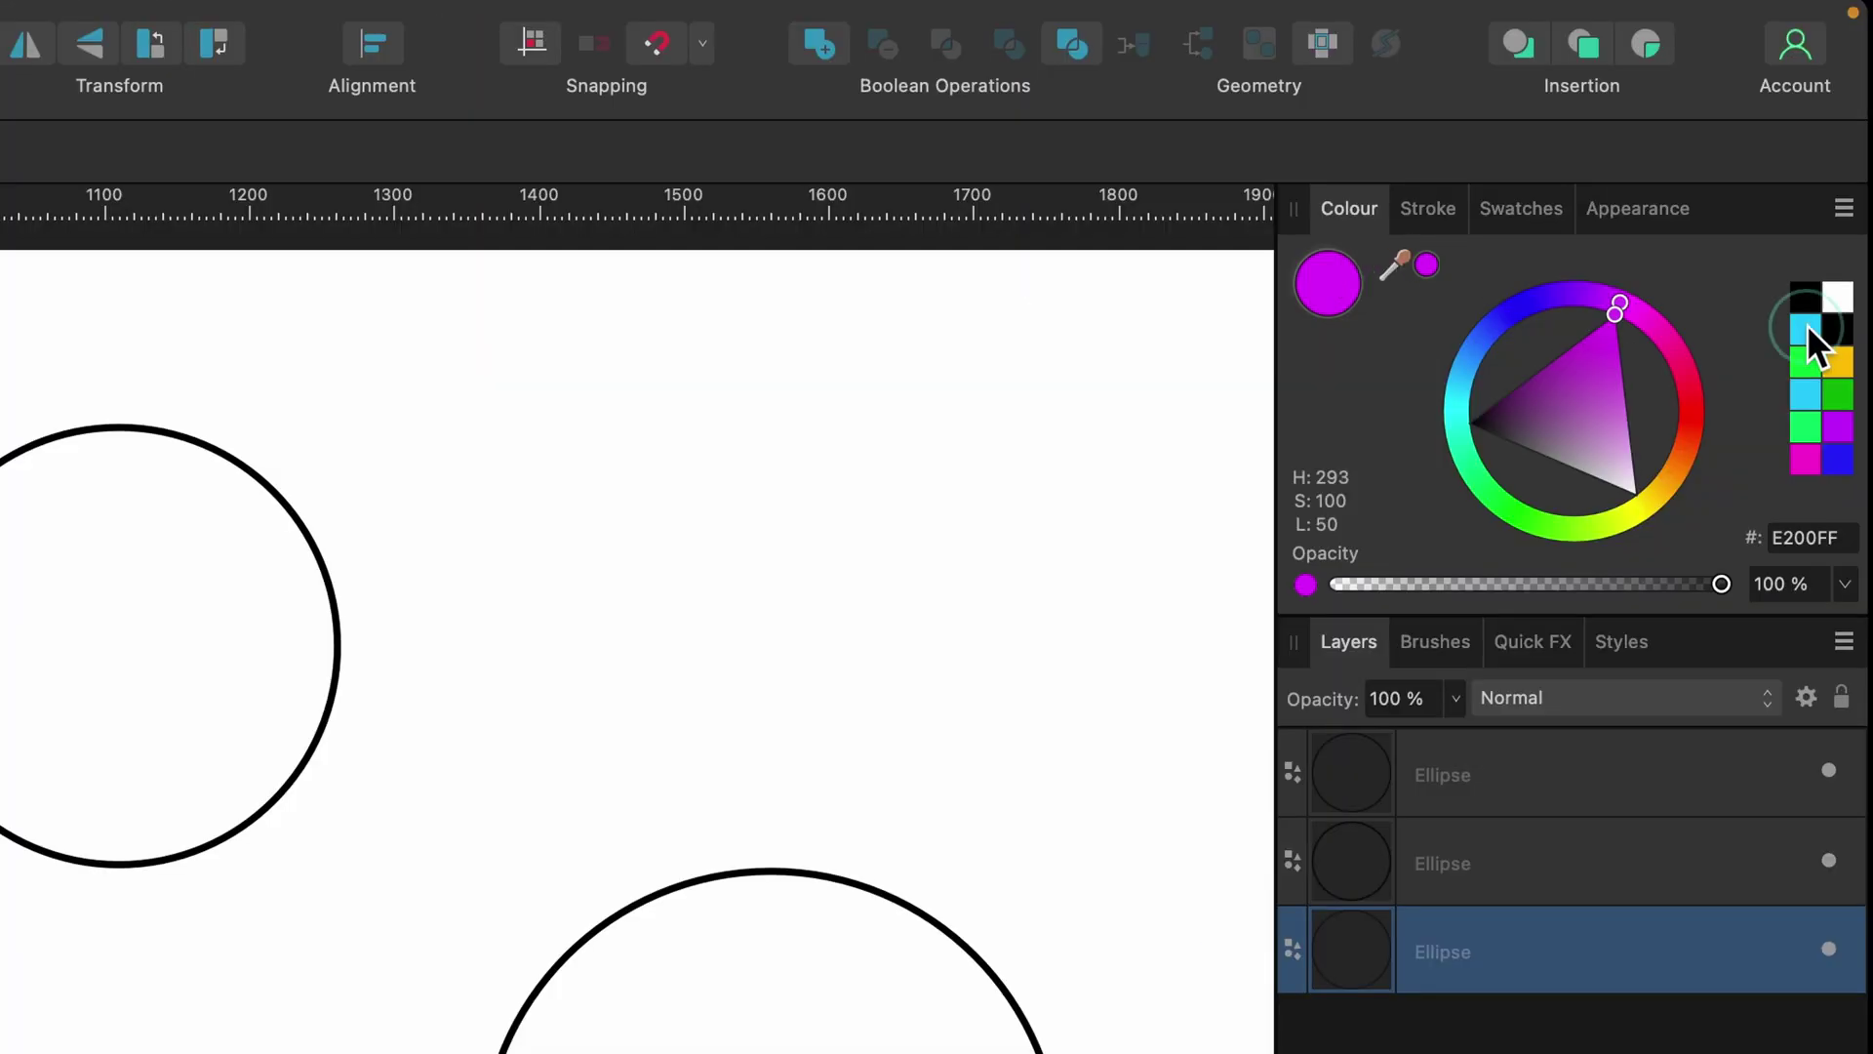
Step: Flood fill the large circle with light blue (00CBFF) and return to the Move Tool
left_click(1806, 329)
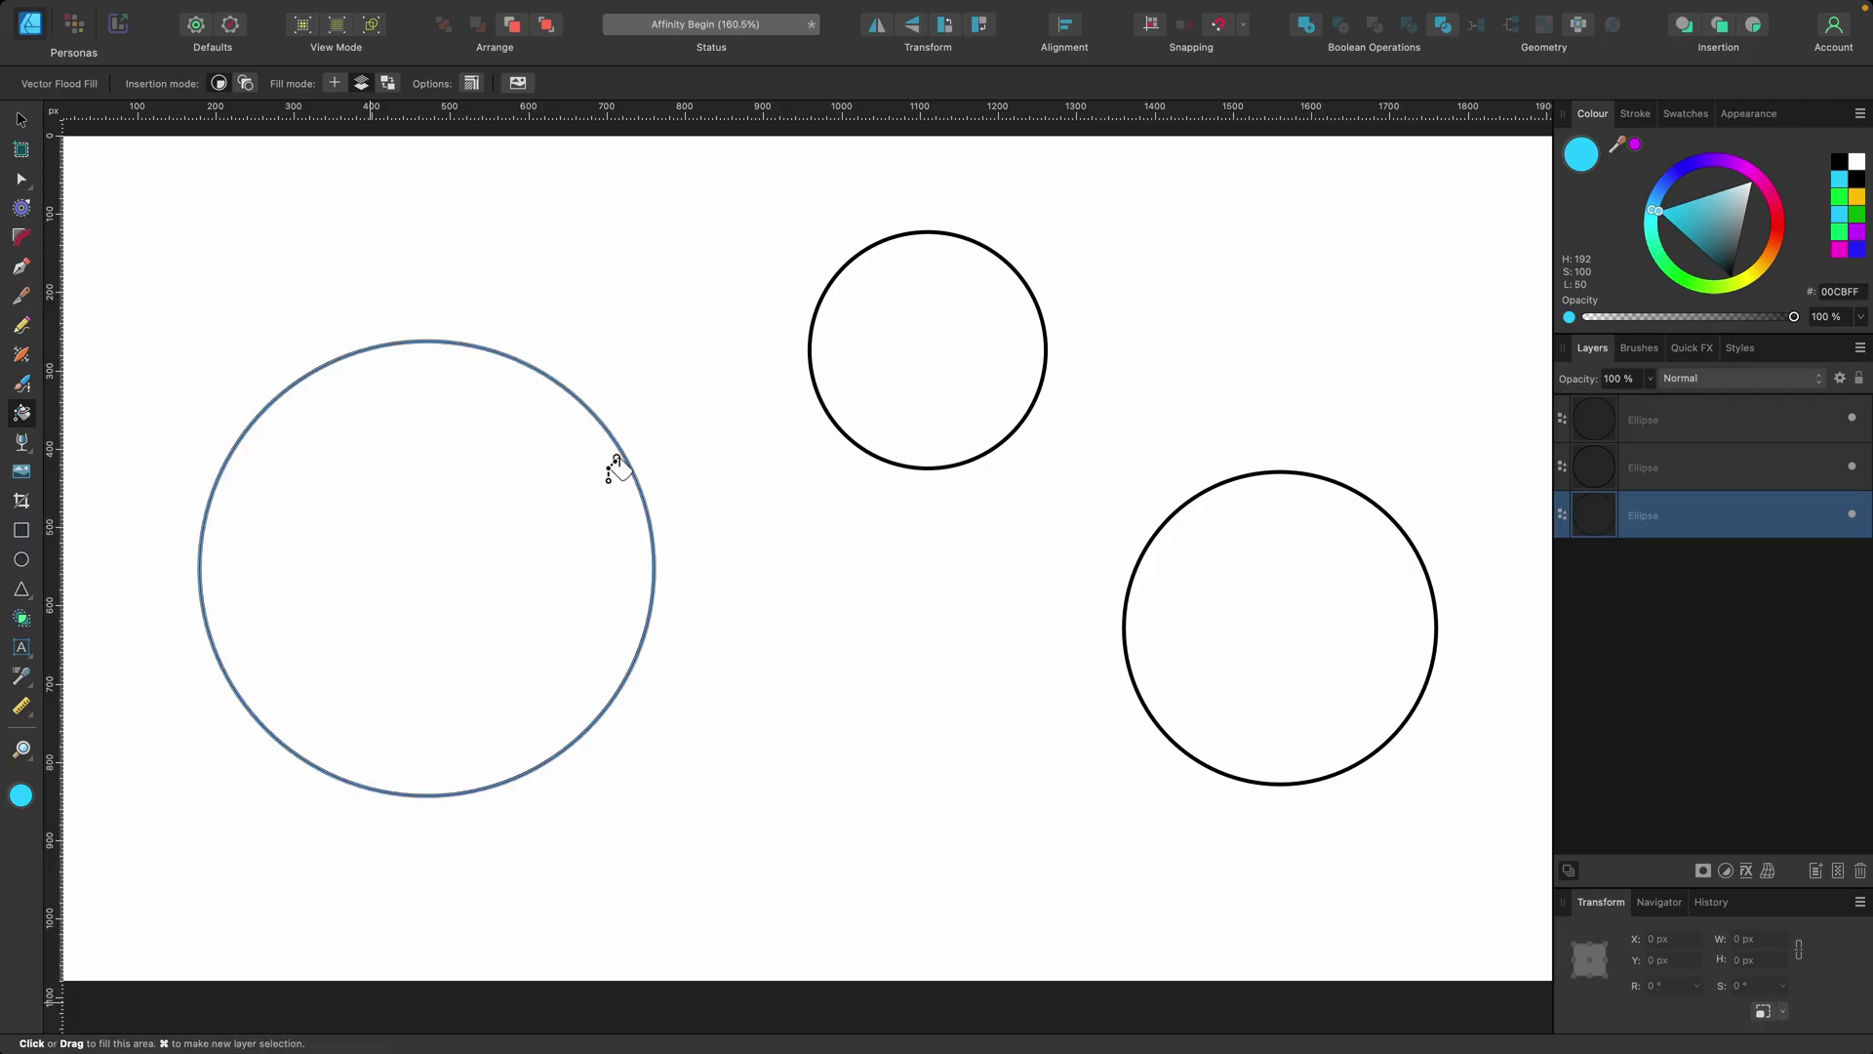
left_click(552, 459)
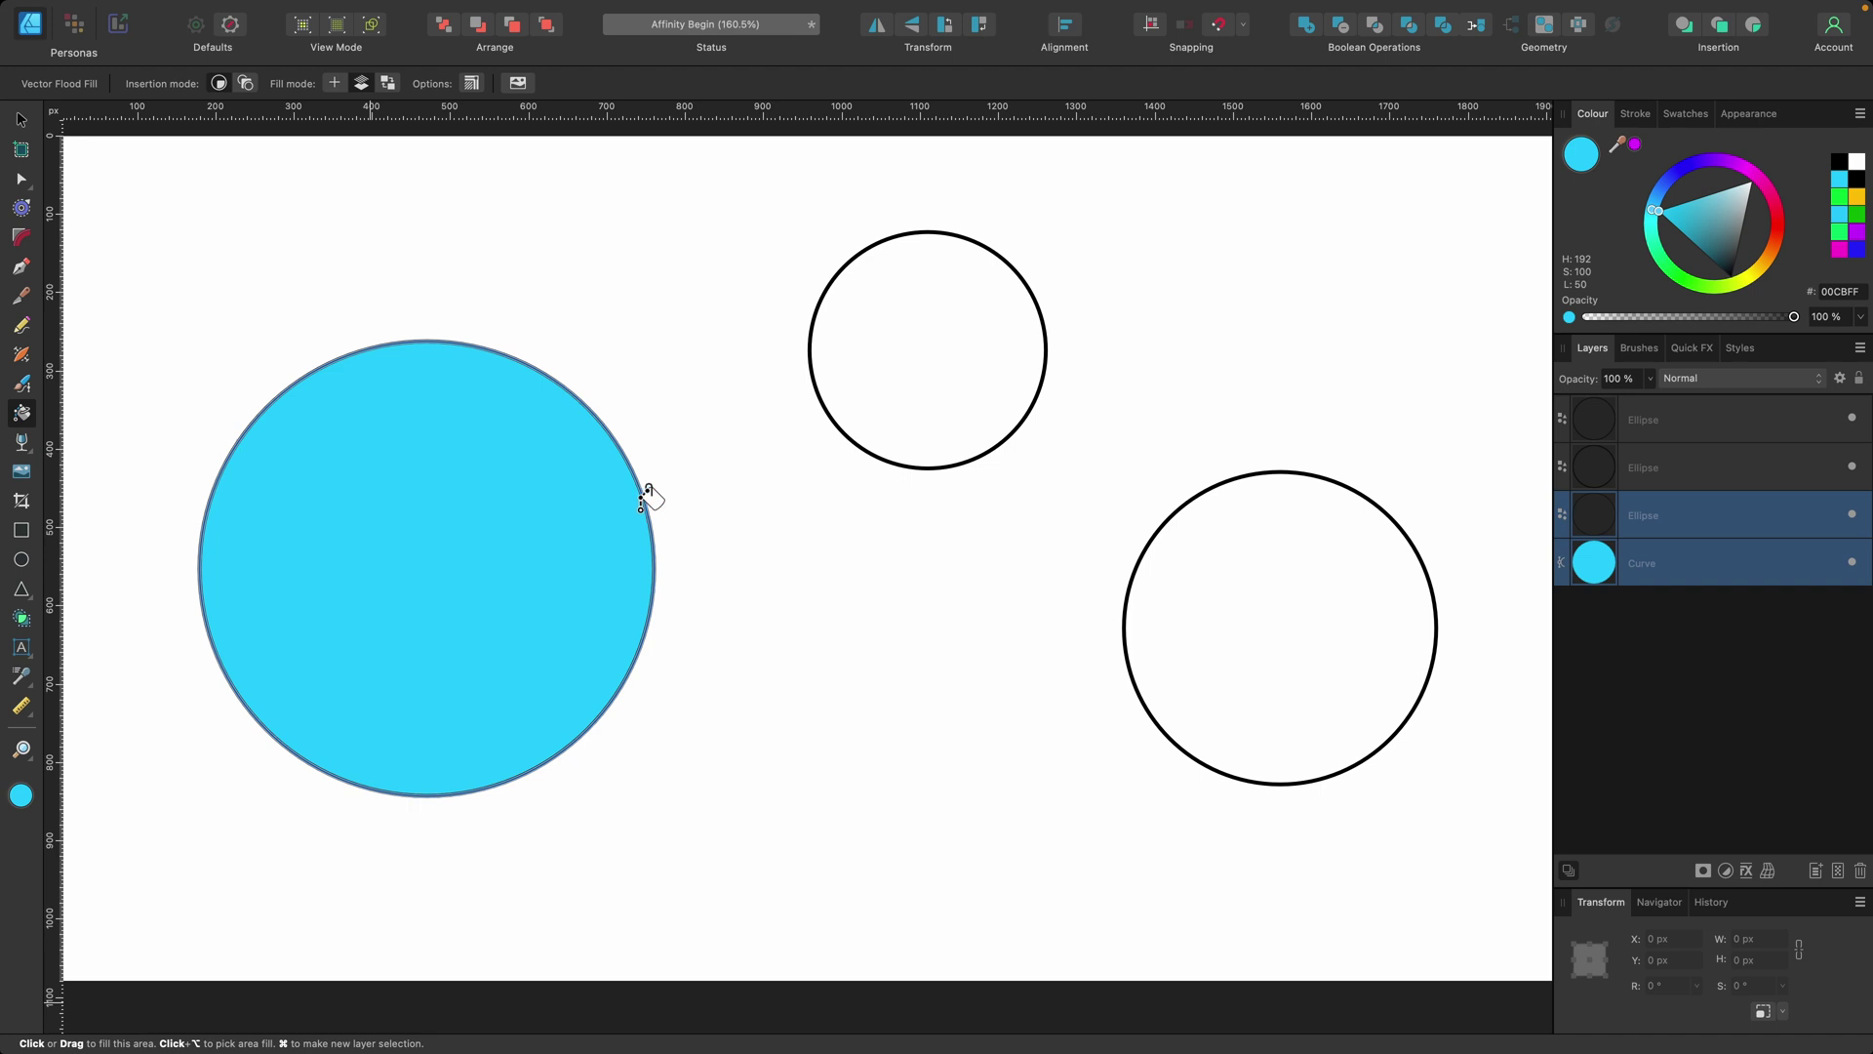
key("v")
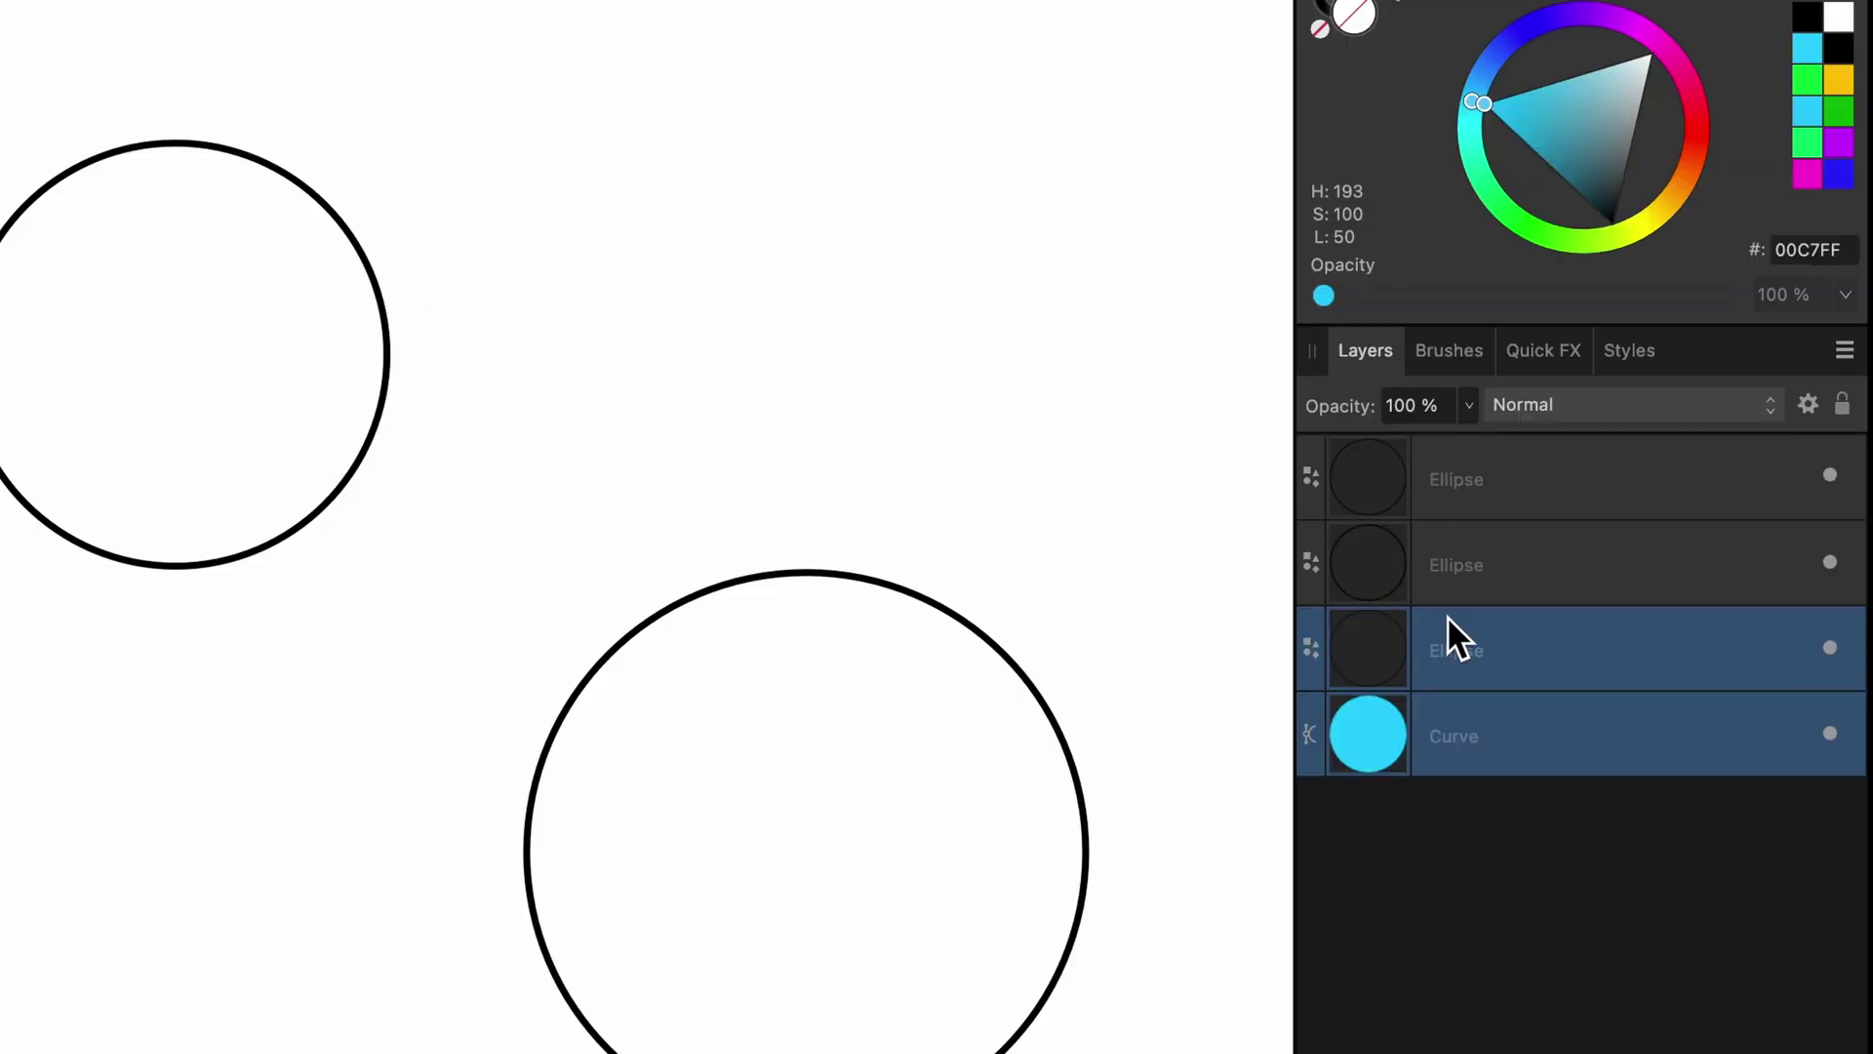
Step: Try moving the large circle's outline away from its blue fill, undo the move and select the blue fill curve
left_click(1469, 648)
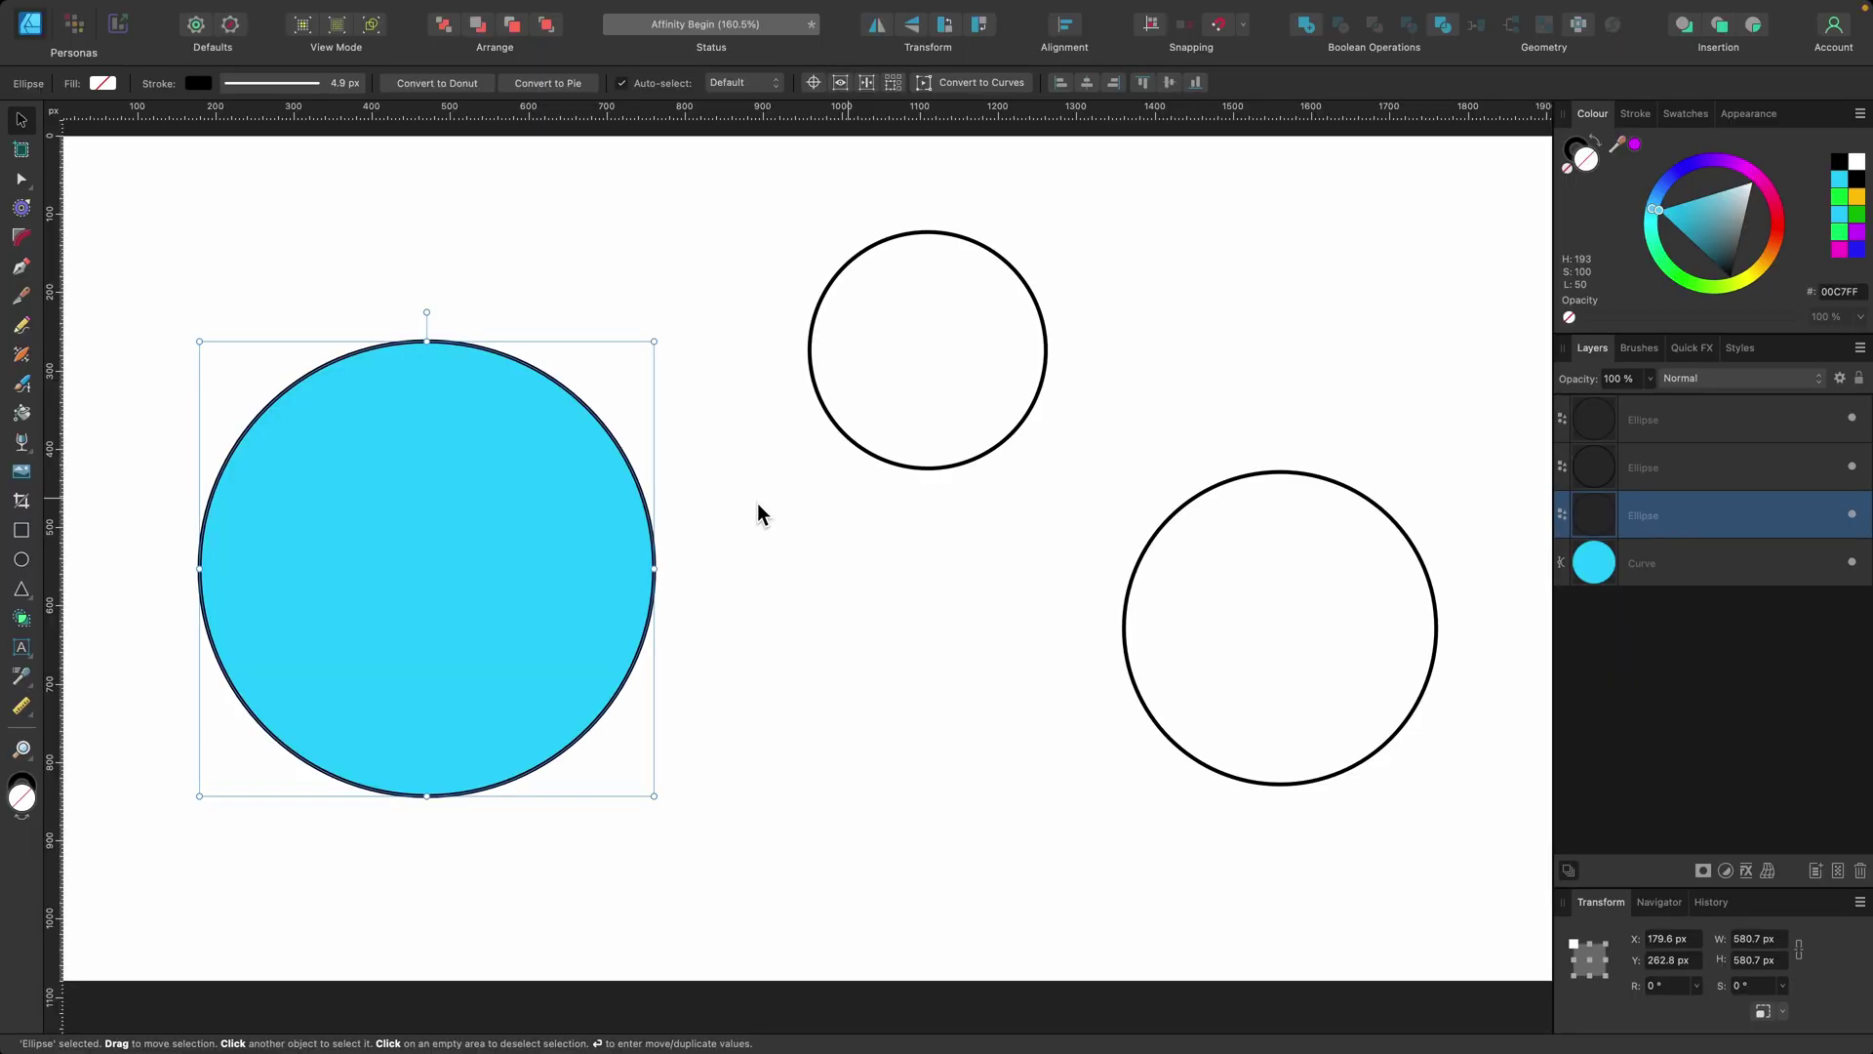
left_click_drag(503, 561, 560, 476)
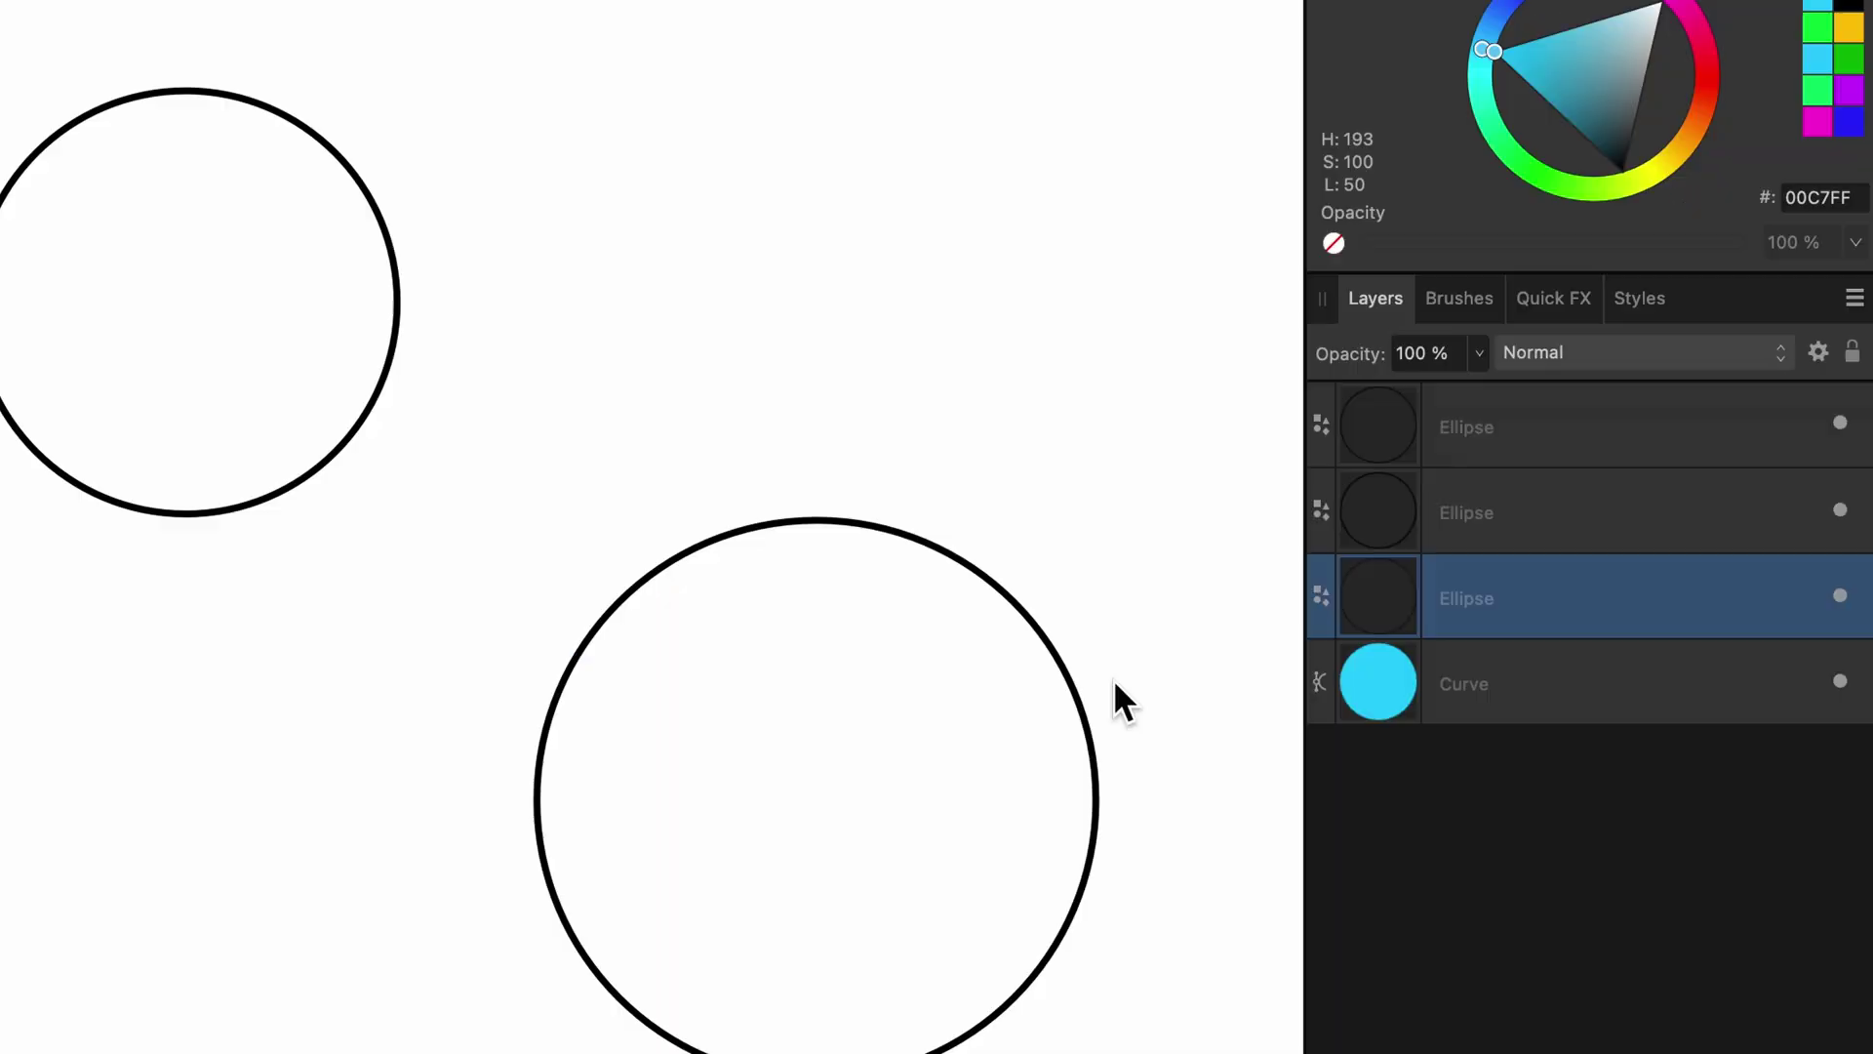
left_click(1678, 549)
key("super+z")
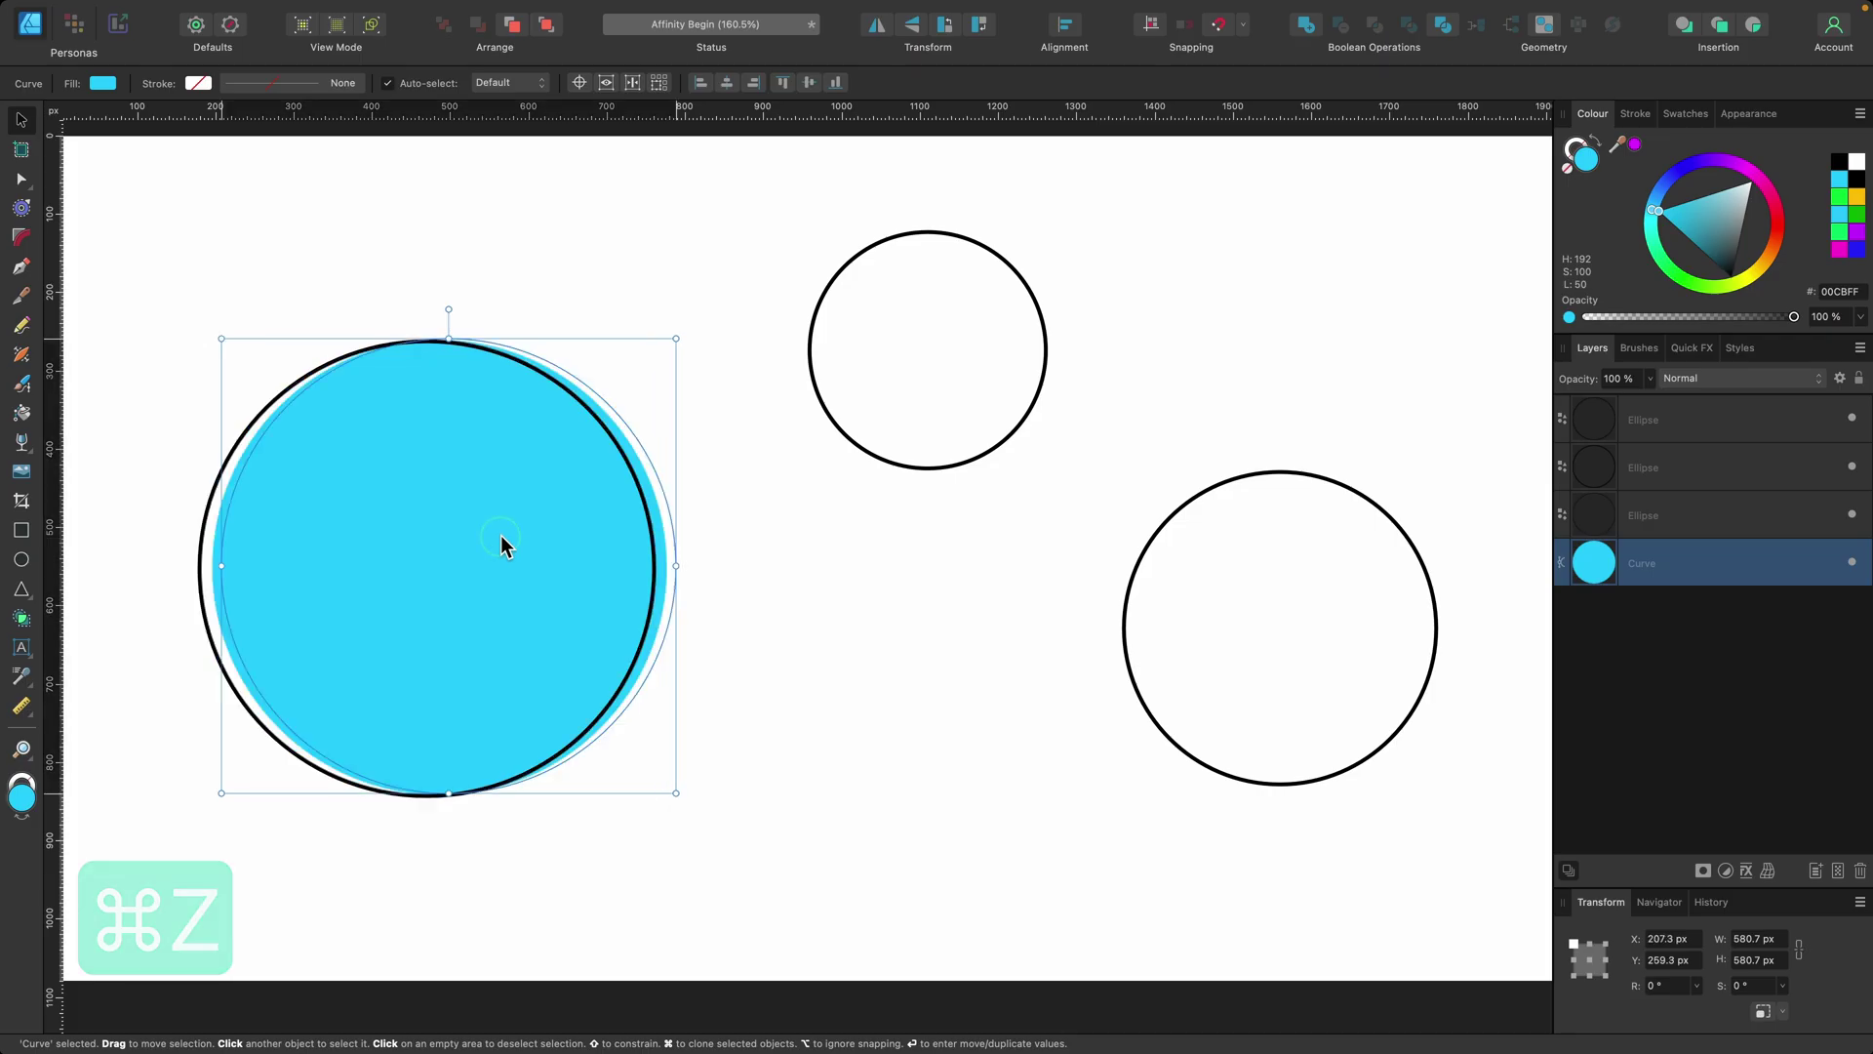
Step: Try moving the blue fill curve out from behind its outline, and undo the move
left_click_drag(502, 539, 575, 478)
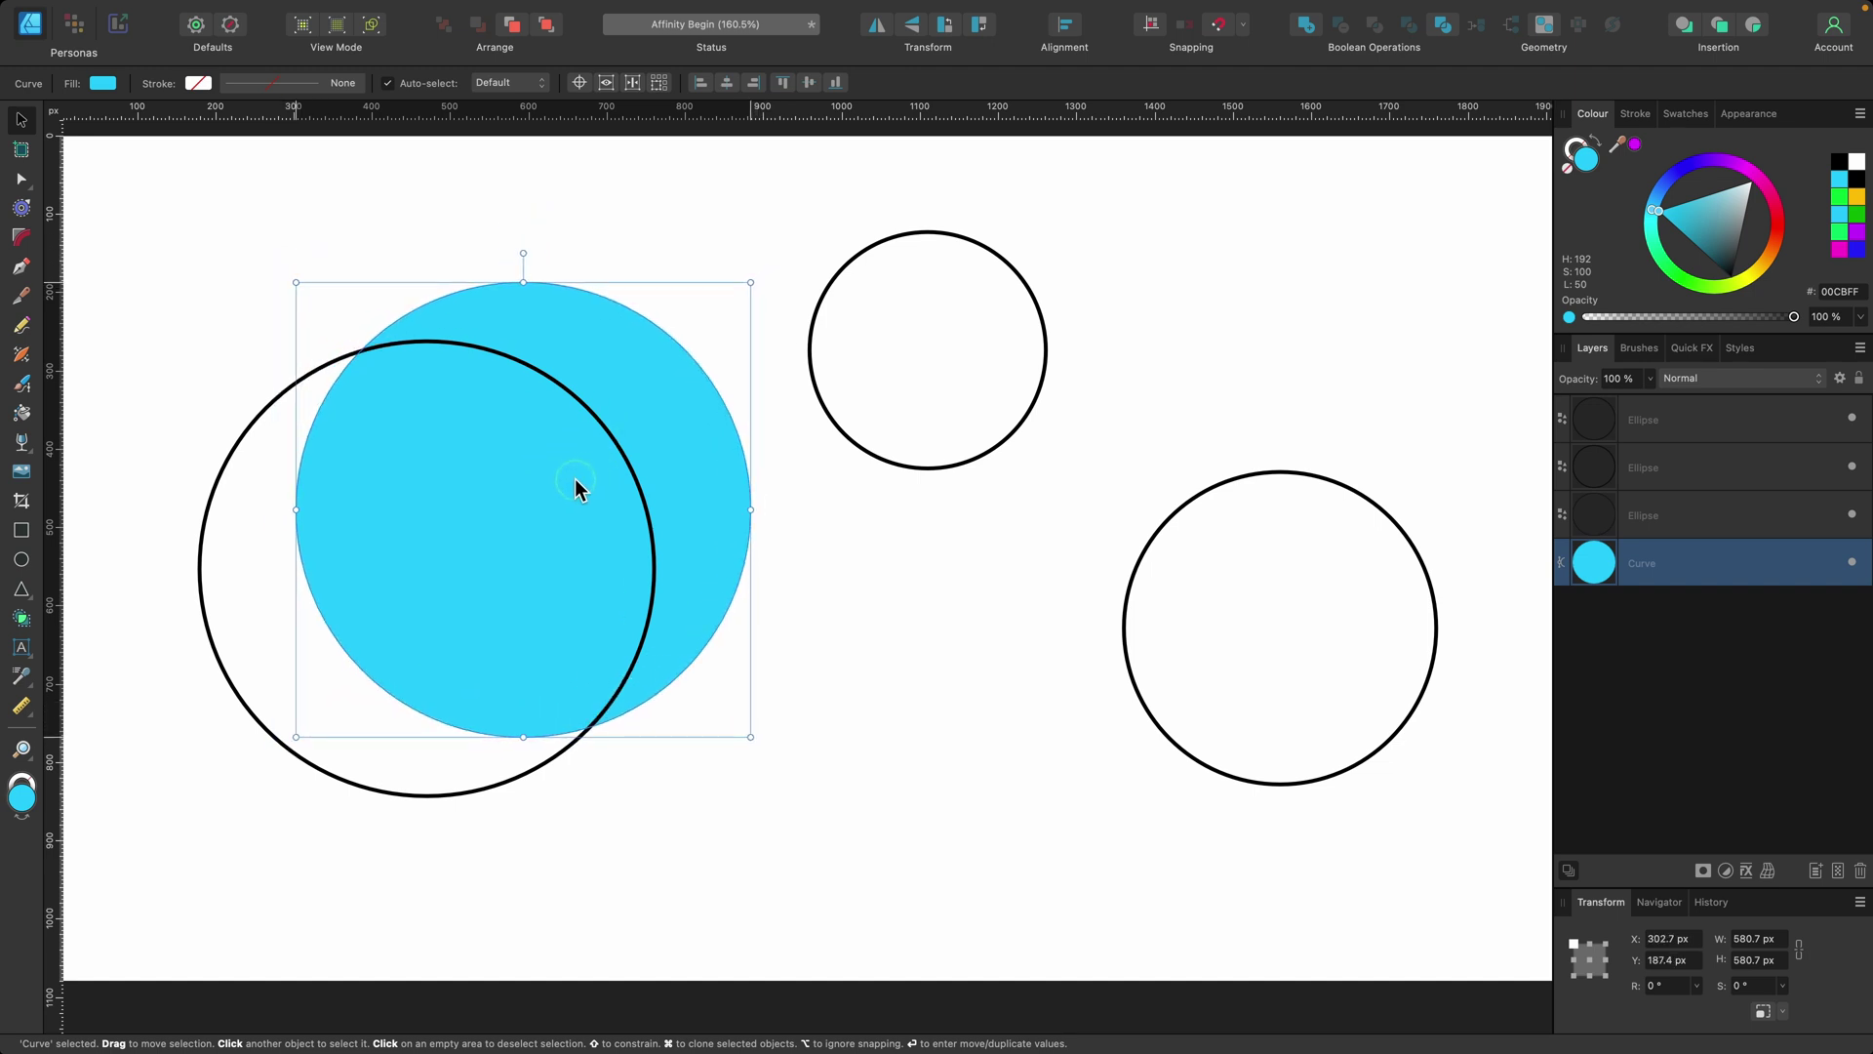
key("super+z")
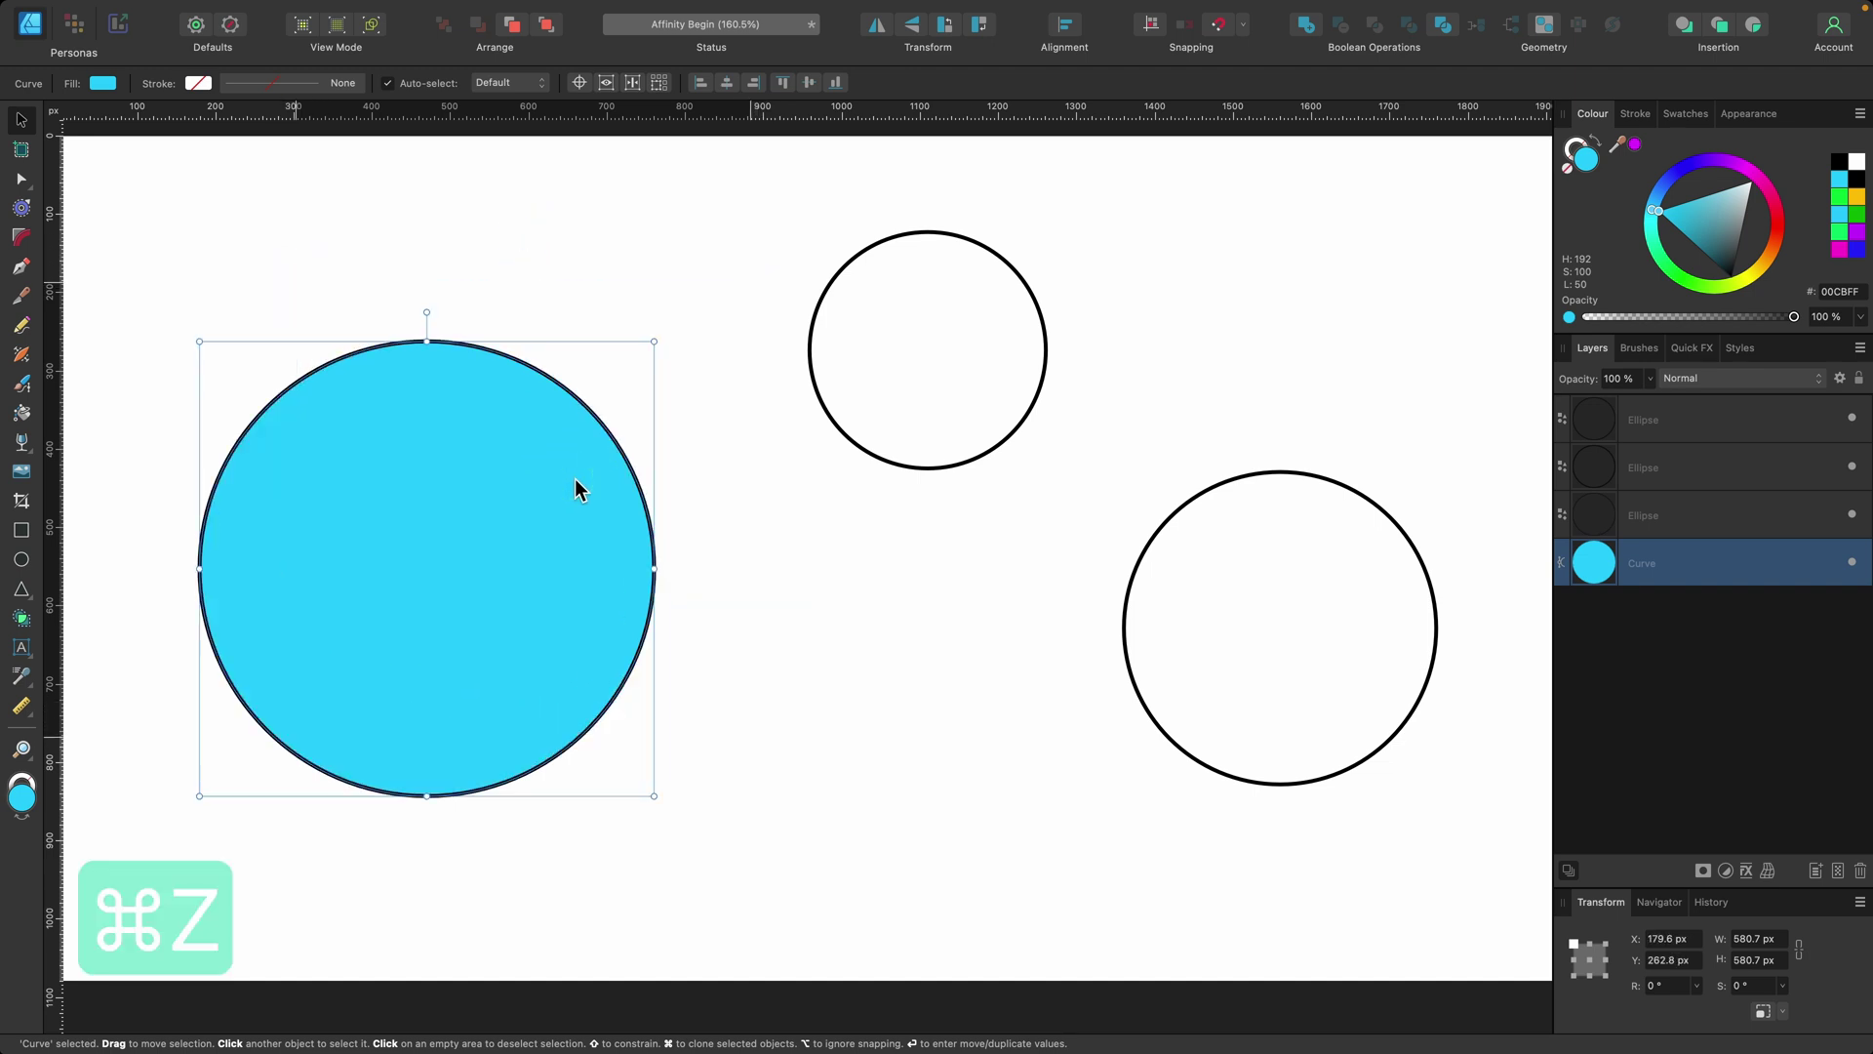
left_click(1659, 513)
left_click(1666, 570)
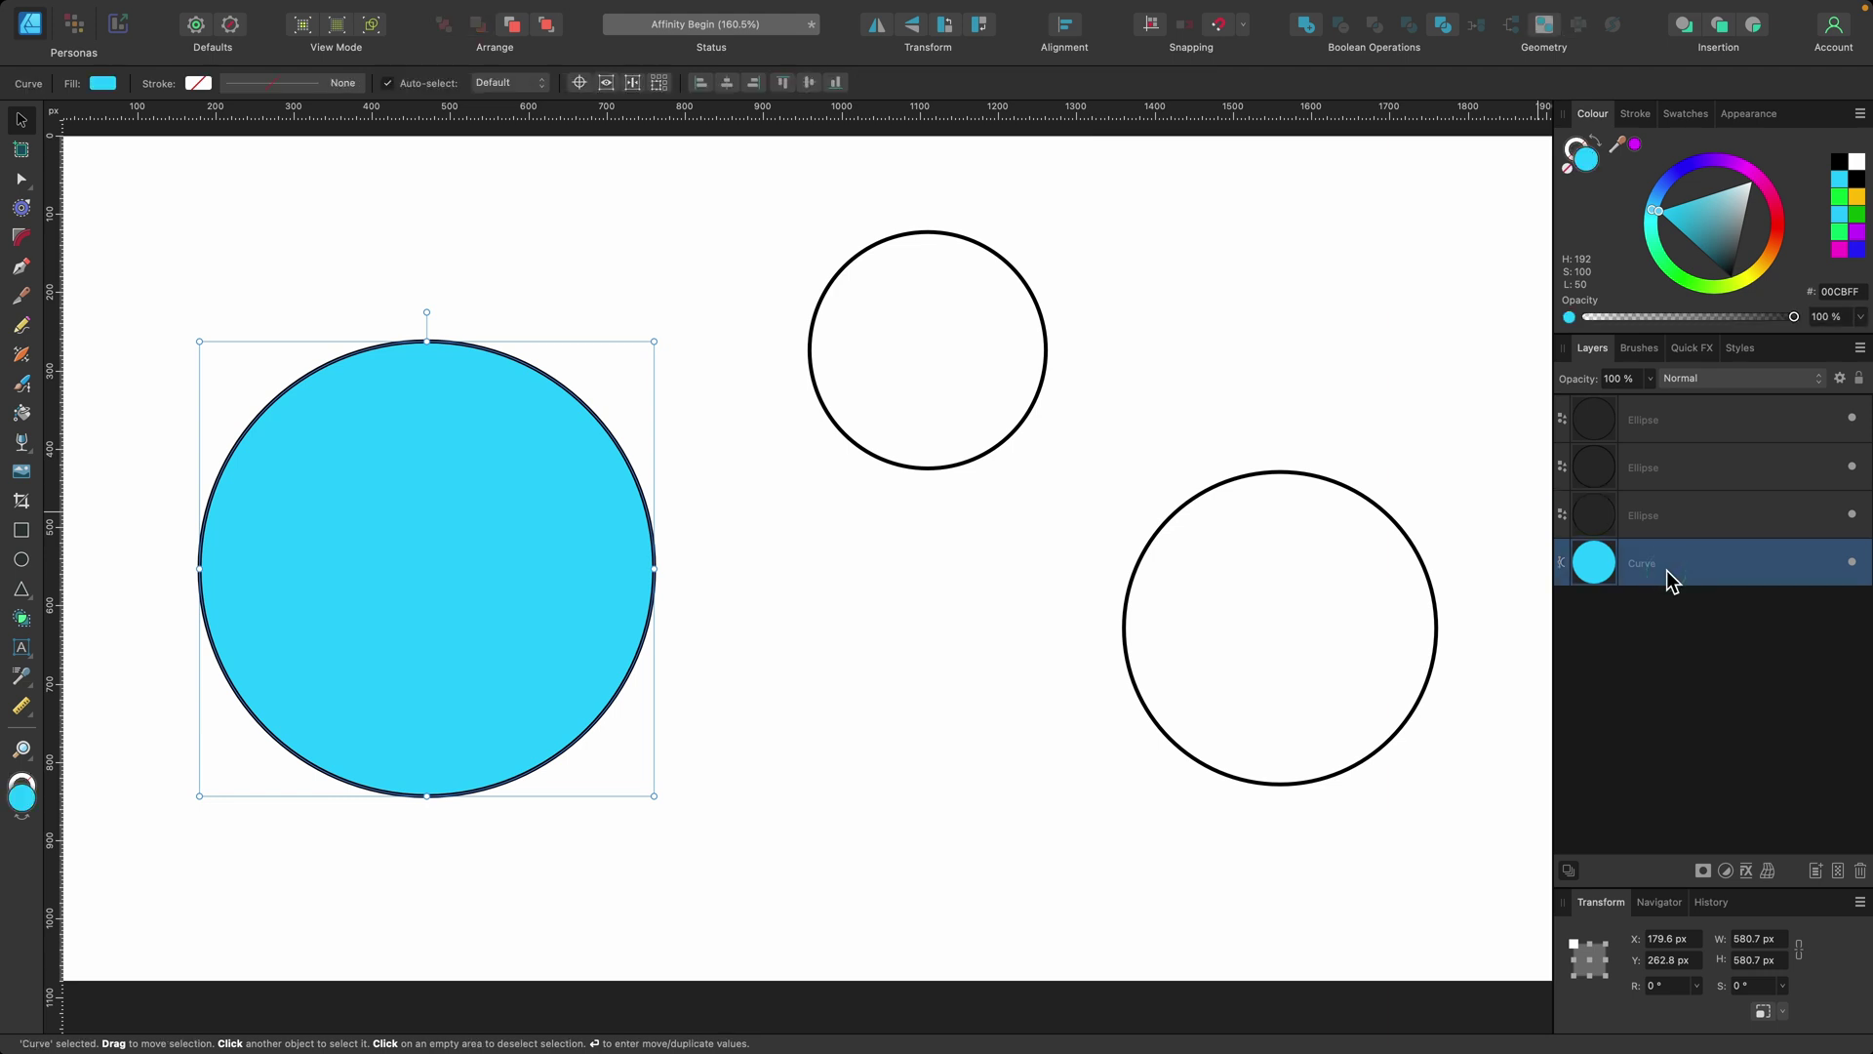
Step: Select the two empty circles together and flood fill the smaller one with purple (C100FF)
scroll(719, 571, "right", 2)
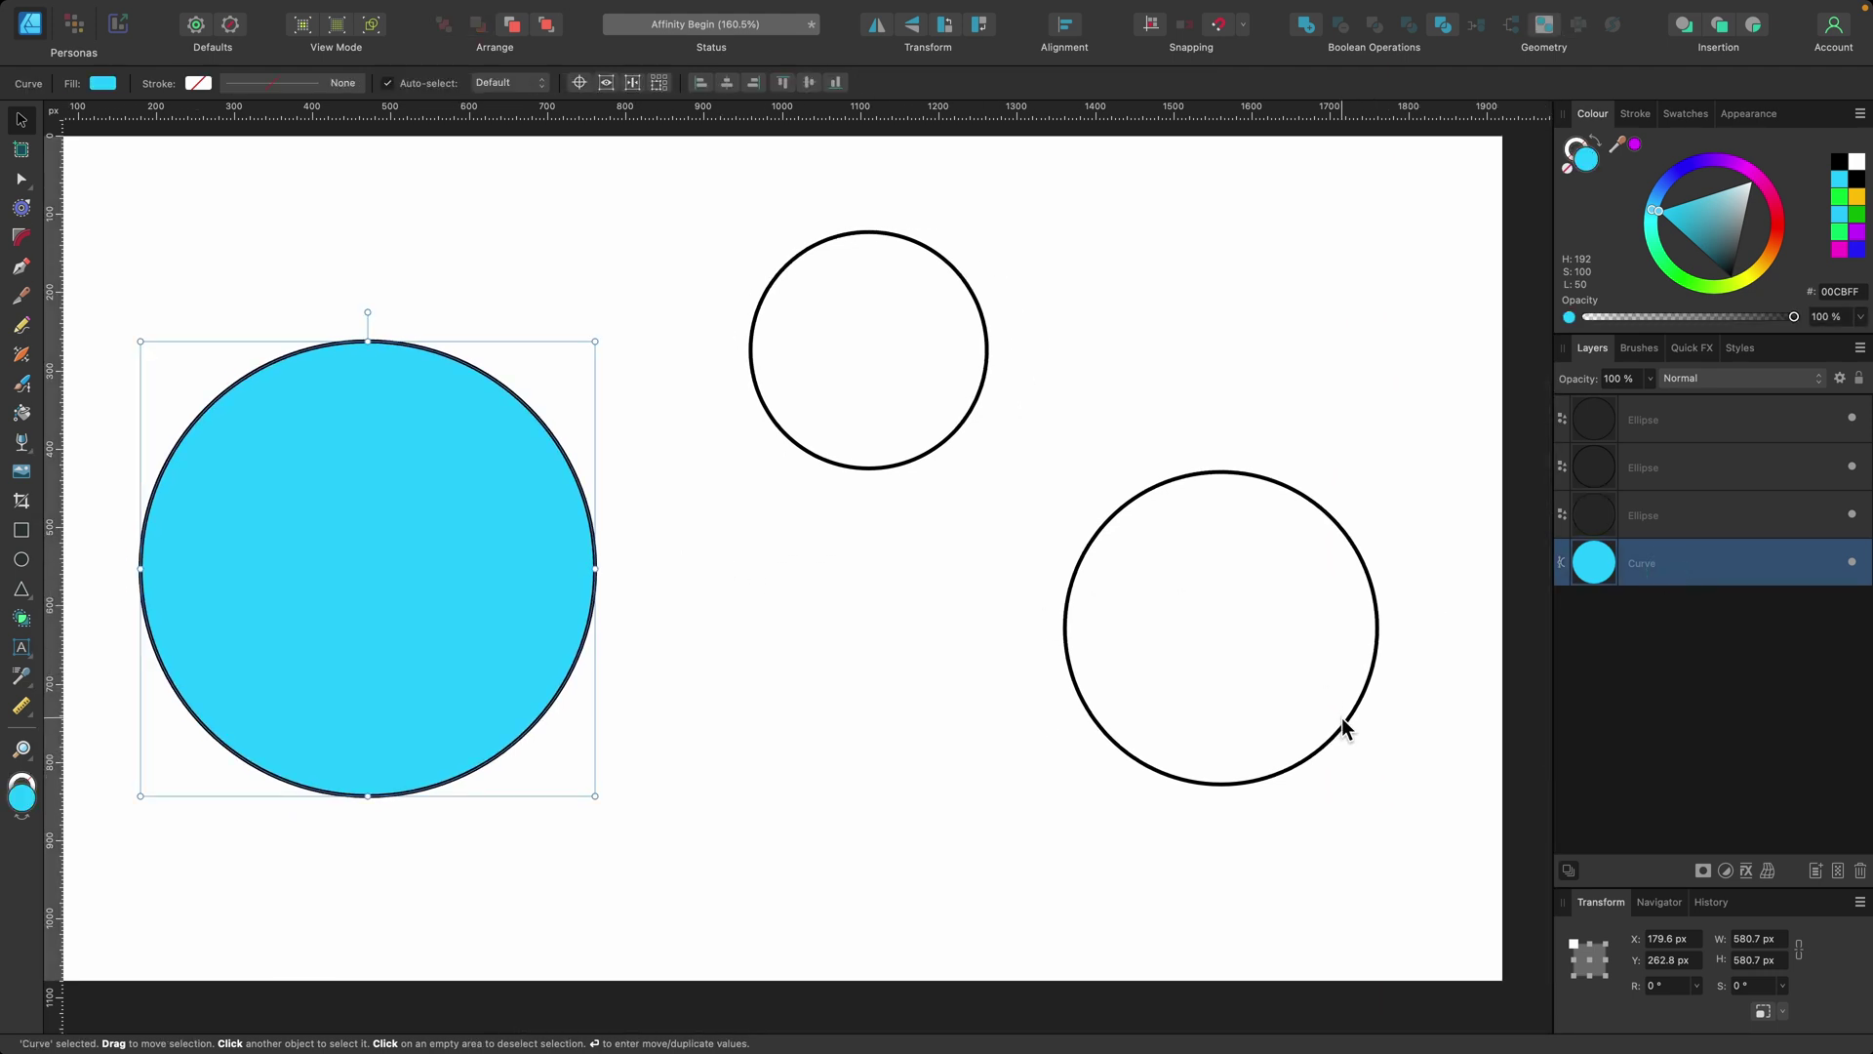
left_click_drag(1405, 826, 713, 202)
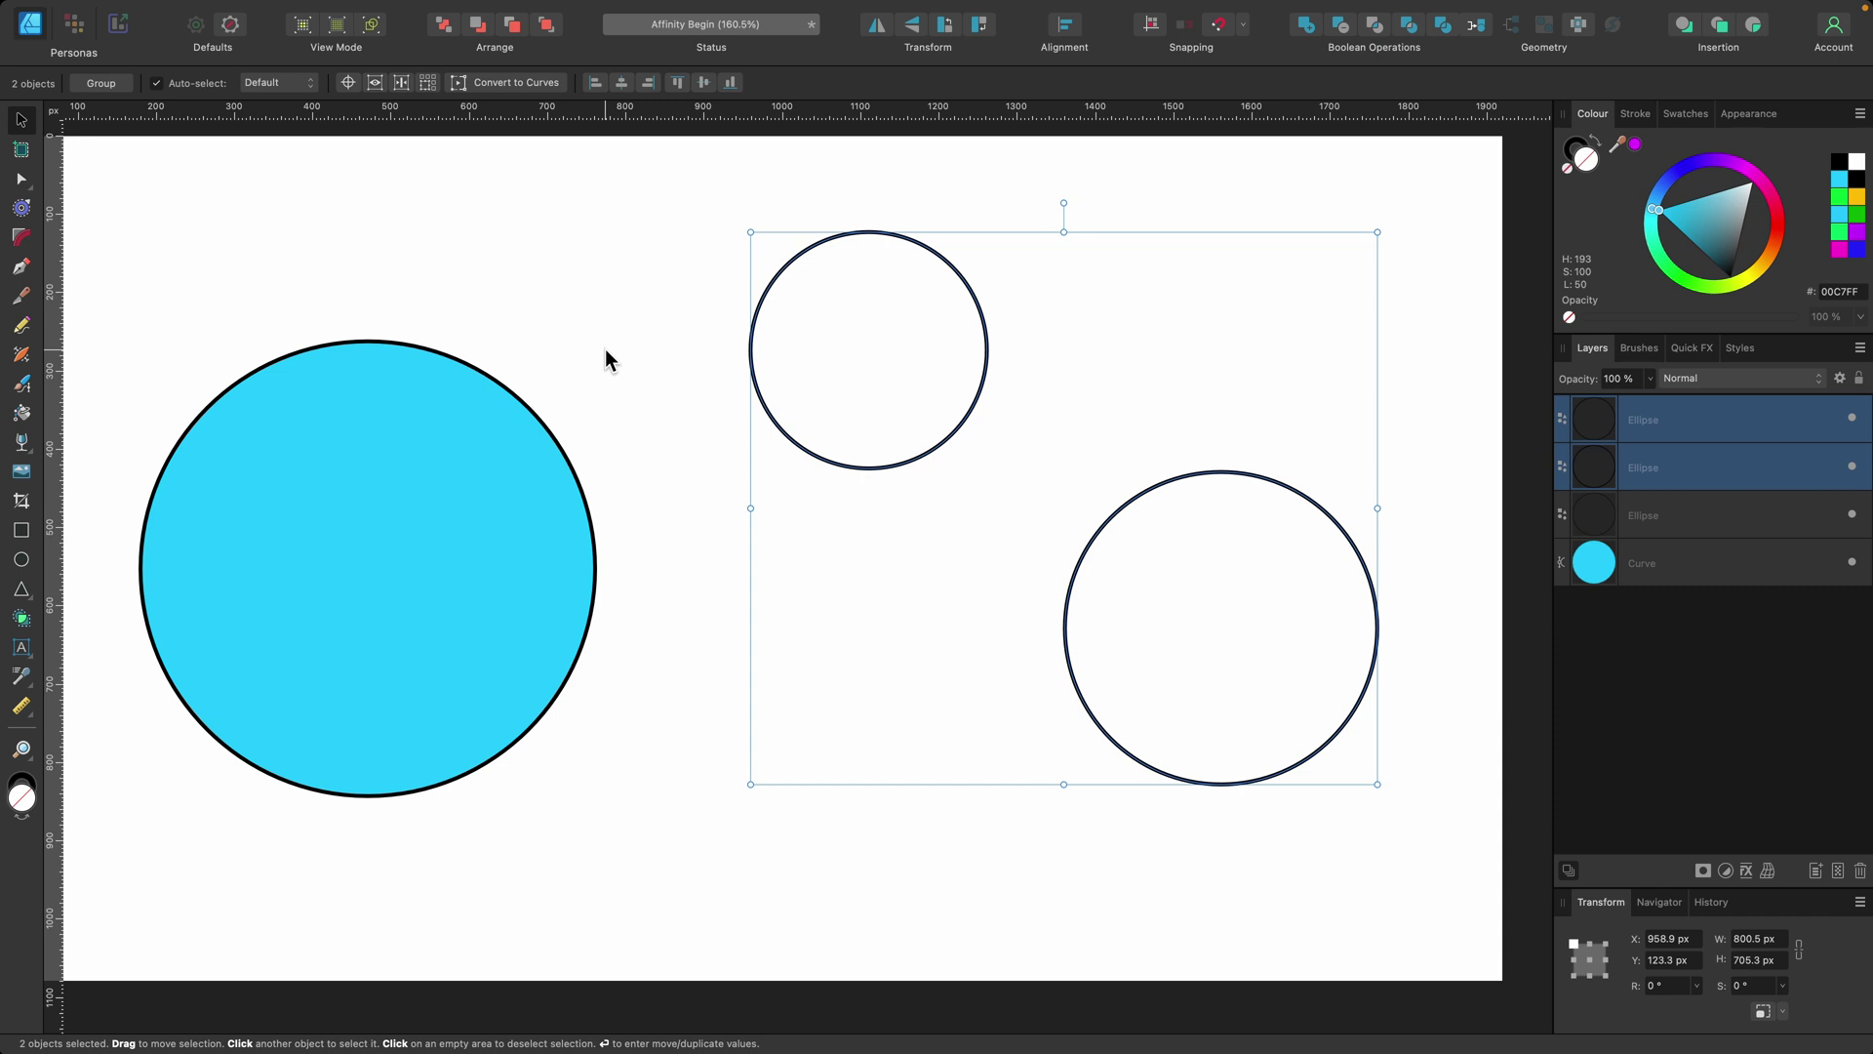
key("k")
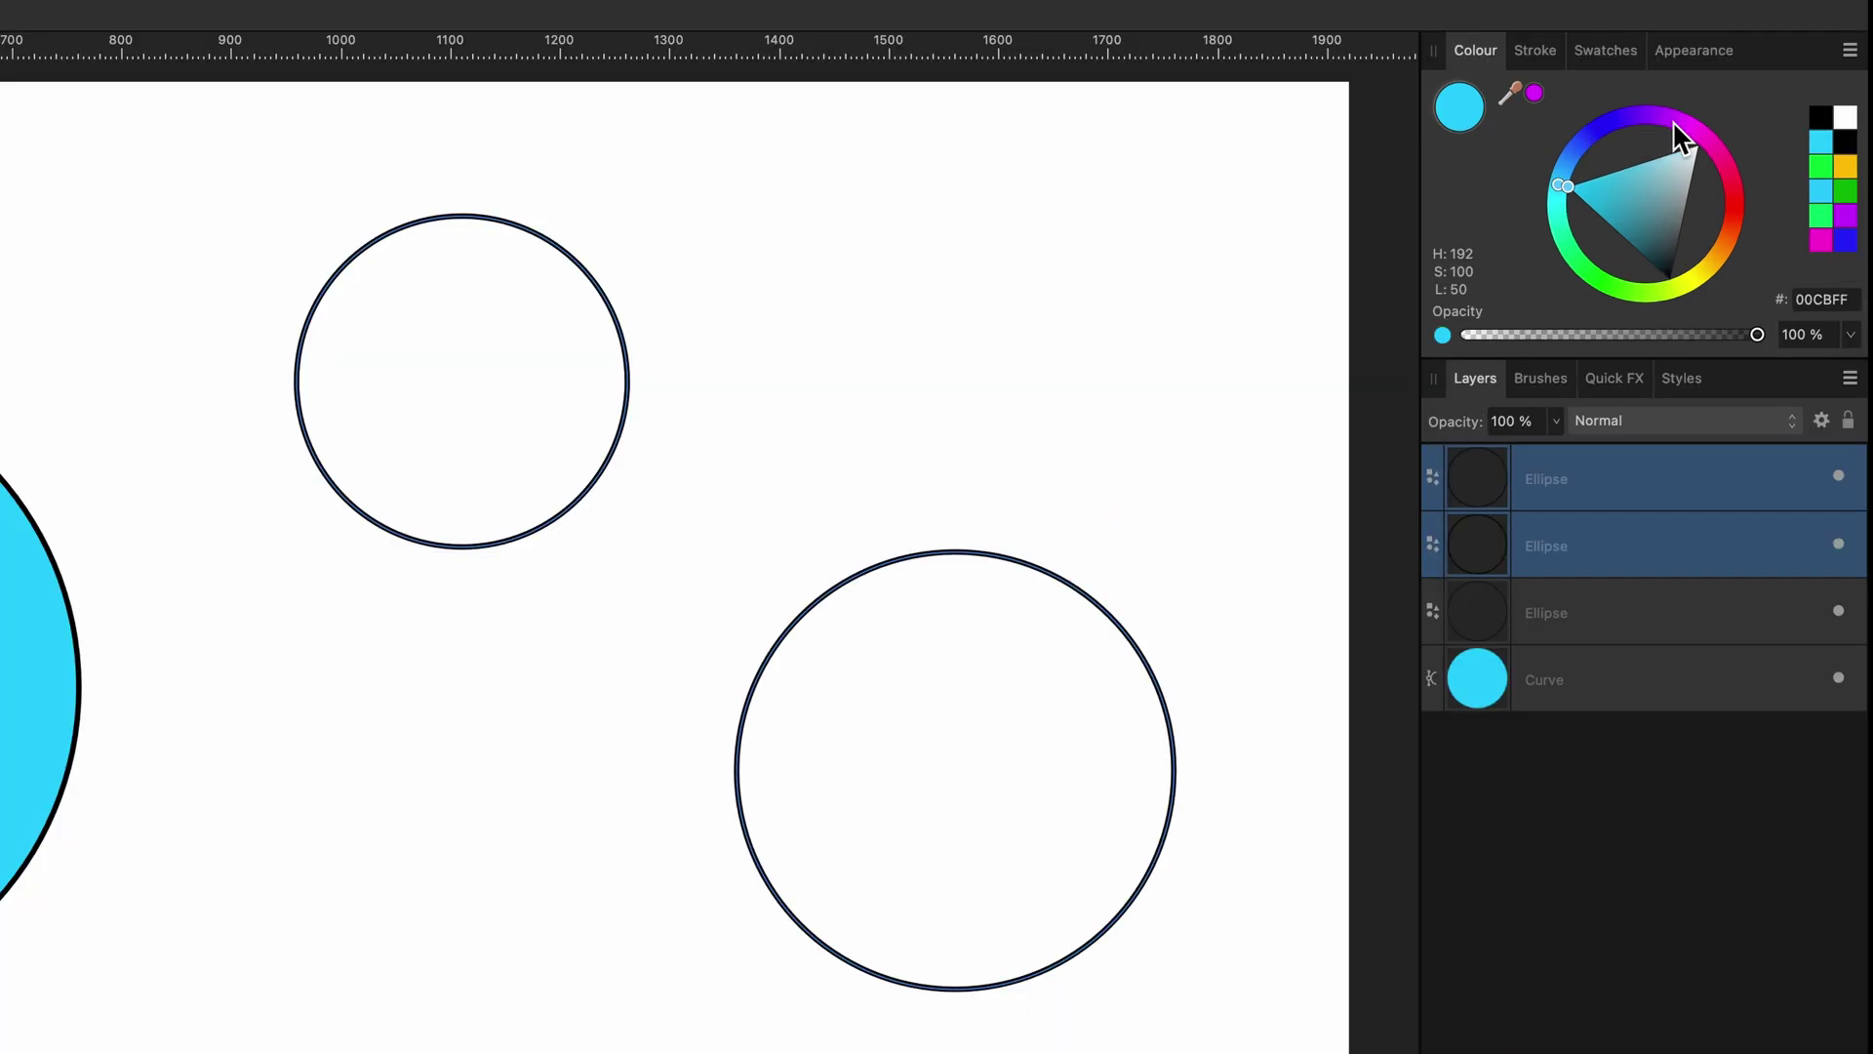
left_click(1675, 122)
left_click(519, 310)
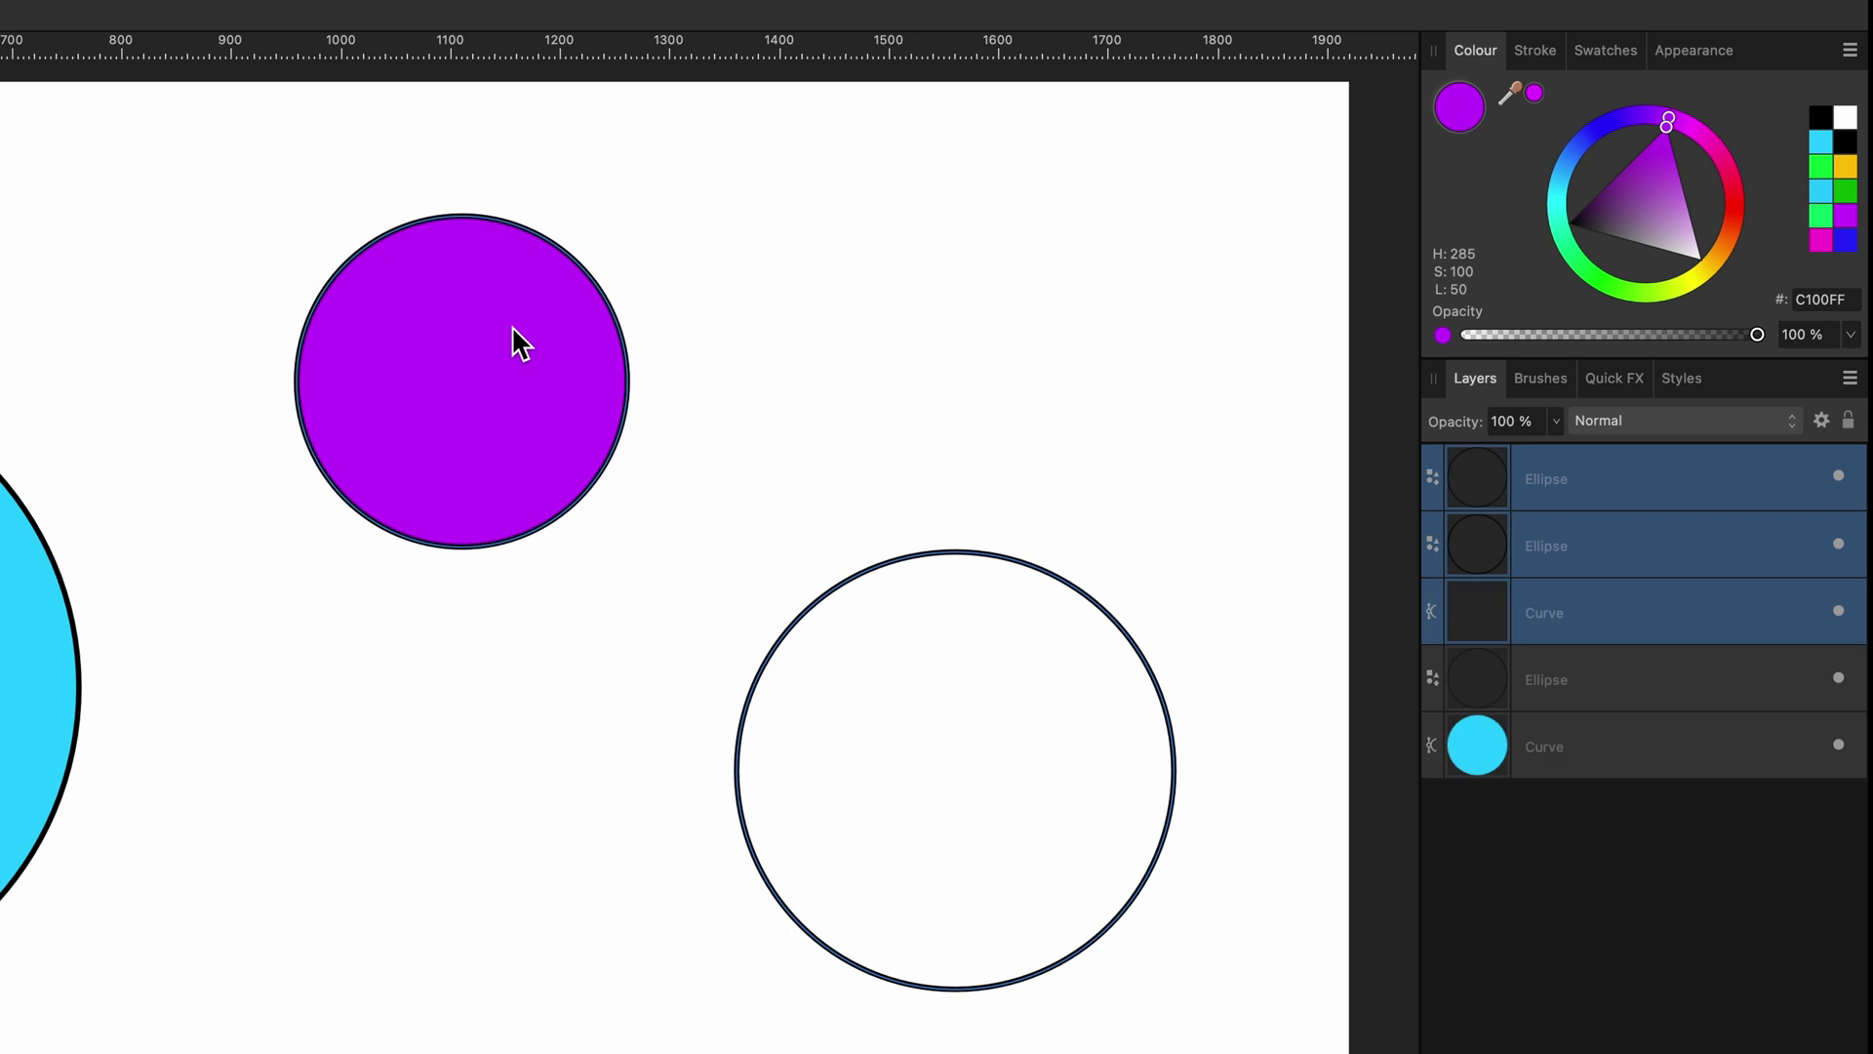
Step: Flood fill the remaining empty circle with orange (FF9E00) and return to the Move Tool
left_click(1711, 252)
left_click(1037, 660)
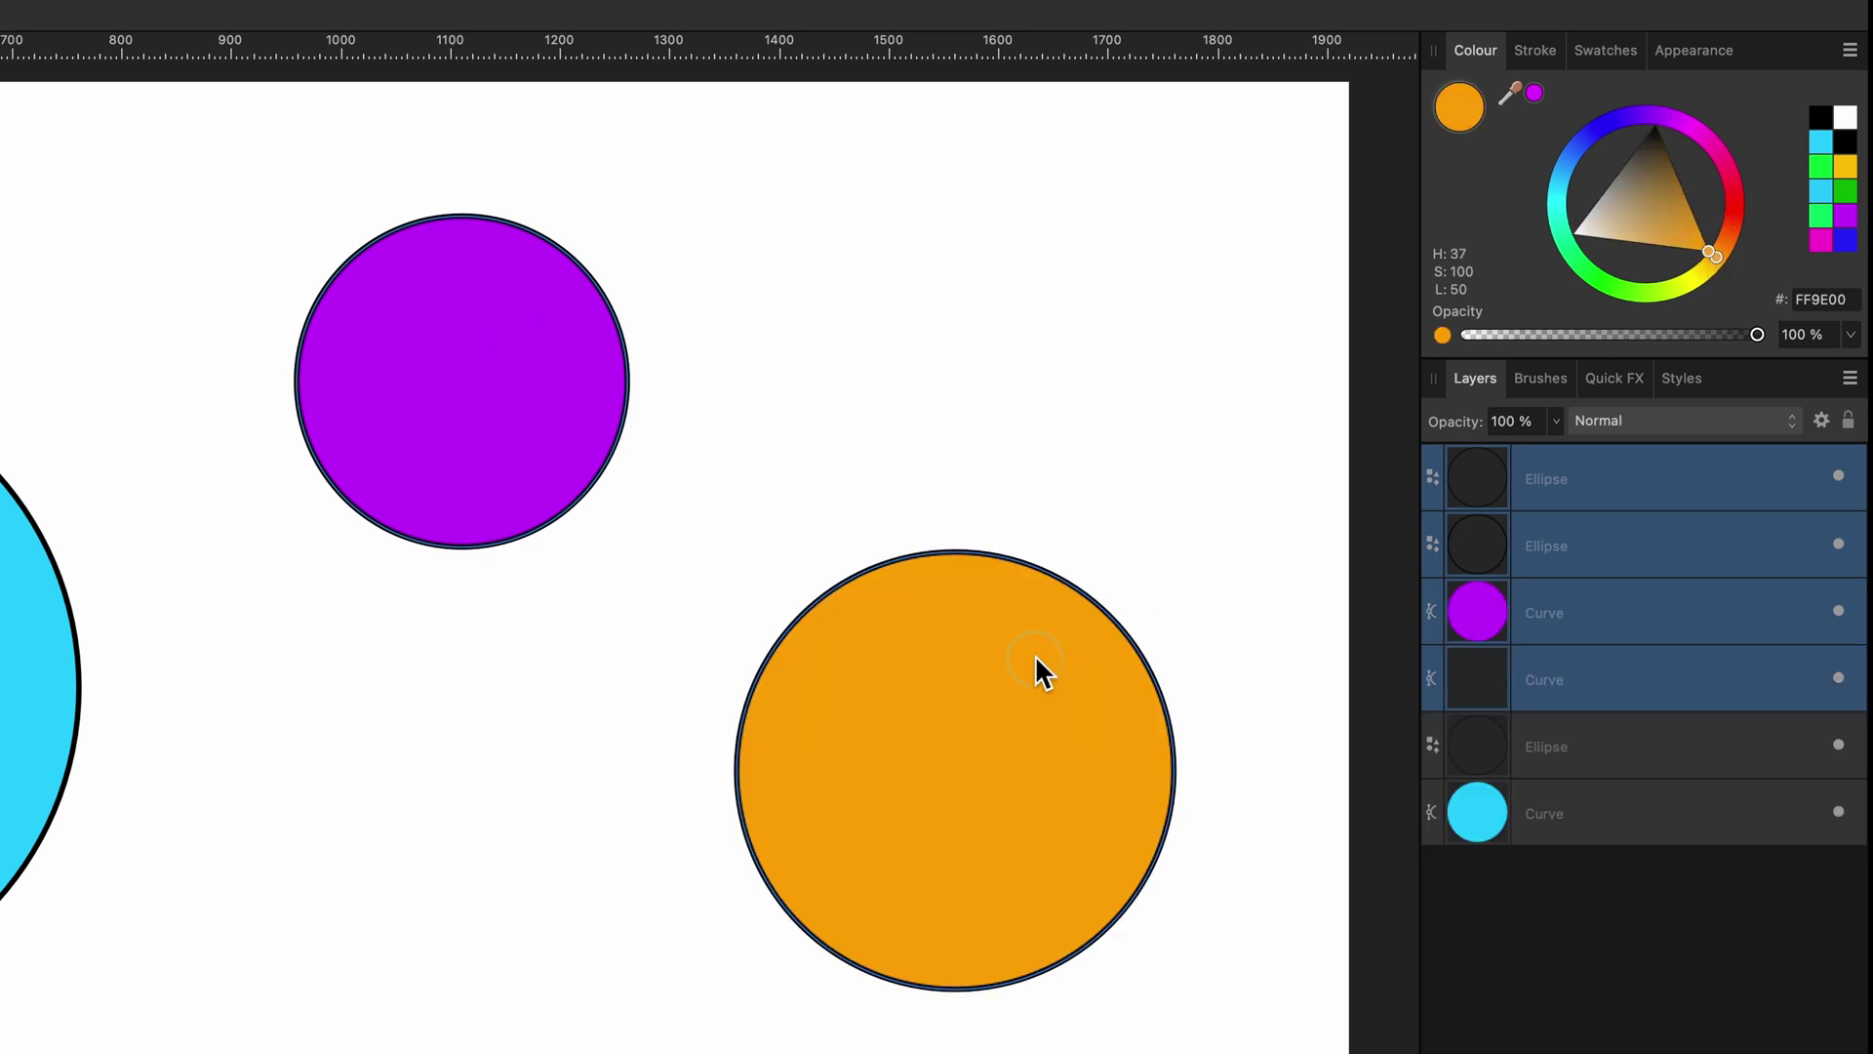
key("v")
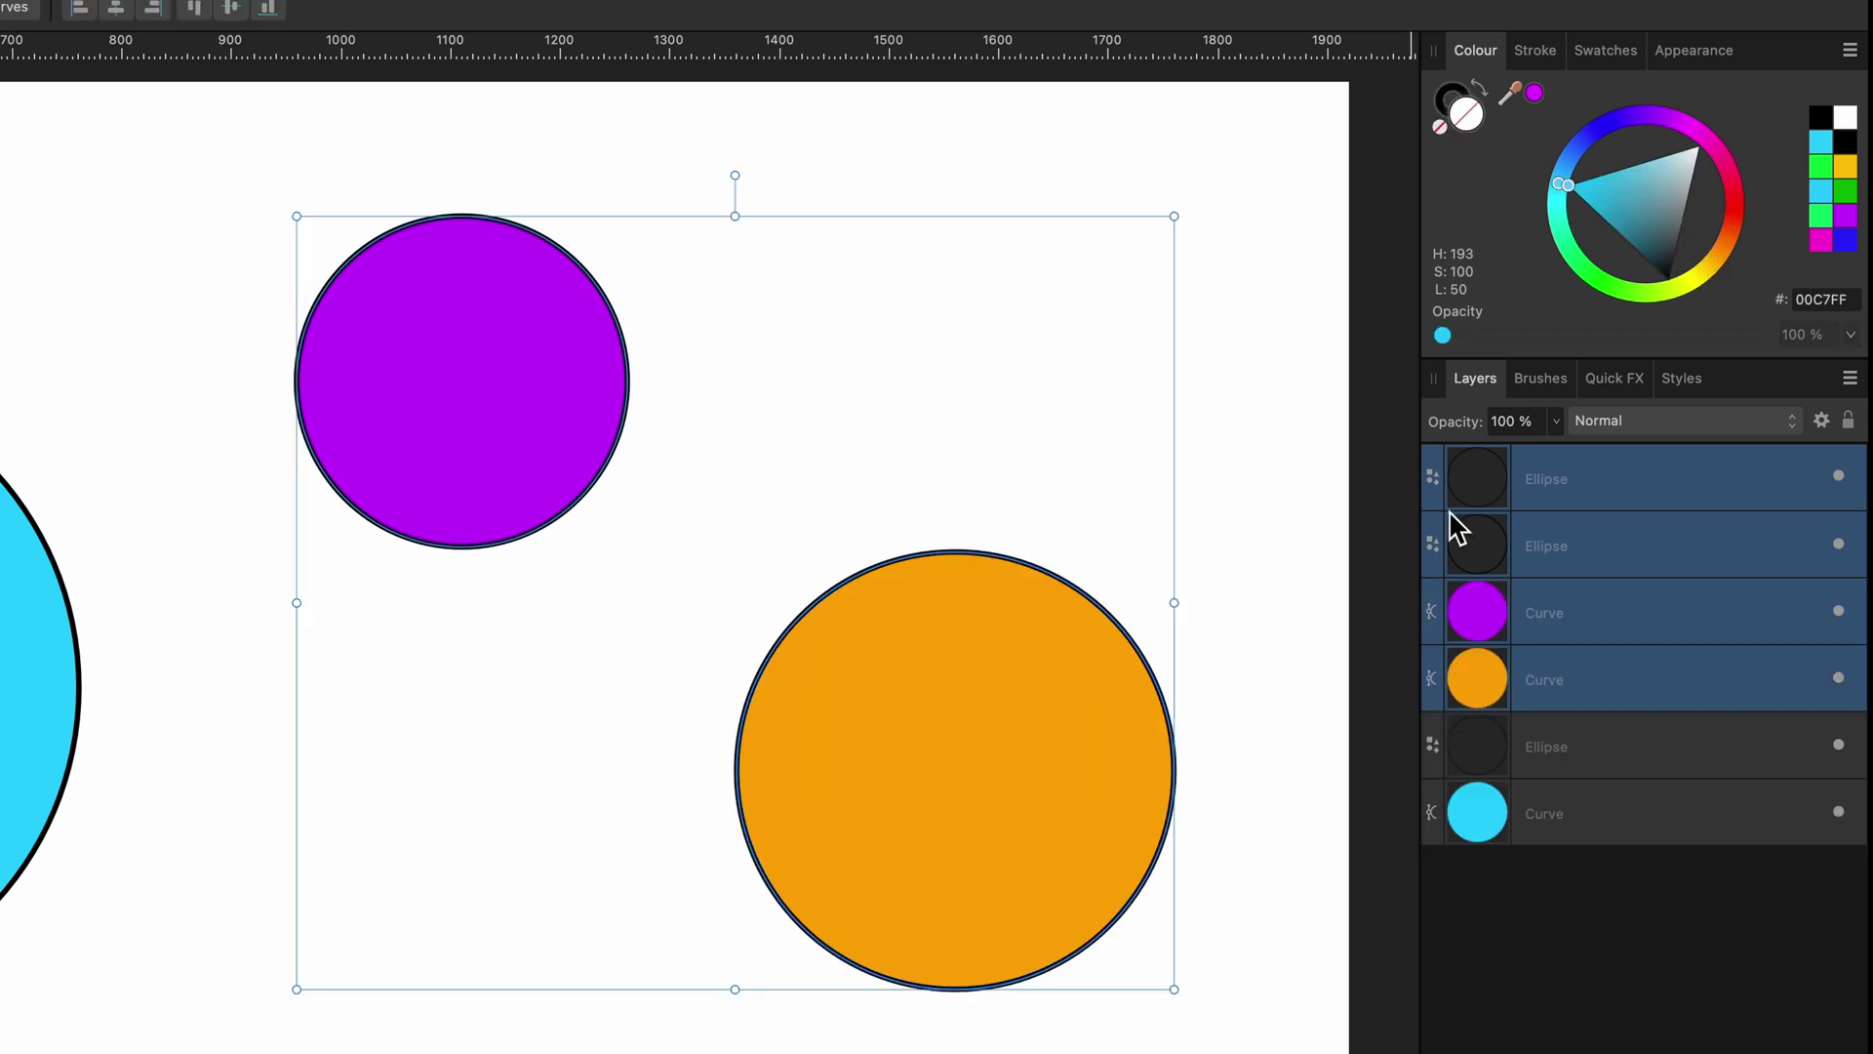
Step: Reorder the large circle's Ellipse layer so it sits above the purple and orange Curve layers
left_click(1593, 589)
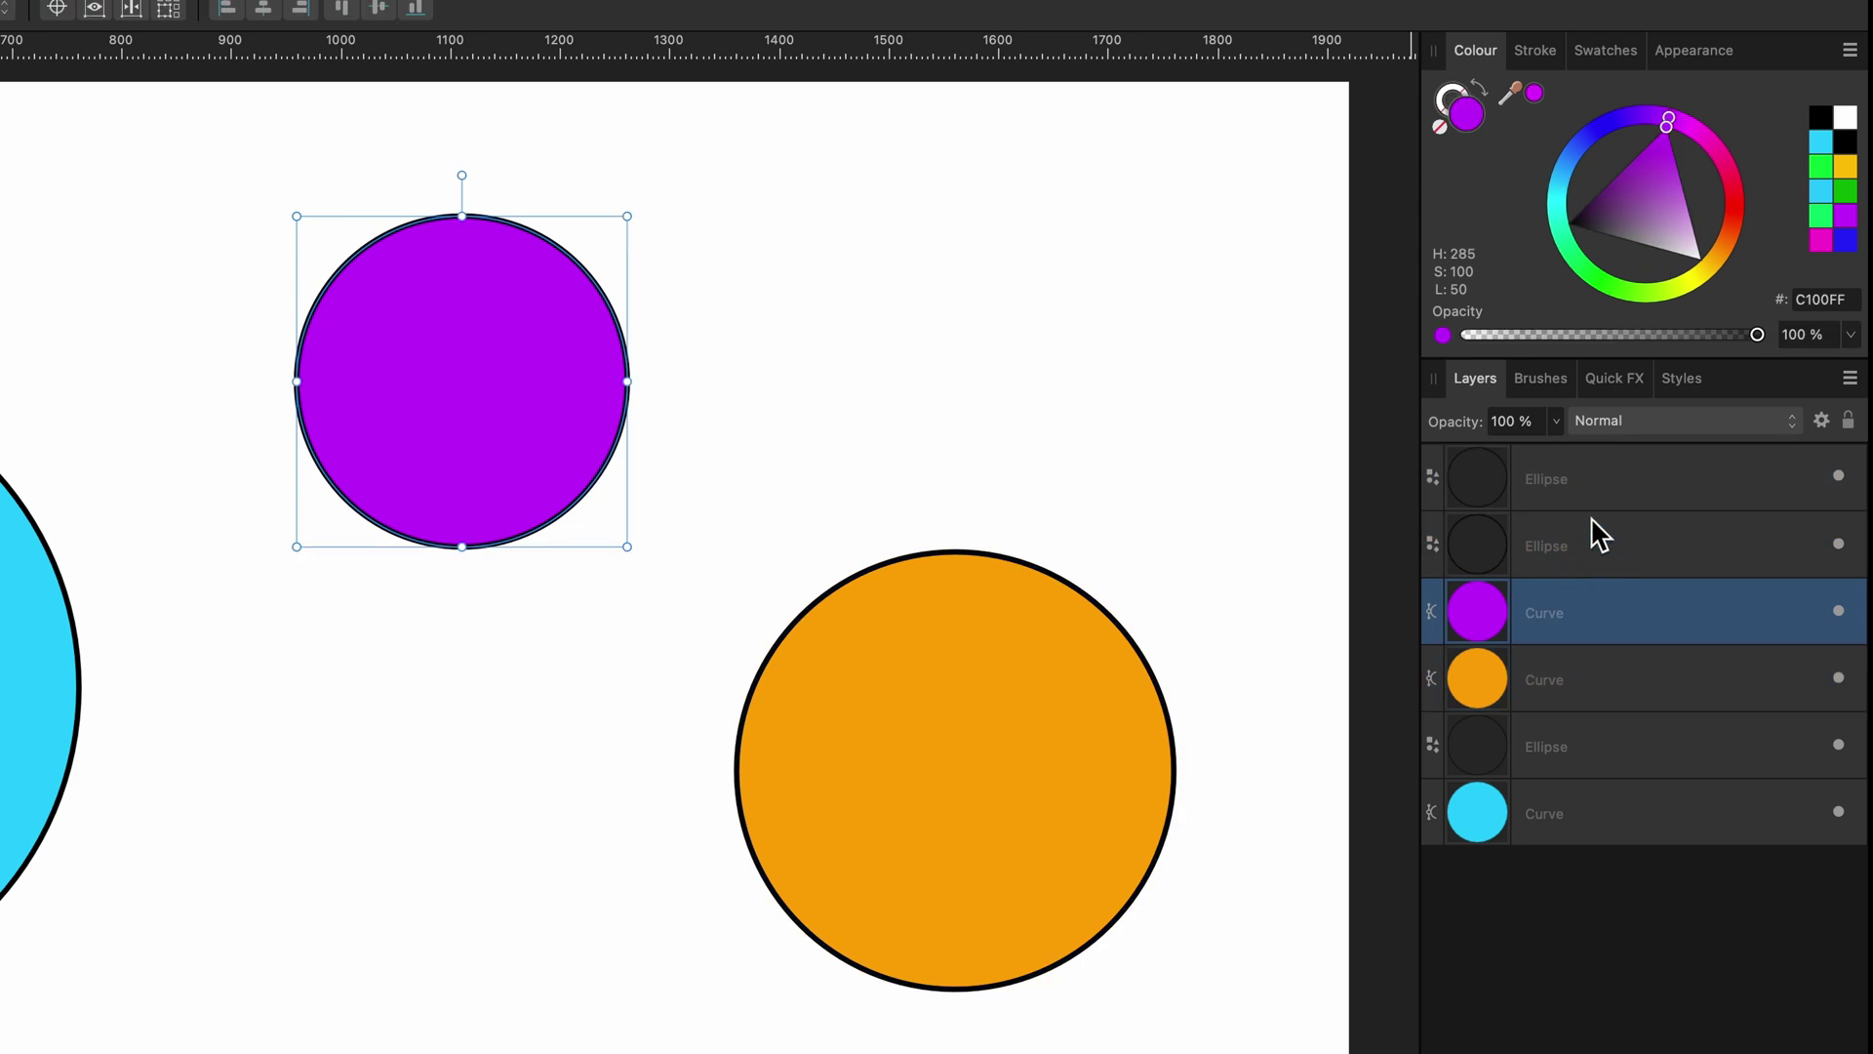
left_click(1592, 506)
left_click_drag(1580, 743, 1551, 581)
Step: Select all three Ellipse layers, try moving the outlines away from the fills together, and undo the move
left_click(1568, 499)
left_click(1561, 611, "shift")
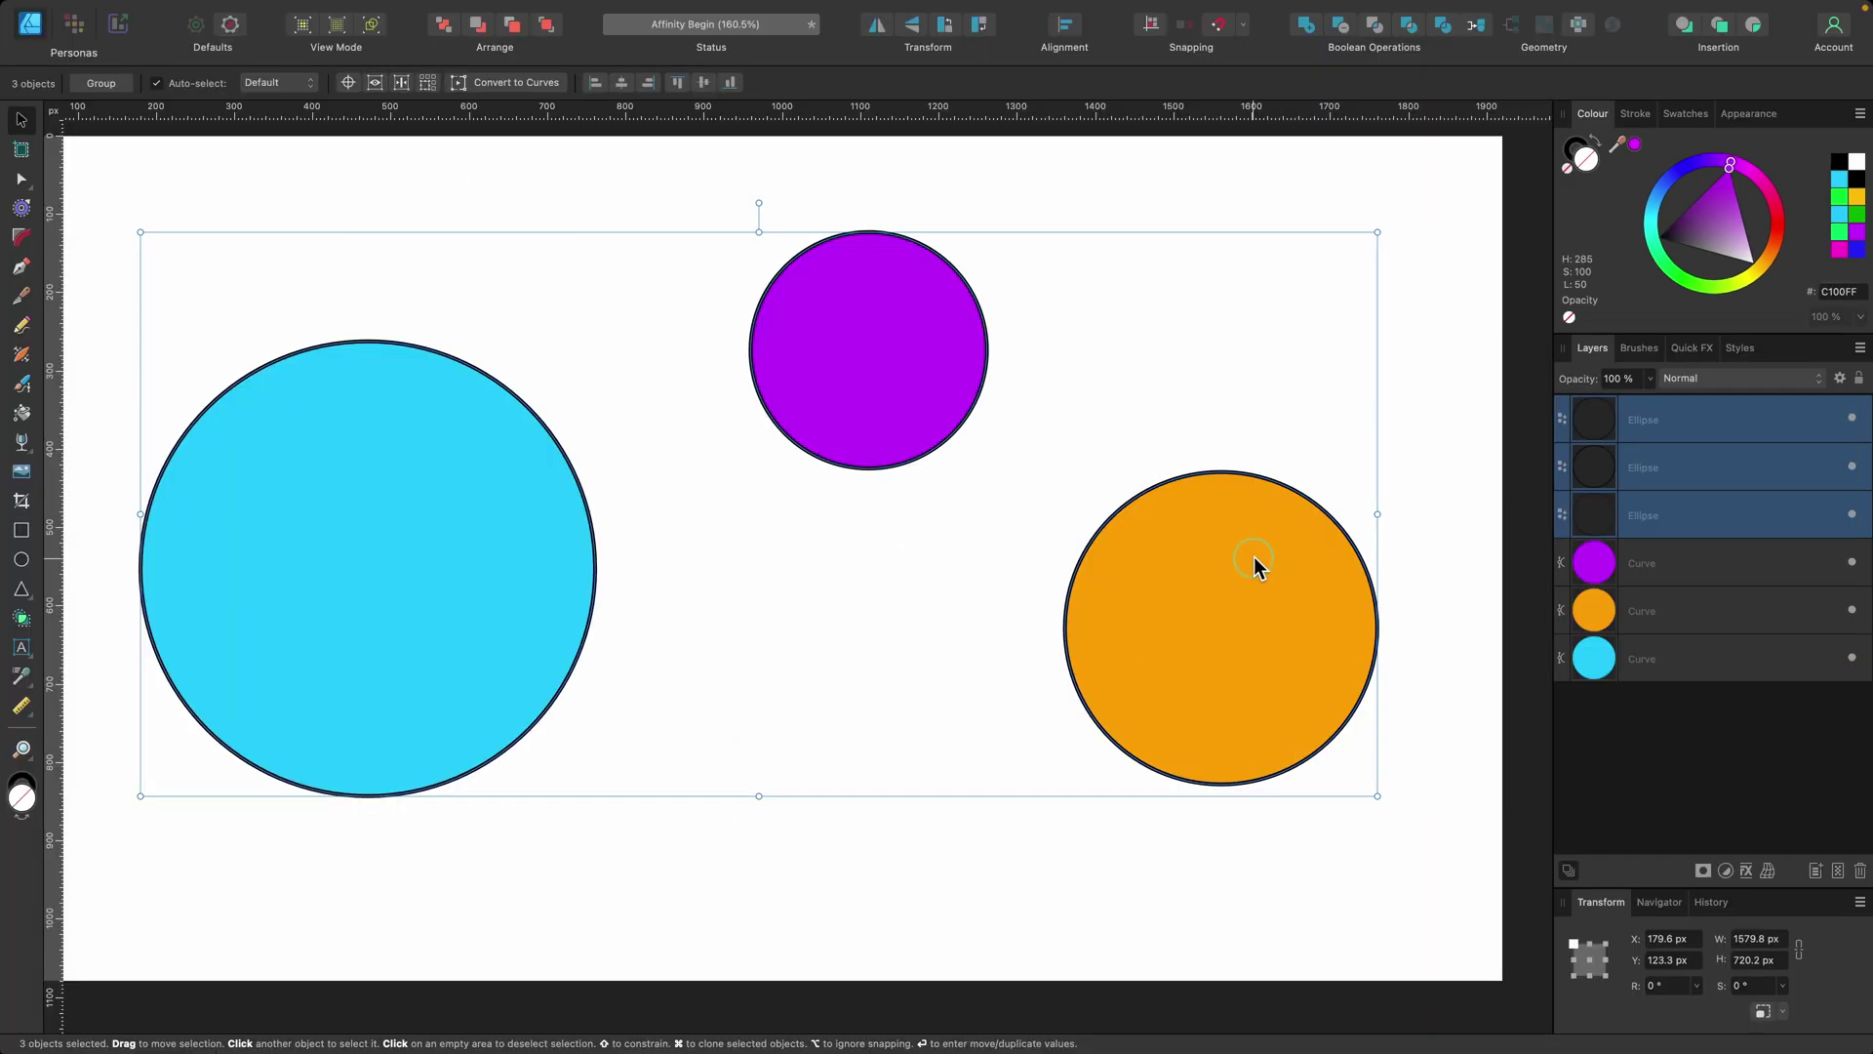
left_click_drag(999, 672, 1066, 588)
key("super+z")
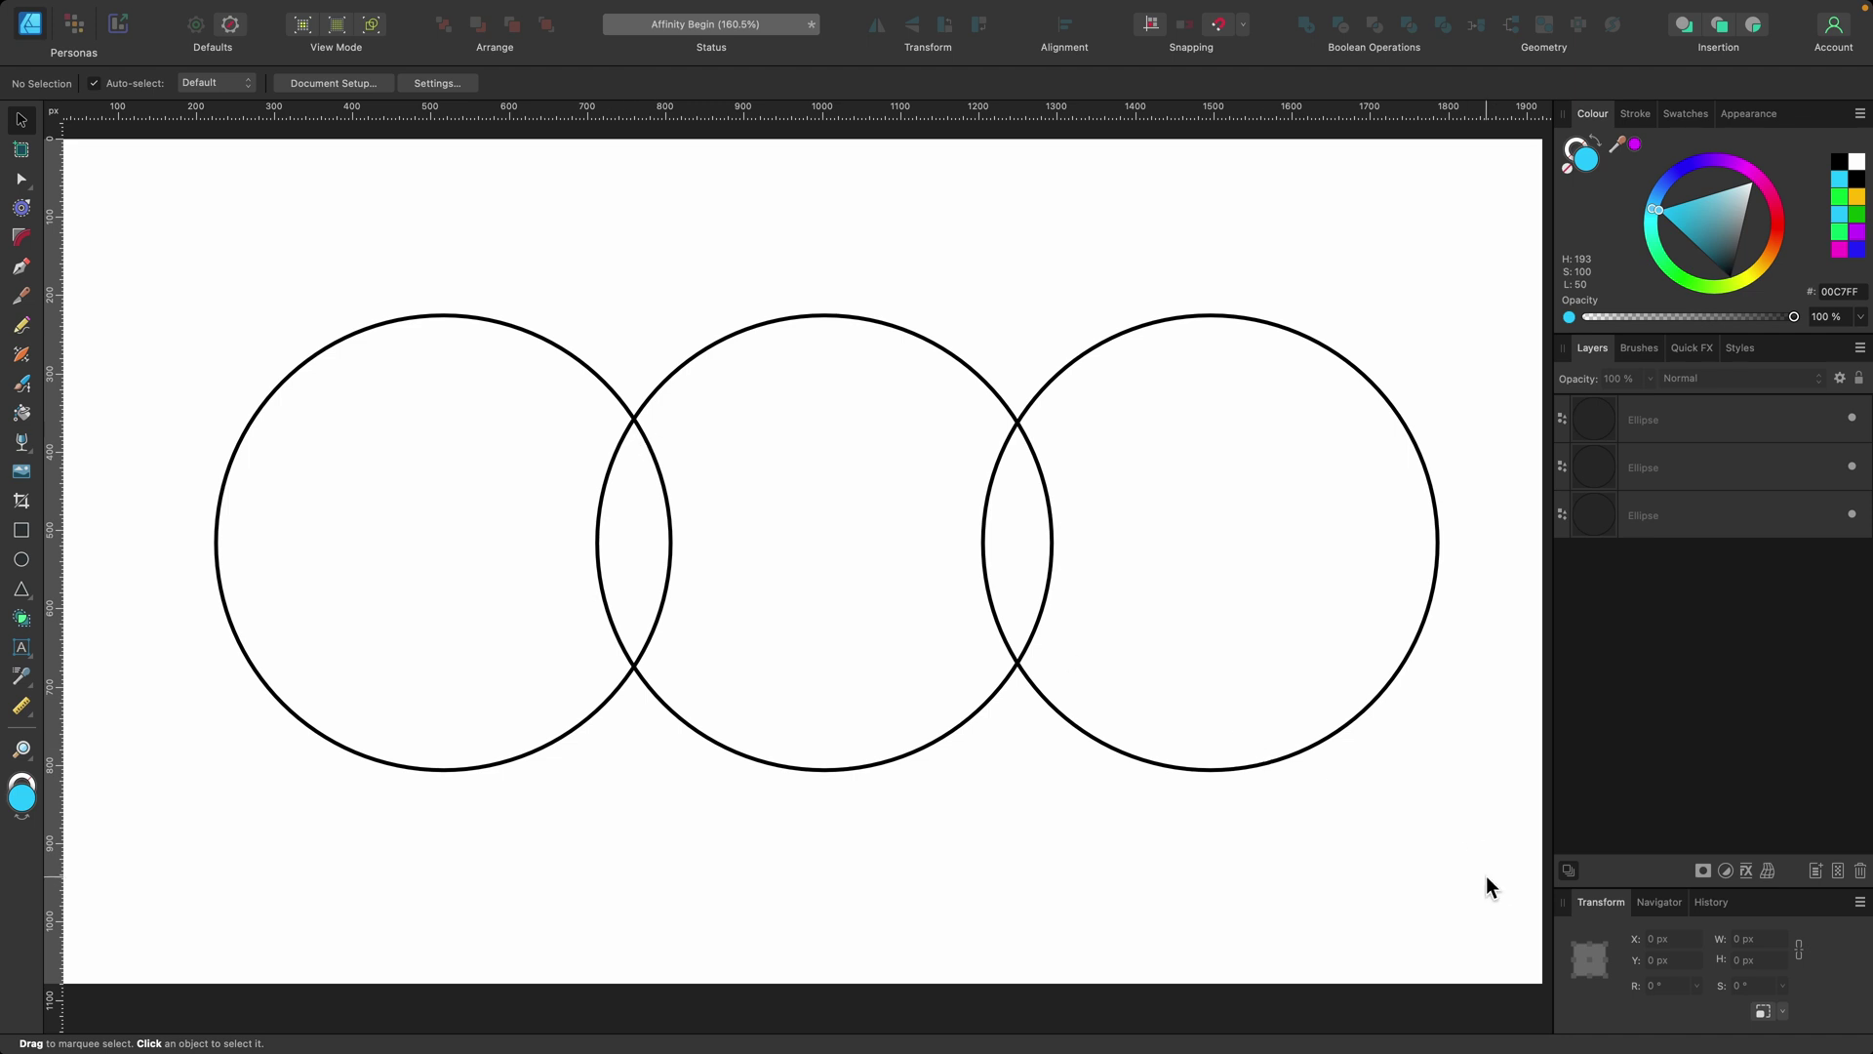
Step: Select the three overlapping circles and flood fill both overlap areas with orange (FF9E00)
left_click_drag(1485, 875, 154, 247)
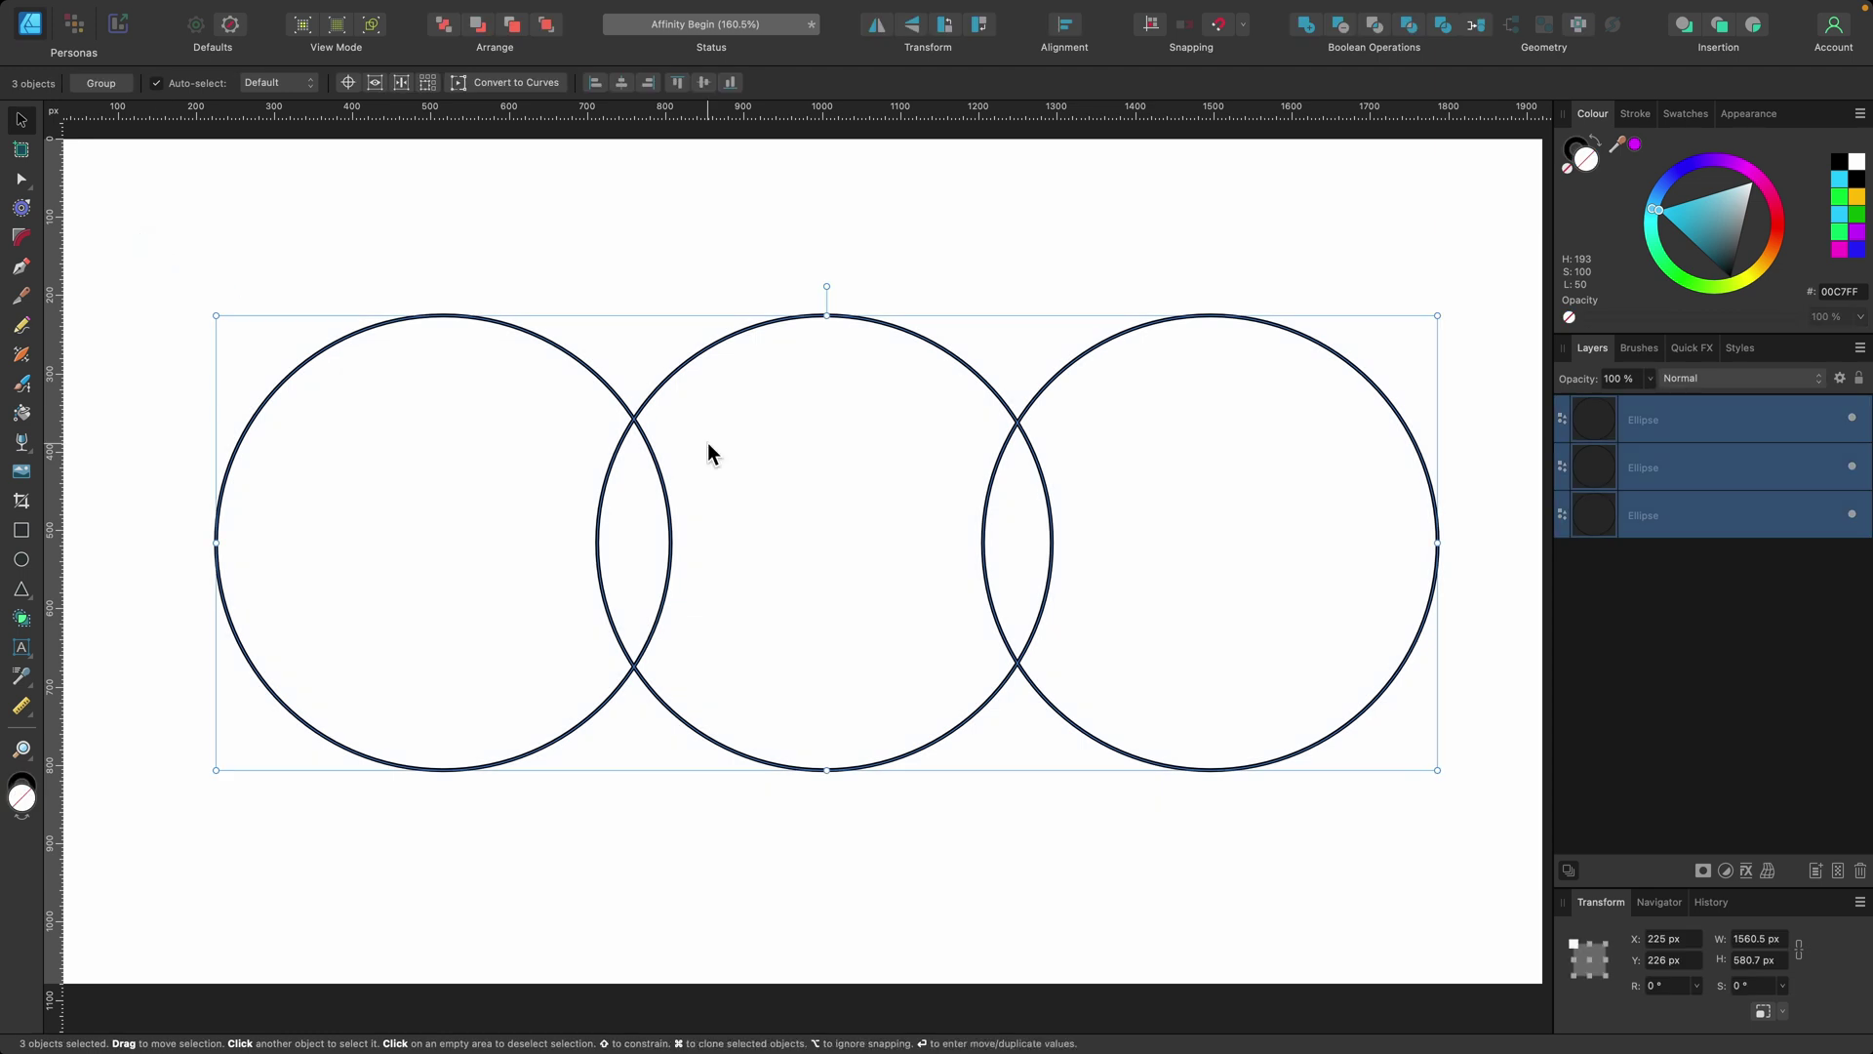
left_click(21, 414)
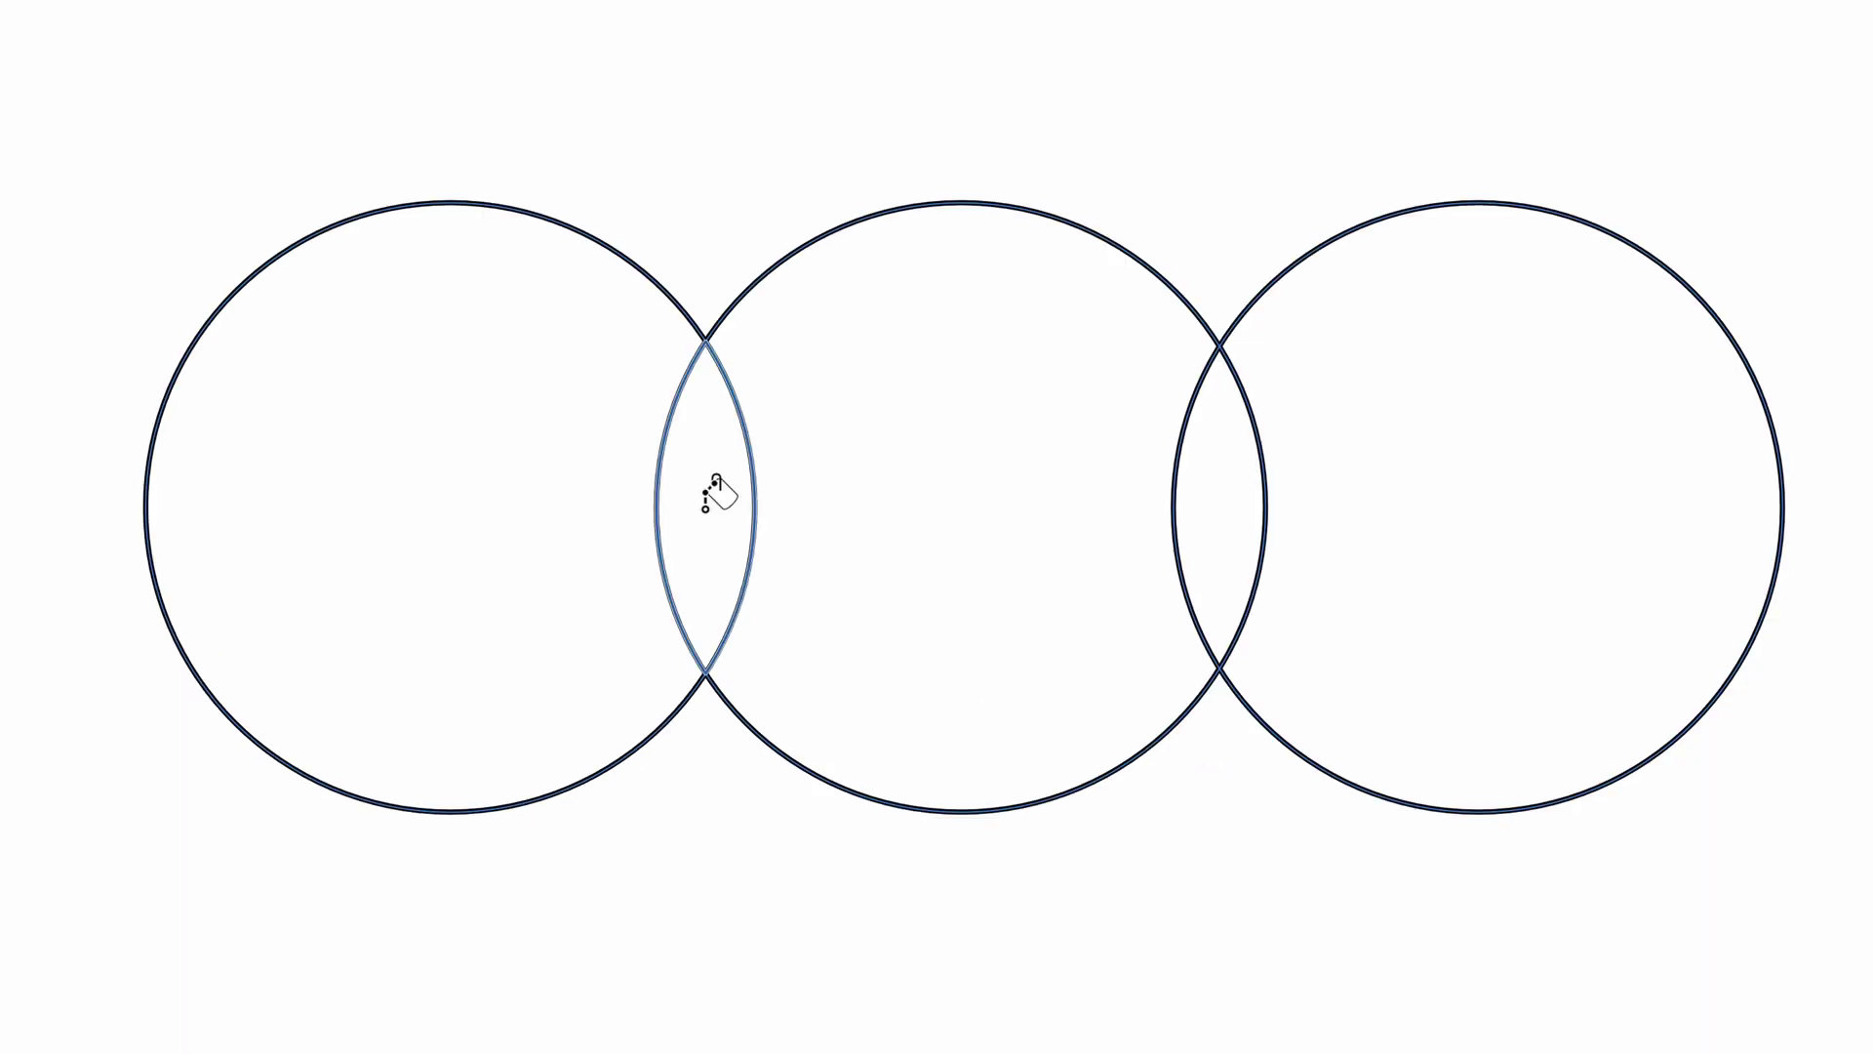
left_click(634, 541)
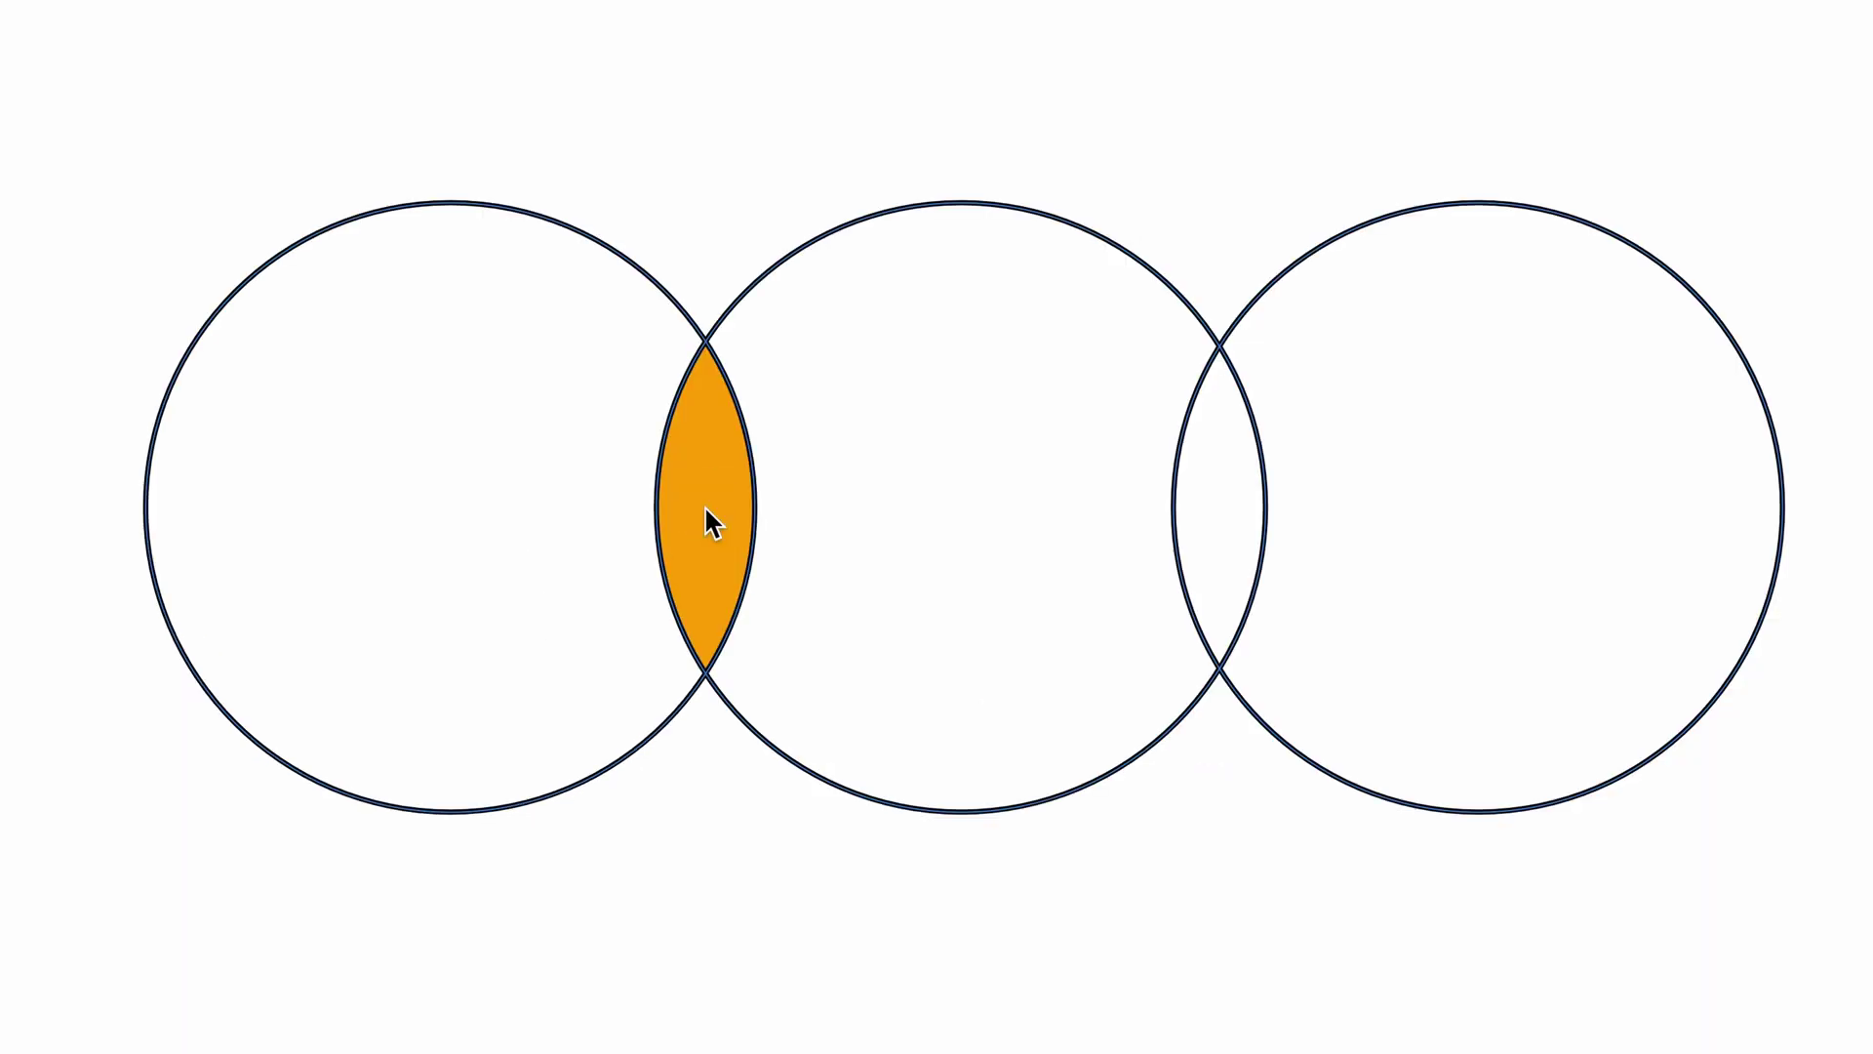
left_click(1221, 493)
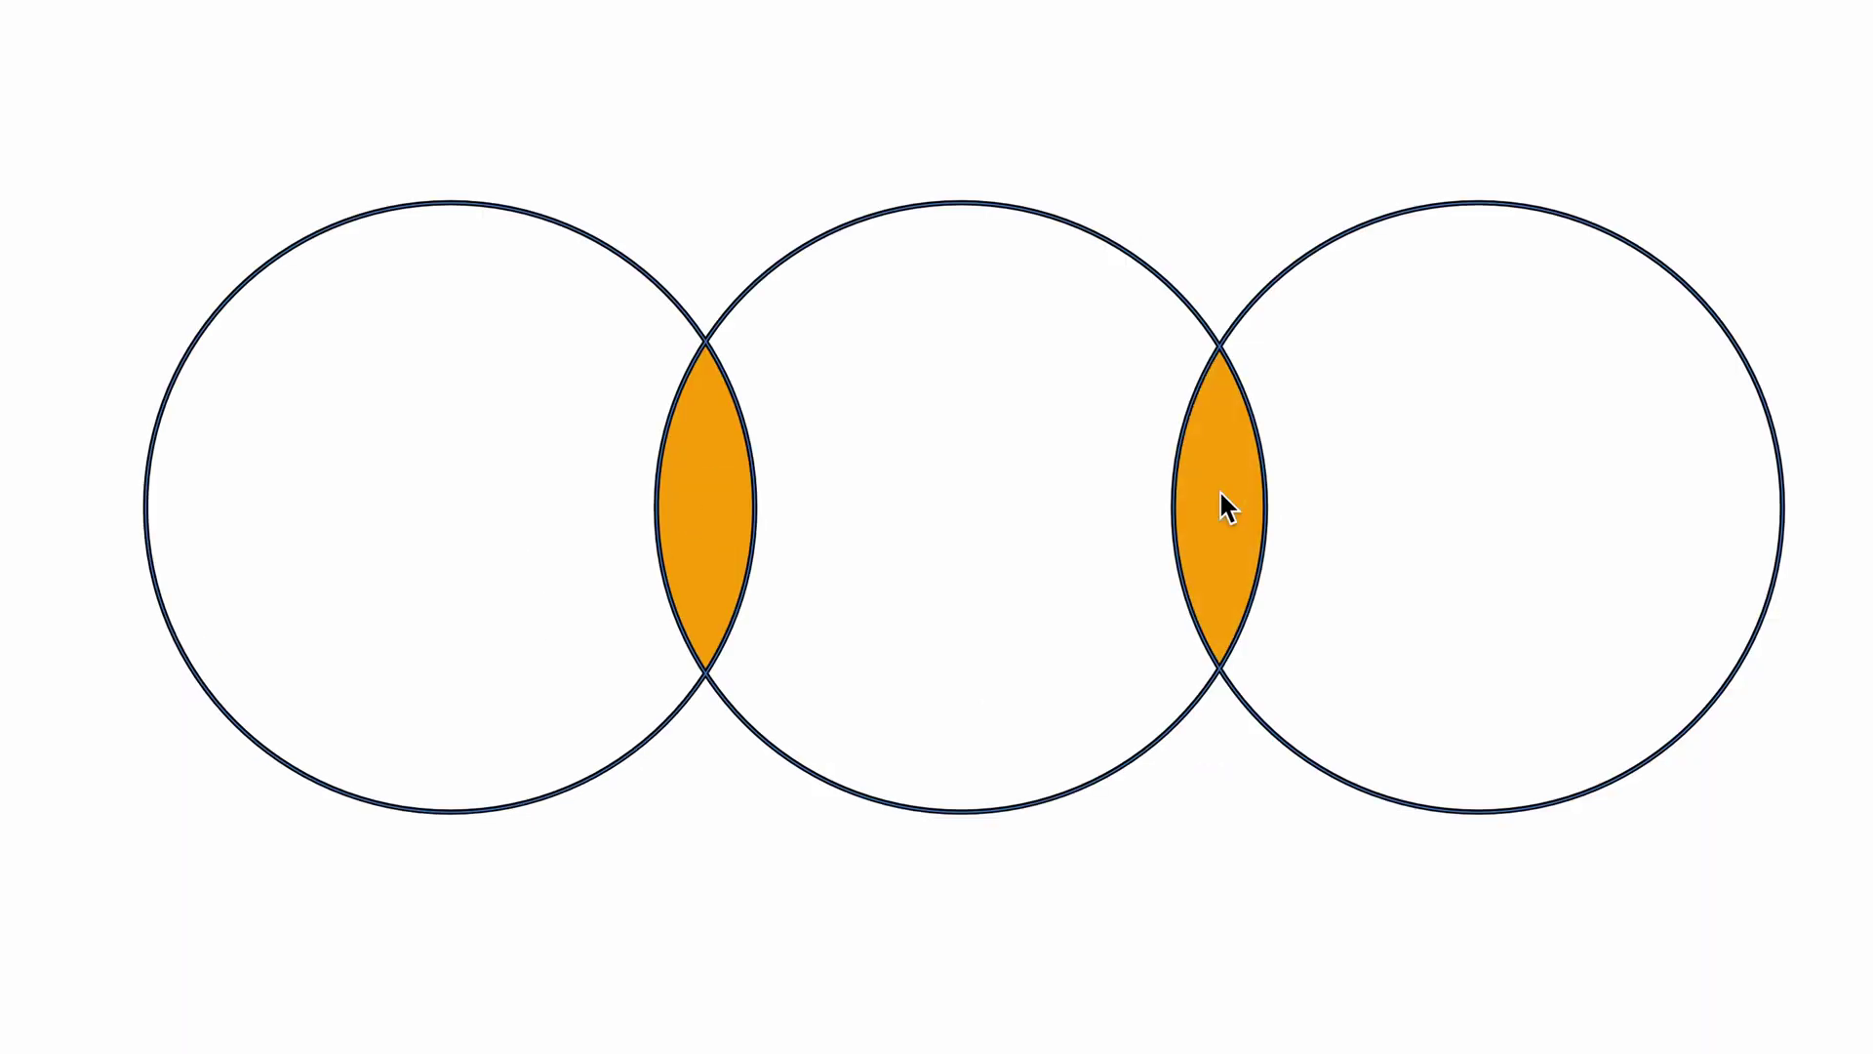
key("v")
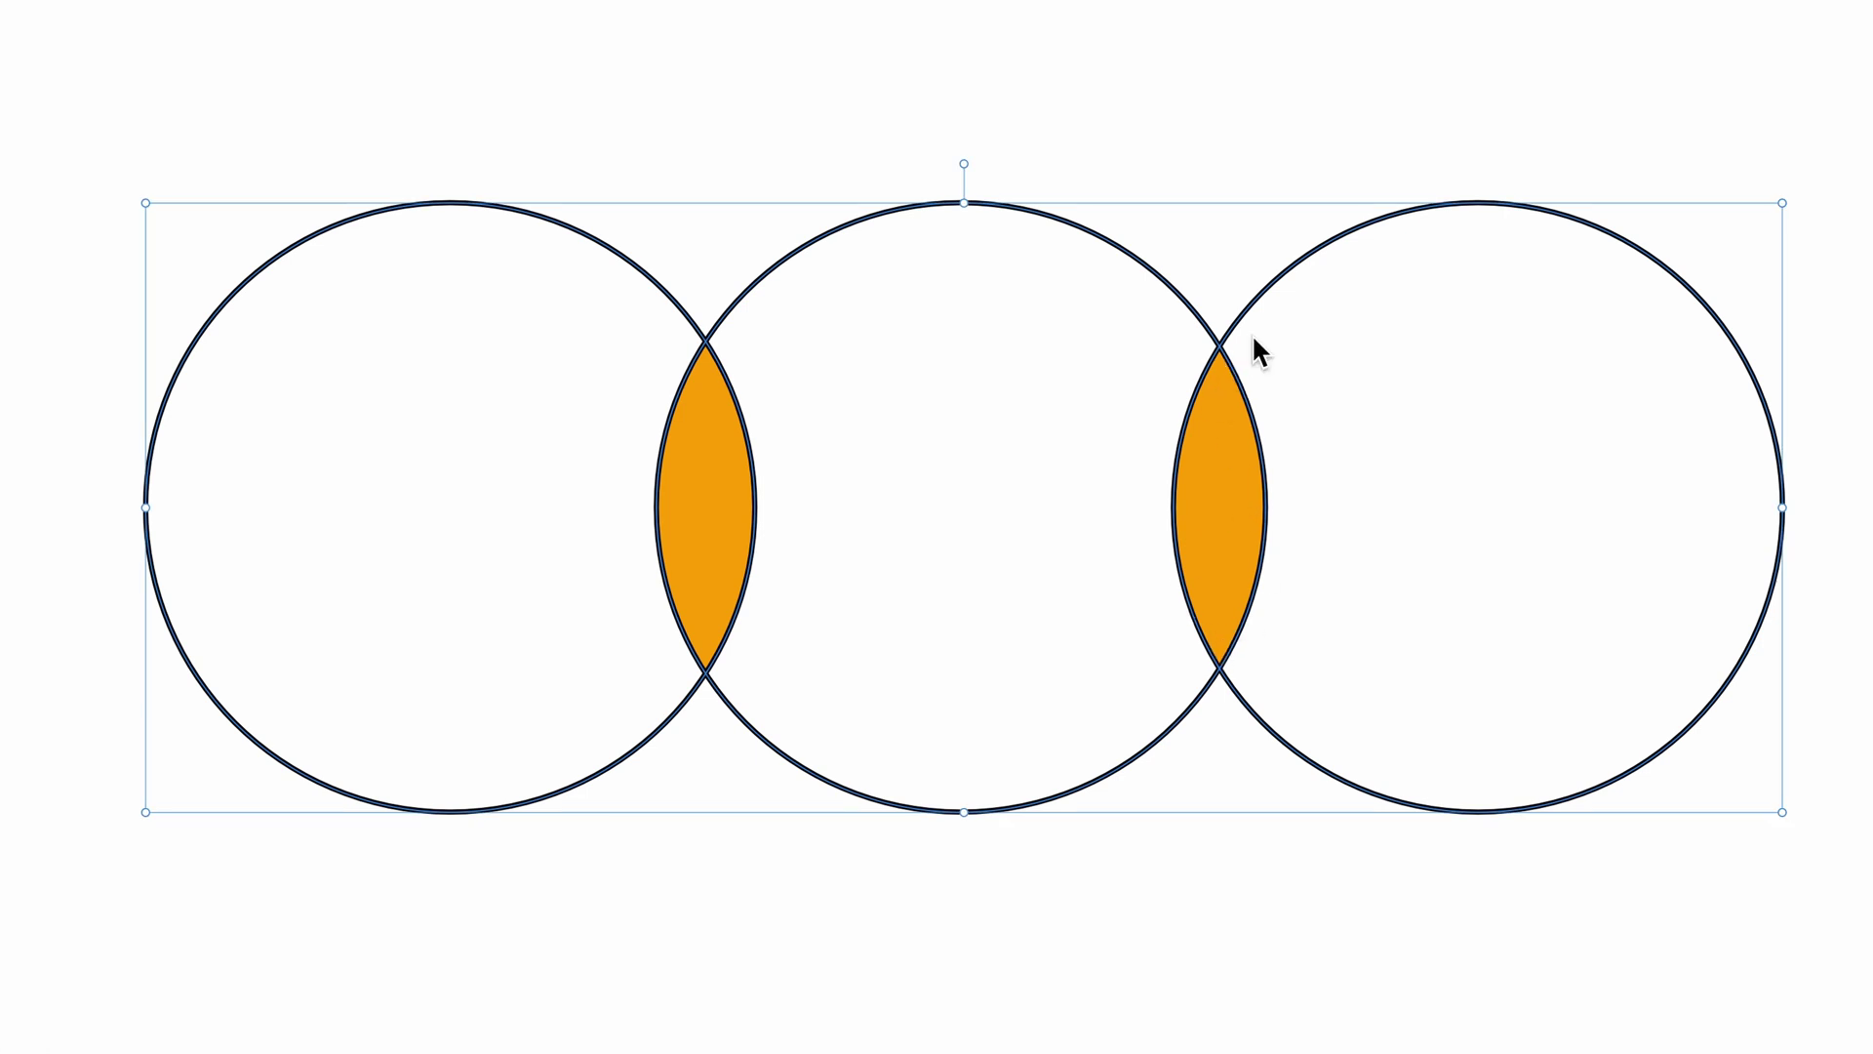
Step: Select both orange overlap curves, try moving them up away from the circles, and undo the move
left_click(1707, 575)
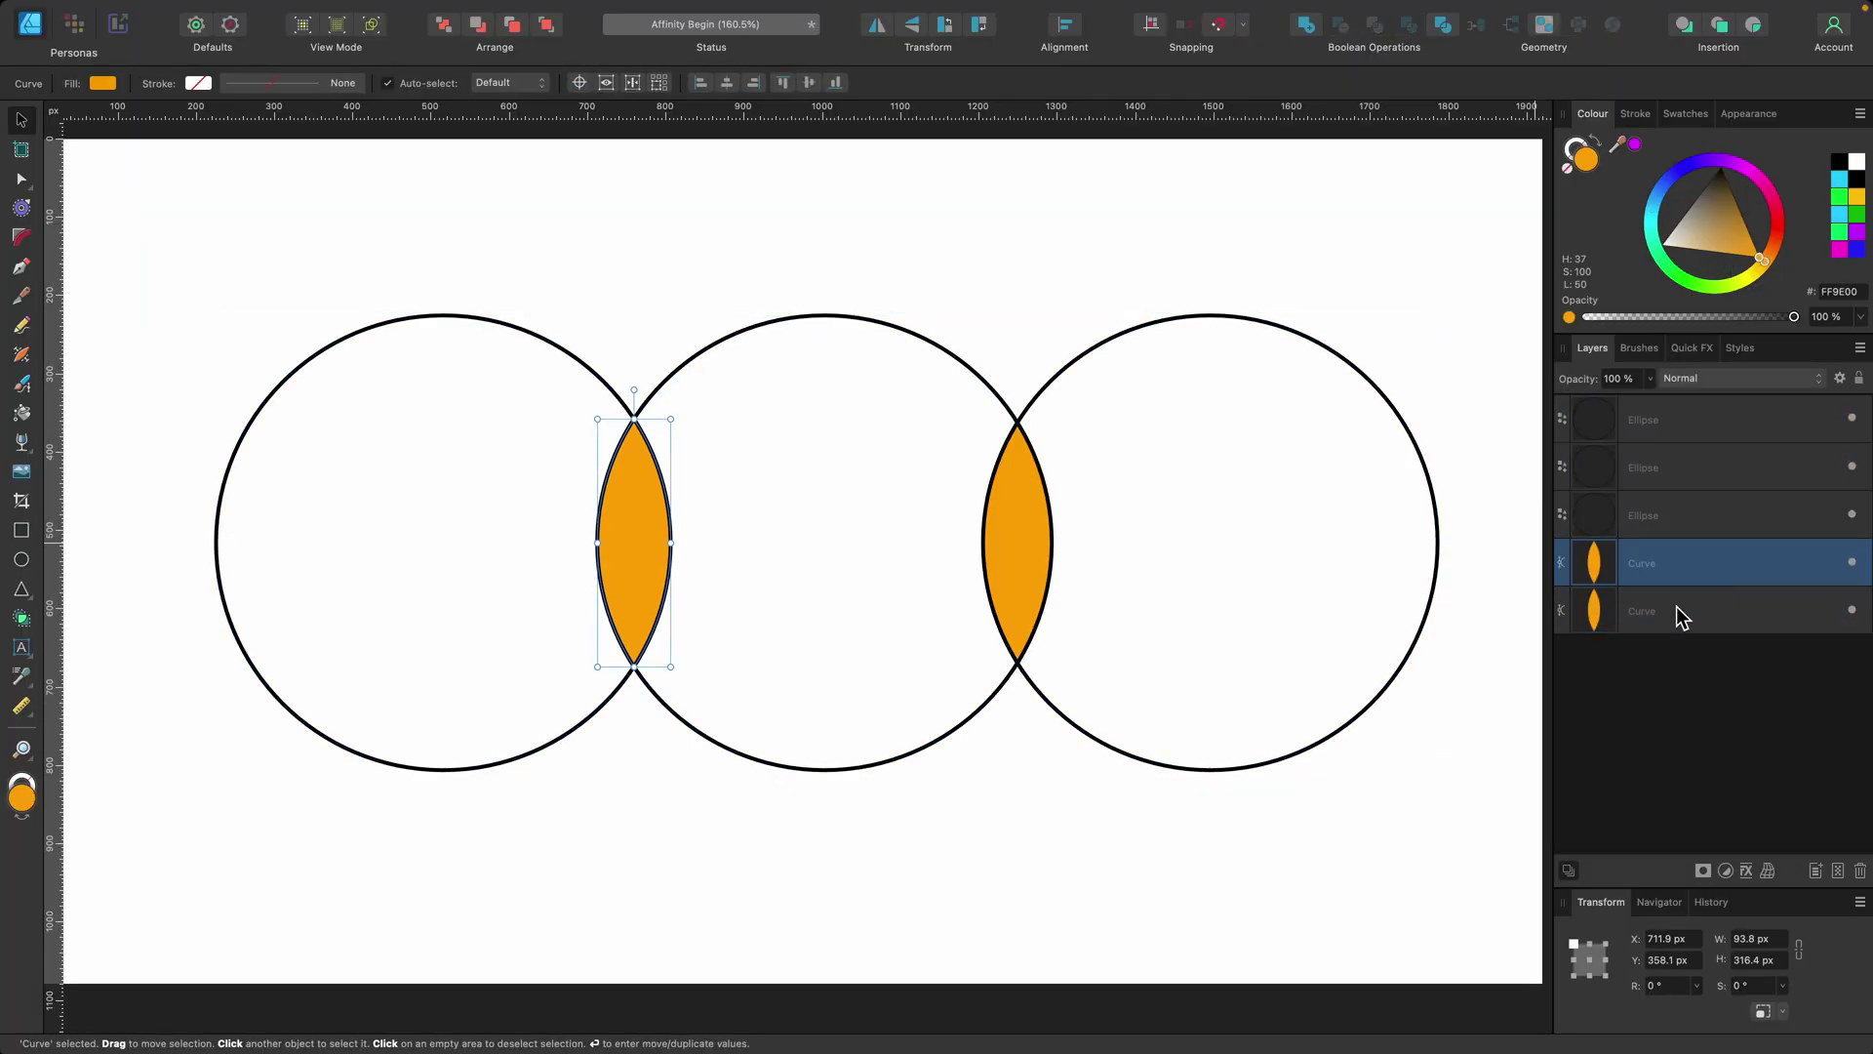
left_click(1676, 609, "shift")
left_click_drag(1029, 589, 1025, 418)
key("super+z")
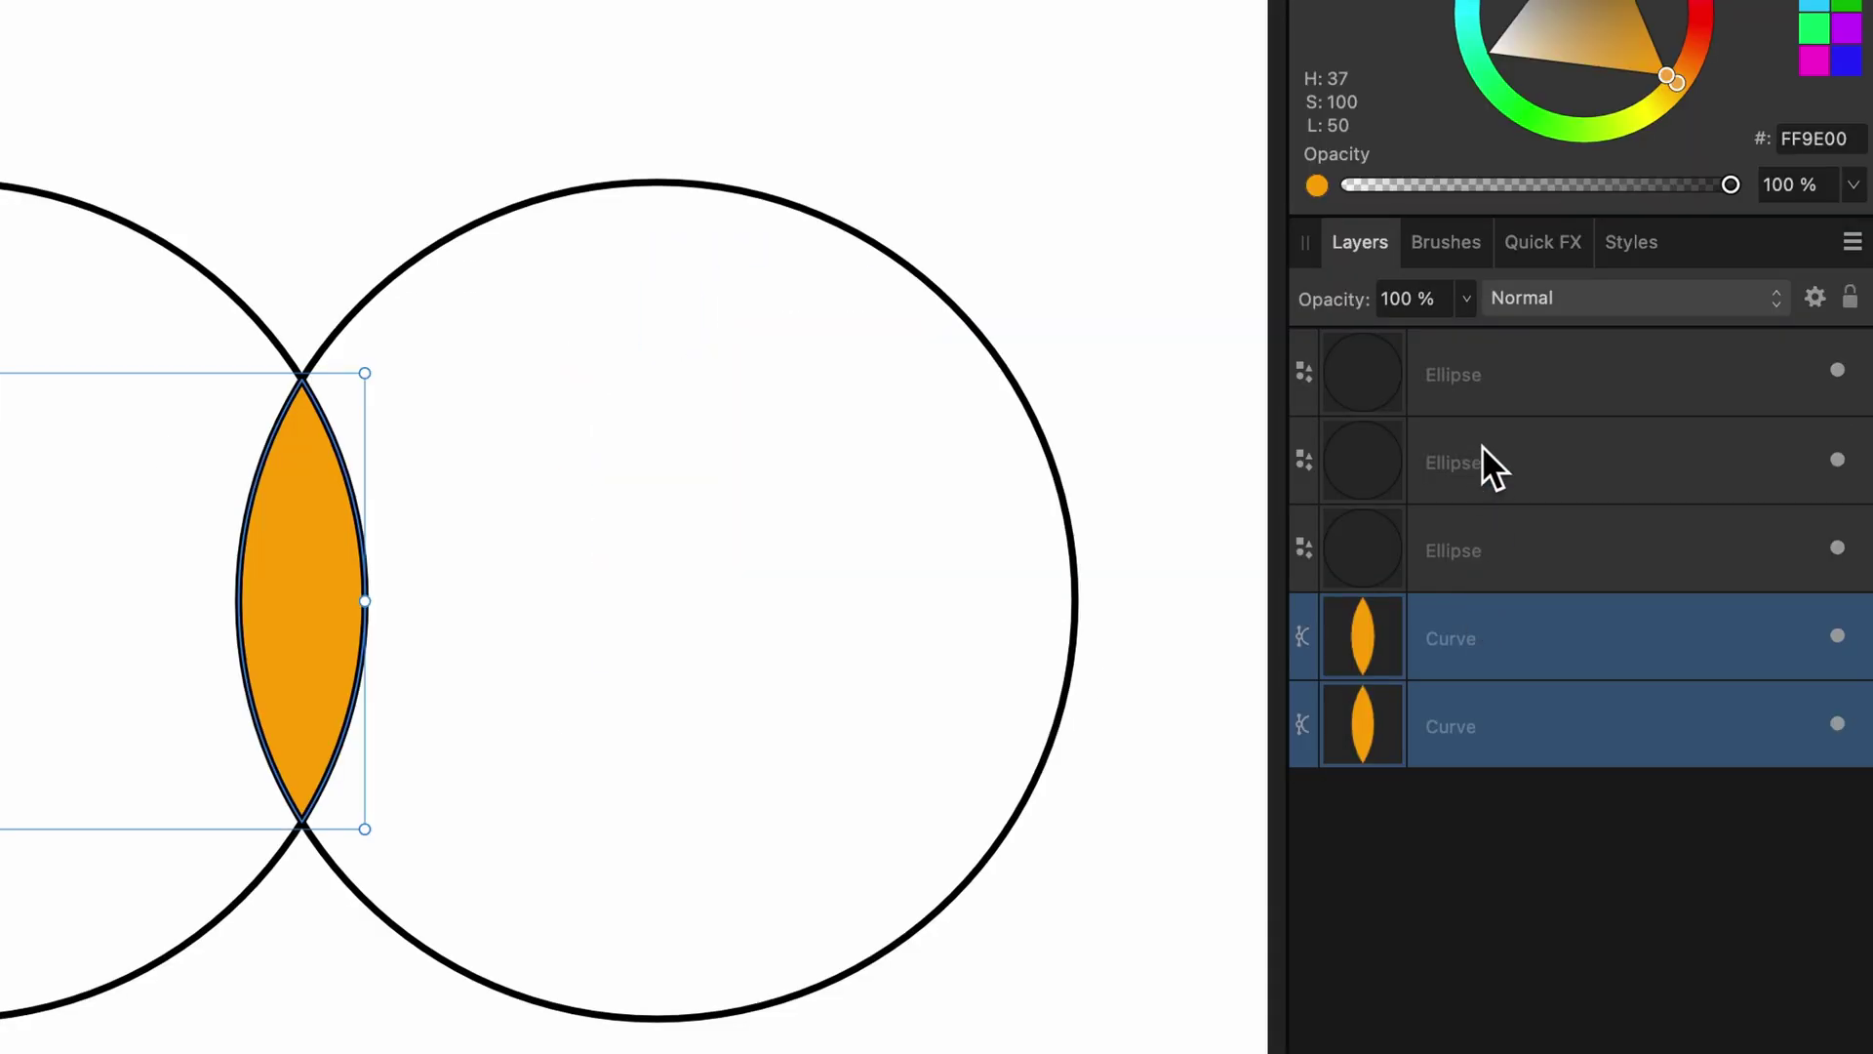
Step: Select the three Ellipse layers and undo the edits back to the unfilled, unselected circles
left_click(1489, 378)
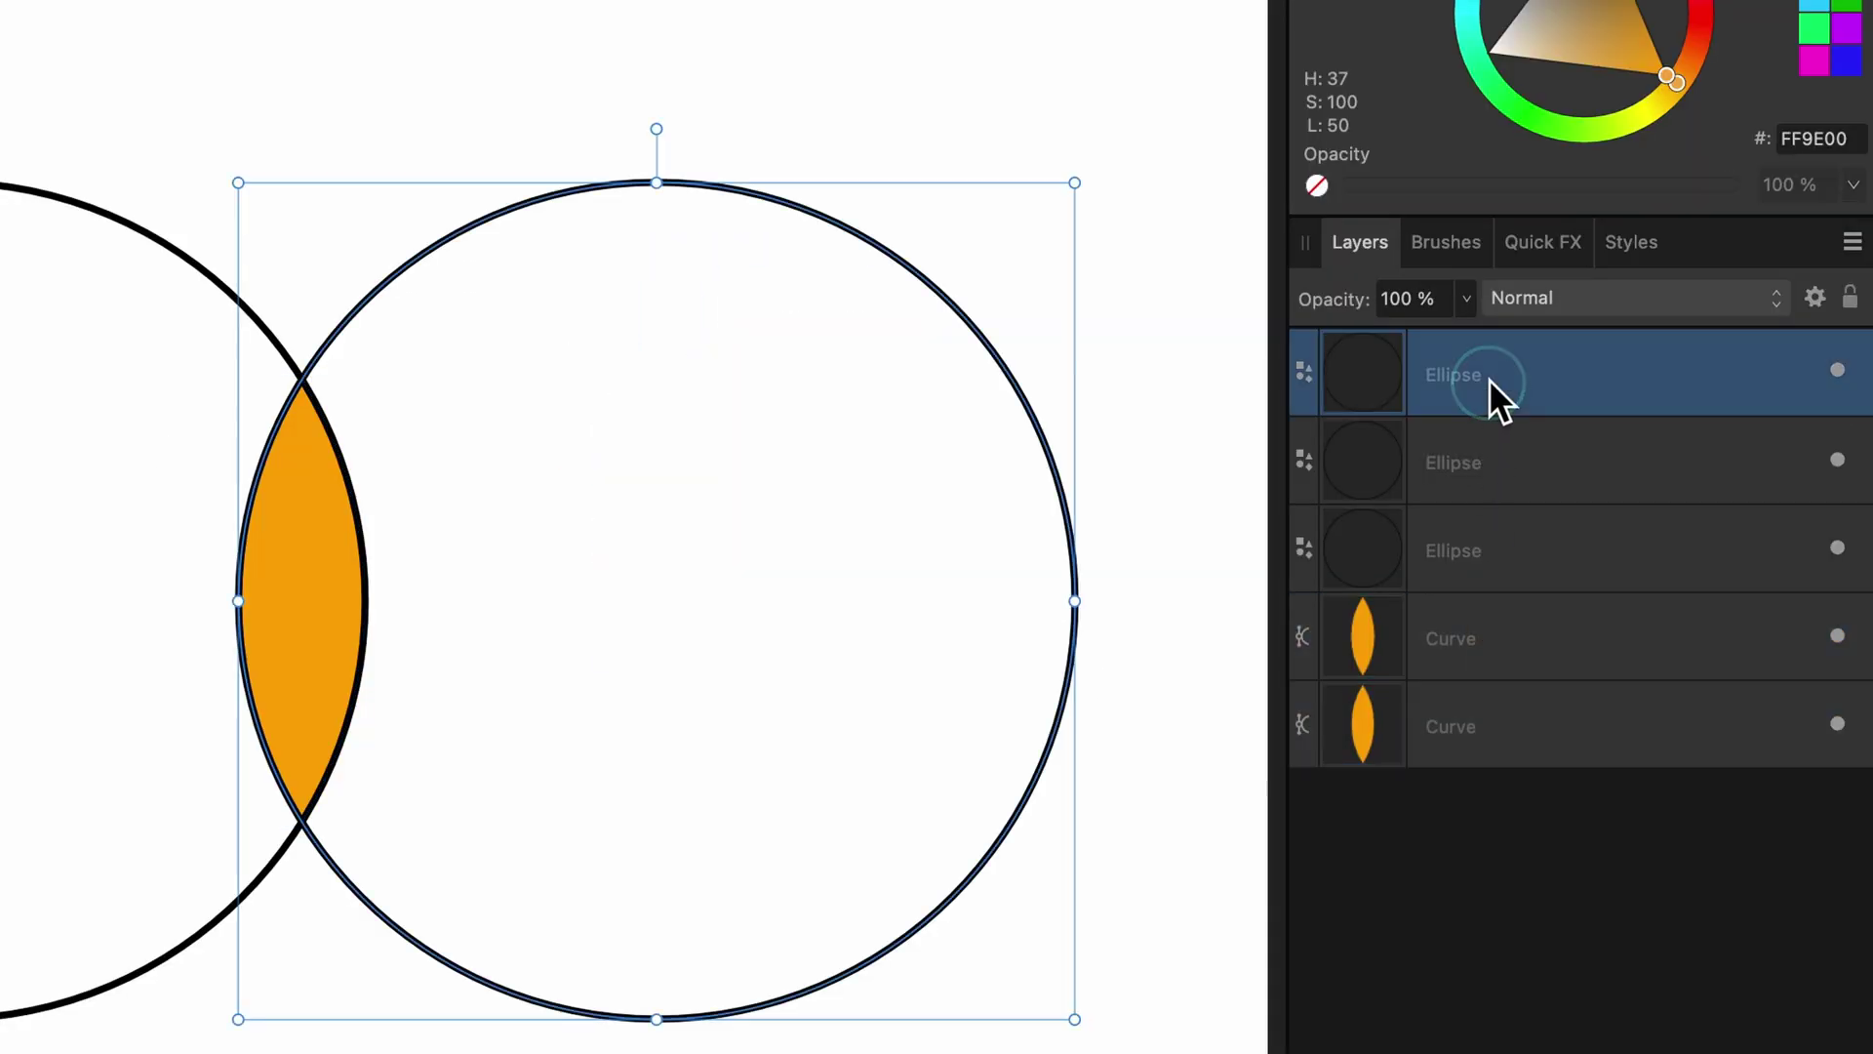
left_click(1508, 532, "shift")
key("super+z")
key("super+z")
key("super+z")
key("super+z")
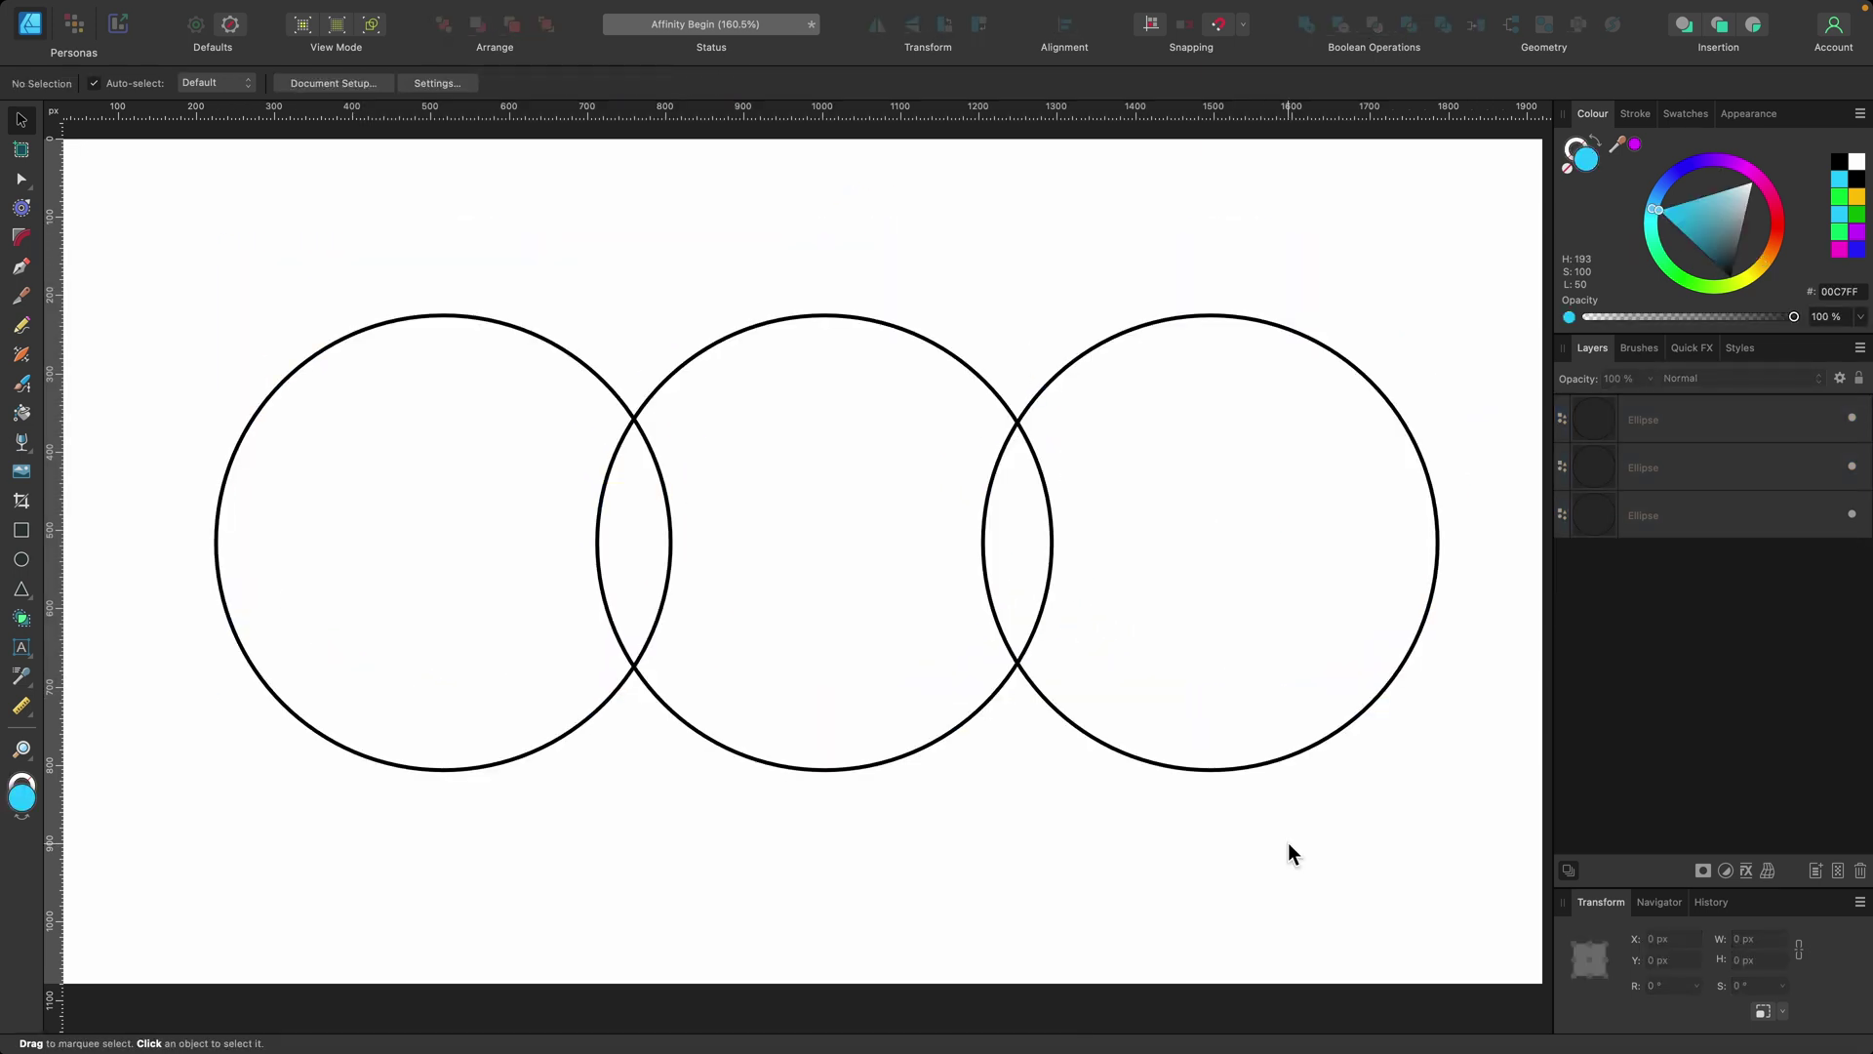
Step: Select the three overlapping circles and flood fill every area, including both overlaps, with orange (FF9E00)
left_click_drag(1487, 896, 121, 213)
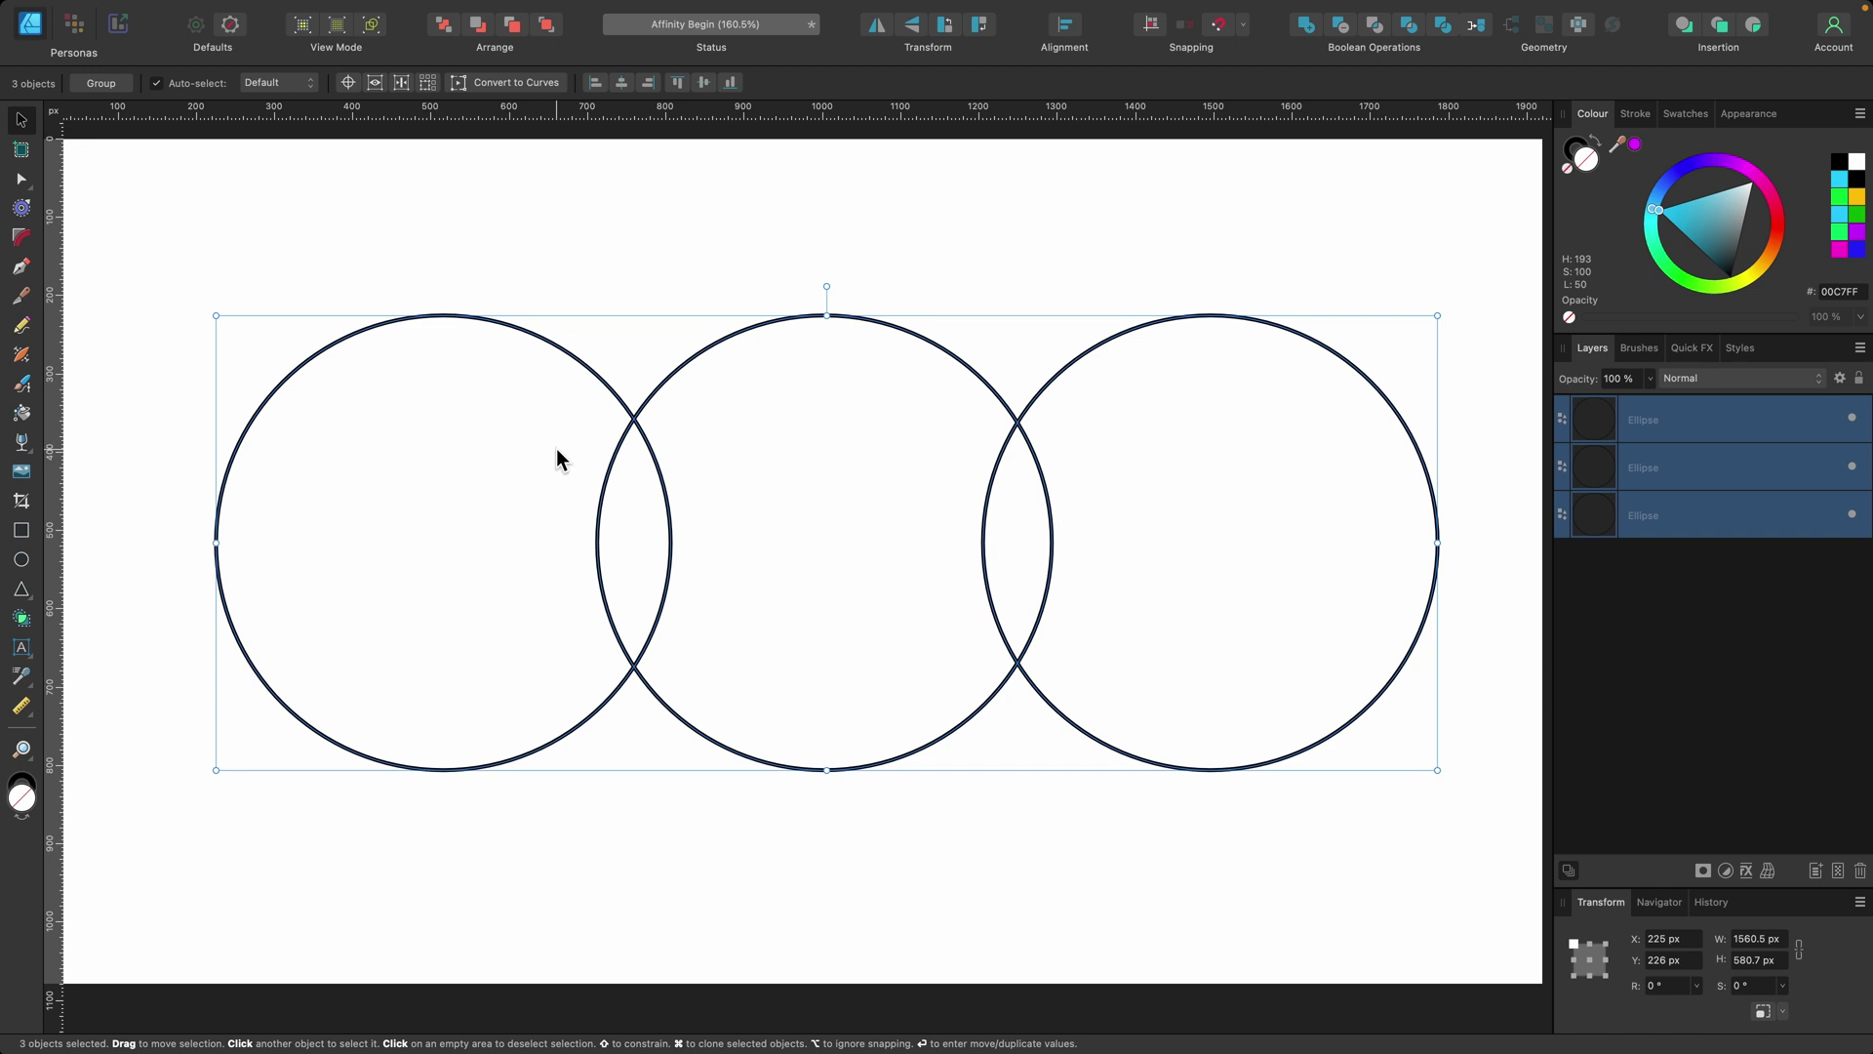
key("r")
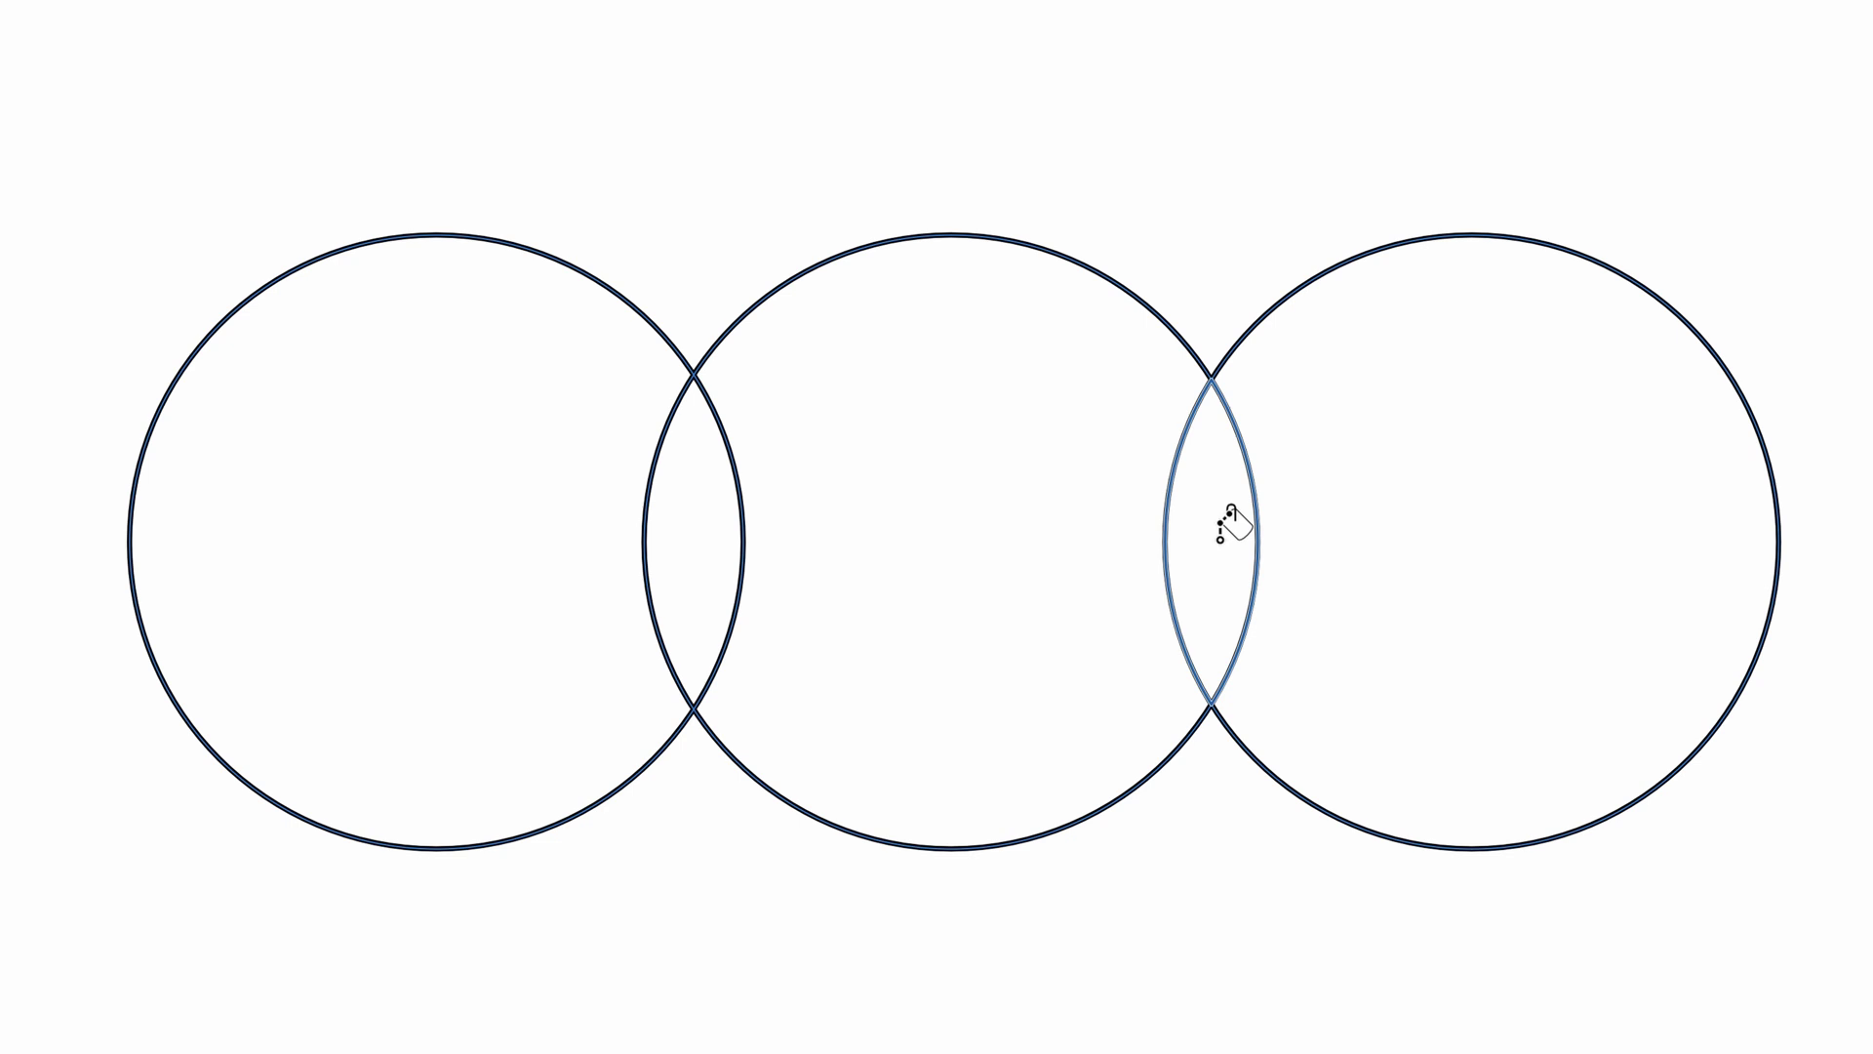
left_click(379, 467)
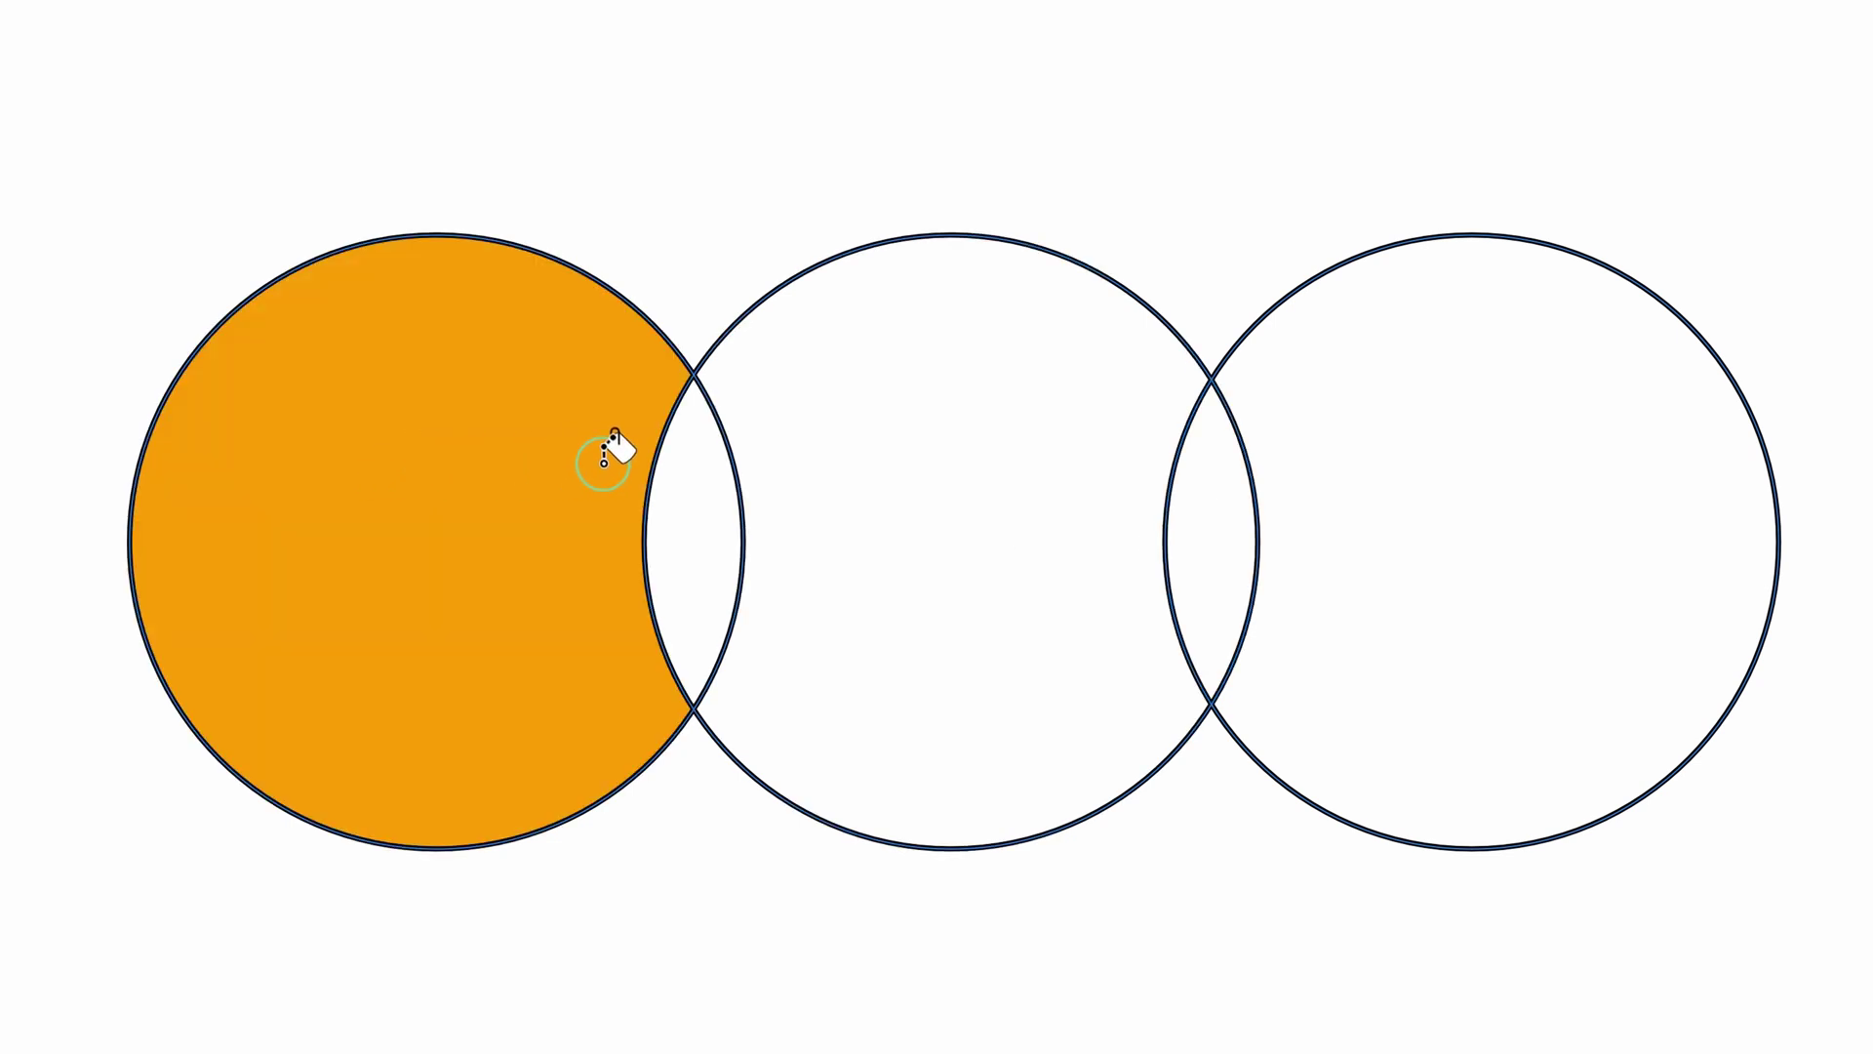
left_click(693, 445)
left_click(780, 440)
left_click(1209, 498)
left_click(1399, 531)
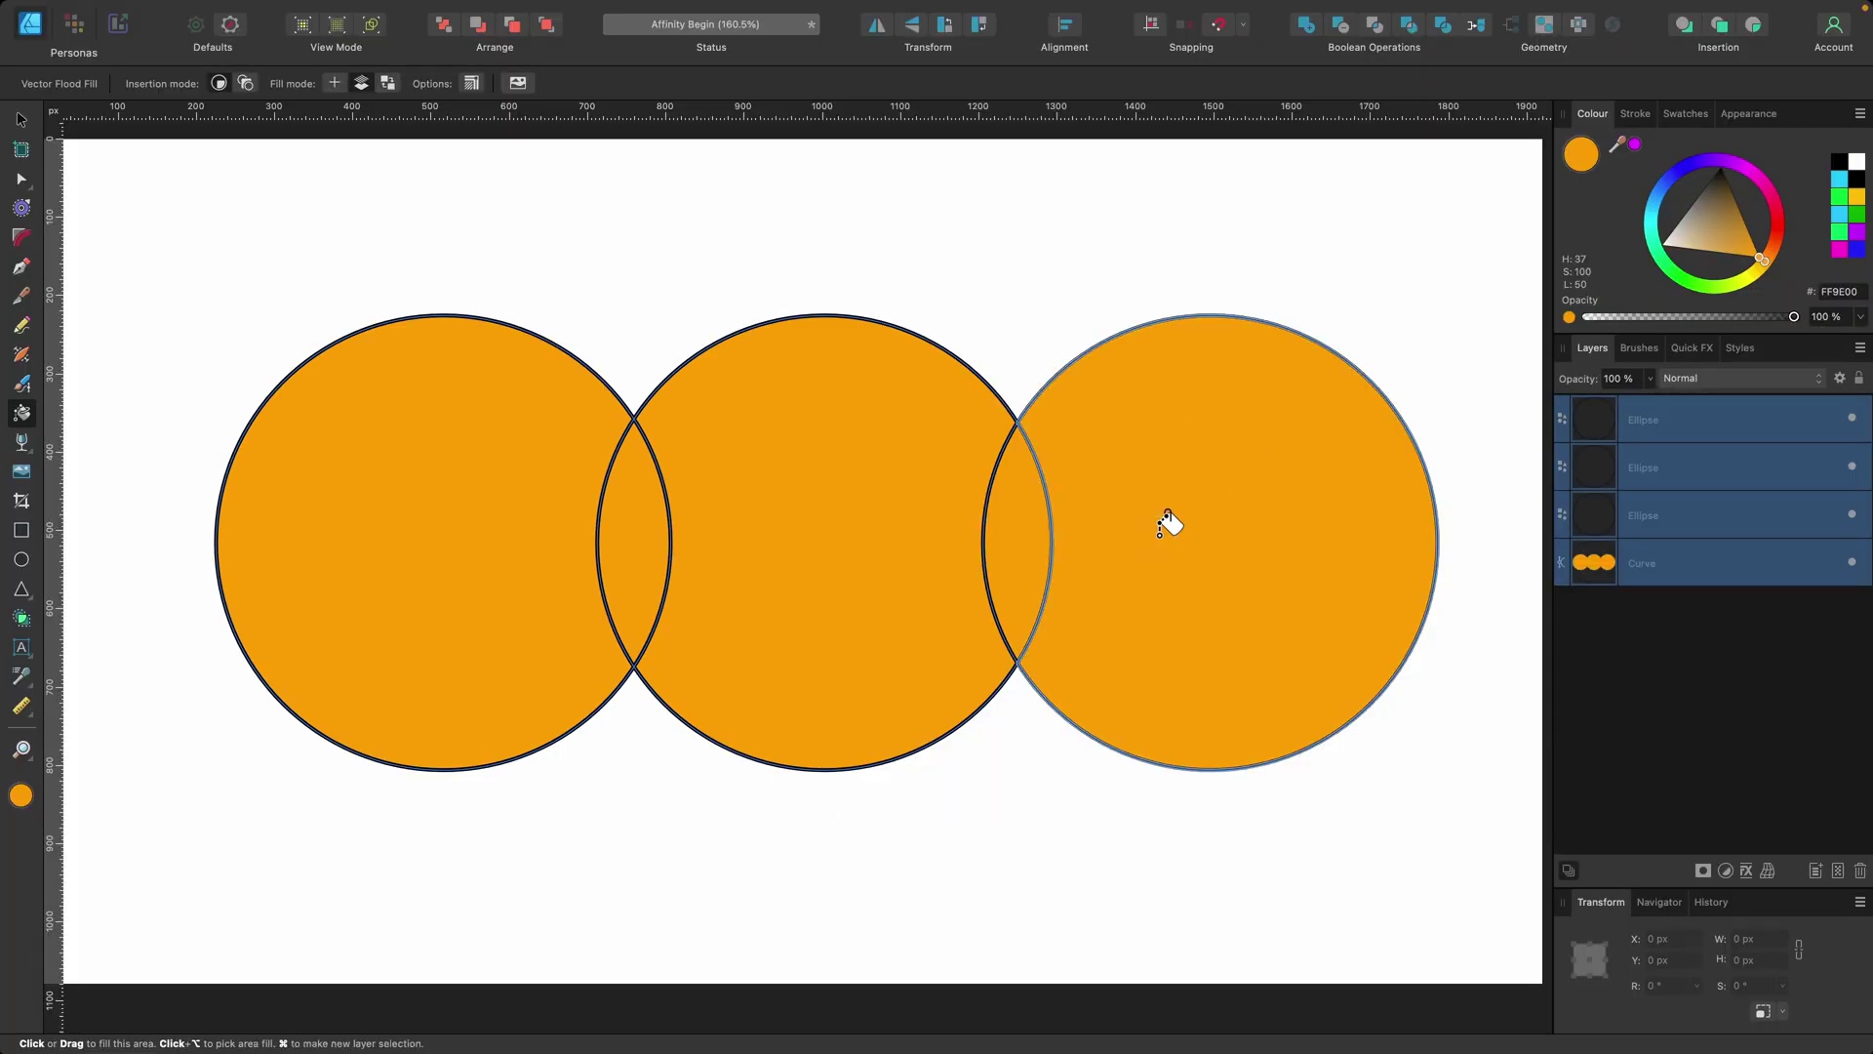
Step: Check the orange Curve and Ellipse layers, select all three Ellipse layers, and move the outlines up away from the orange fill
key("v")
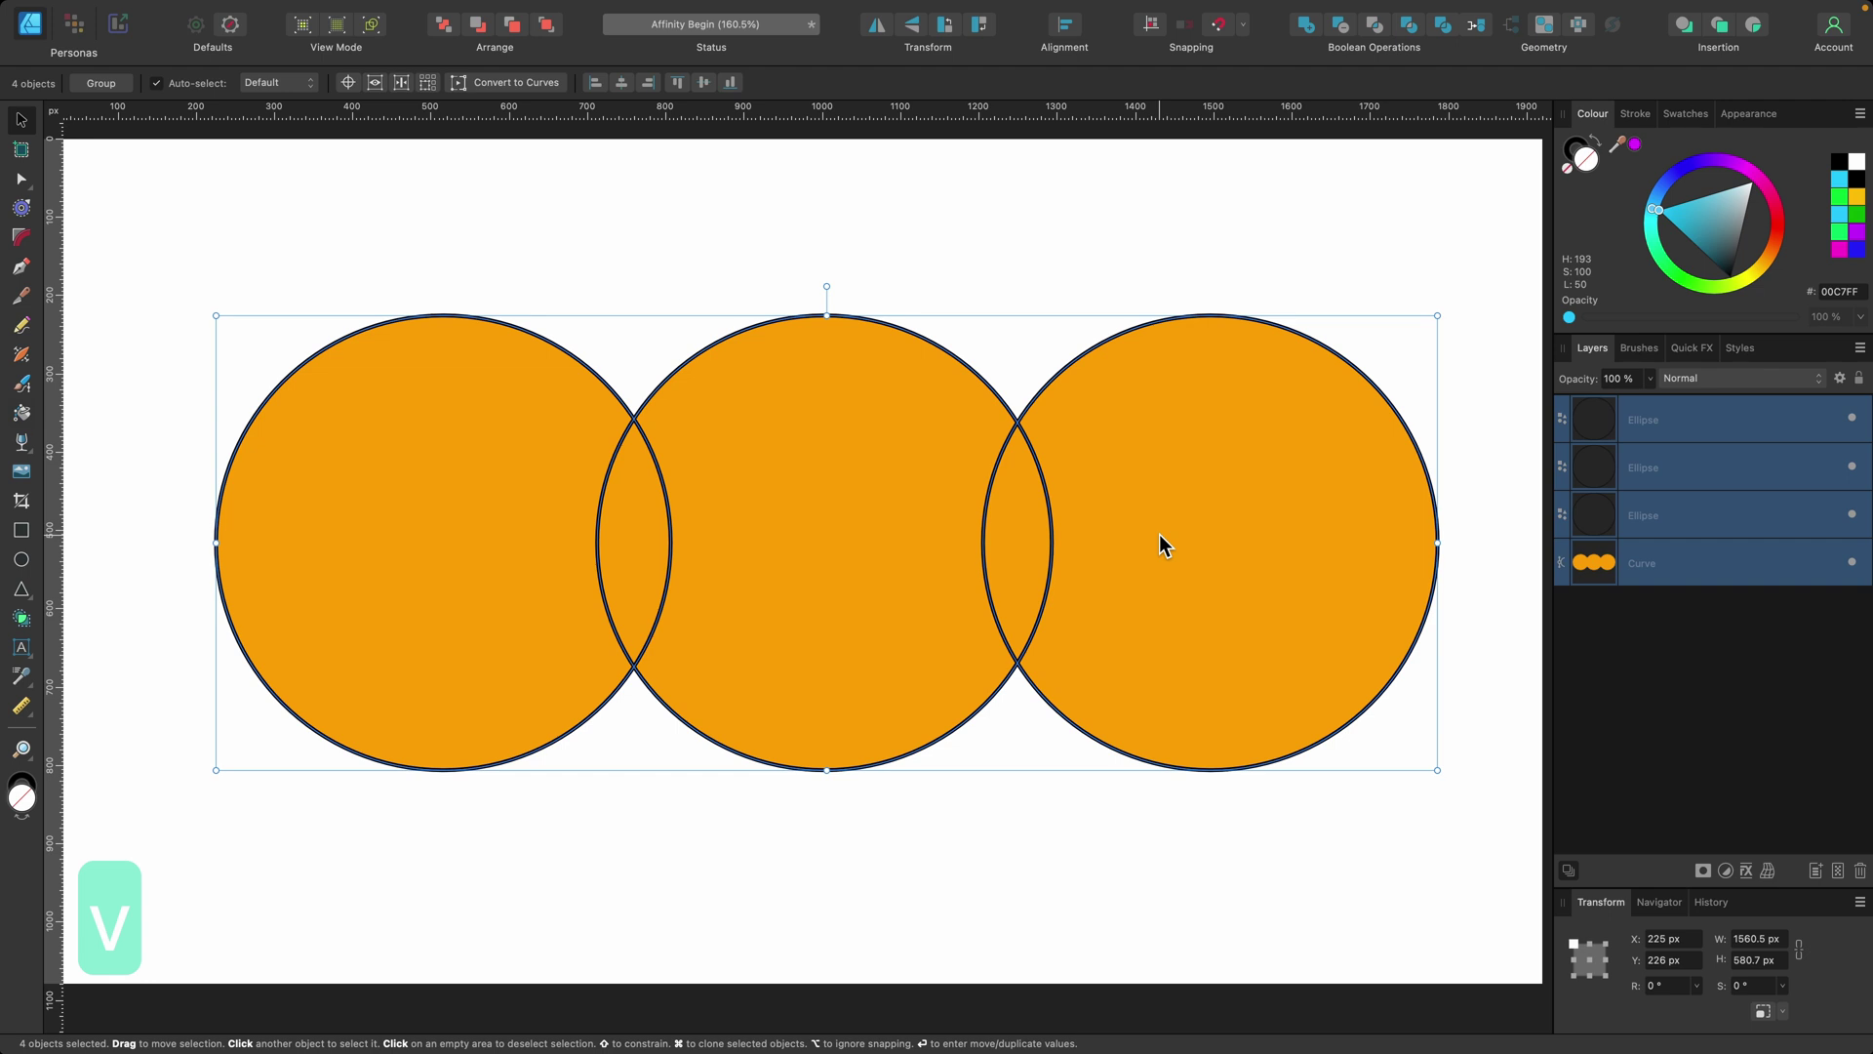
left_click(1676, 564)
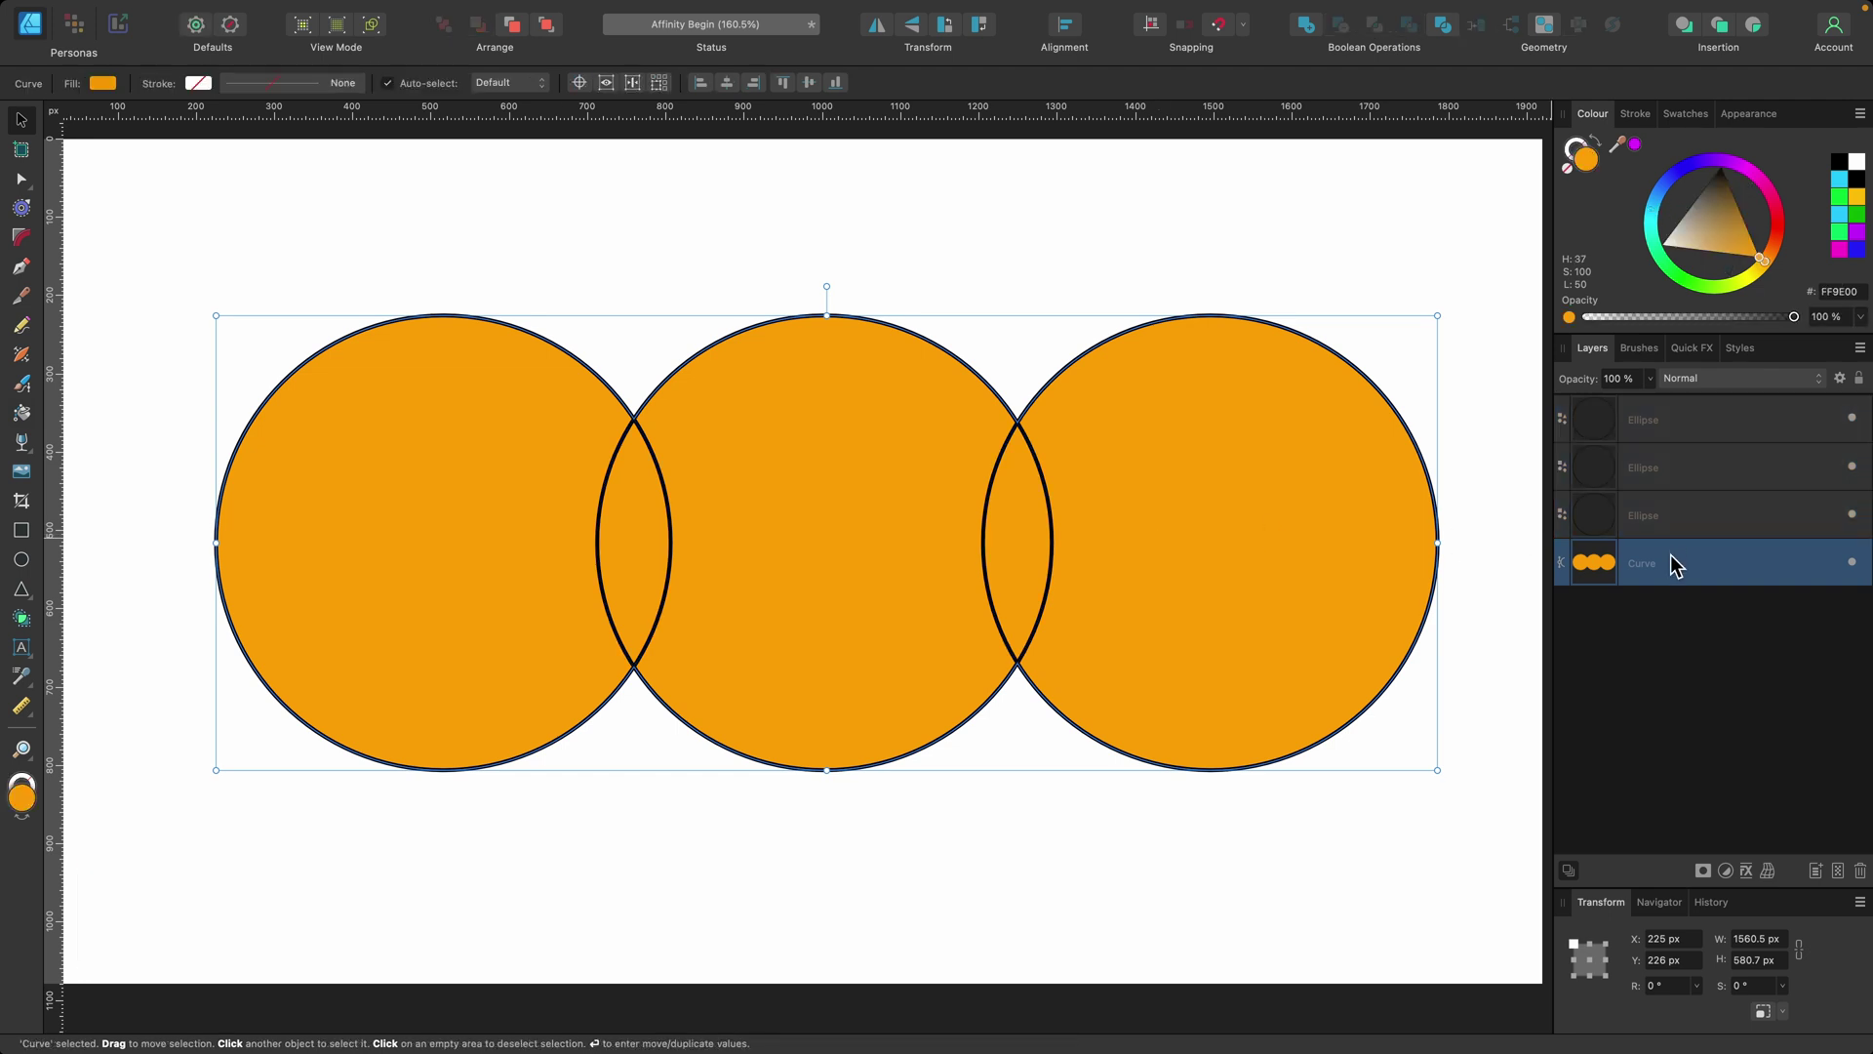
left_click(1648, 430)
left_click(1658, 464)
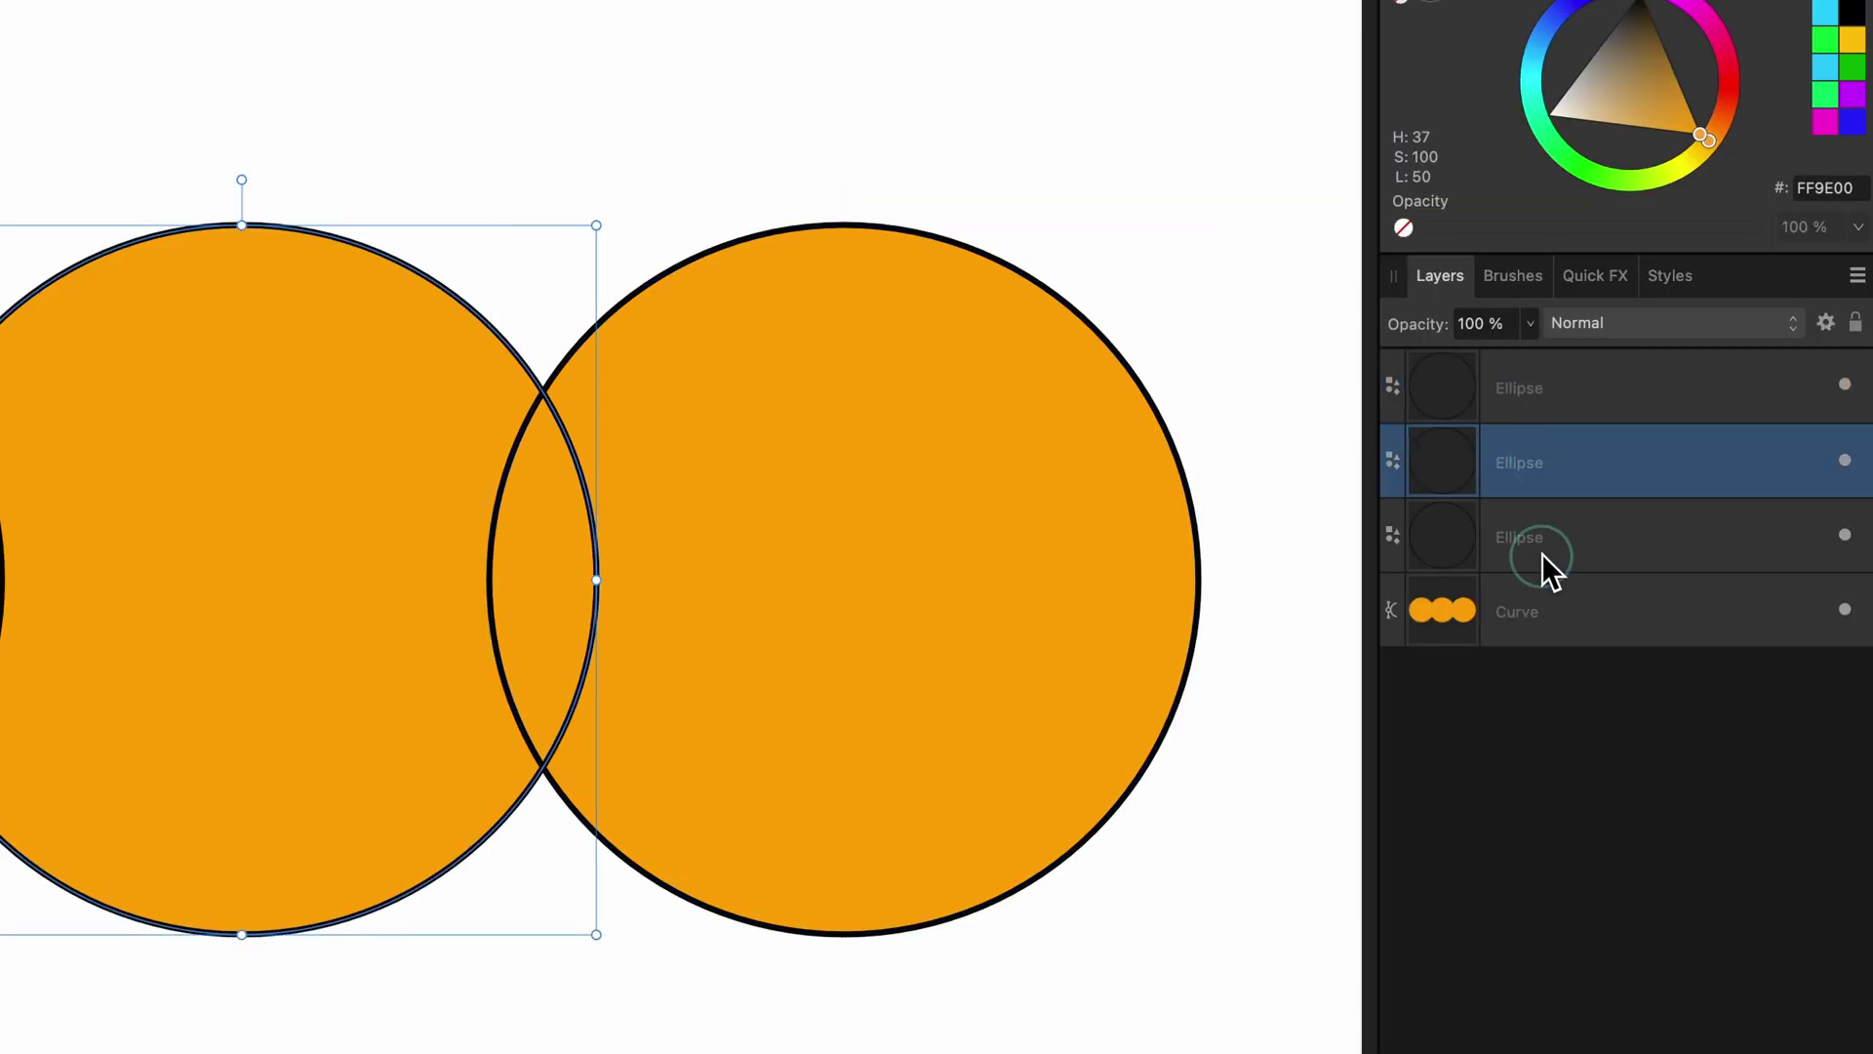
left_click(1543, 556)
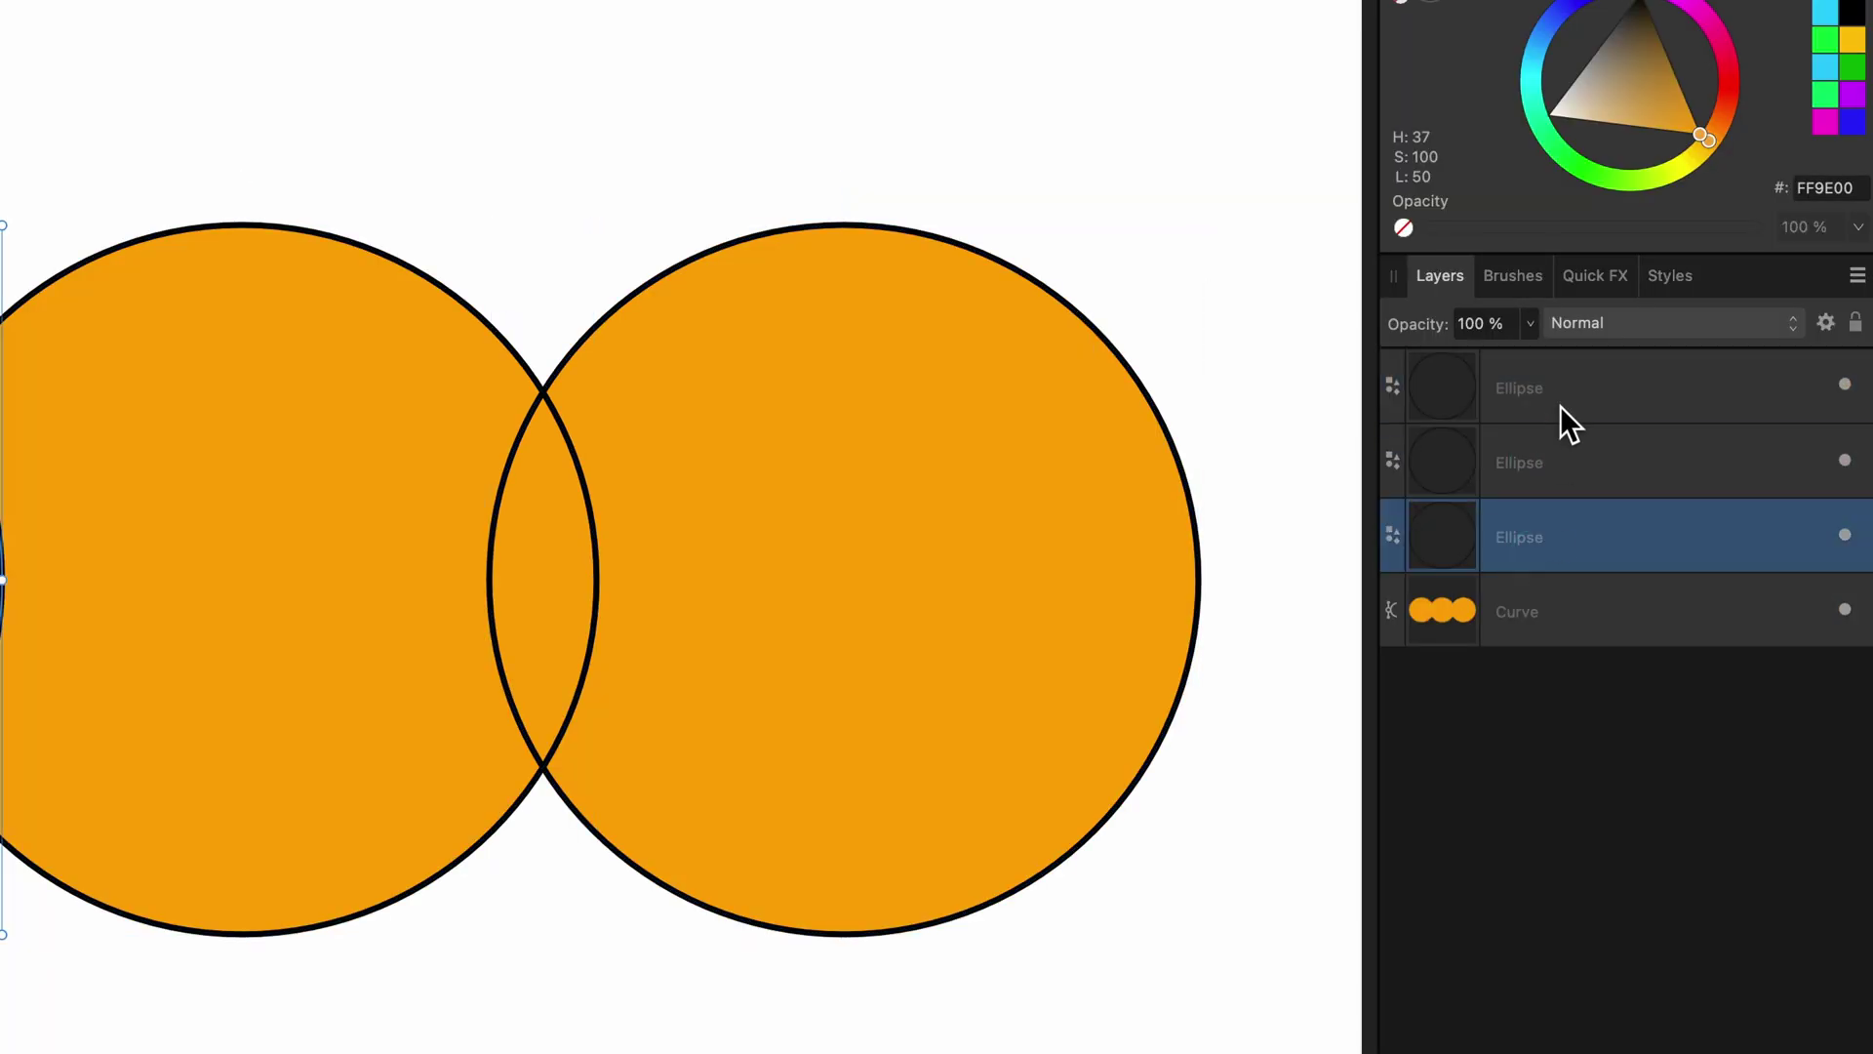
left_click(1558, 400, "shift")
mouse_move(872, 513)
left_mouse_down()
mouse_move(802, 418)
mouse_move(910, 288)
mouse_move(846, 278)
mouse_move(861, 254)
left_mouse_up()
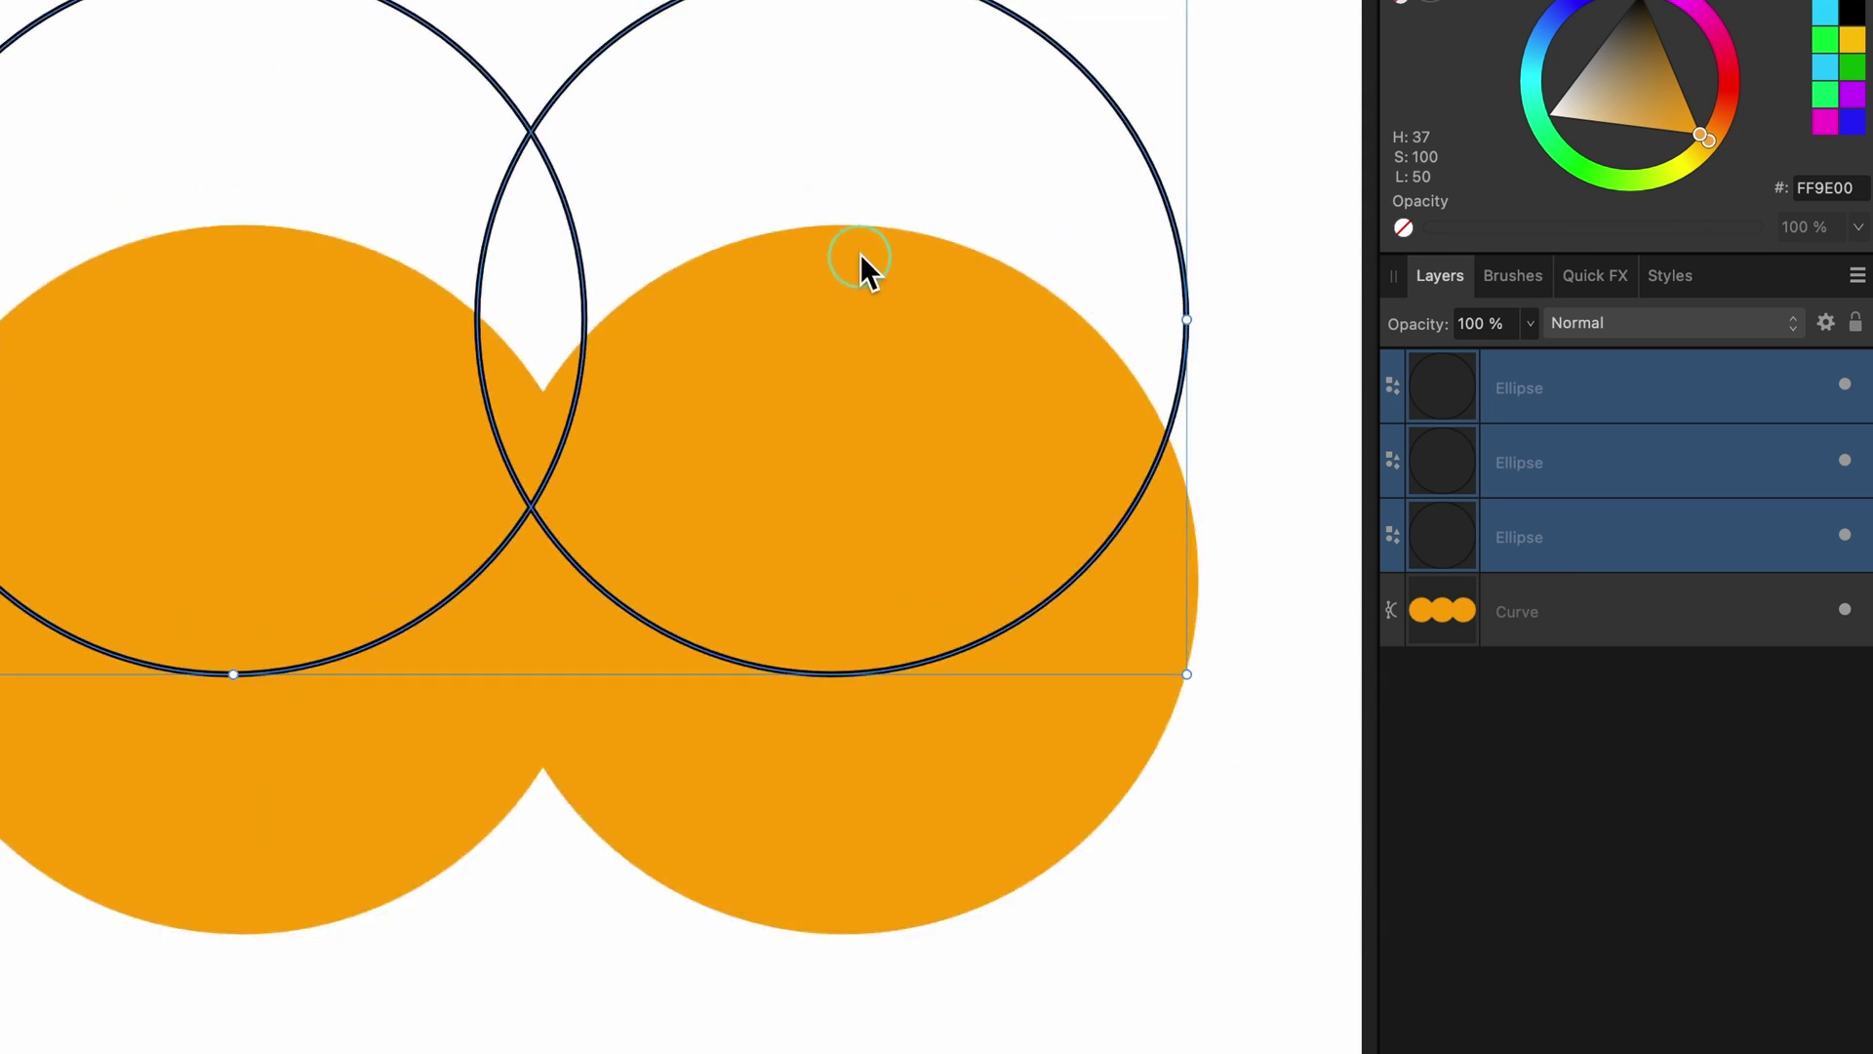
Step: Move the single orange curve down and right of the circle outlines, and select the individual Ellipse layers to inspect them
left_click(955, 791)
left_click_drag(837, 788, 924, 944)
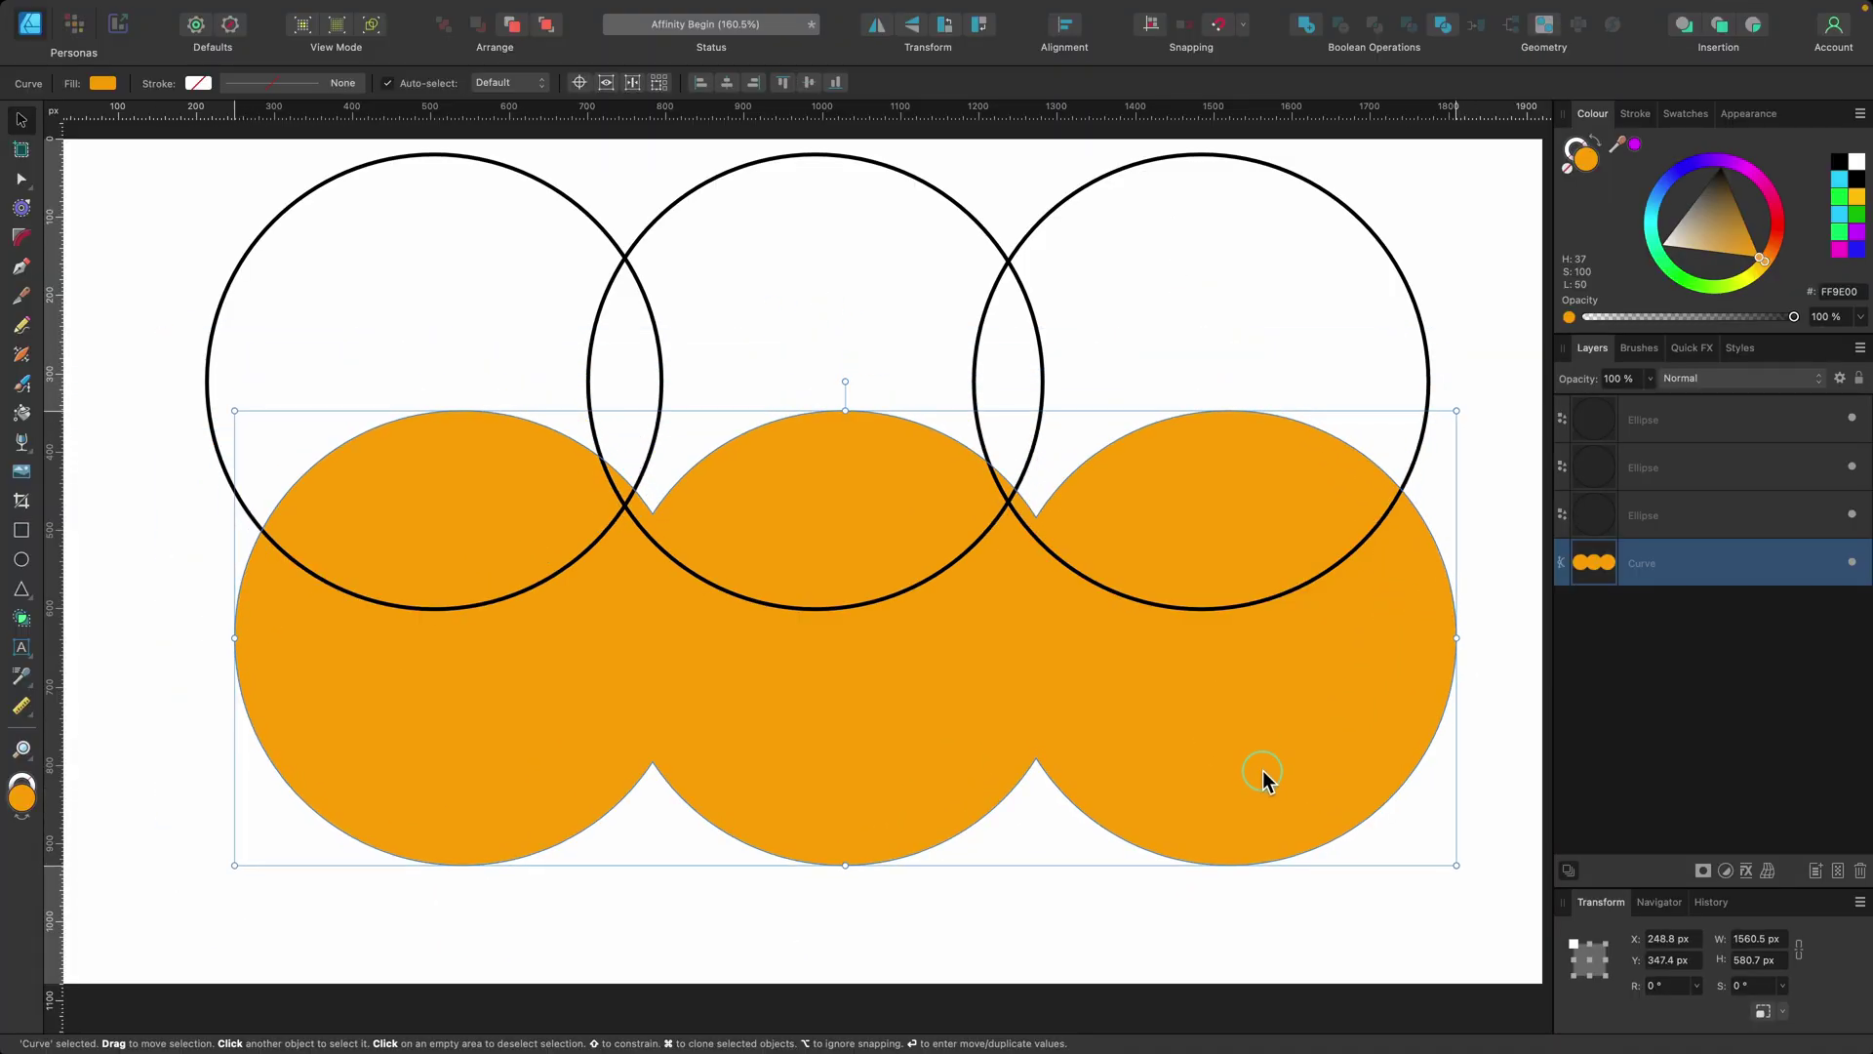
left_click_drag(1264, 781, 1264, 780)
left_click(1567, 496)
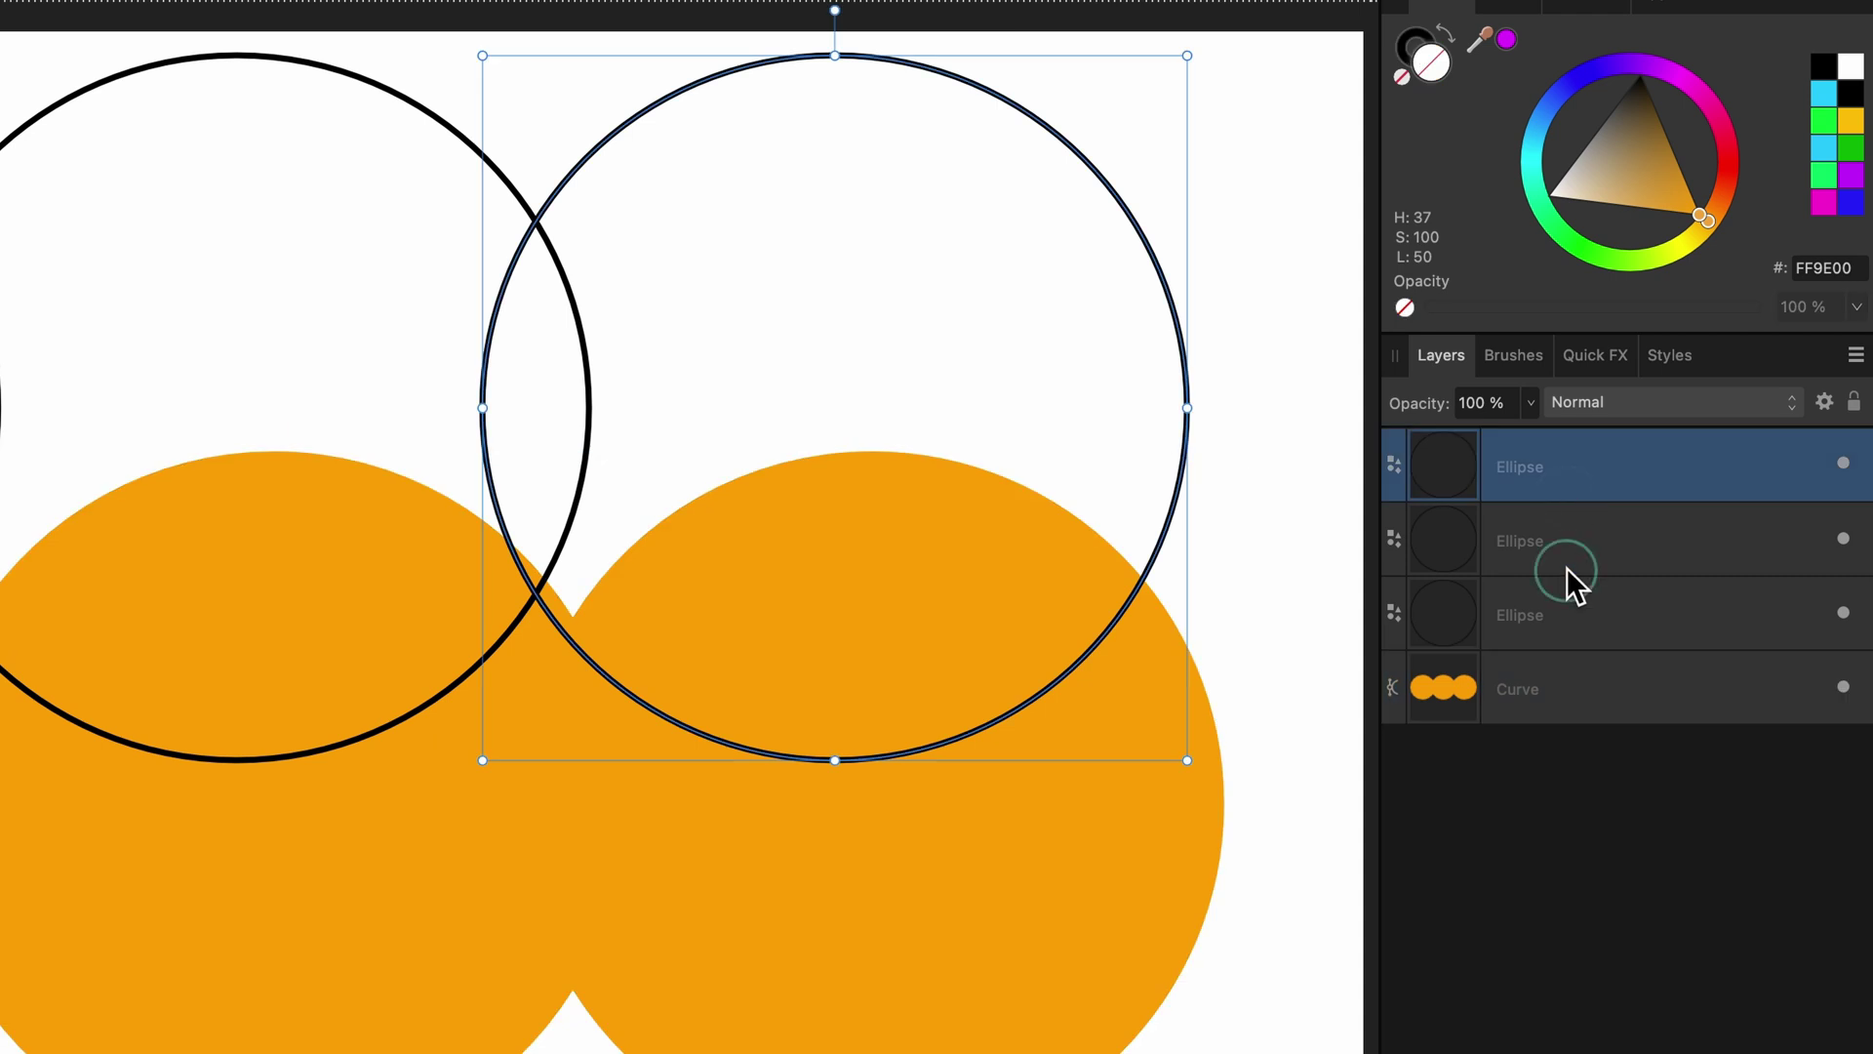
left_click(1567, 568)
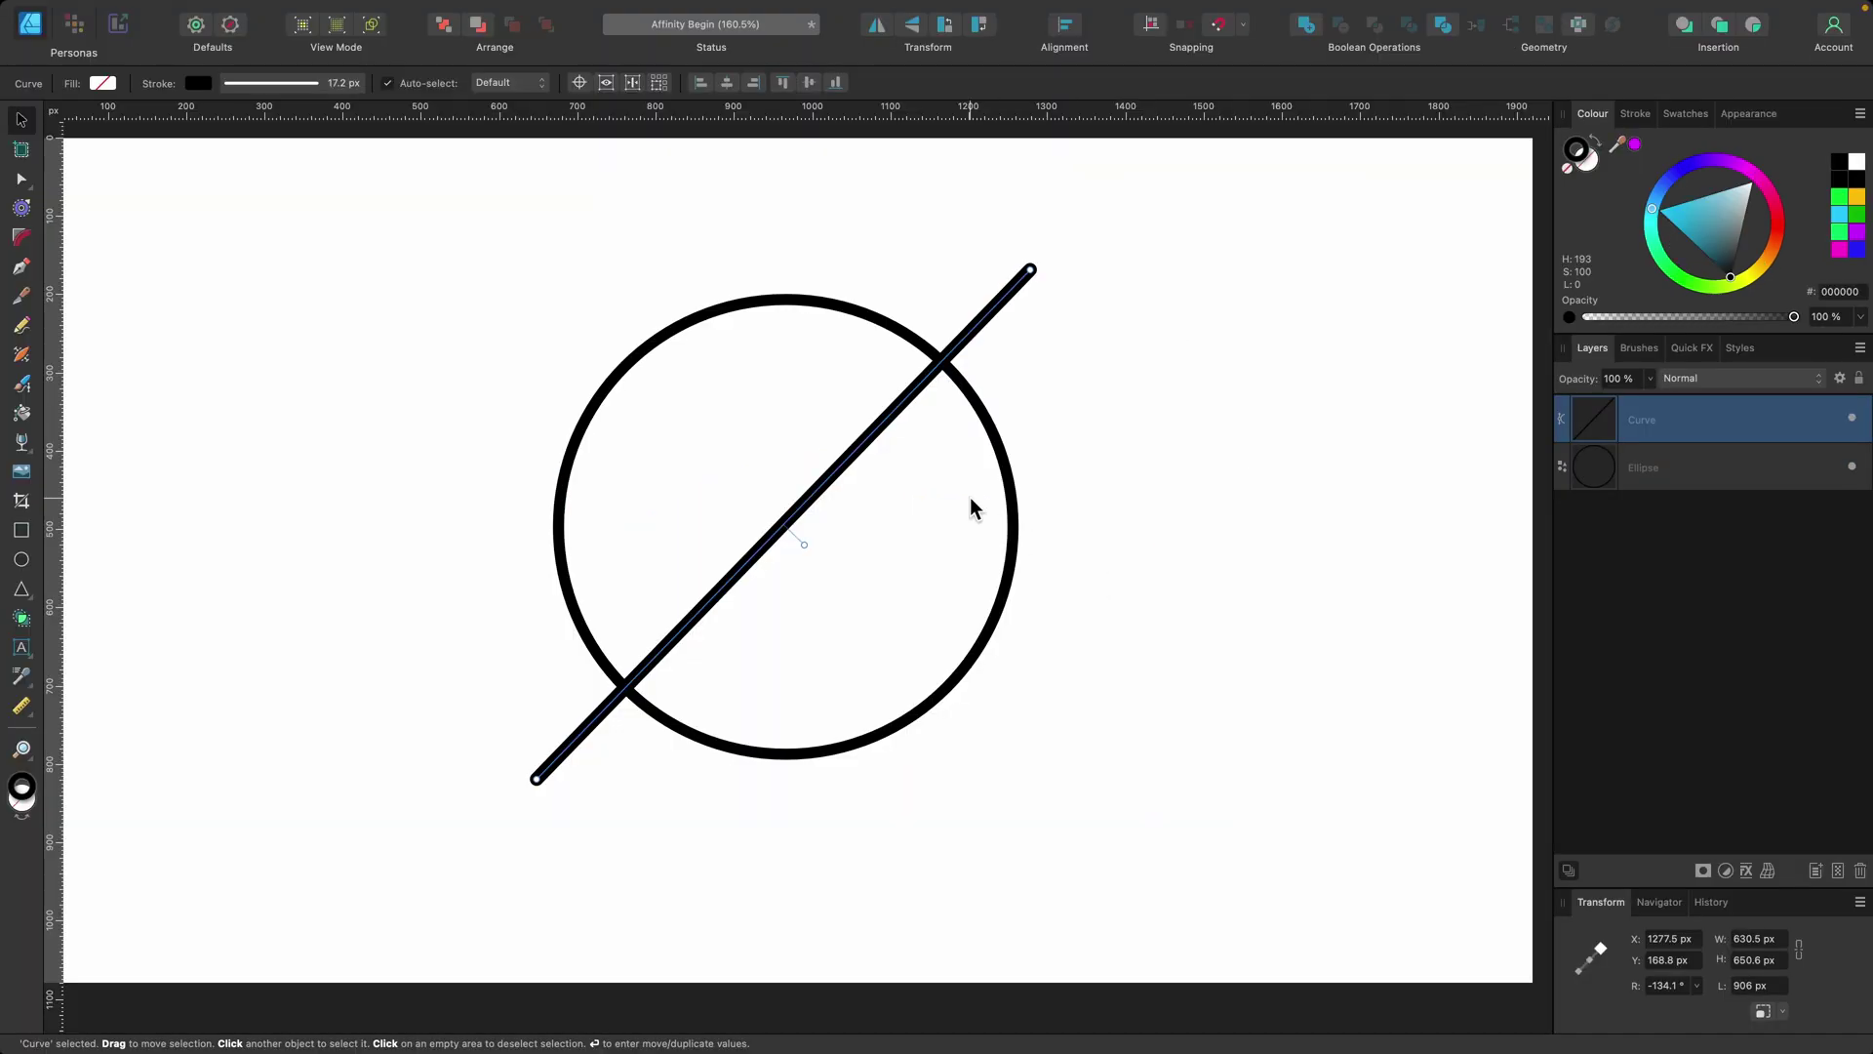
Step: Try moving the diagonal line and the circle separately, and undo the moves
left_click_drag(857, 446, 791, 409)
key("super+z")
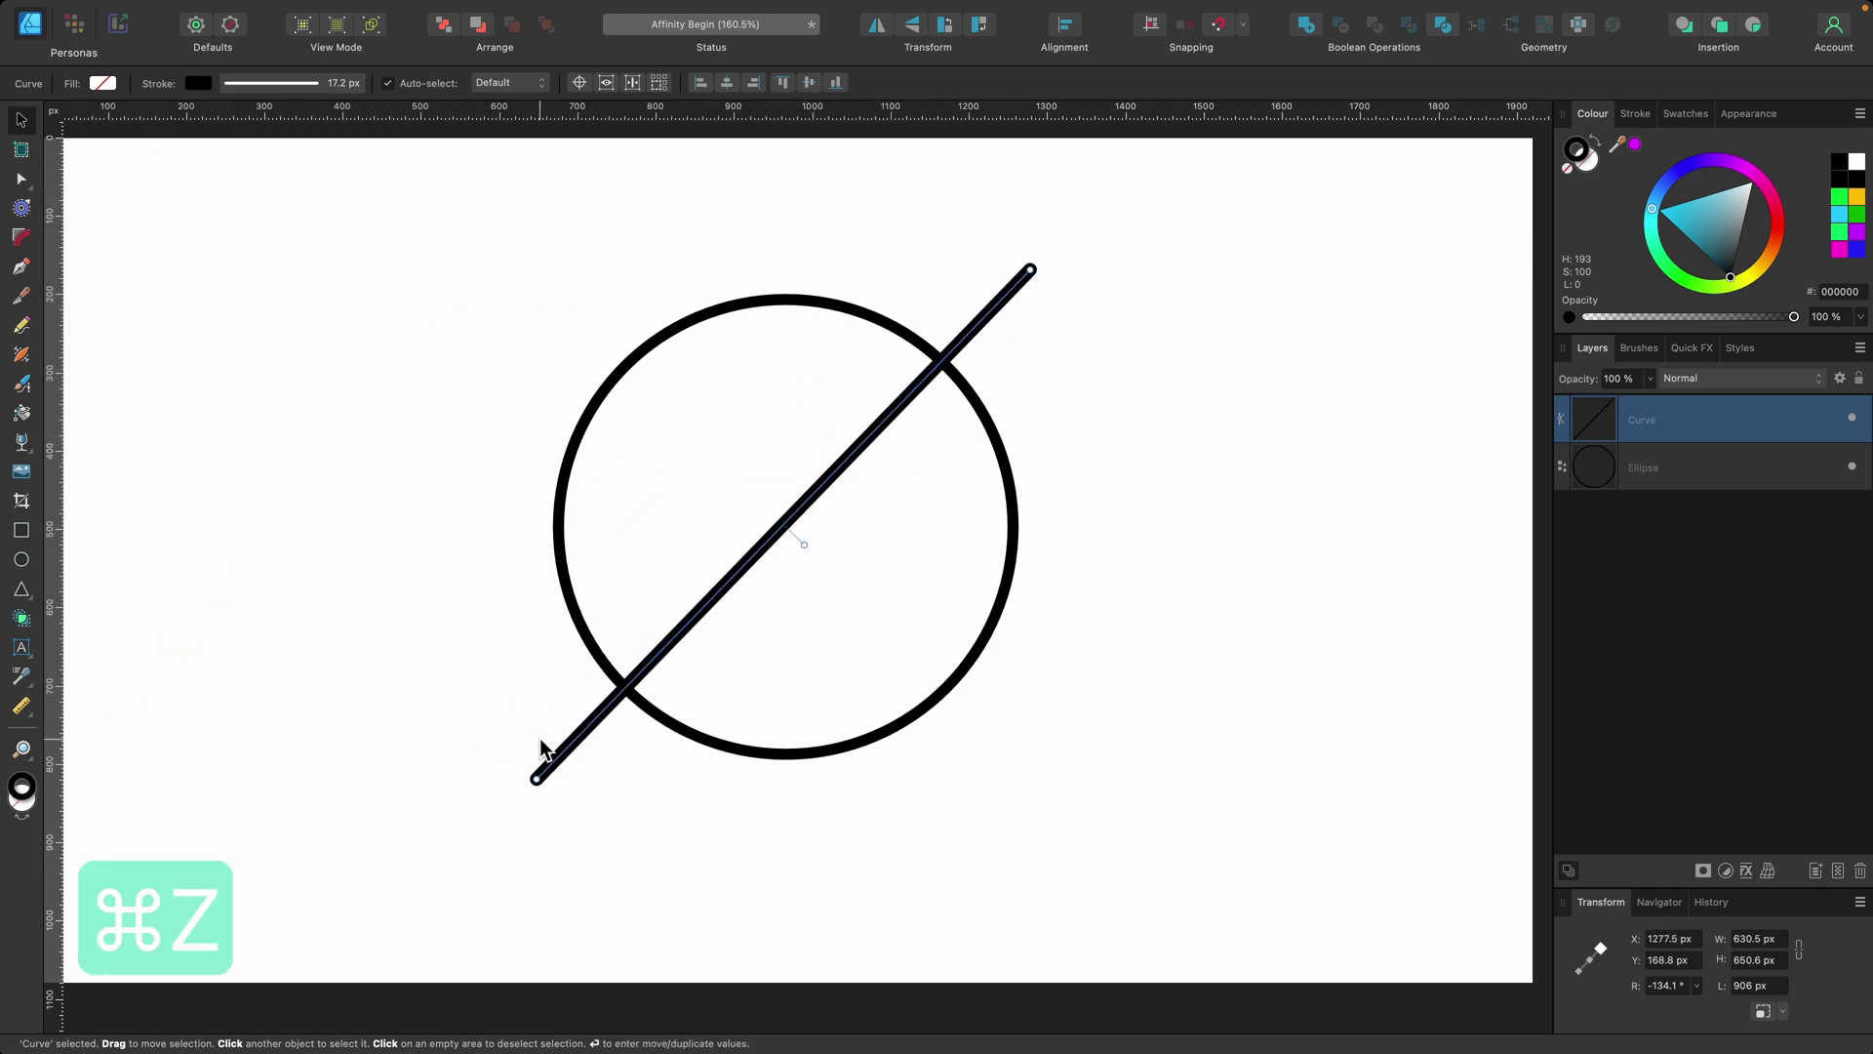
left_click_drag(819, 755, 857, 745)
Step: Select the circle and the diagonal line crossing it, and flood fill the circle's lower-right half with orange (FF9E00)
left_click_drag(1271, 901, 394, 201)
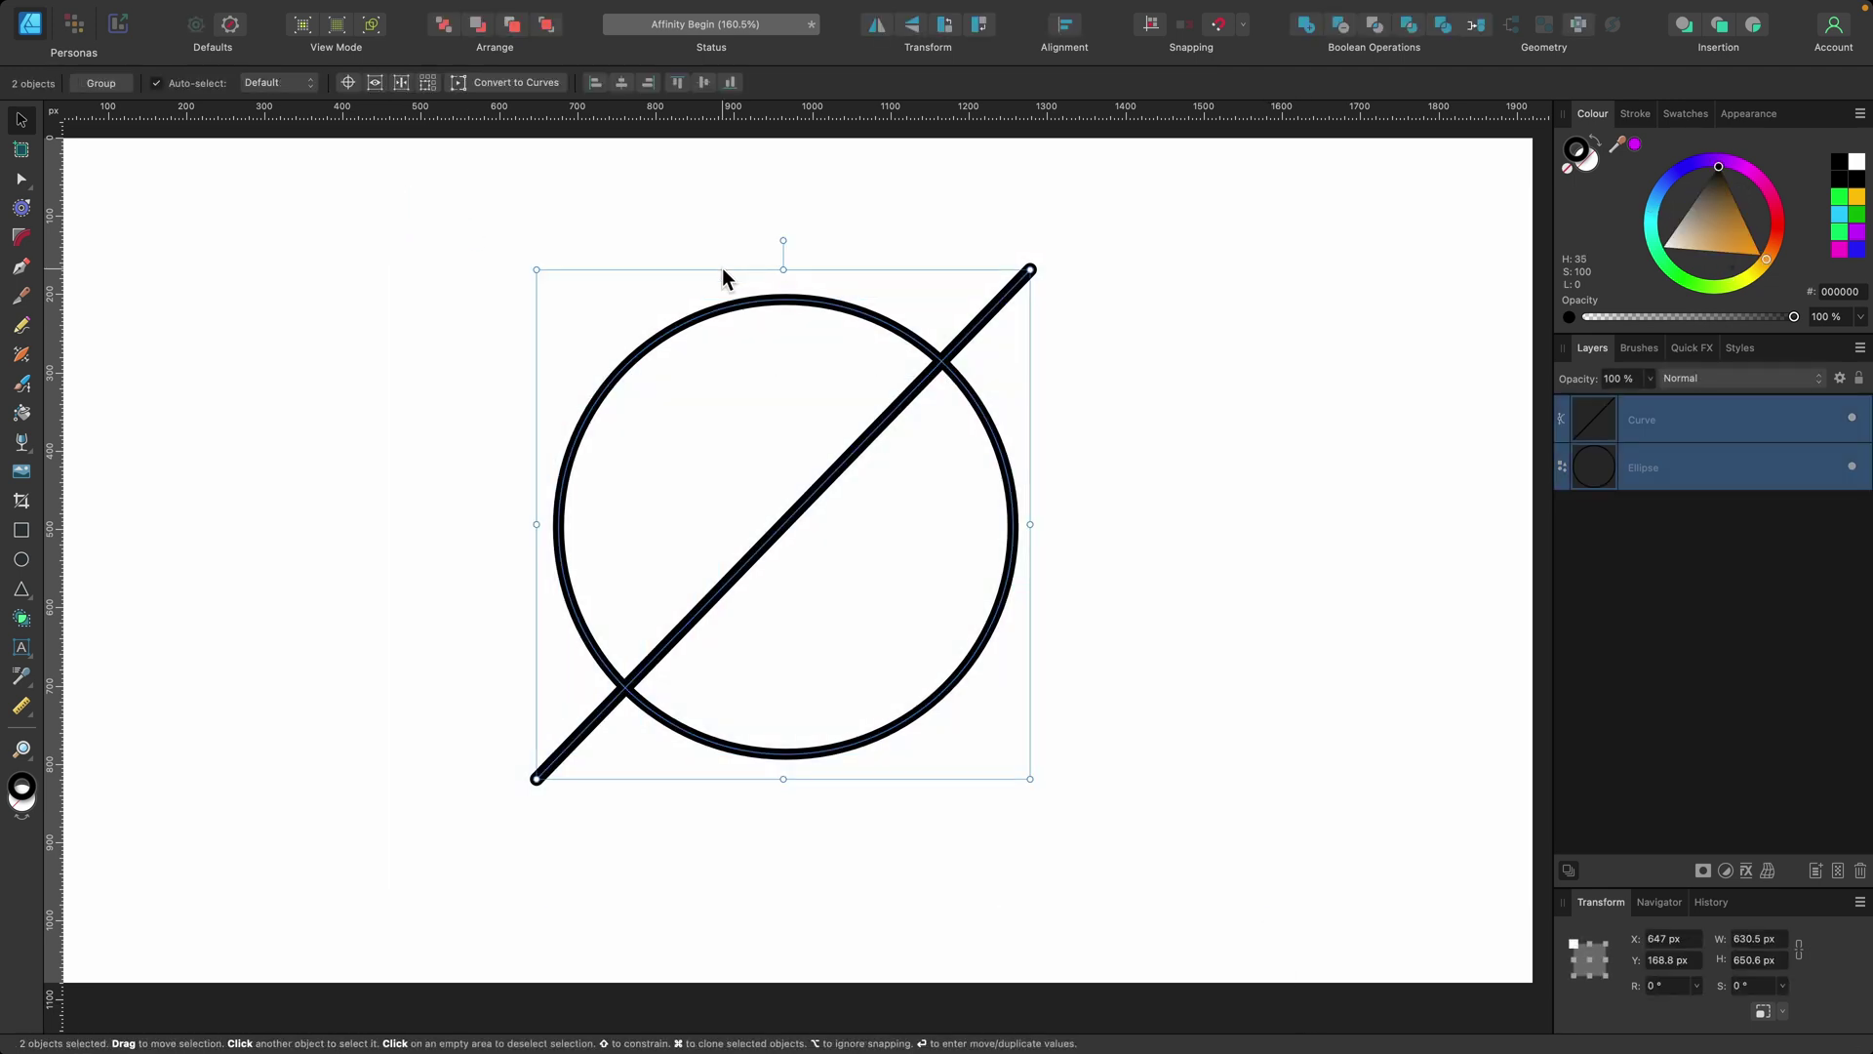
key("r")
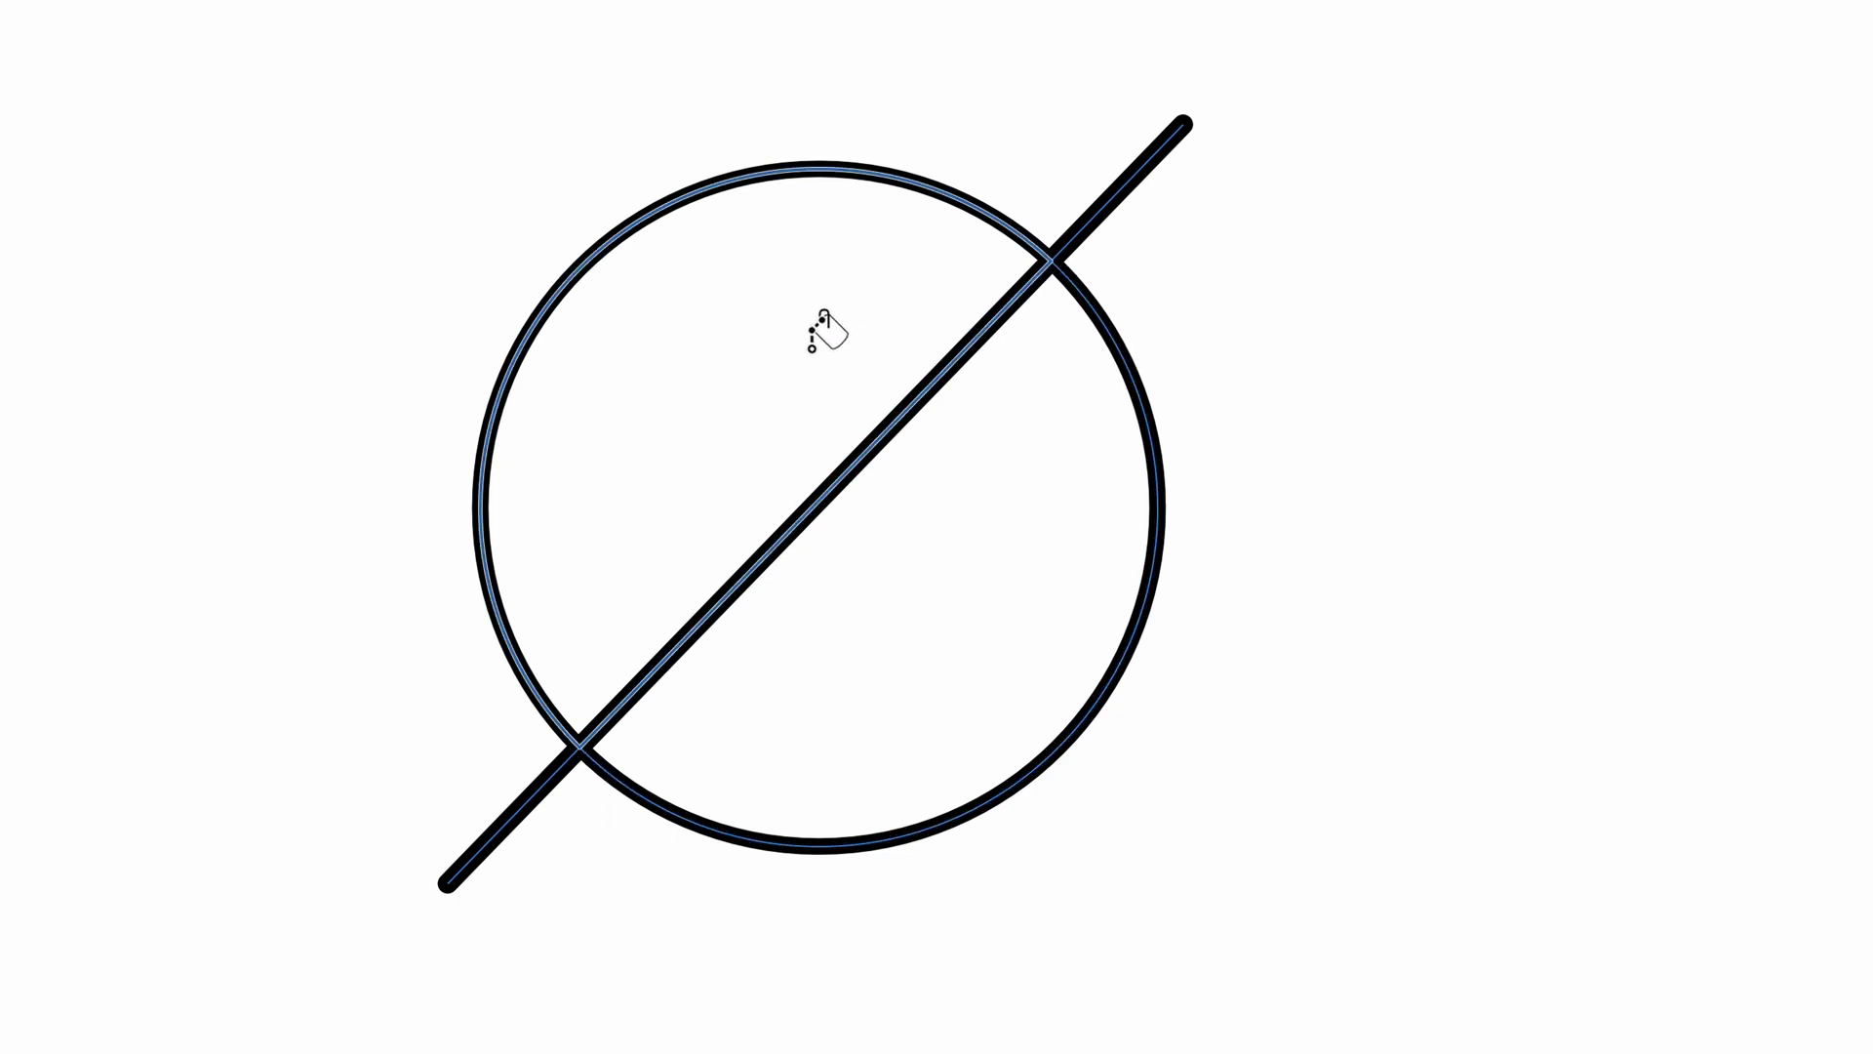
left_click(960, 636)
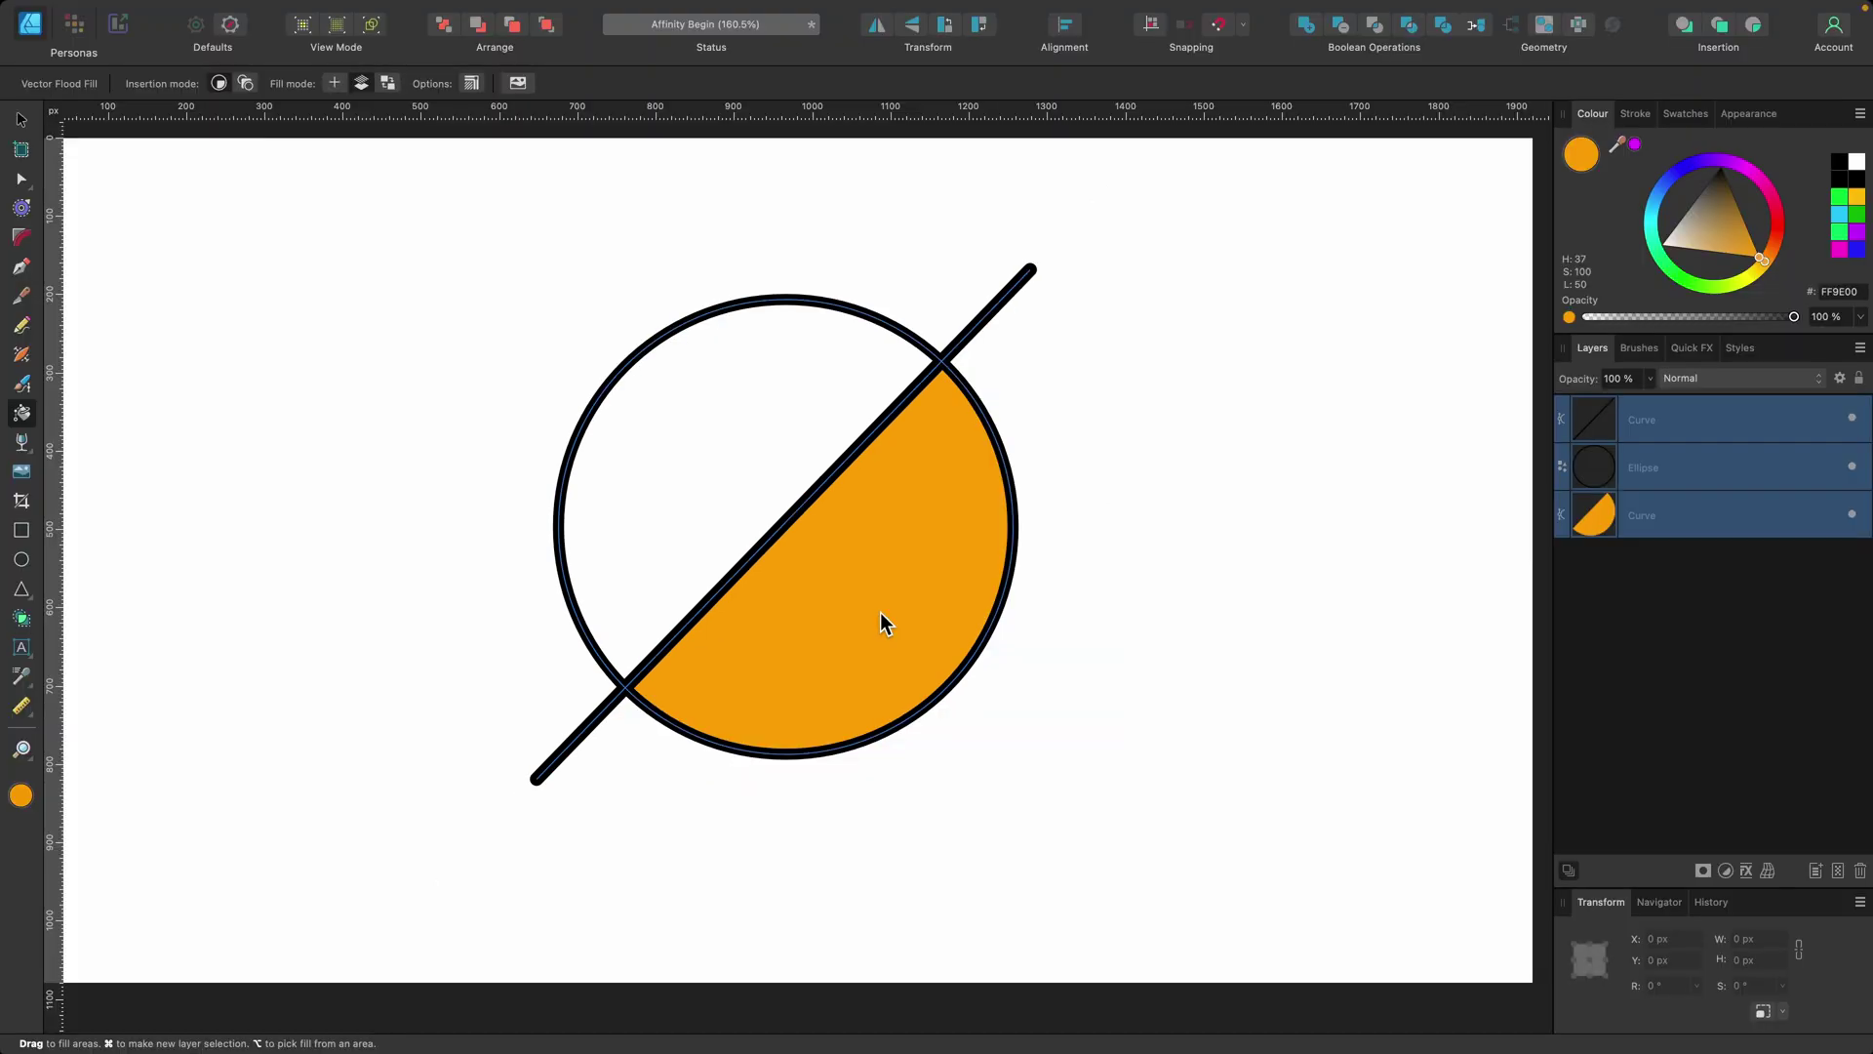
Step: Select the Ellipse and diagonal line layers and move both up and left, away from the orange half-circle
key("v")
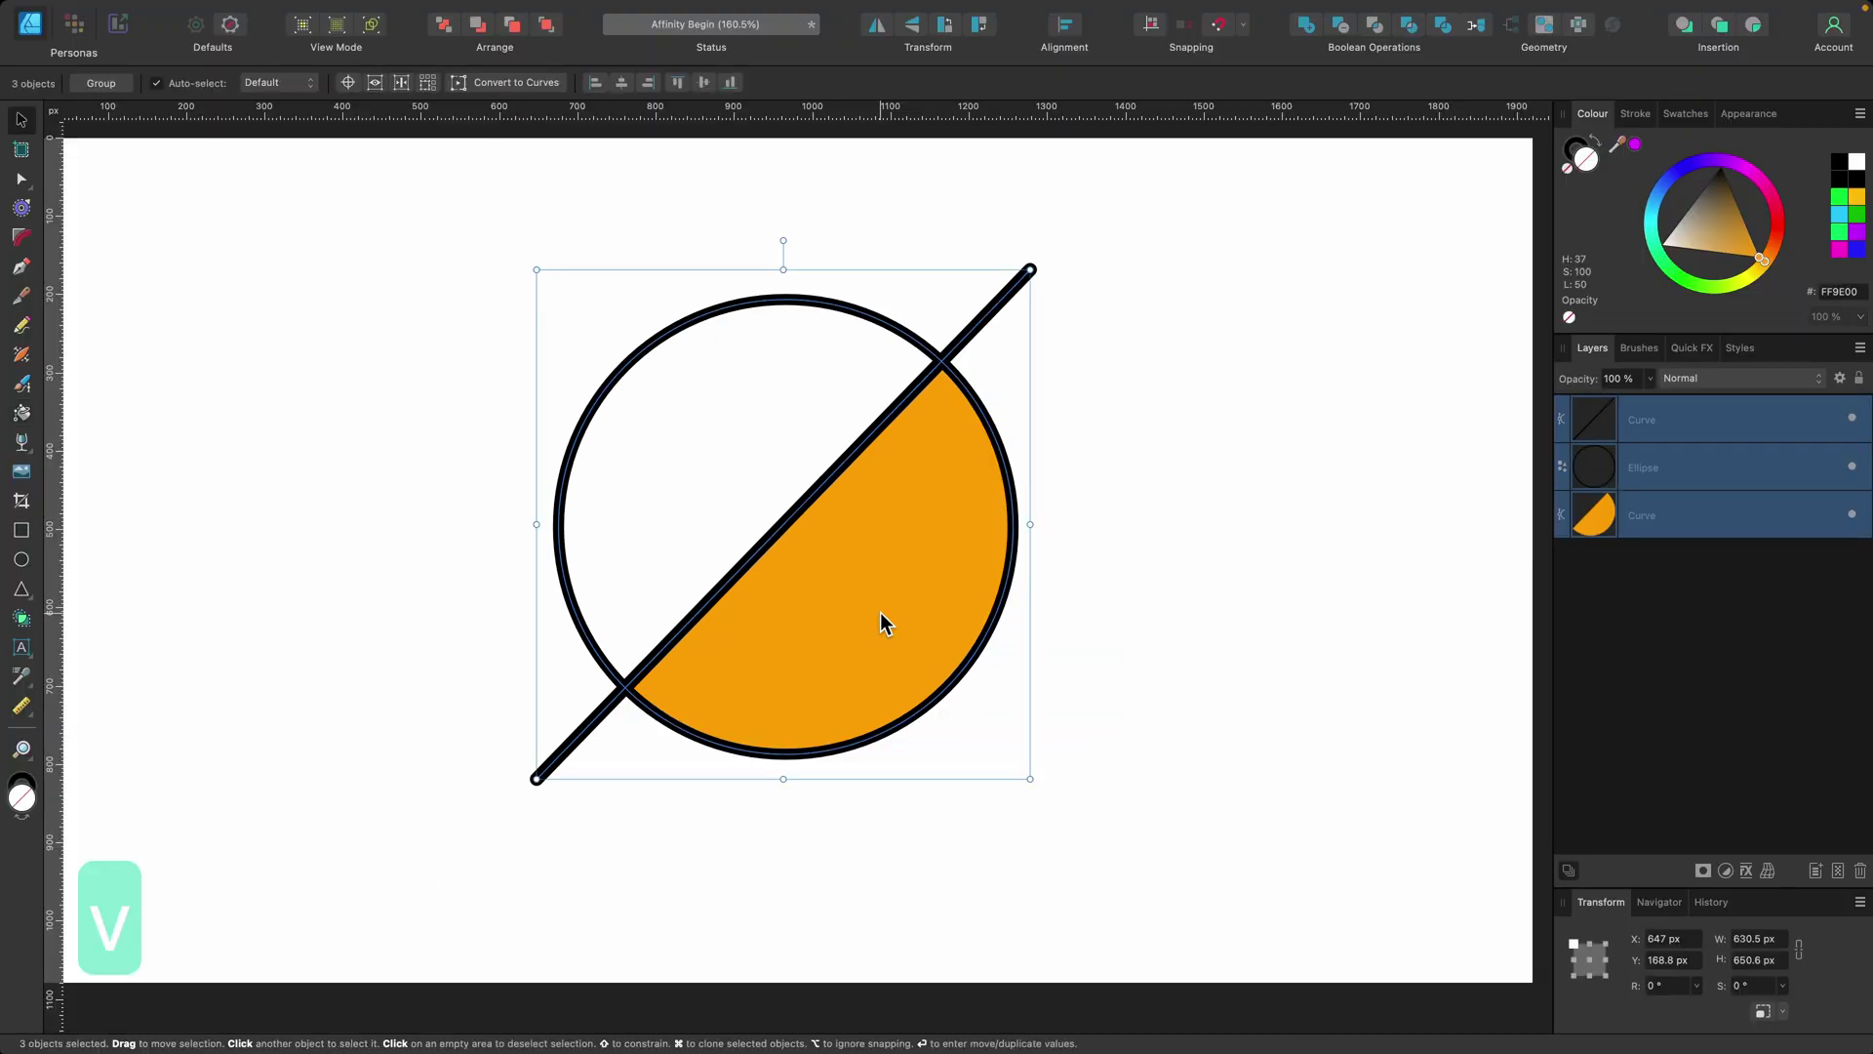
left_click(1627, 465)
left_click(1652, 427, "shift")
left_click_drag(949, 401, 815, 337)
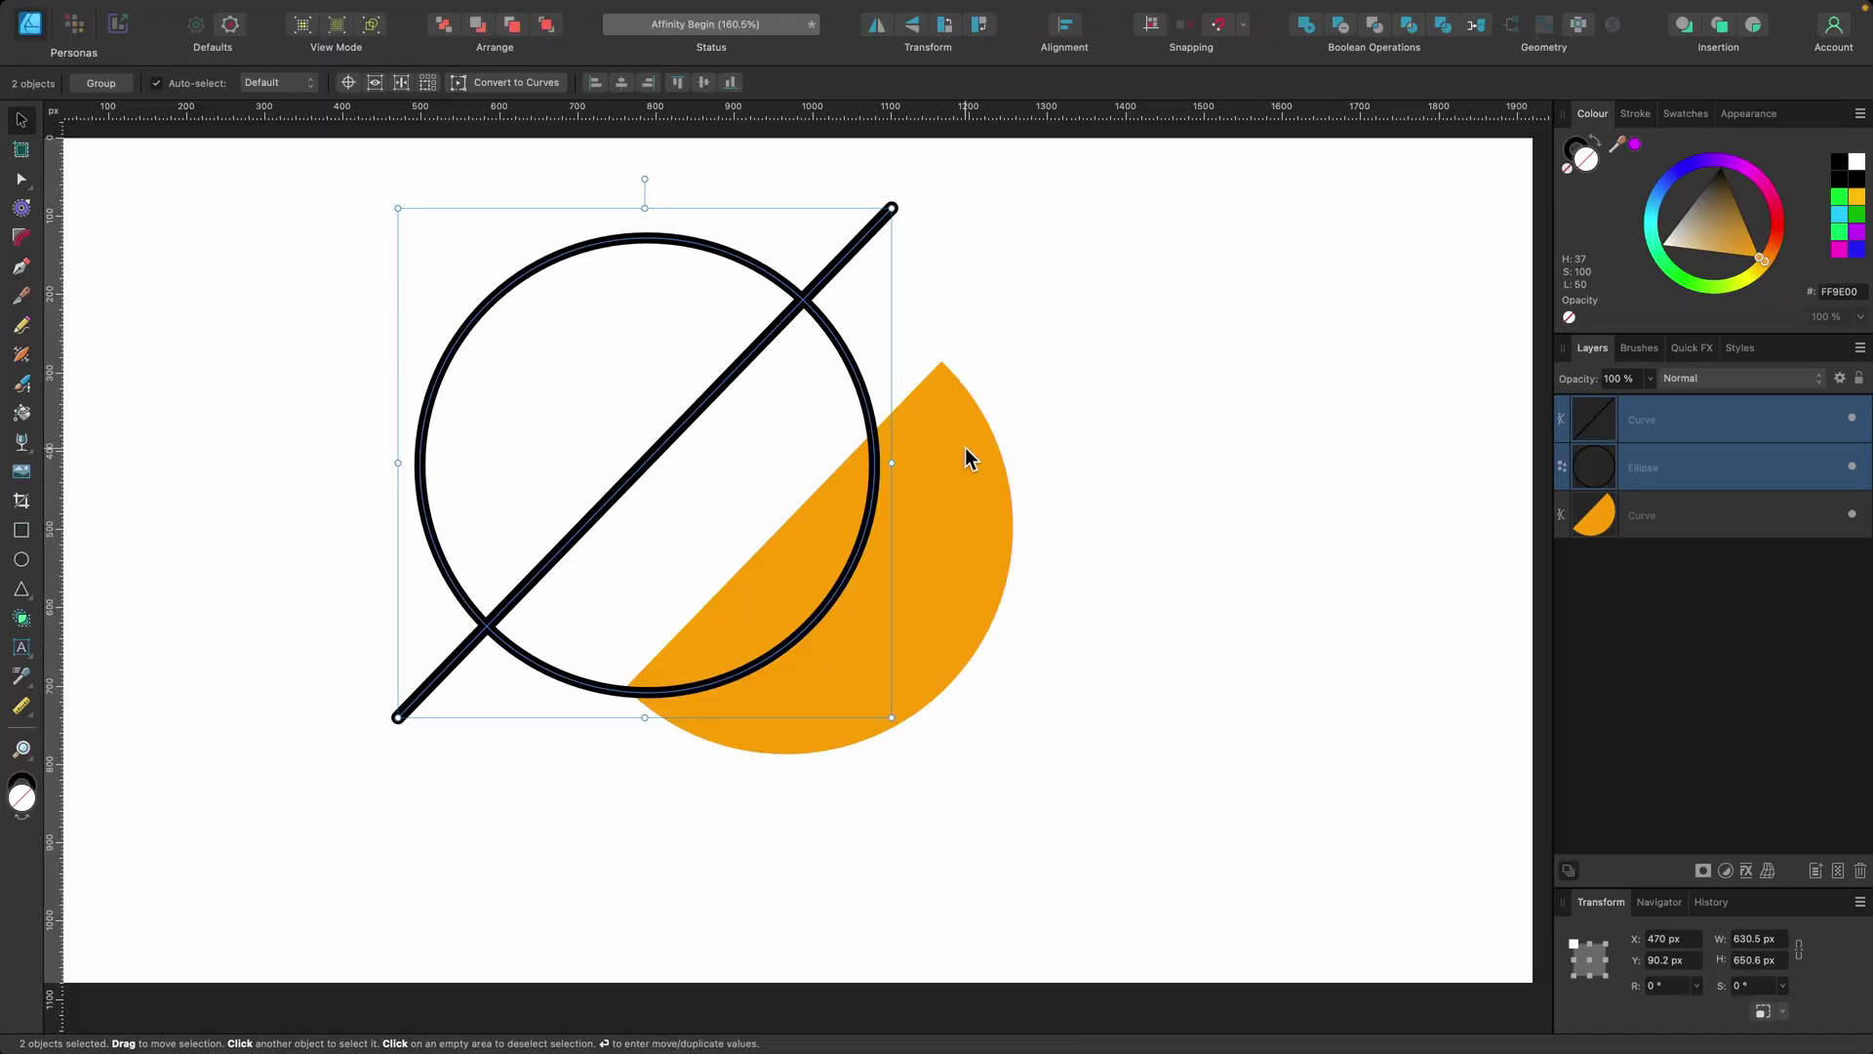
Step: Move the orange half-circle down and left on its own, and select the diagonal line
left_click(132, 497)
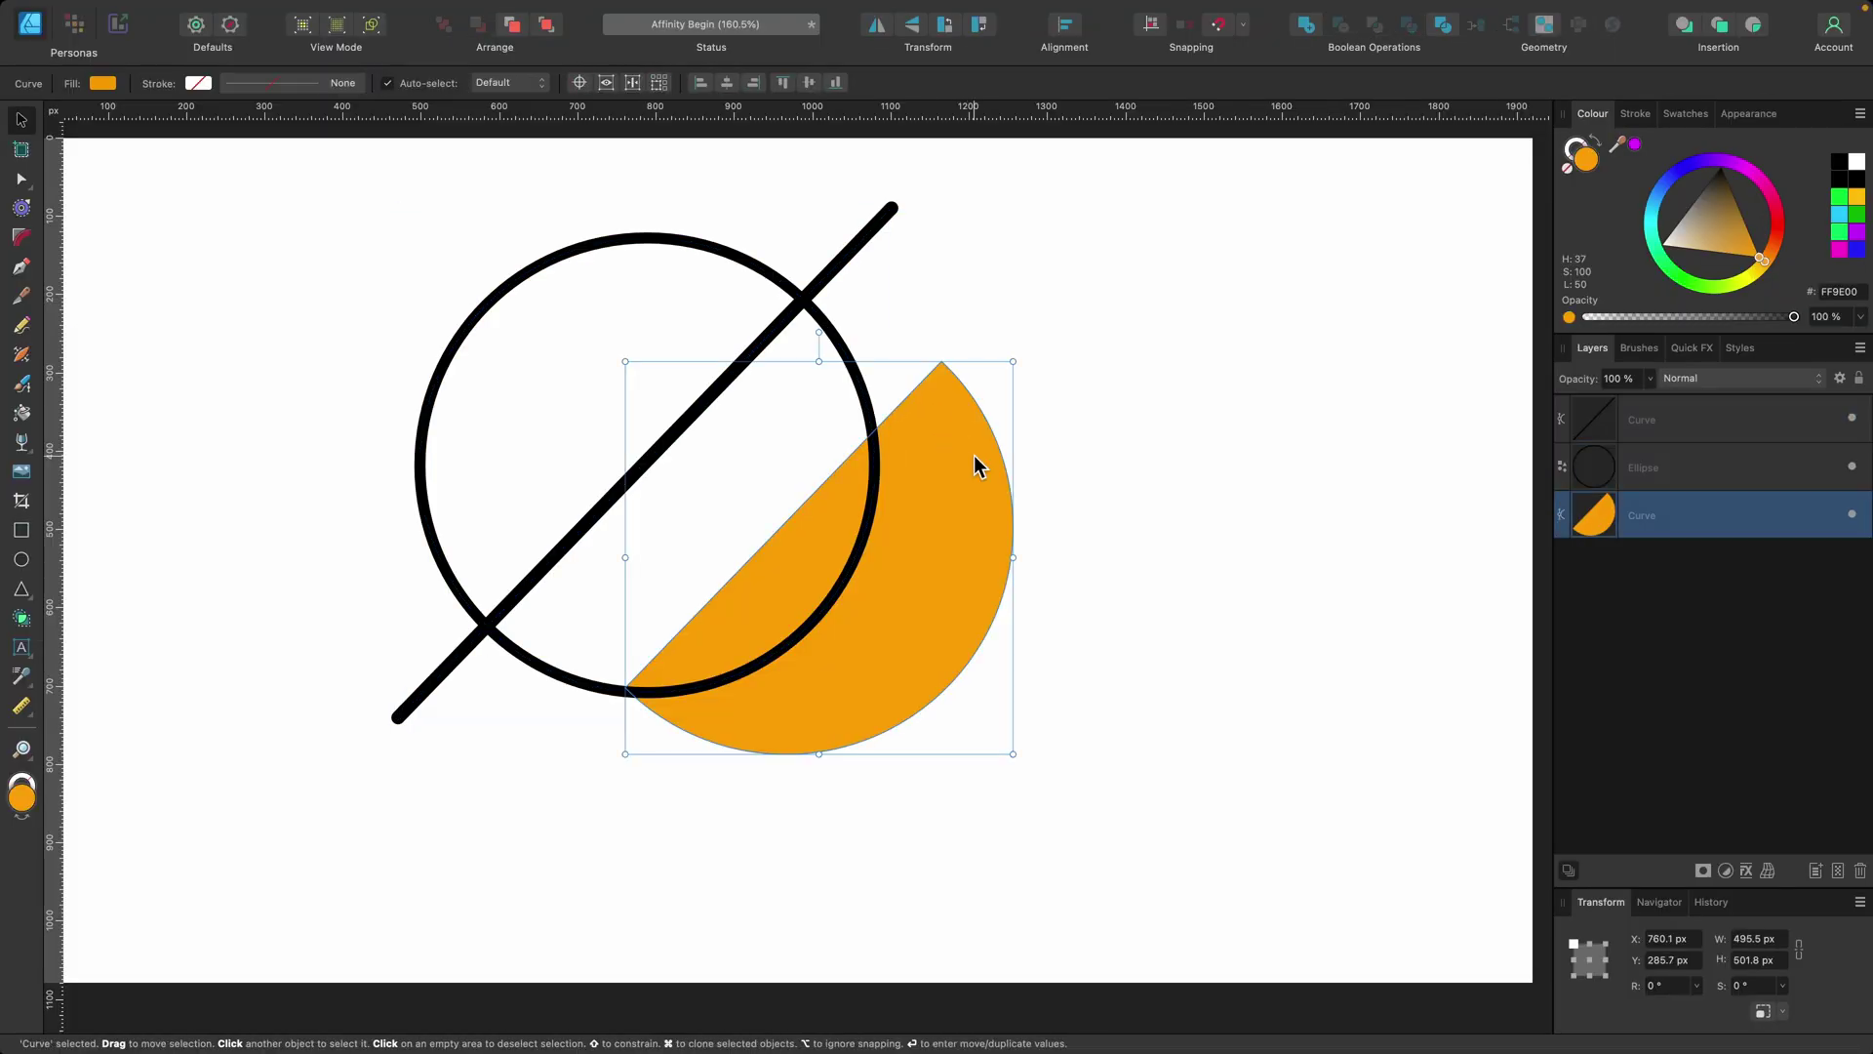
left_click_drag(969, 480, 831, 558)
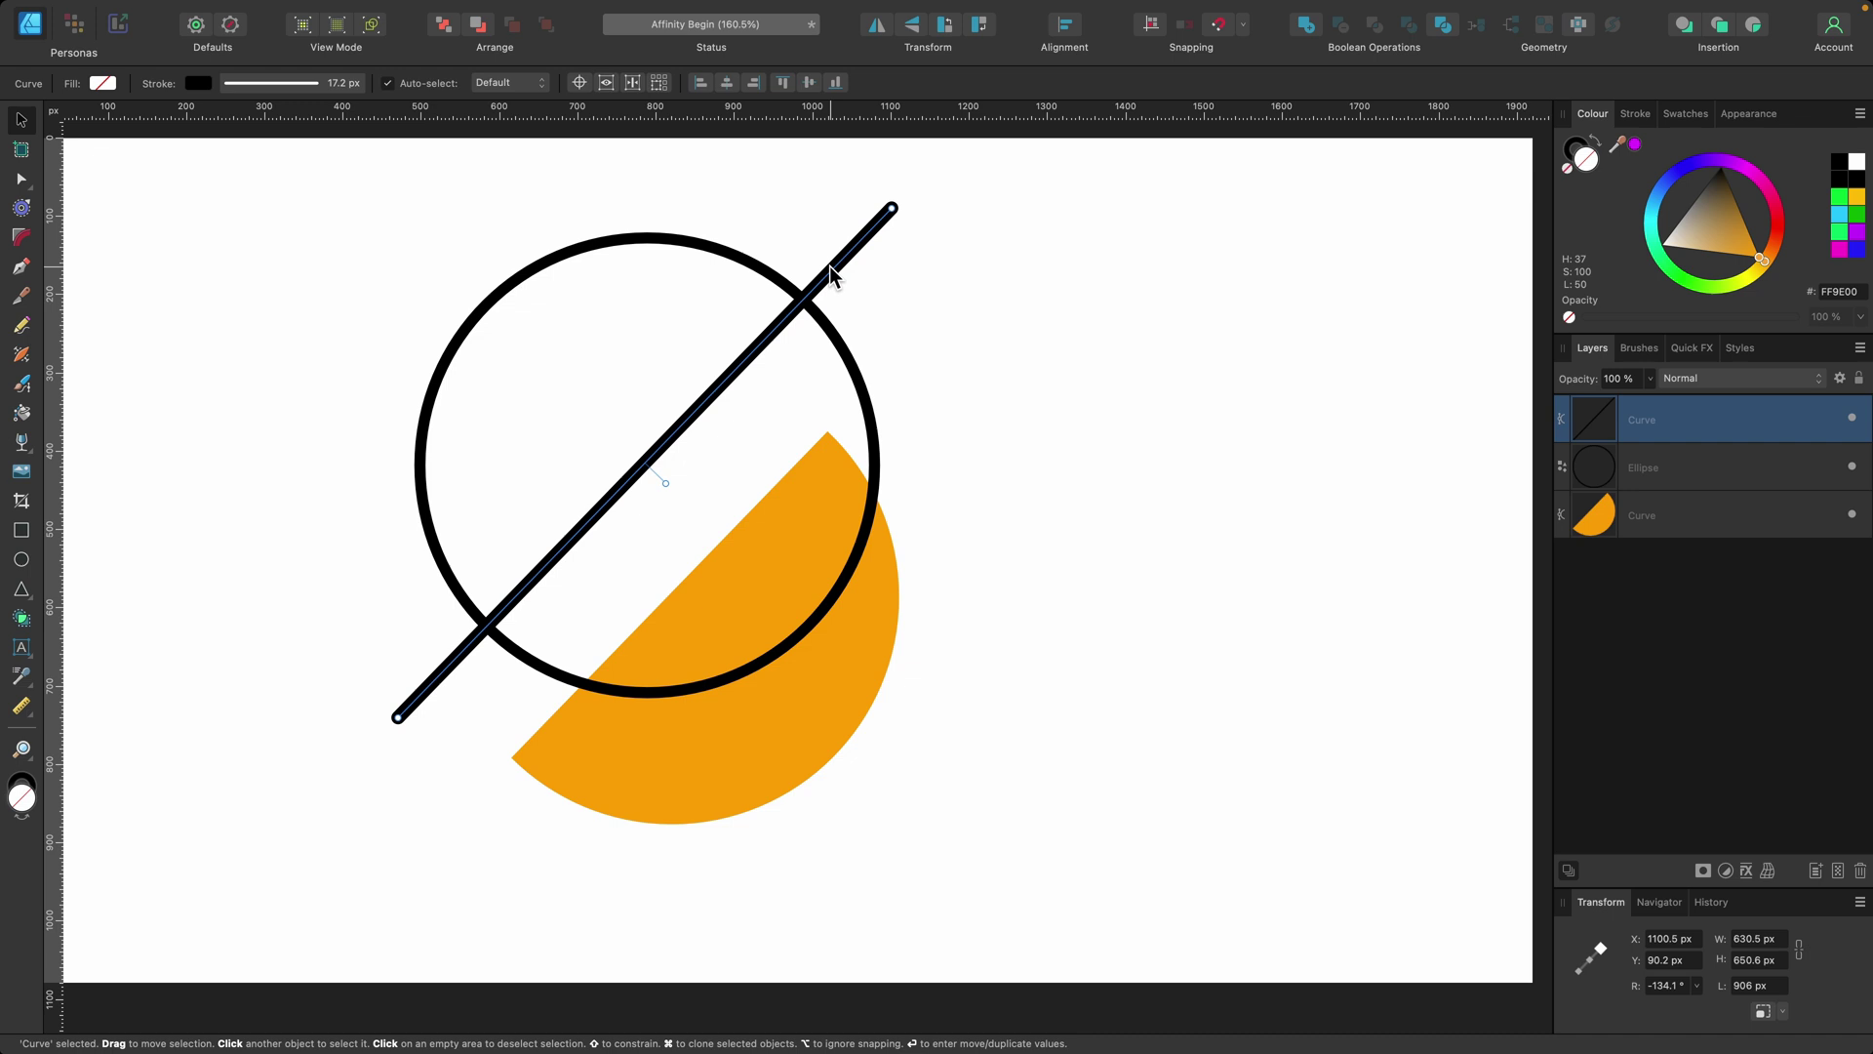
left_click_drag(182, 313, 667, 480)
left_click_drag(1129, 381, 1116, 378)
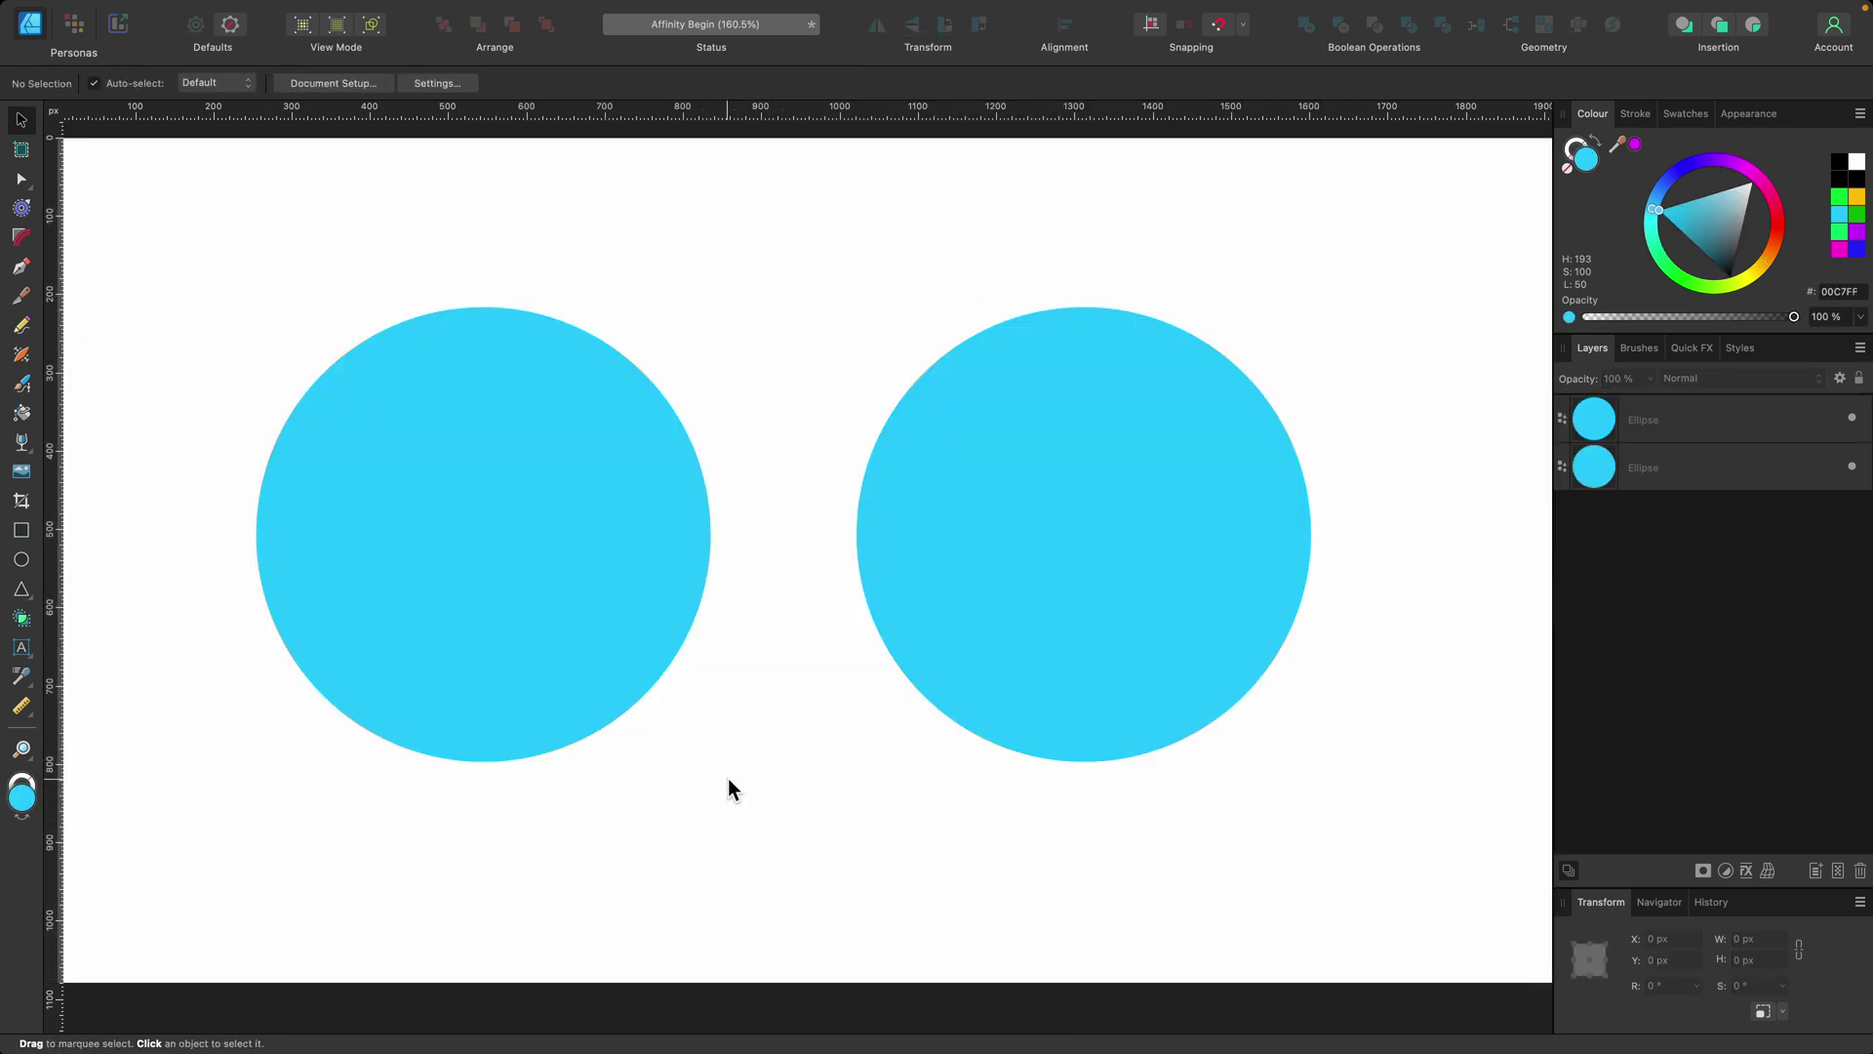
Step: Select the left blue circle, which has no outline, and flood fill it with orange (FF9E00)
left_click(640, 625)
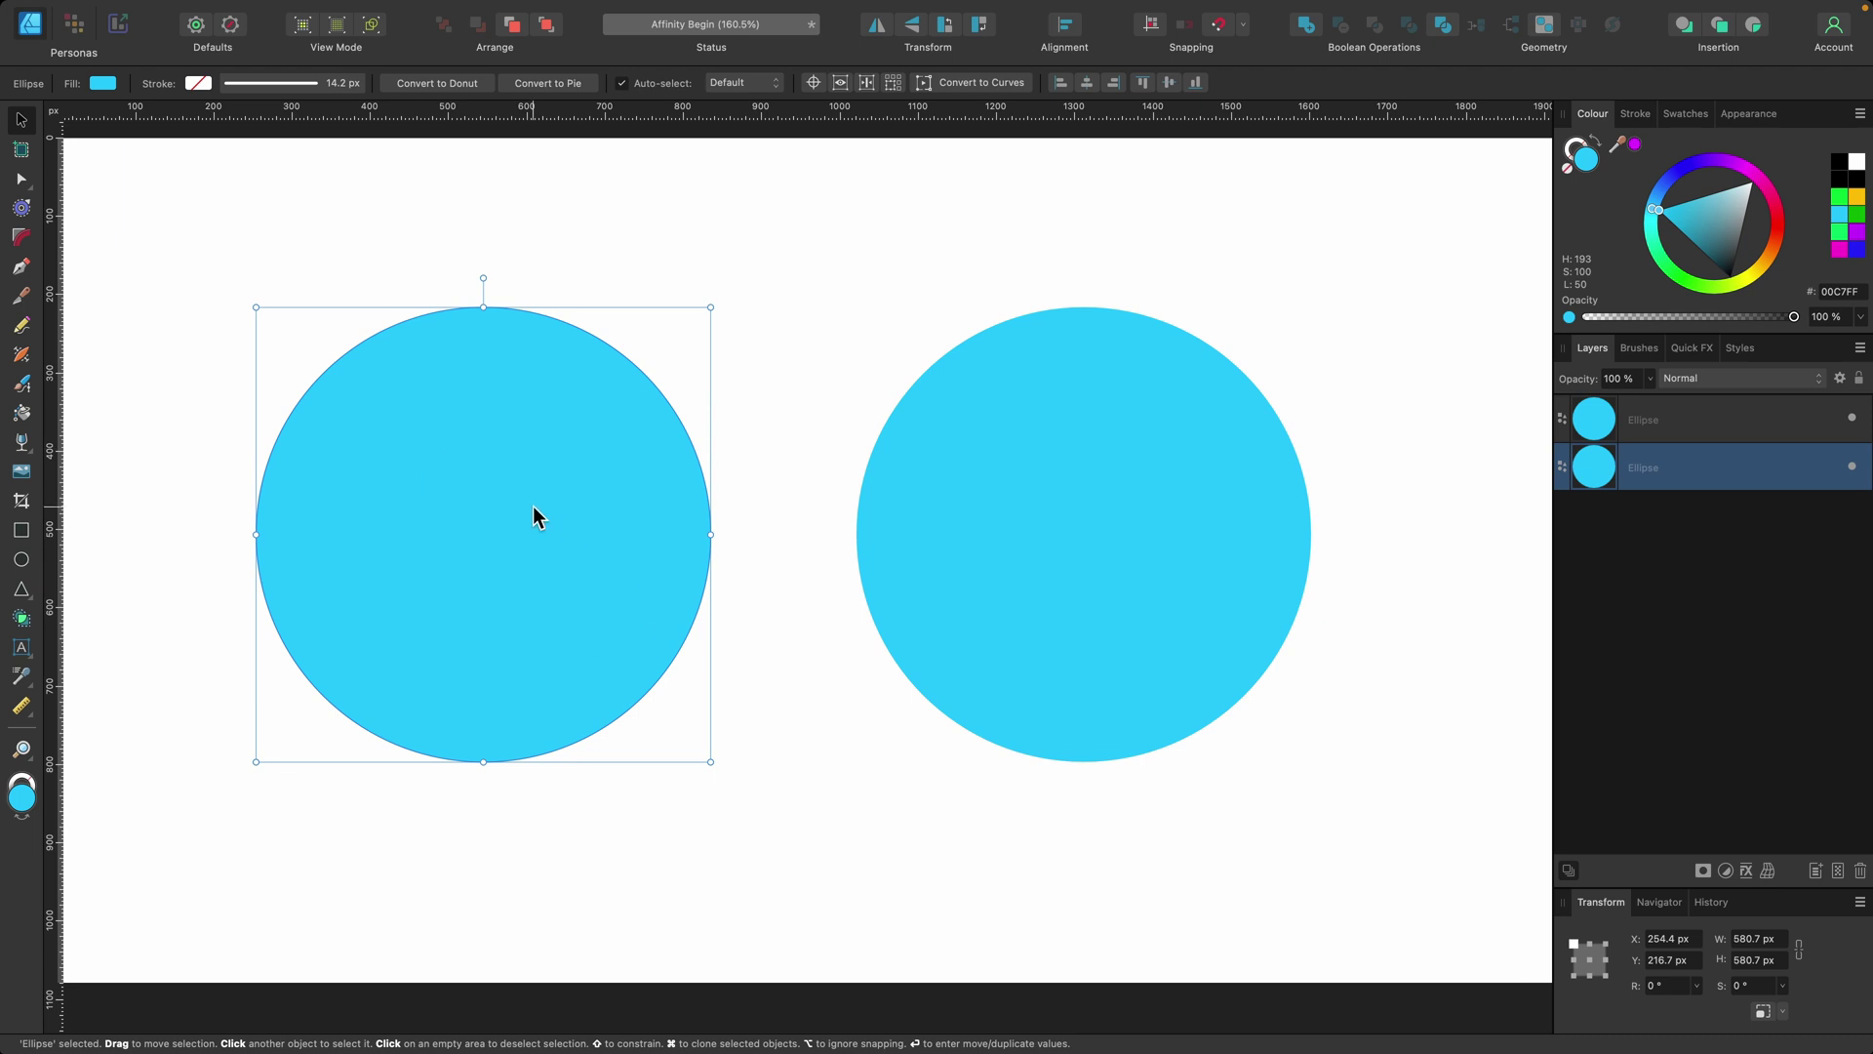
left_click(961, 530)
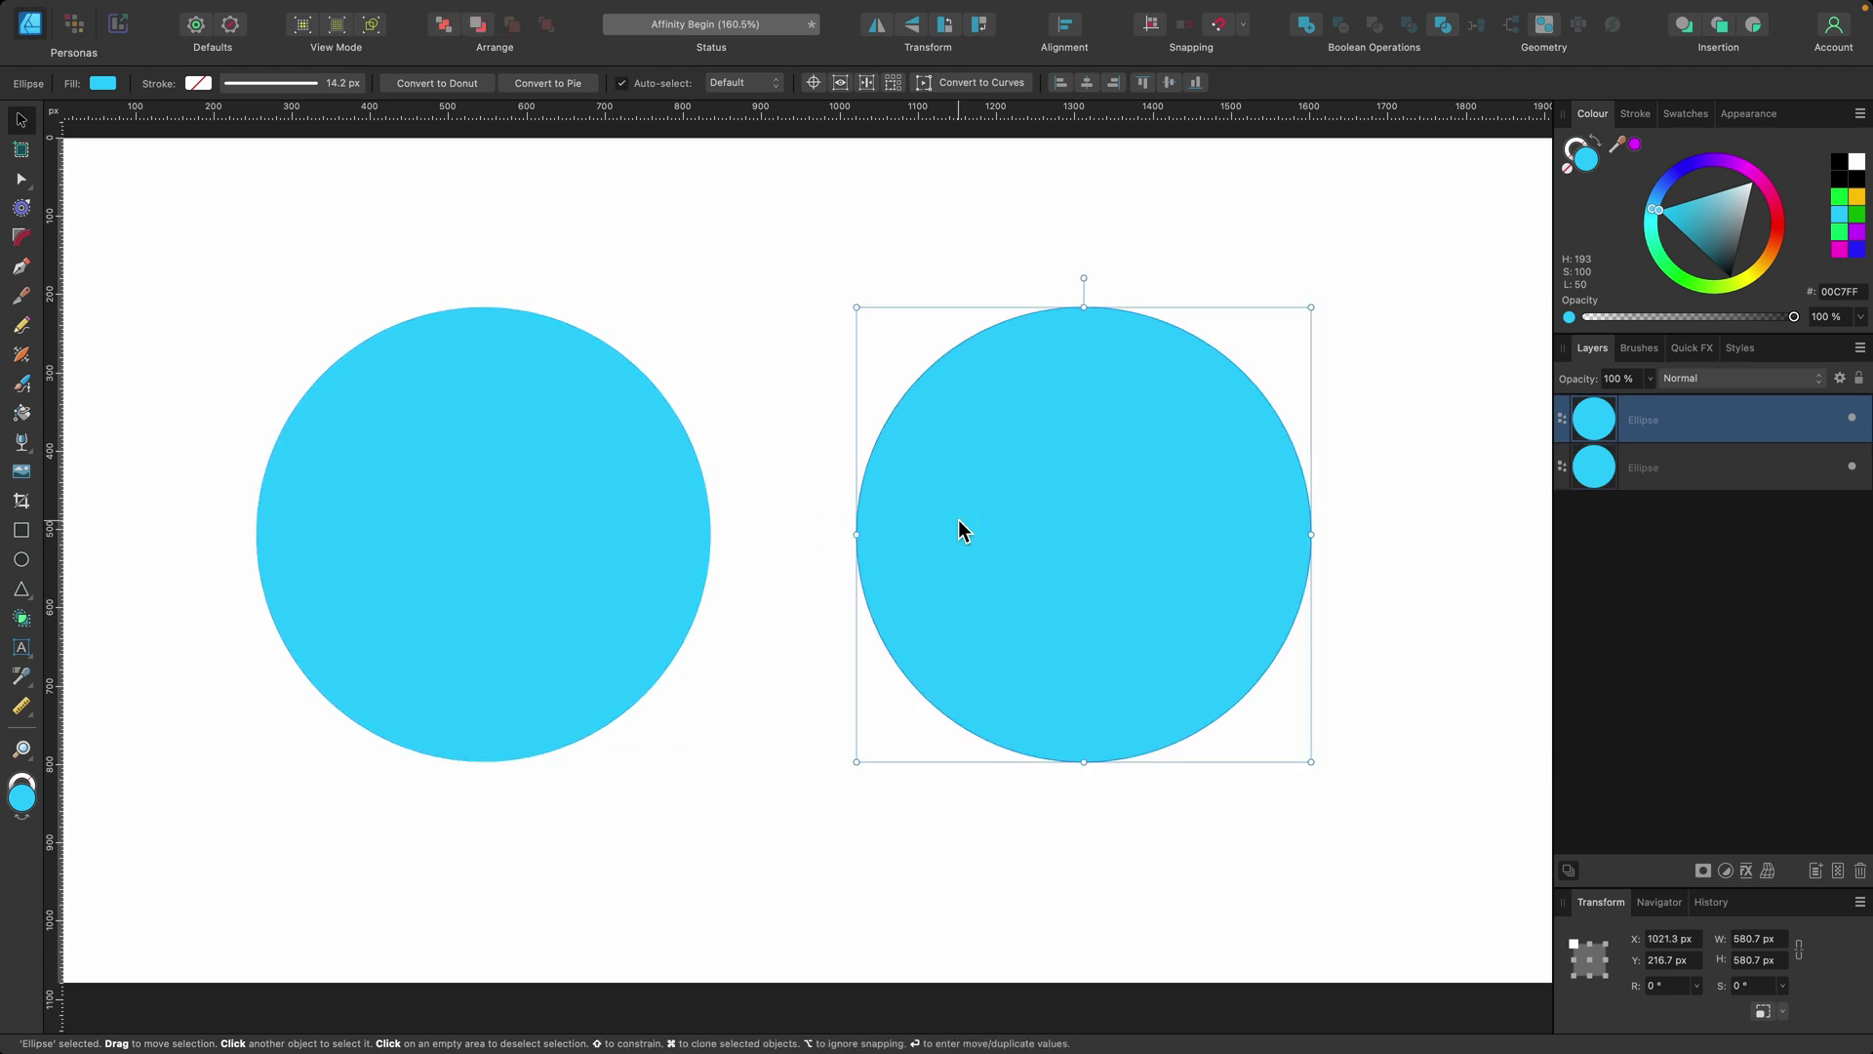
left_click(606, 632)
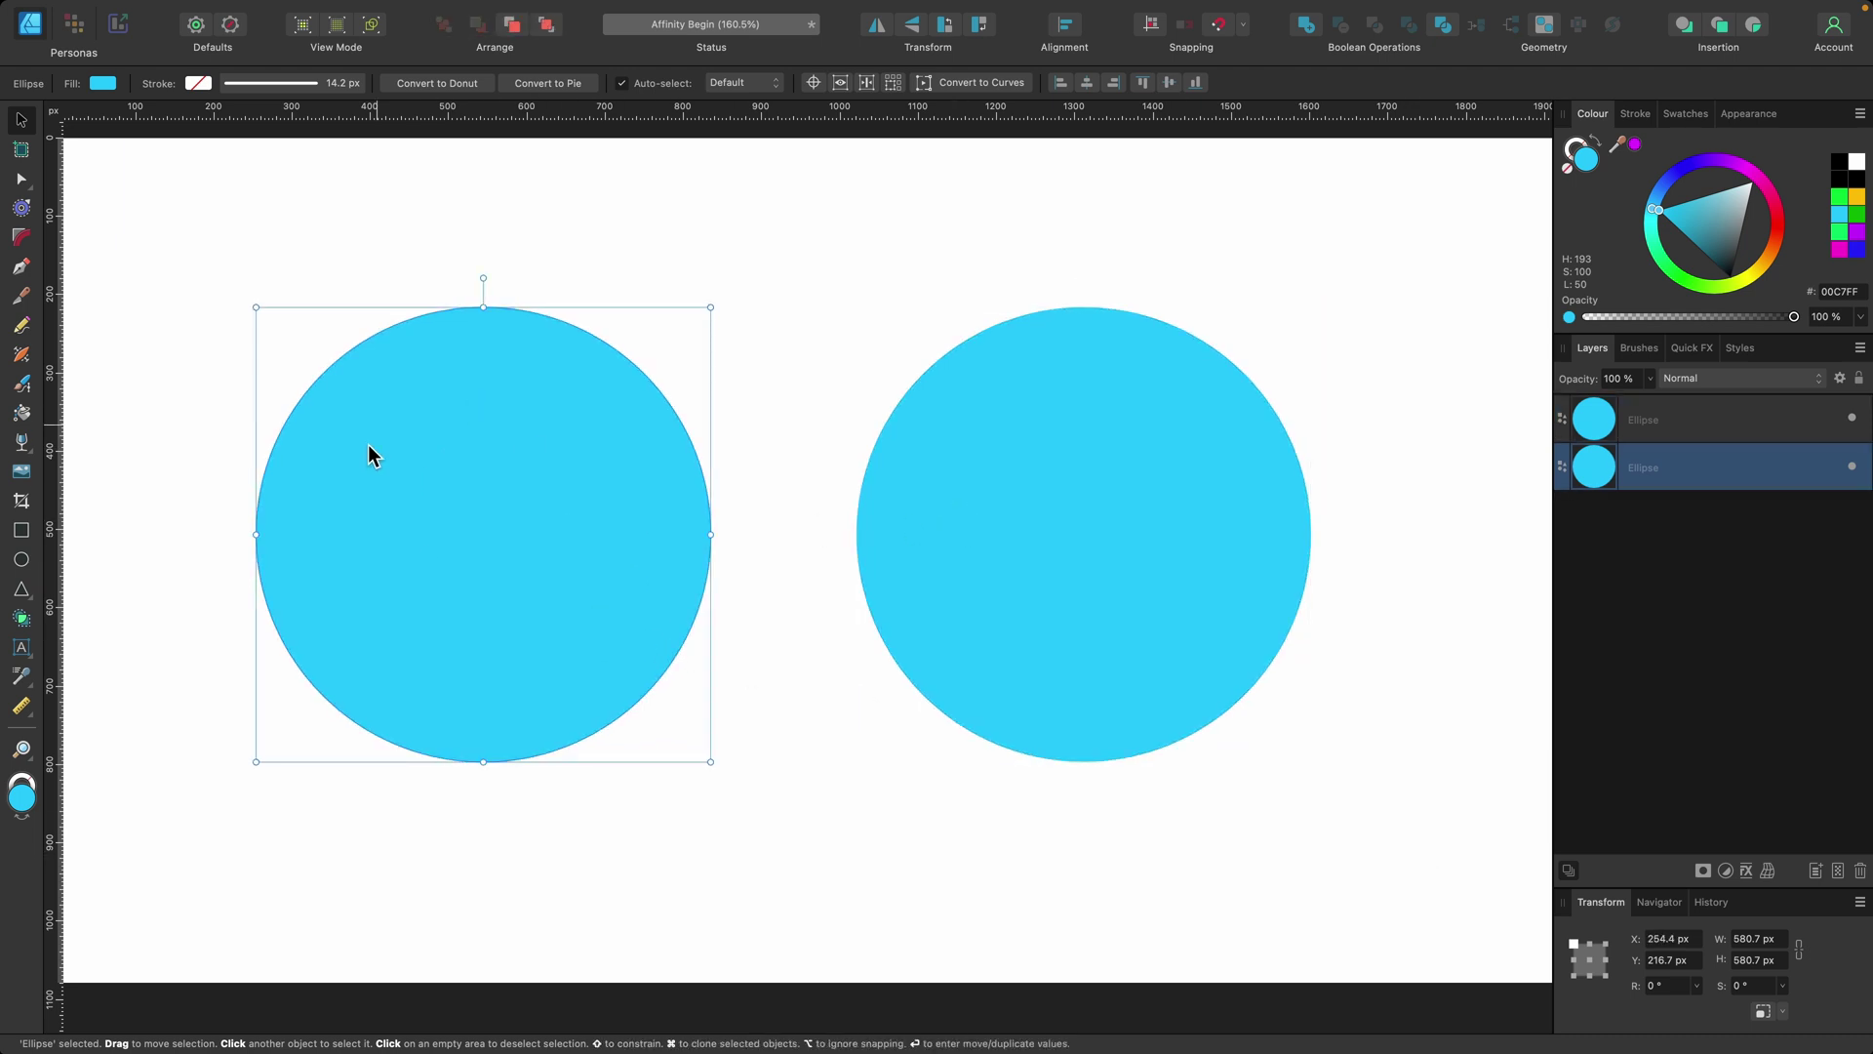
key("r")
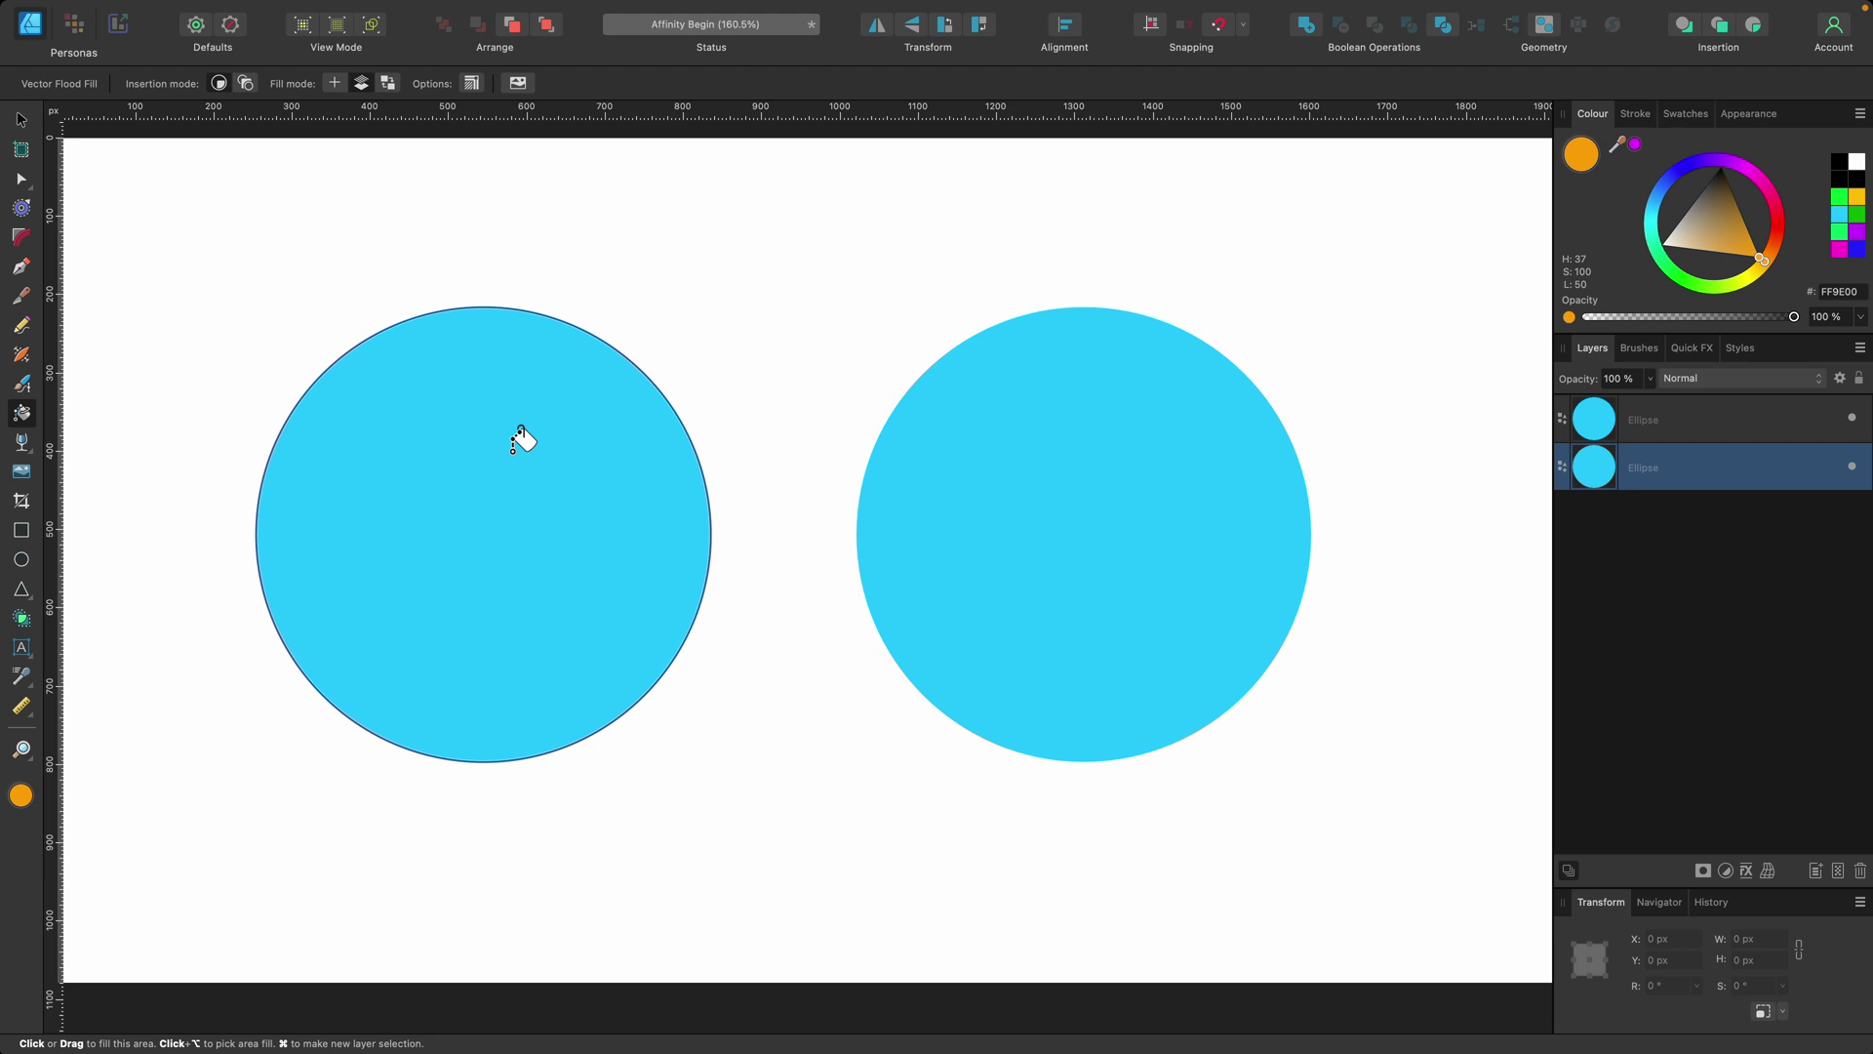
left_click(513, 449)
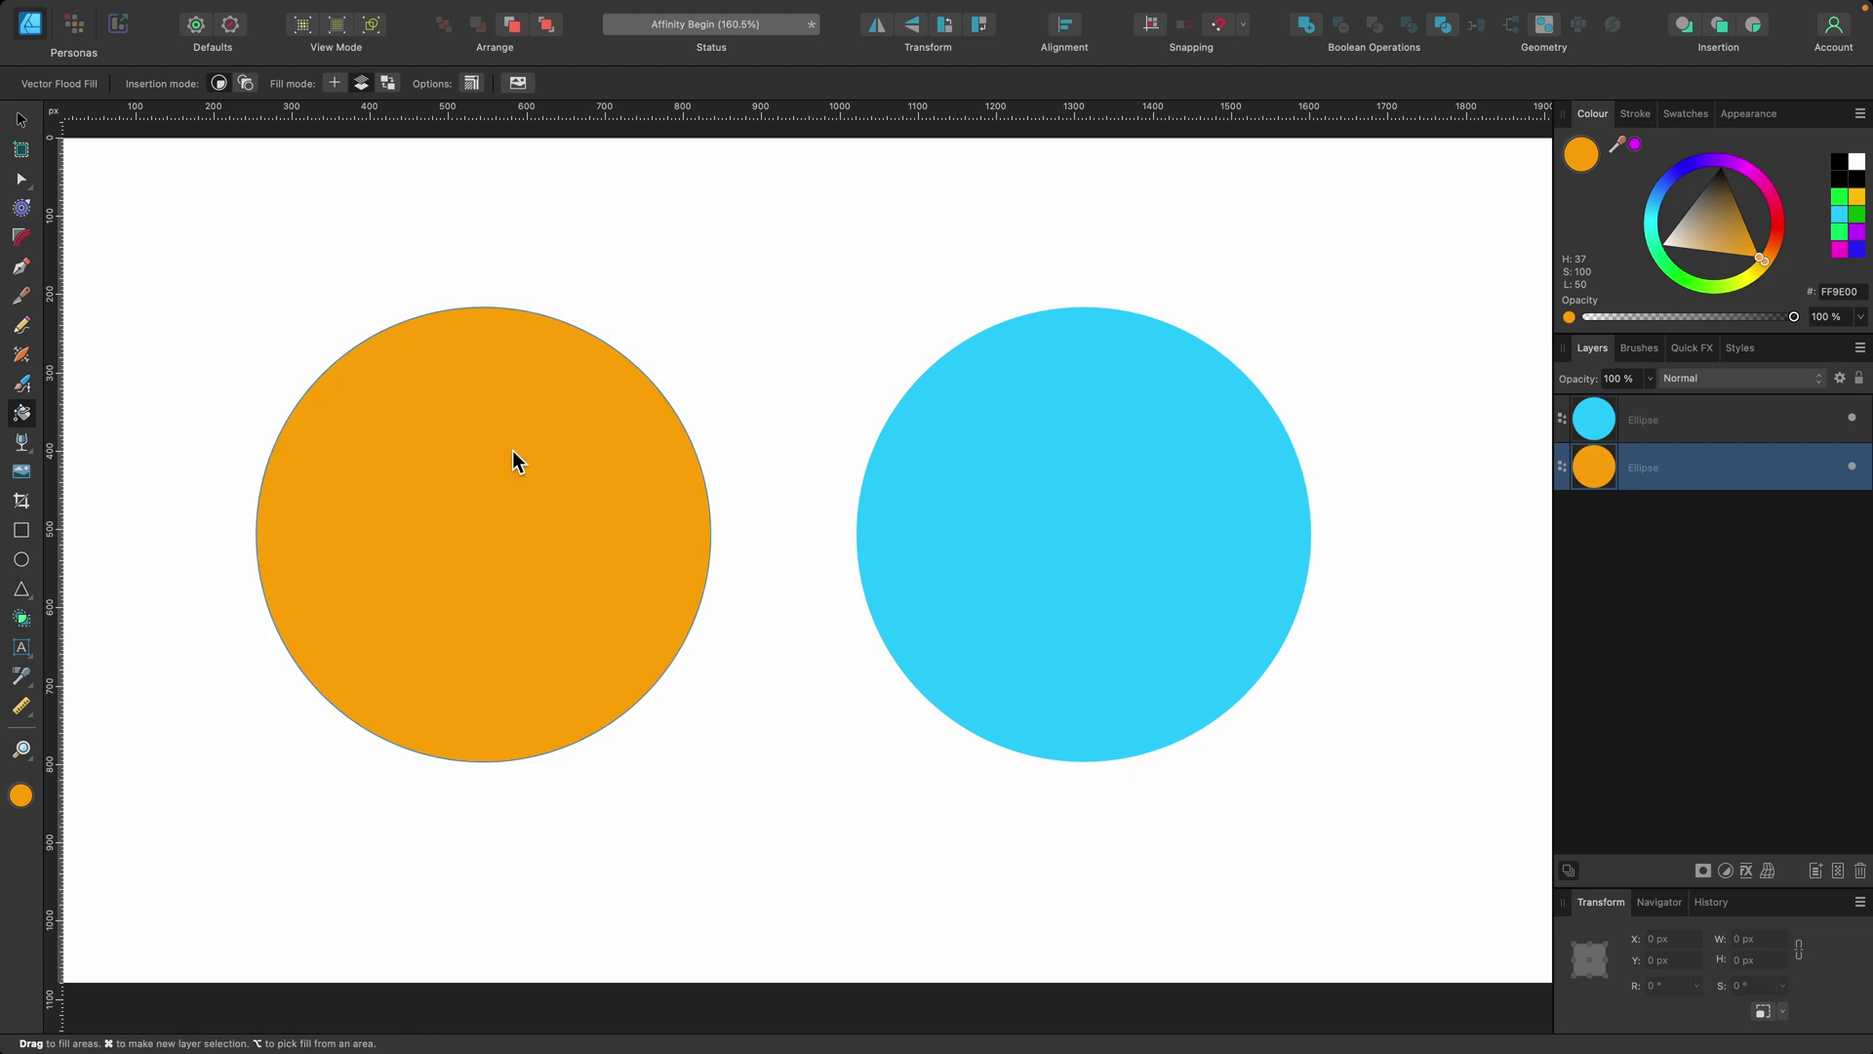
Step: Select the blue and orange Ellipse layers in turn, try moving the orange circle to the right, and undo the move
key("v")
left_click(1674, 429)
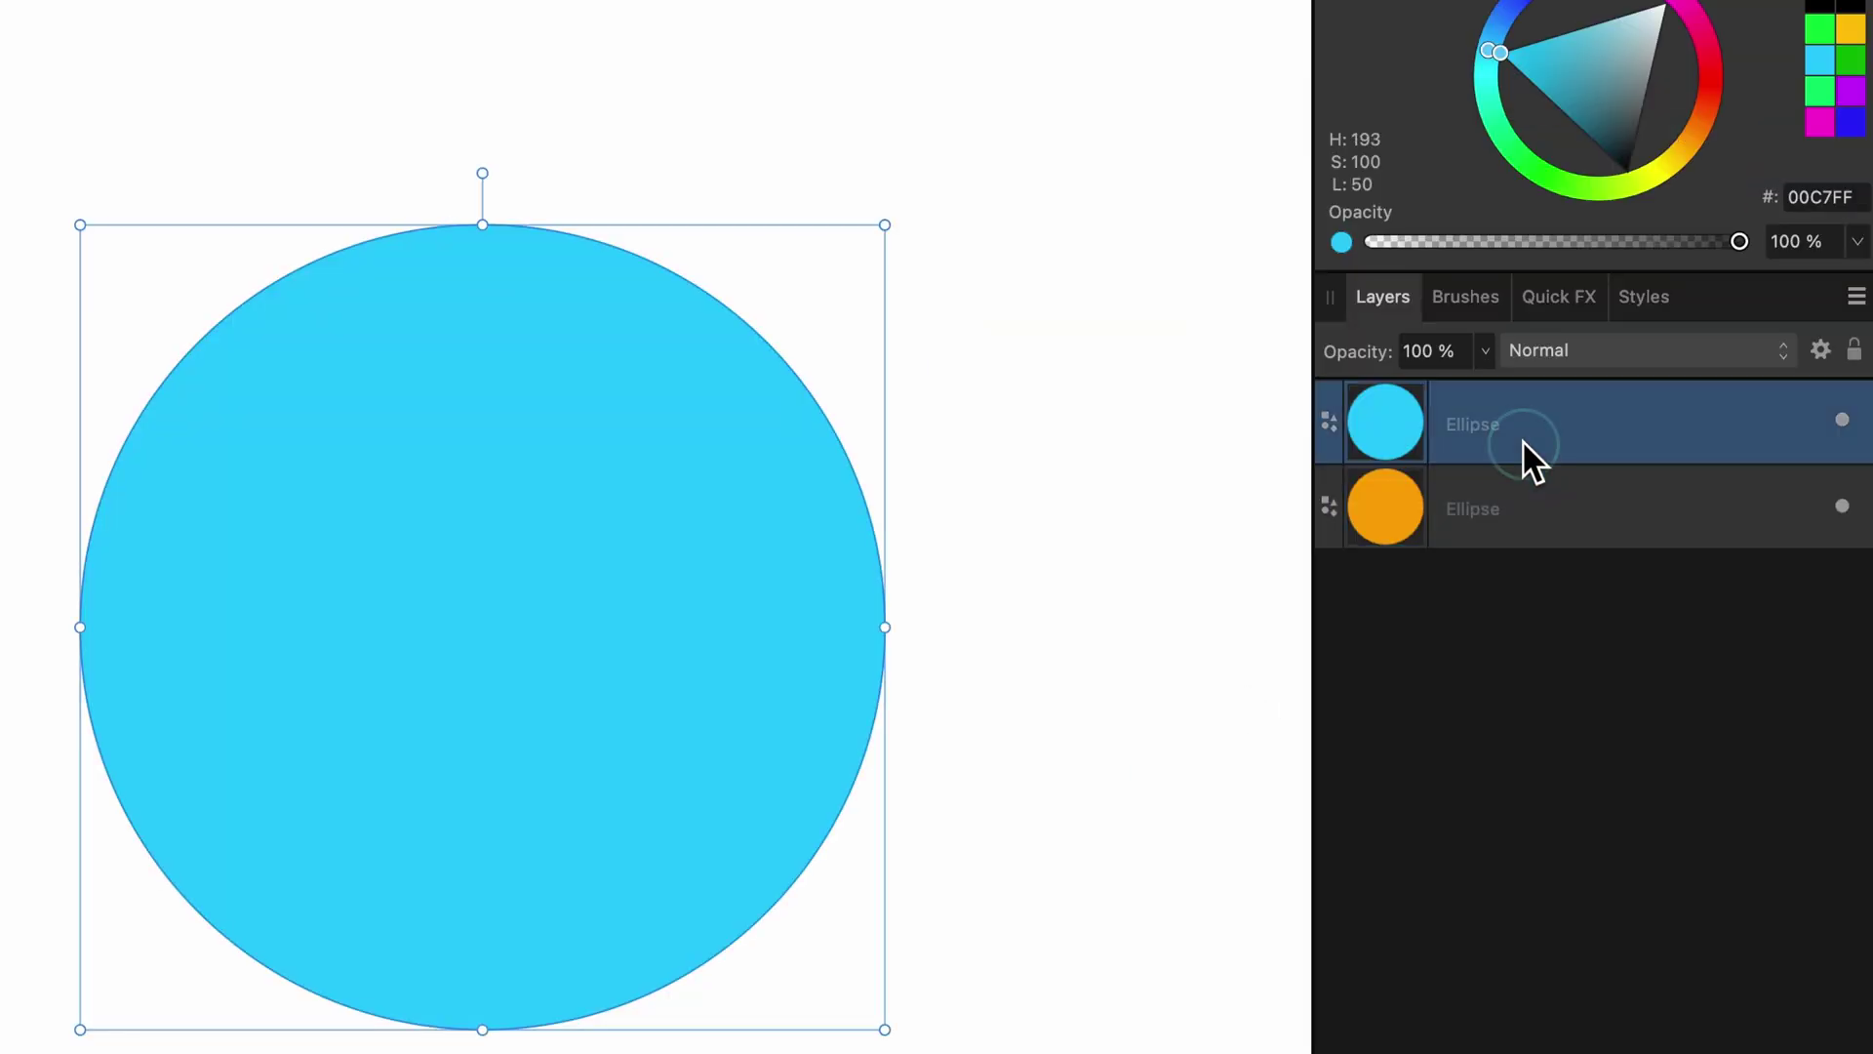
left_click(1530, 513)
left_click(1519, 431)
left_click(1527, 509)
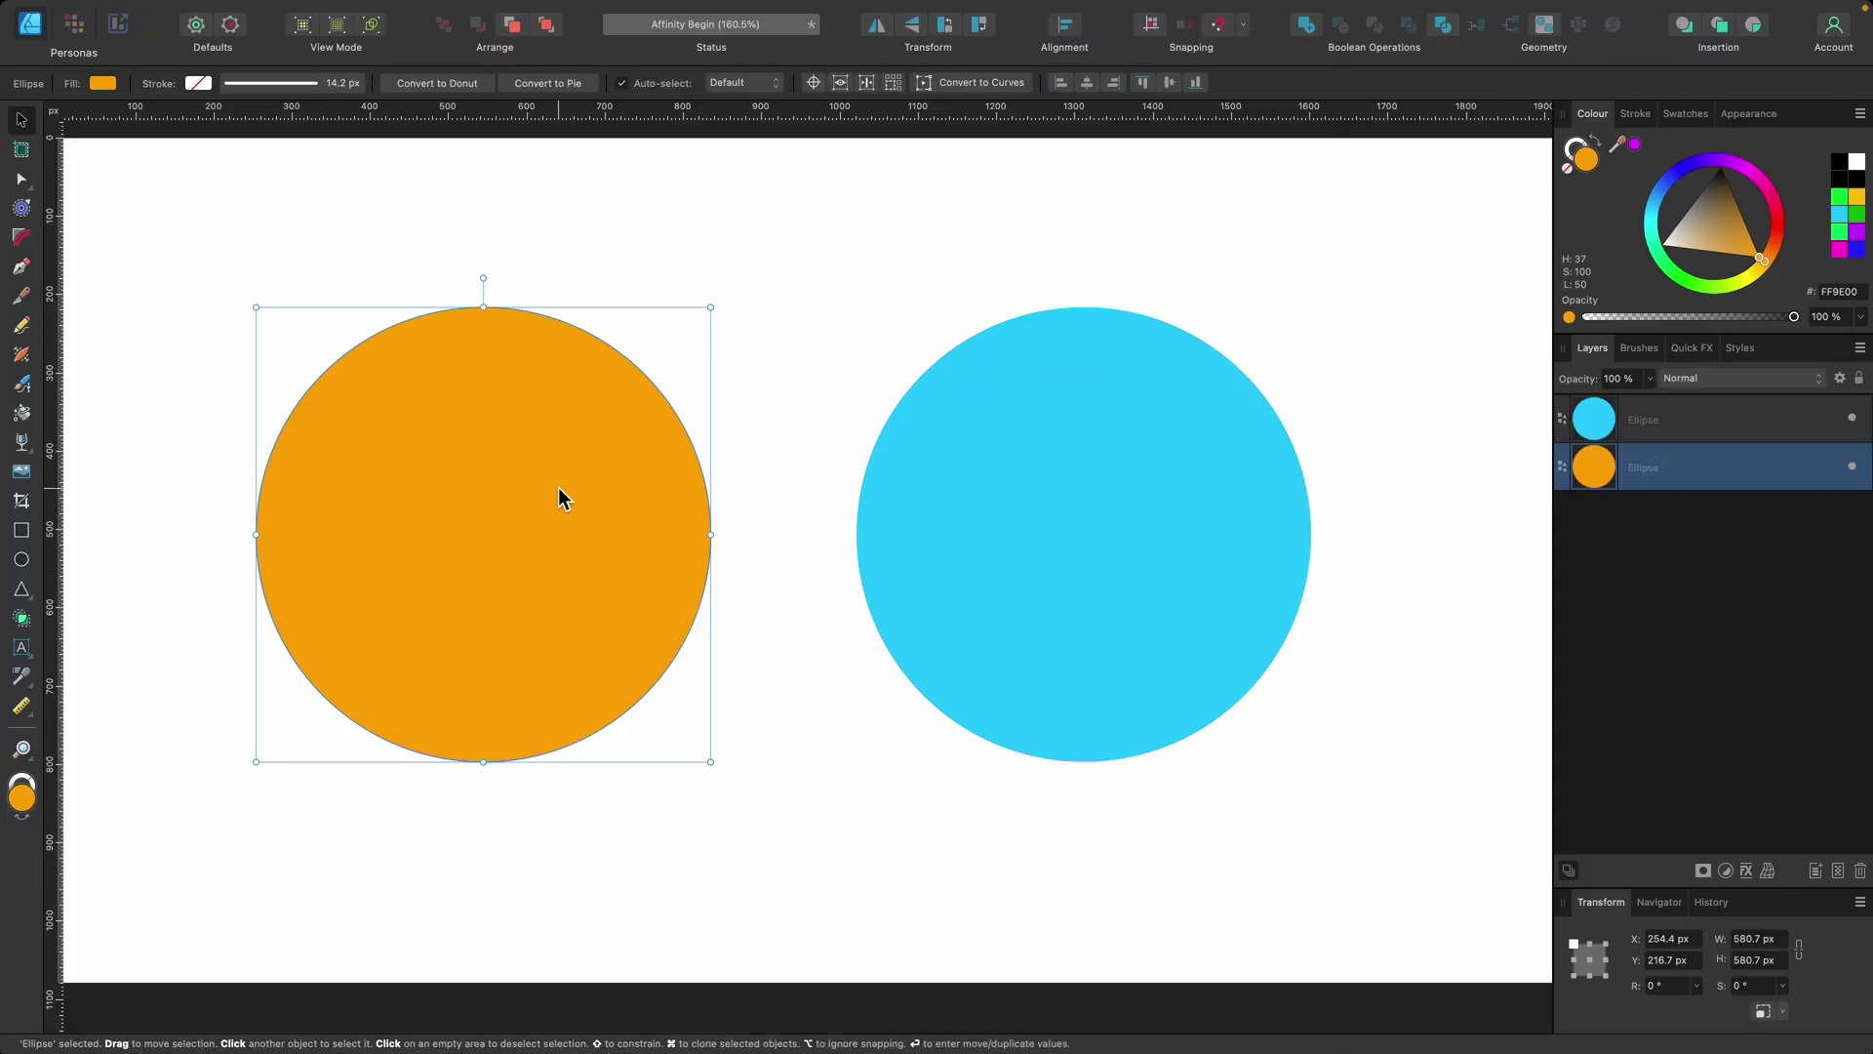
left_click_drag(558, 488, 695, 467)
key("super+z")
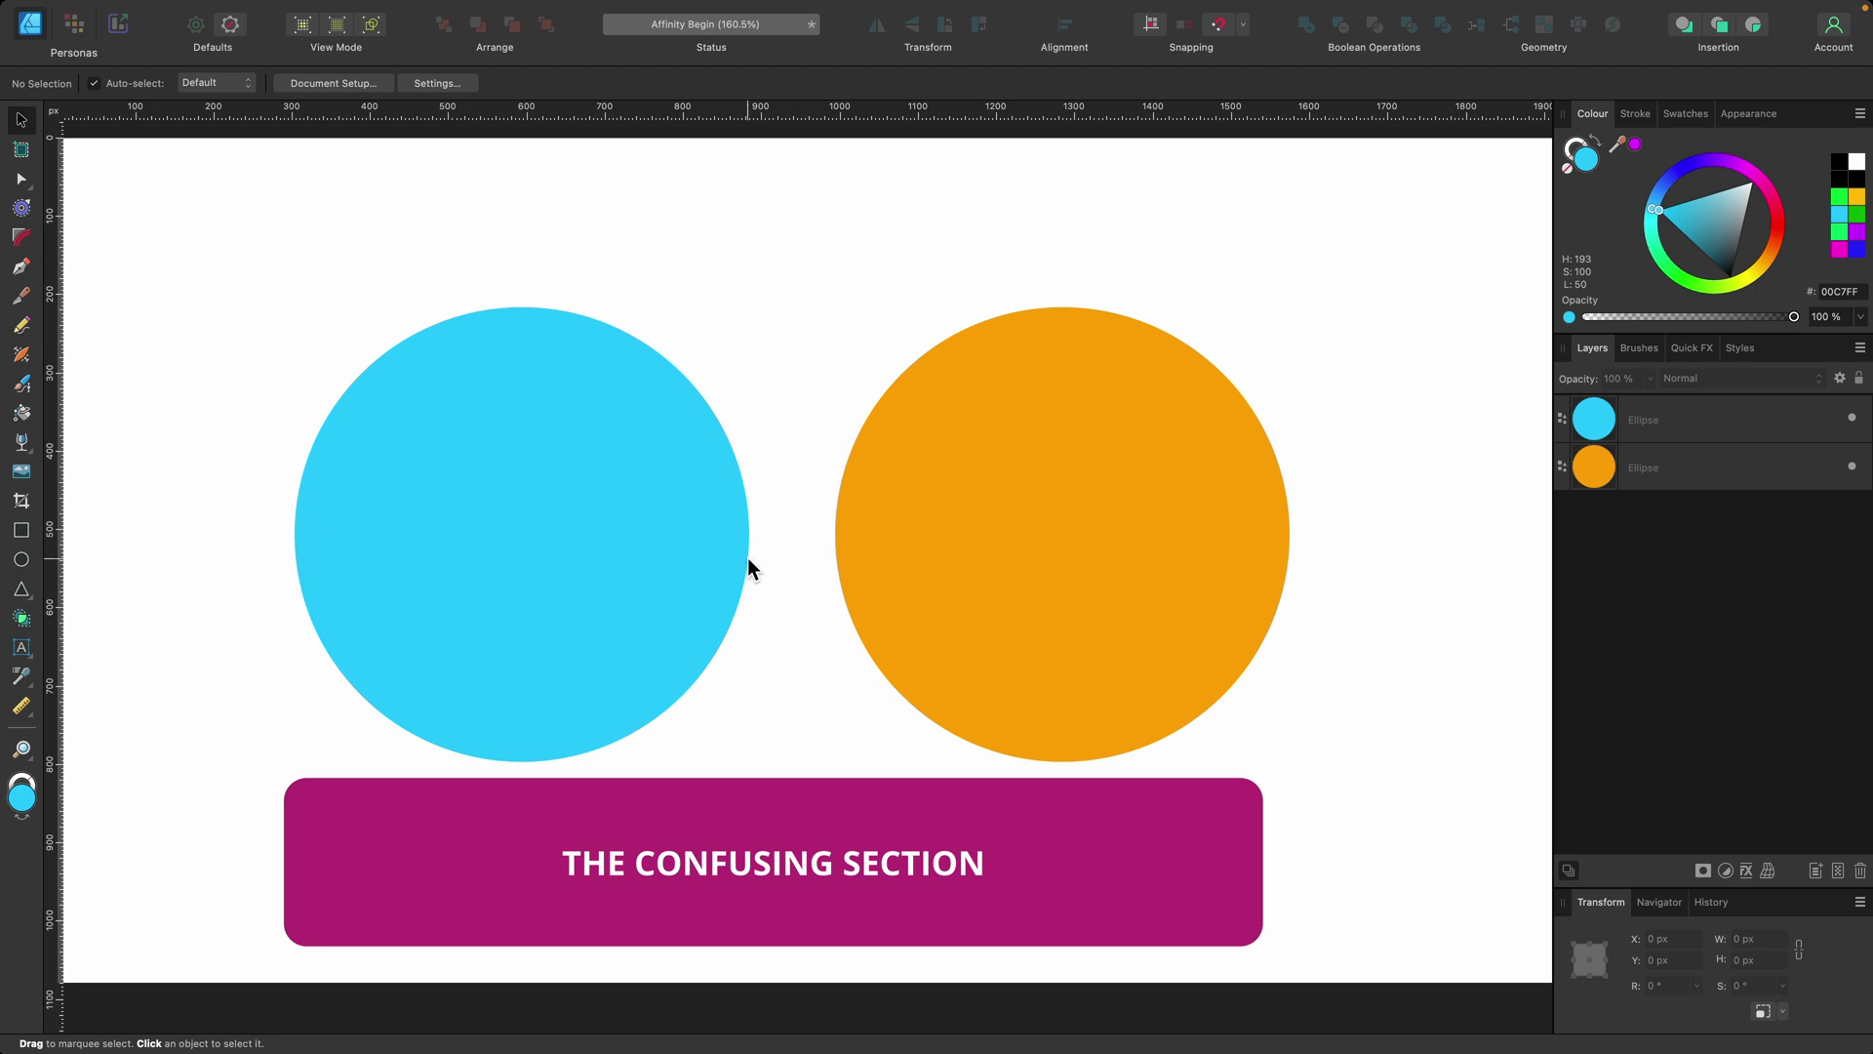
Step: Move the blue circle right to overlap the orange circle, select both, and shift the pair left to about X 461 px
left_click(669, 569)
left_click_drag(669, 569, 857, 559)
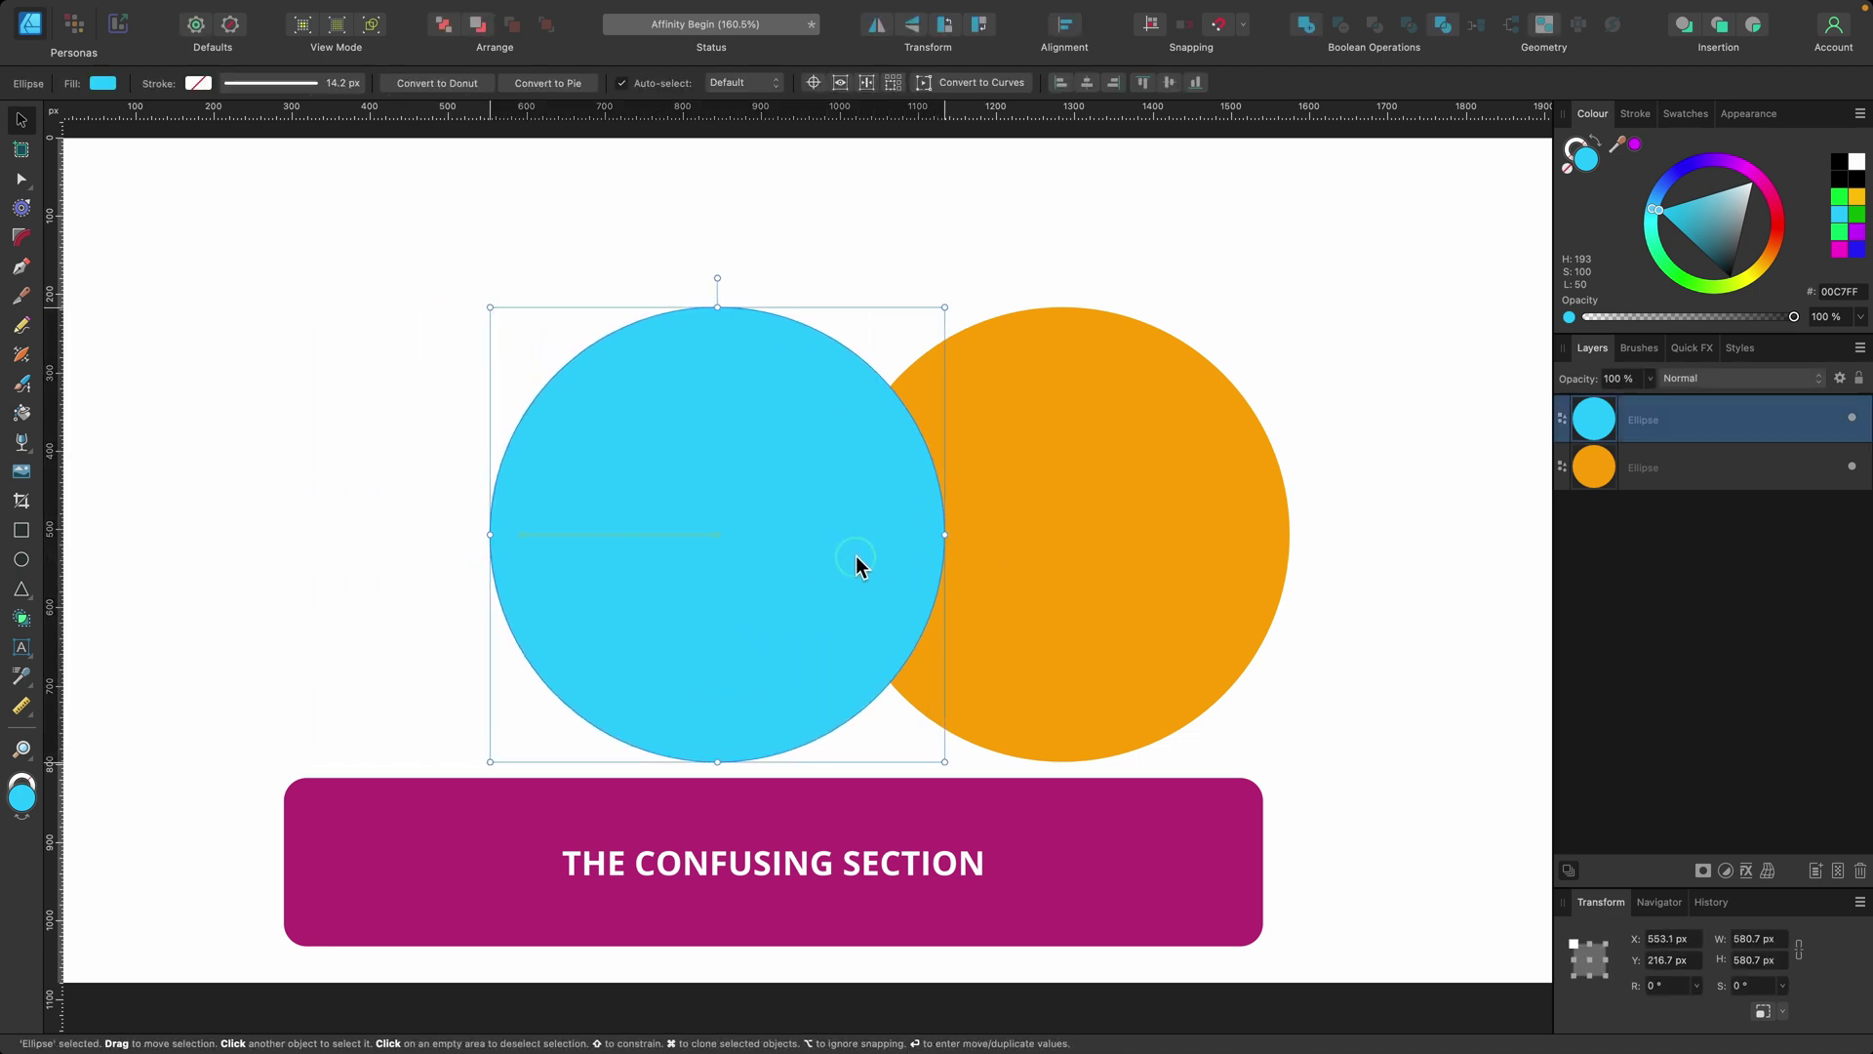
left_click(986, 560, "shift")
left_click_drag(986, 556, 913, 556)
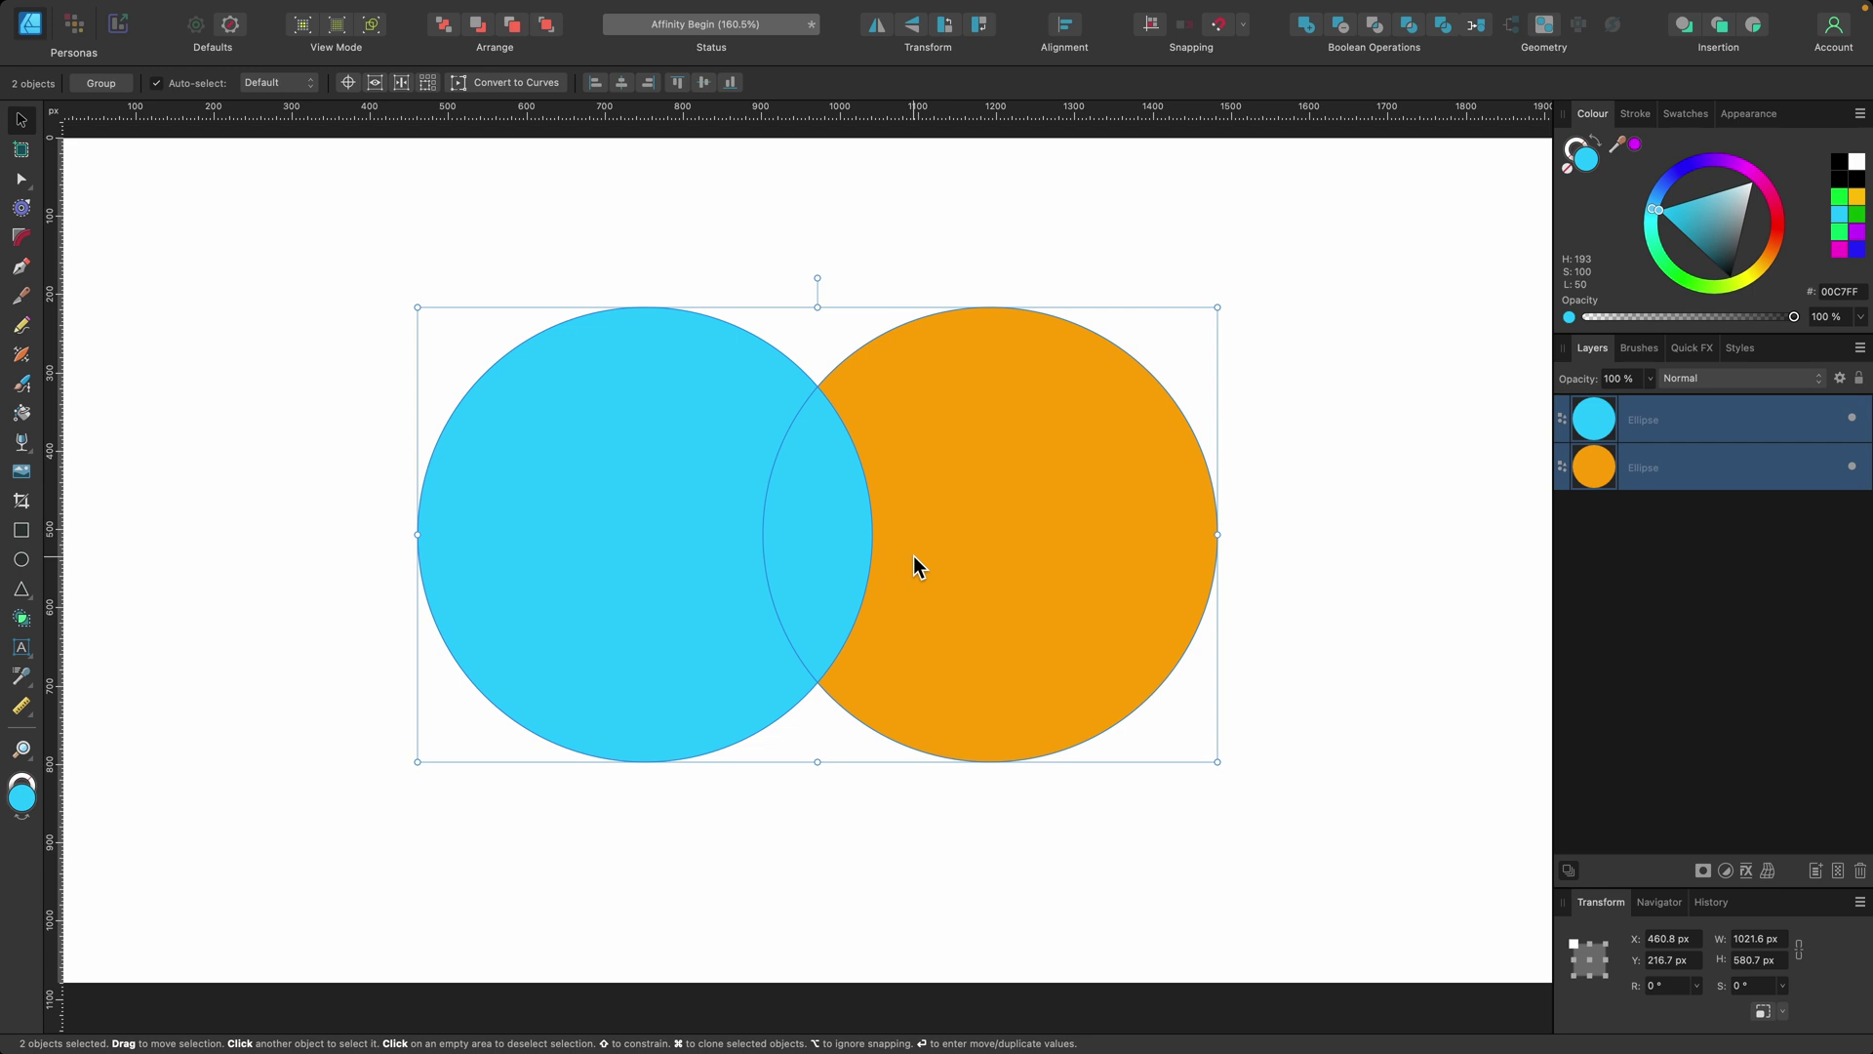
Step: Flood fill the overlap of the blue and orange circles with purple (8A00FF), and select the orange circle
key("r")
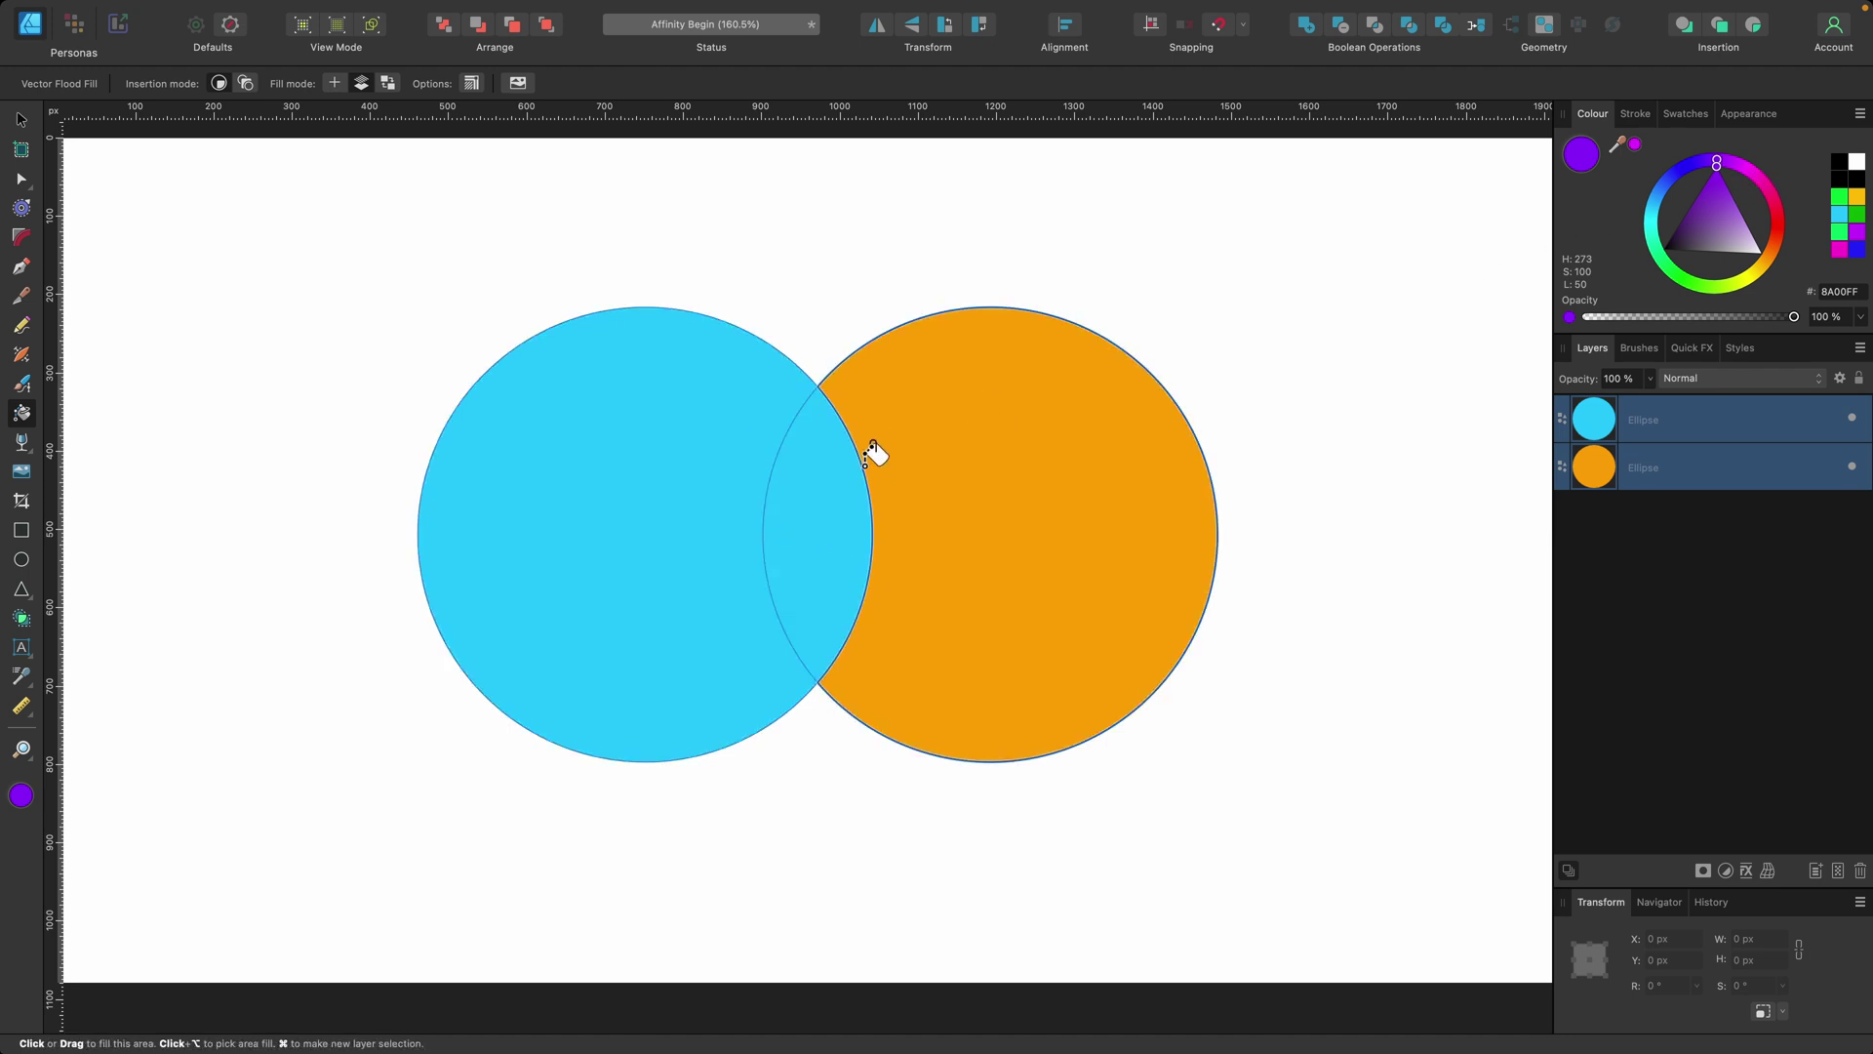
left_click(817, 498)
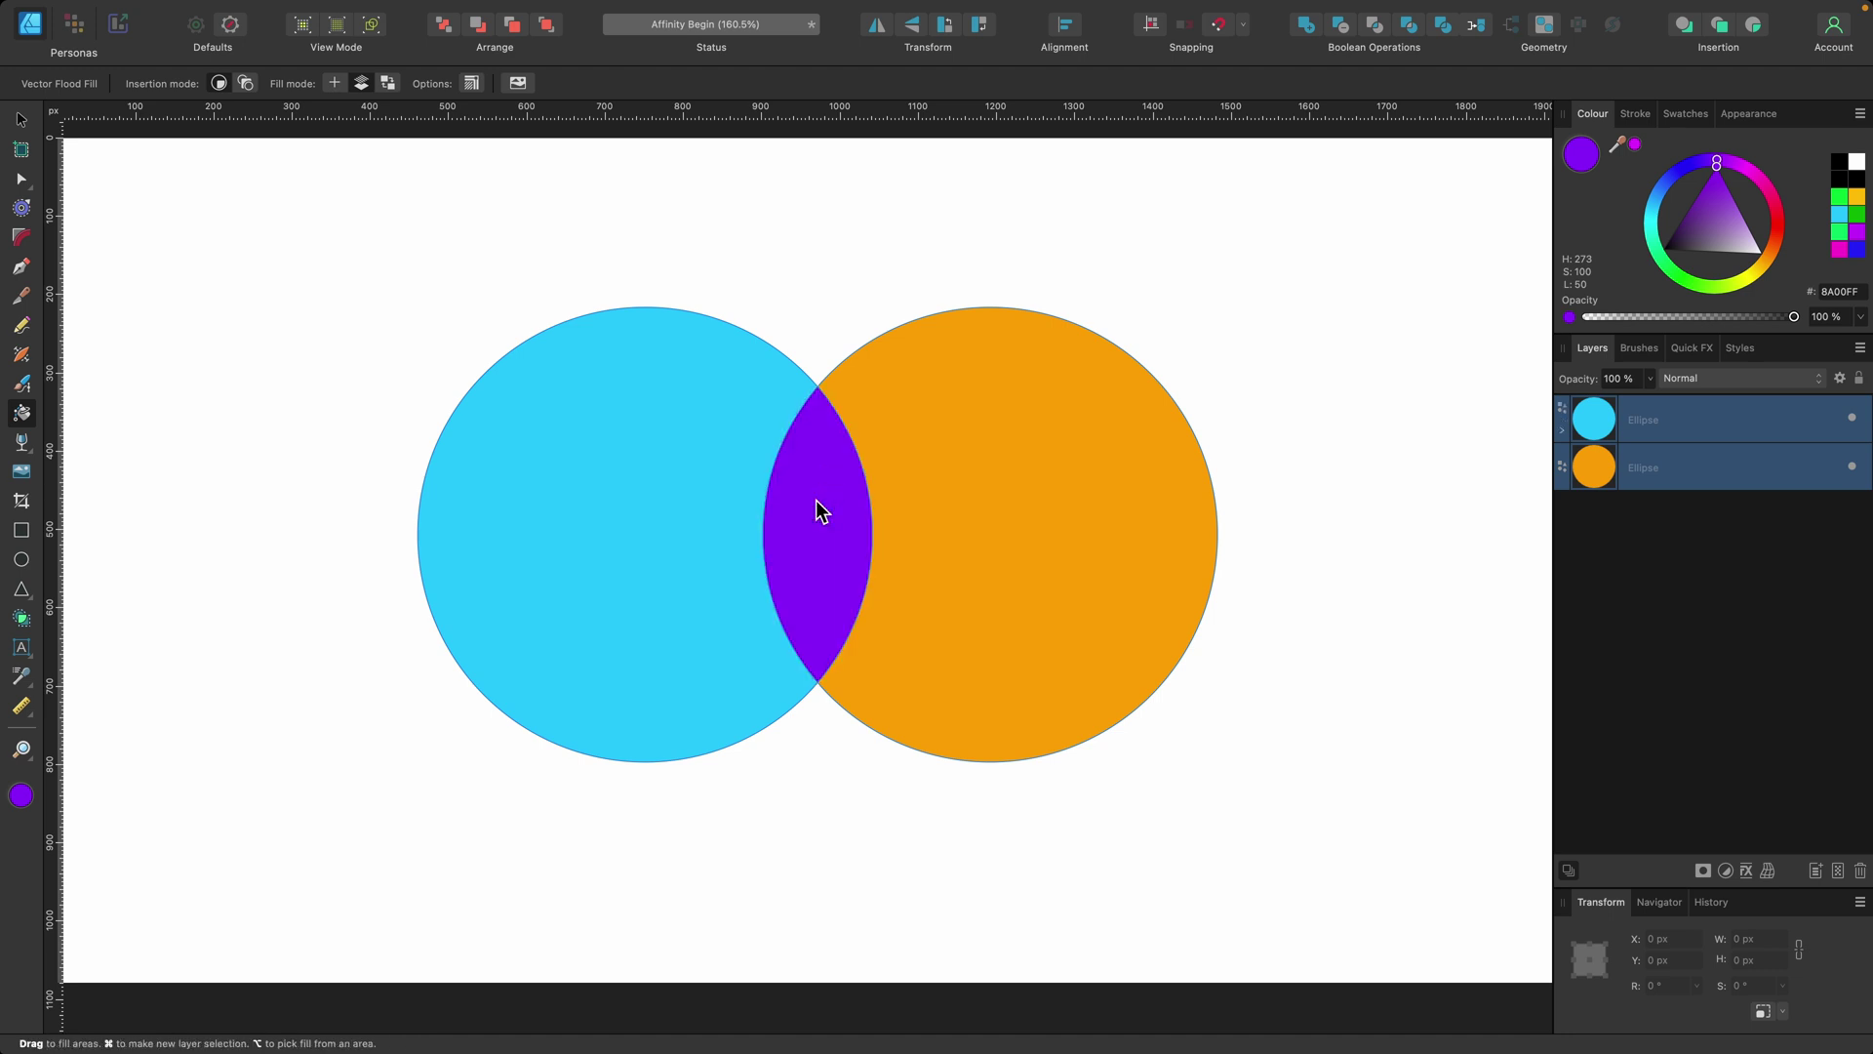
key("v")
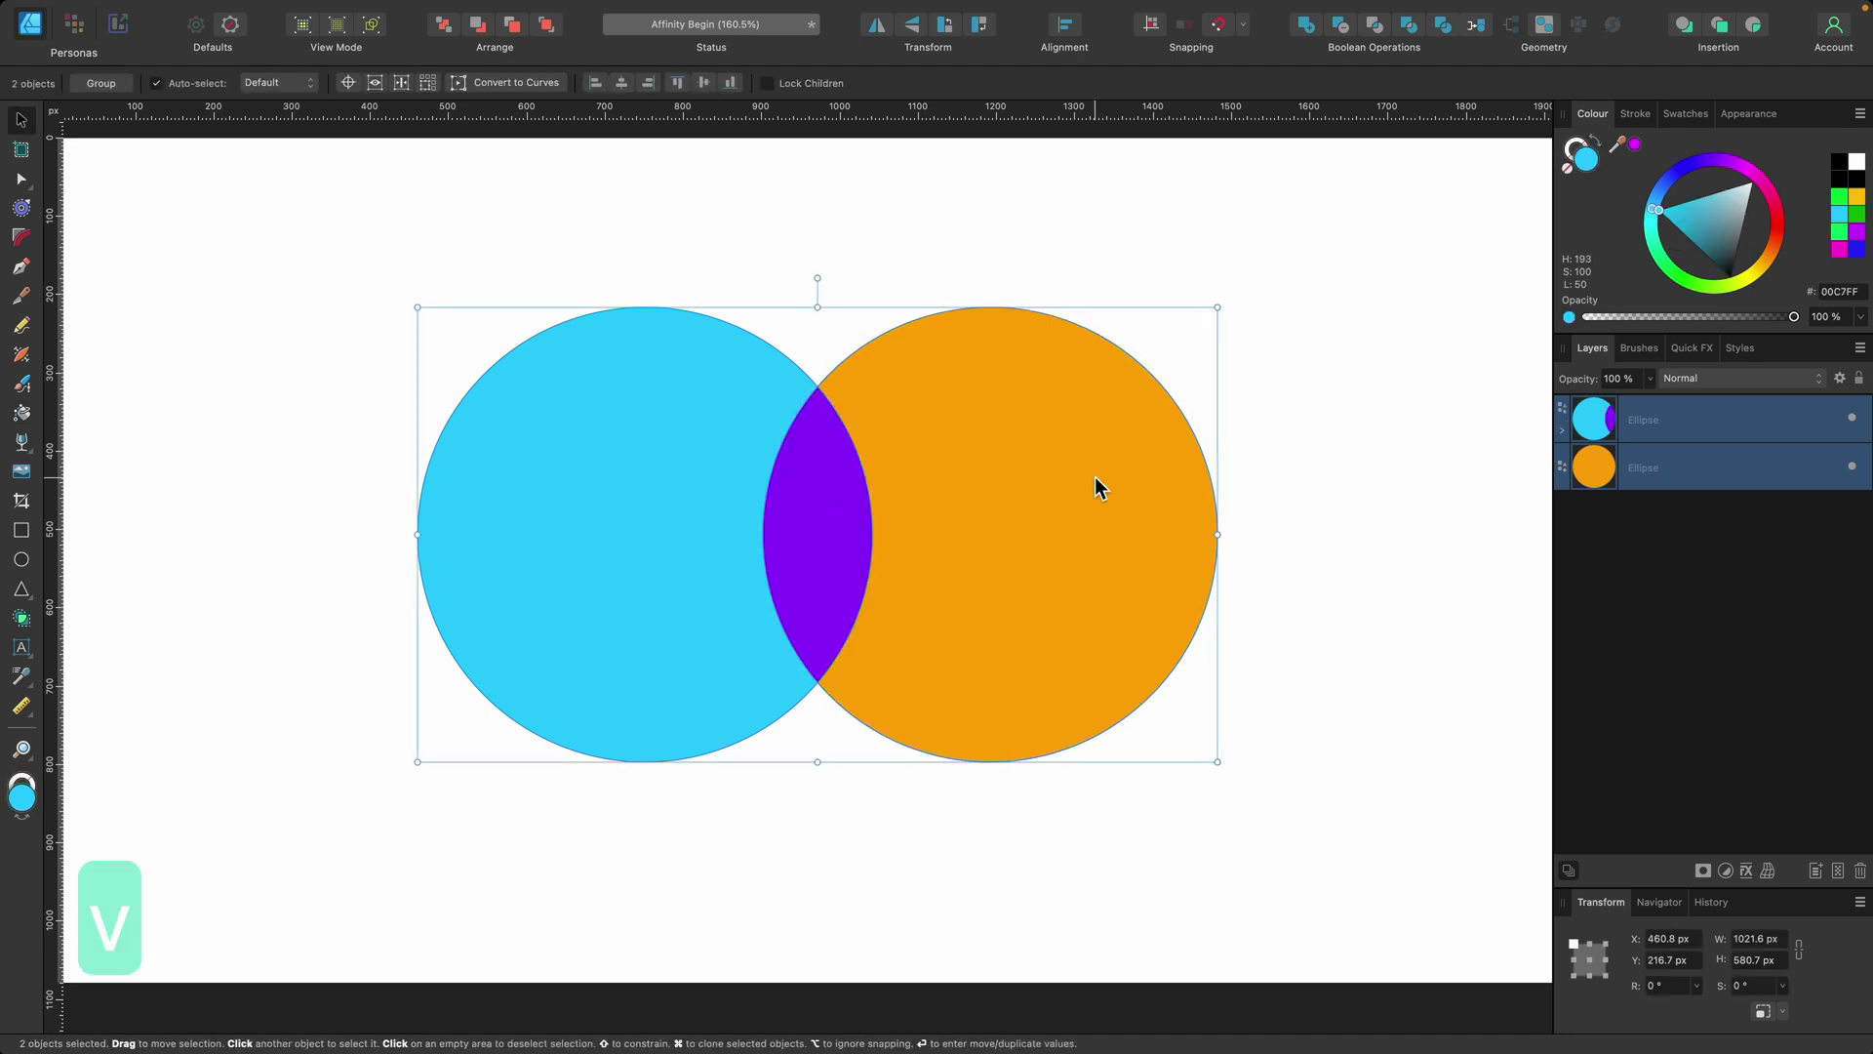
left_click(1095, 478)
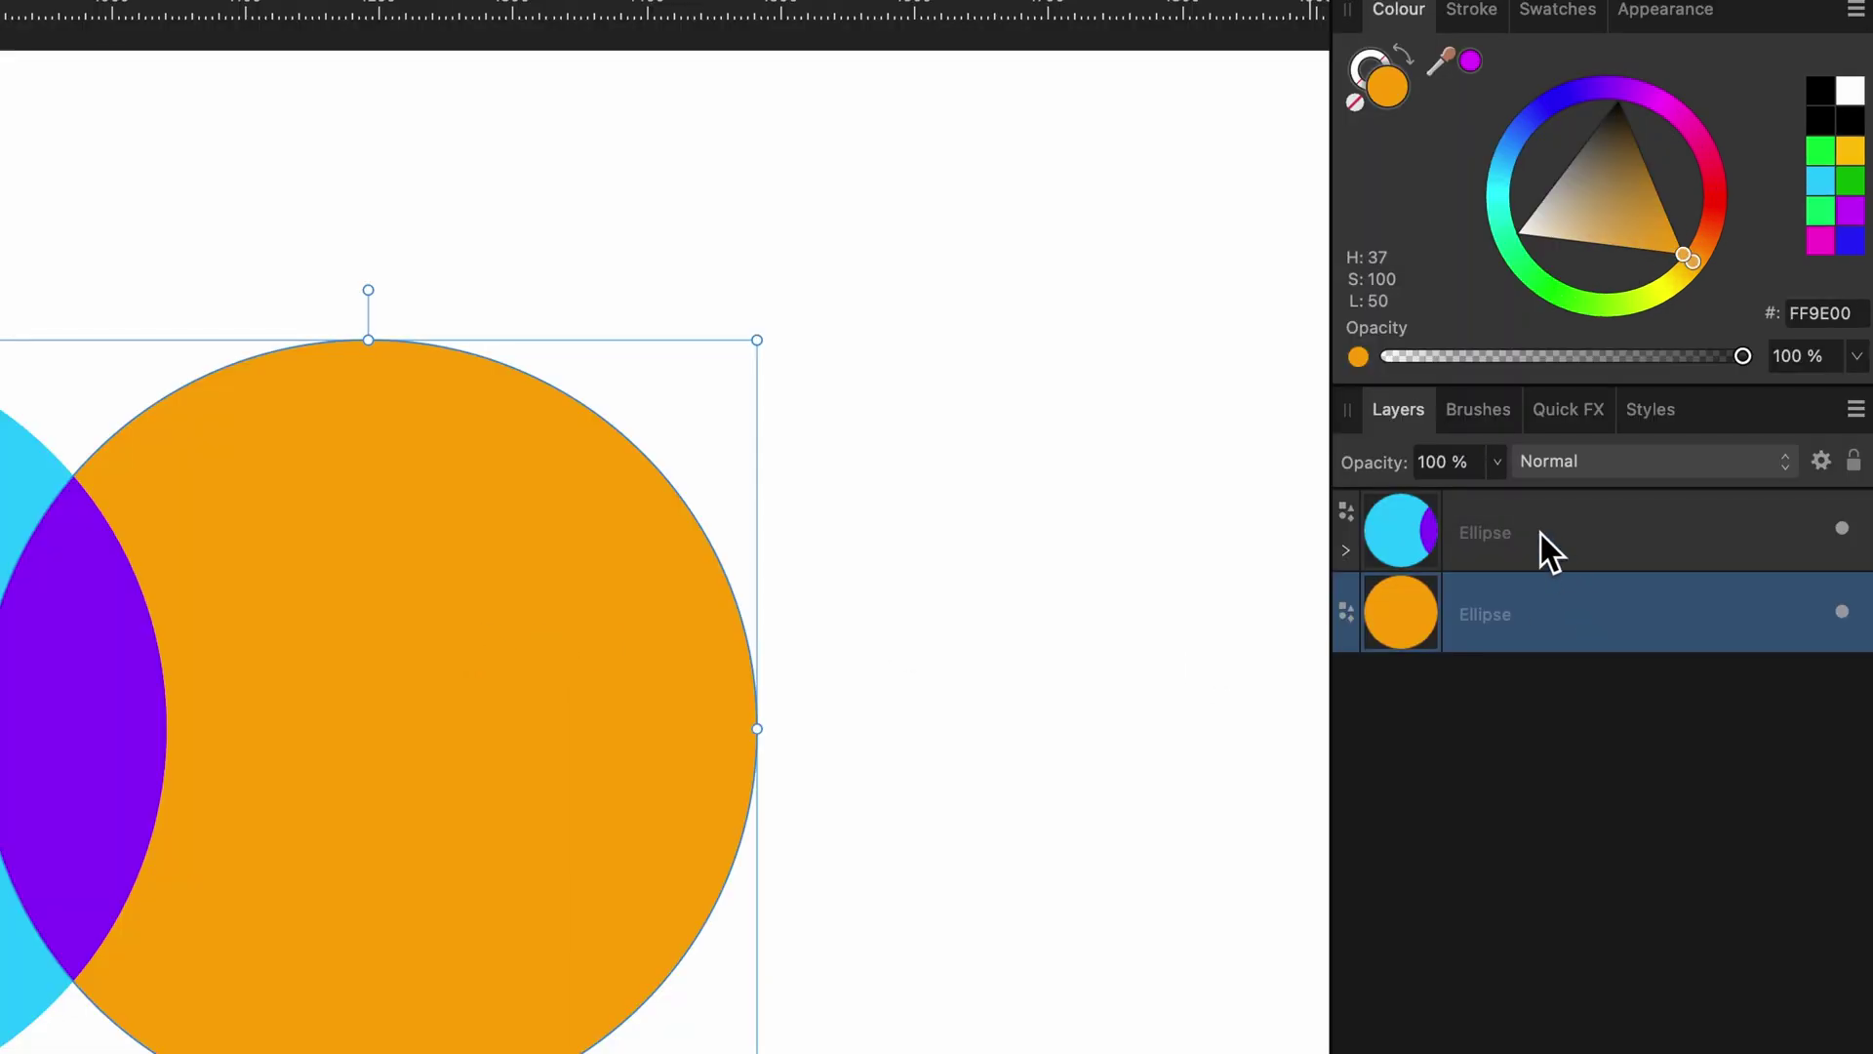
Step: Select the blue circle with its purple fill and move it left, clear of the orange circle, to about X 188 px
left_click(1537, 536)
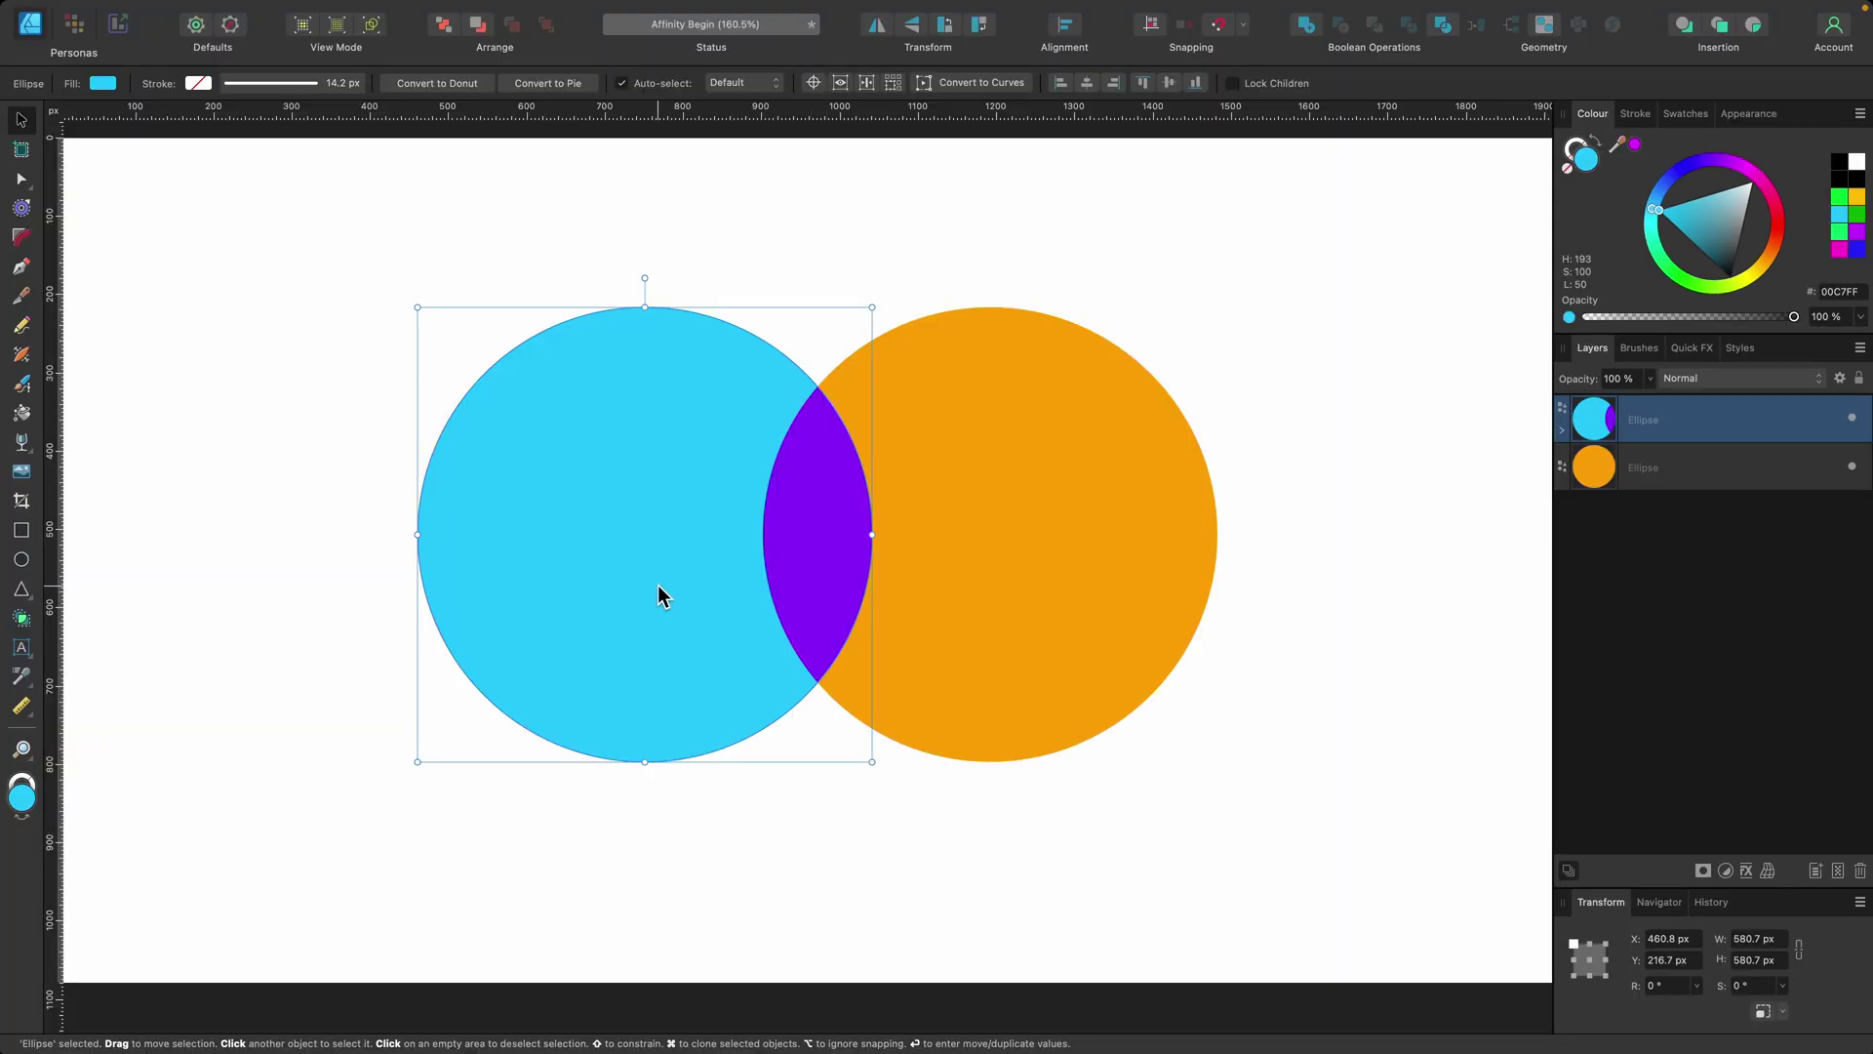
left_click_drag(658, 585, 471, 605)
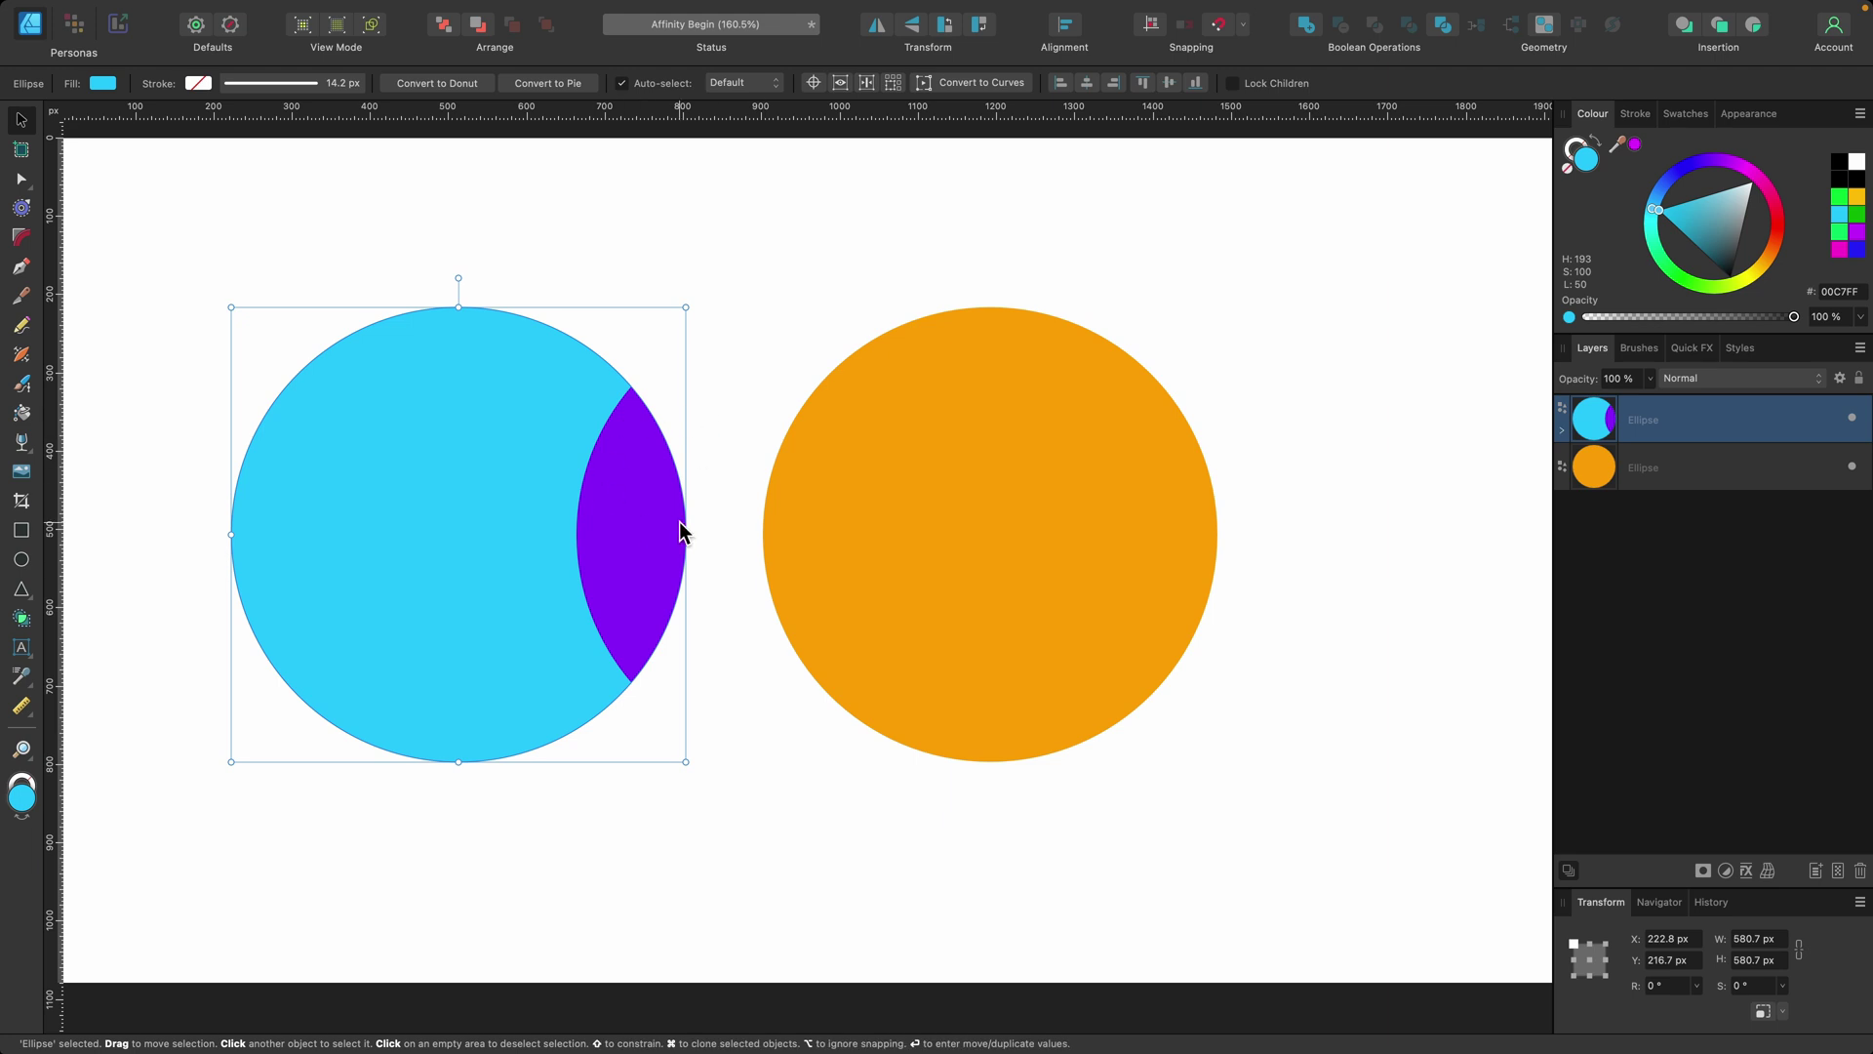
key("super+z")
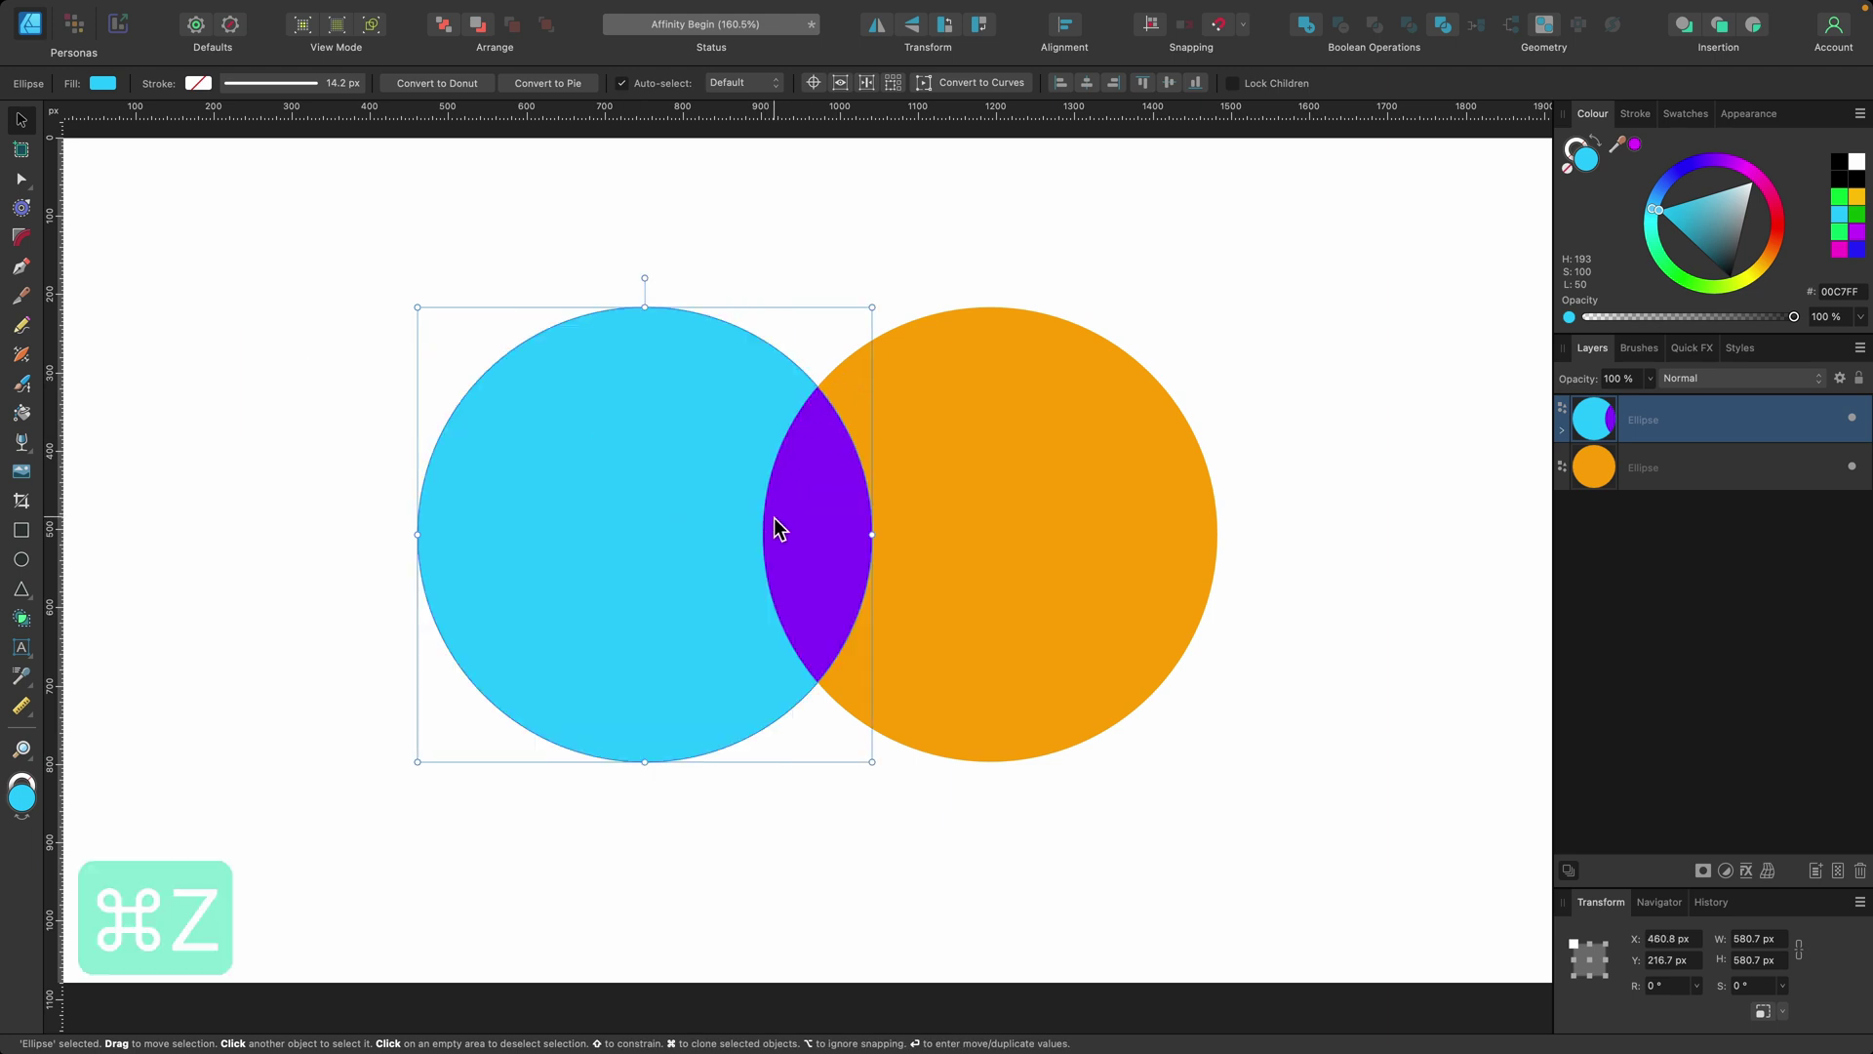
left_click_drag(699, 473, 484, 459)
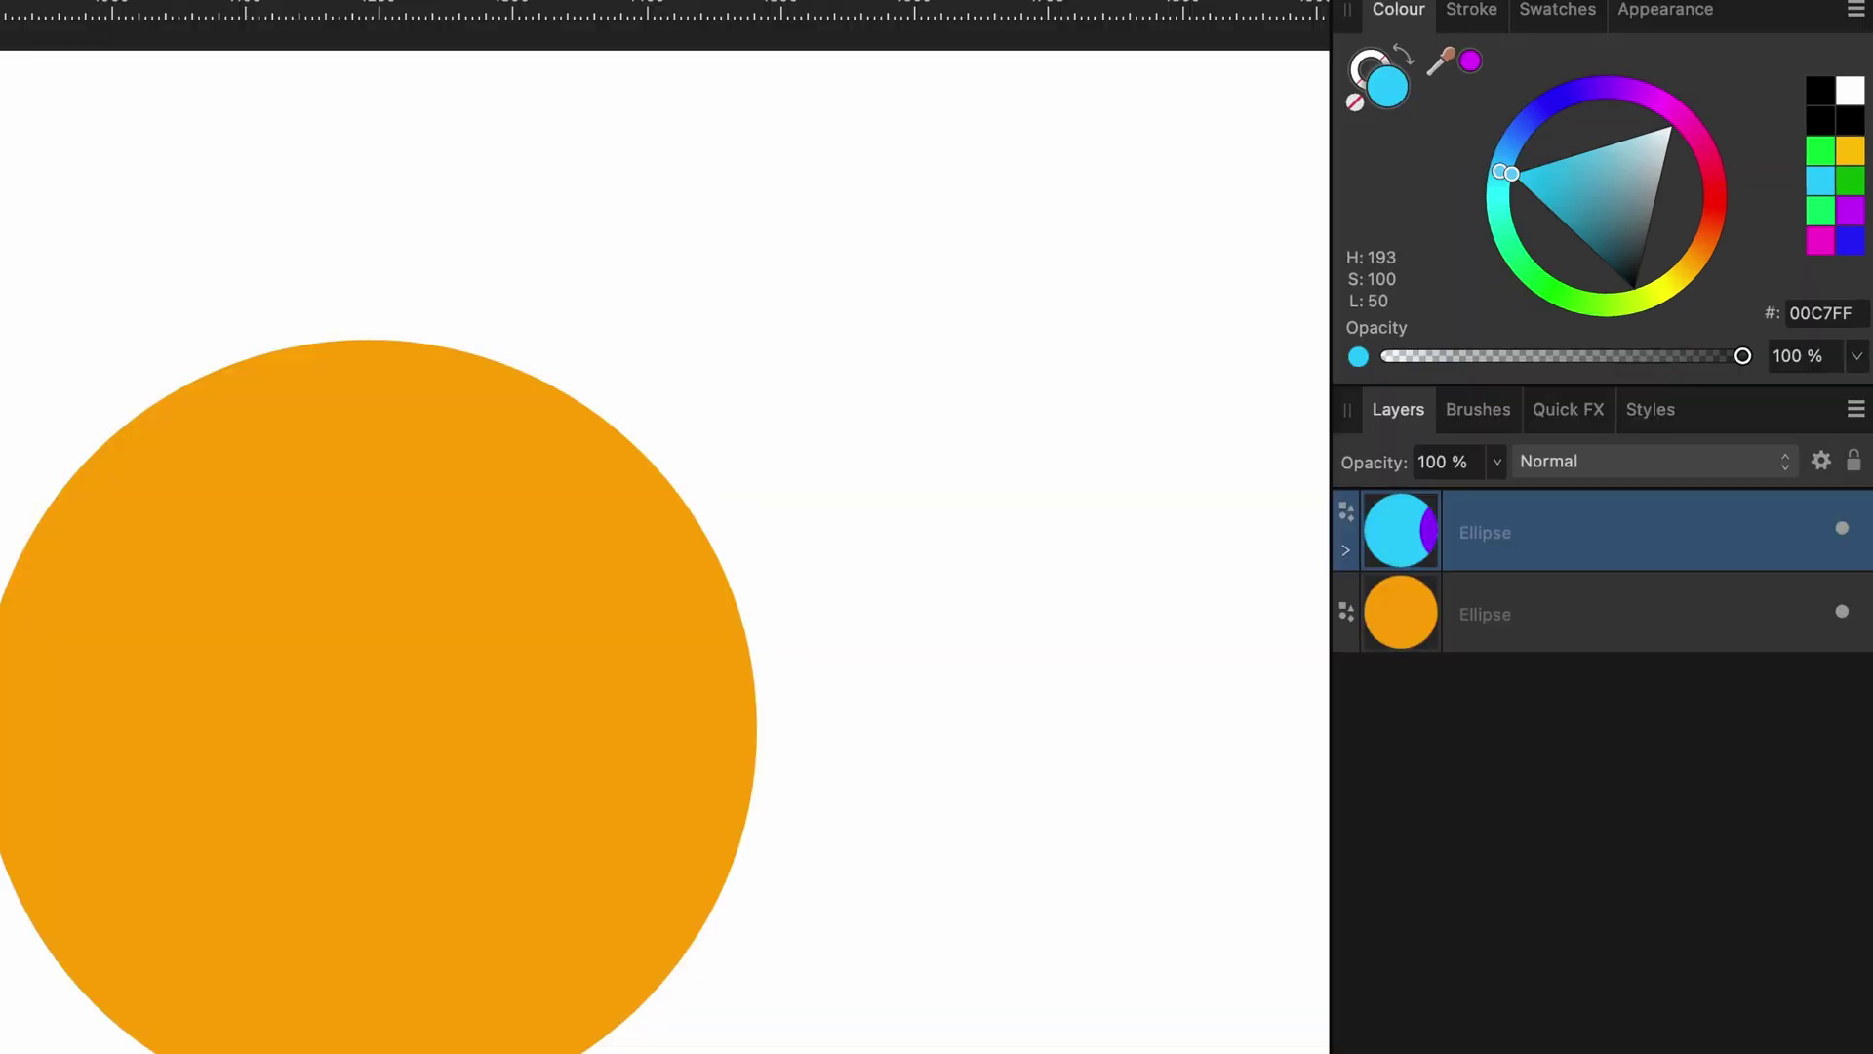
Step: Expand the blue Ellipse layer, try shifting its nested purple Curve to the left, and undo that shift
left_click(1343, 554)
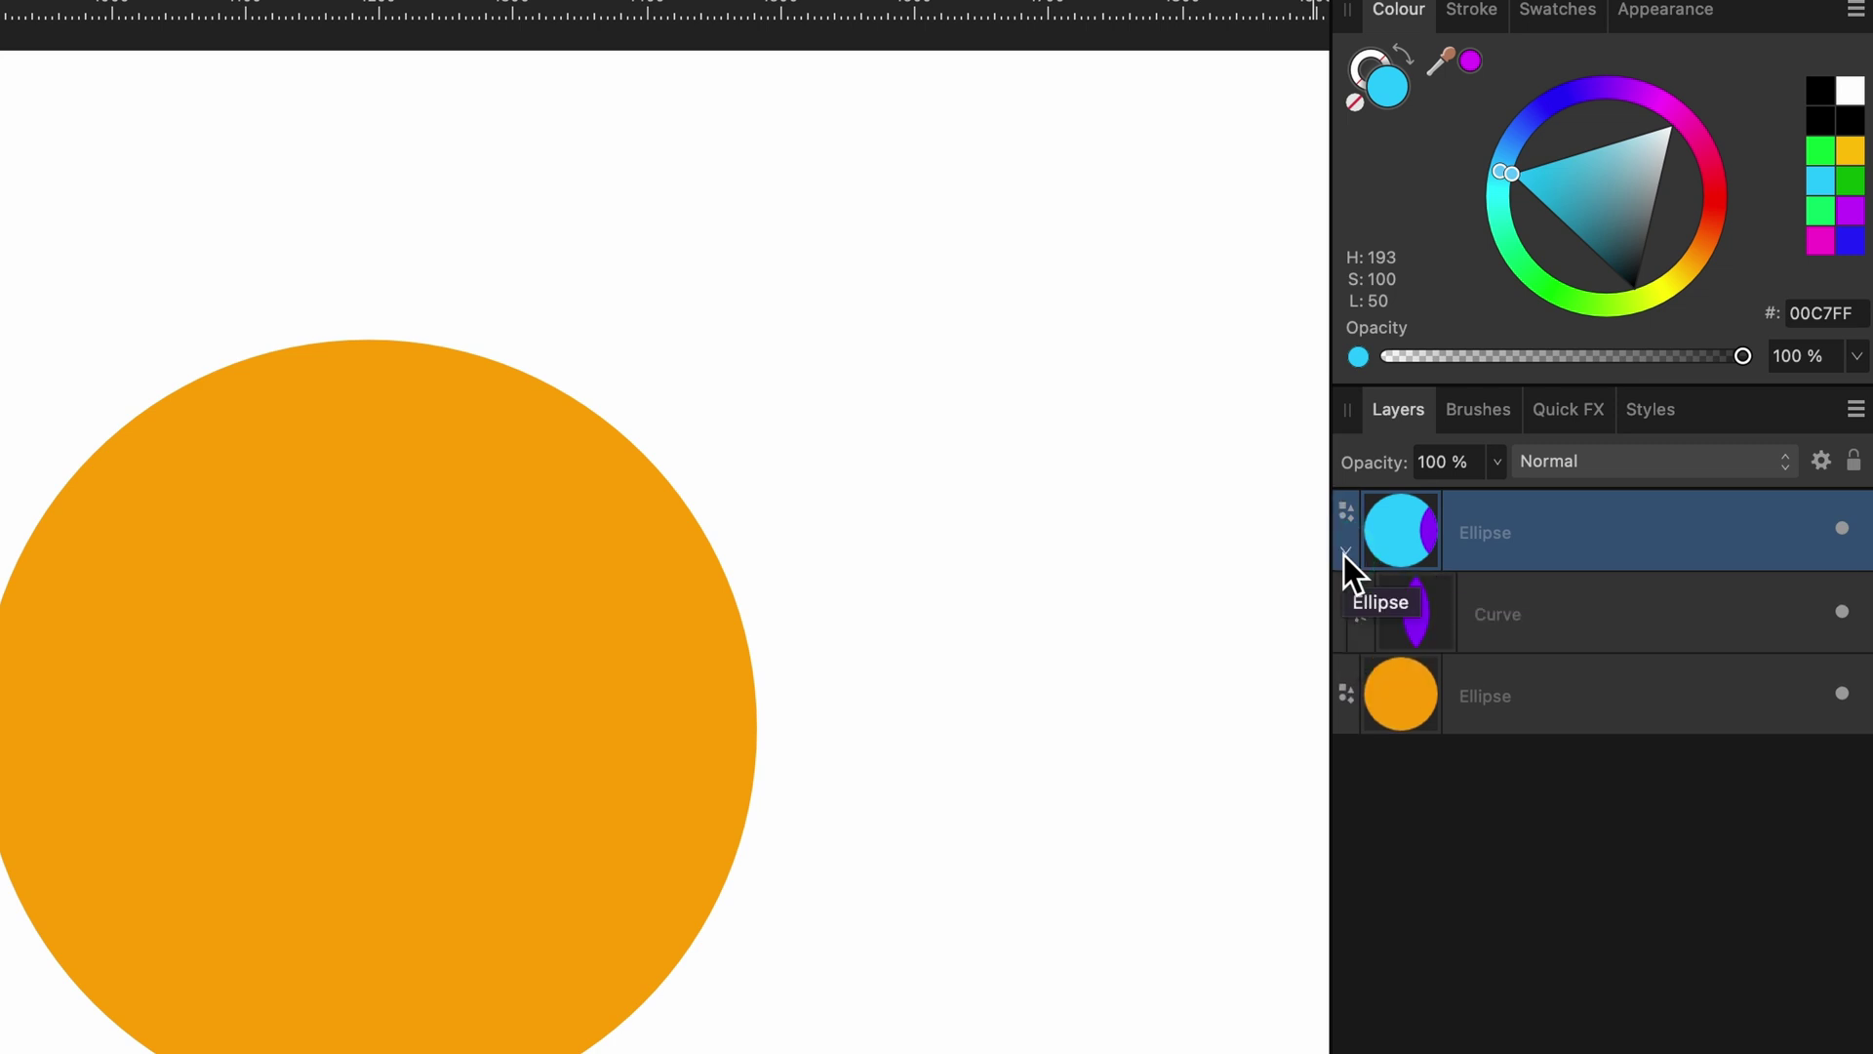
left_click(1579, 628)
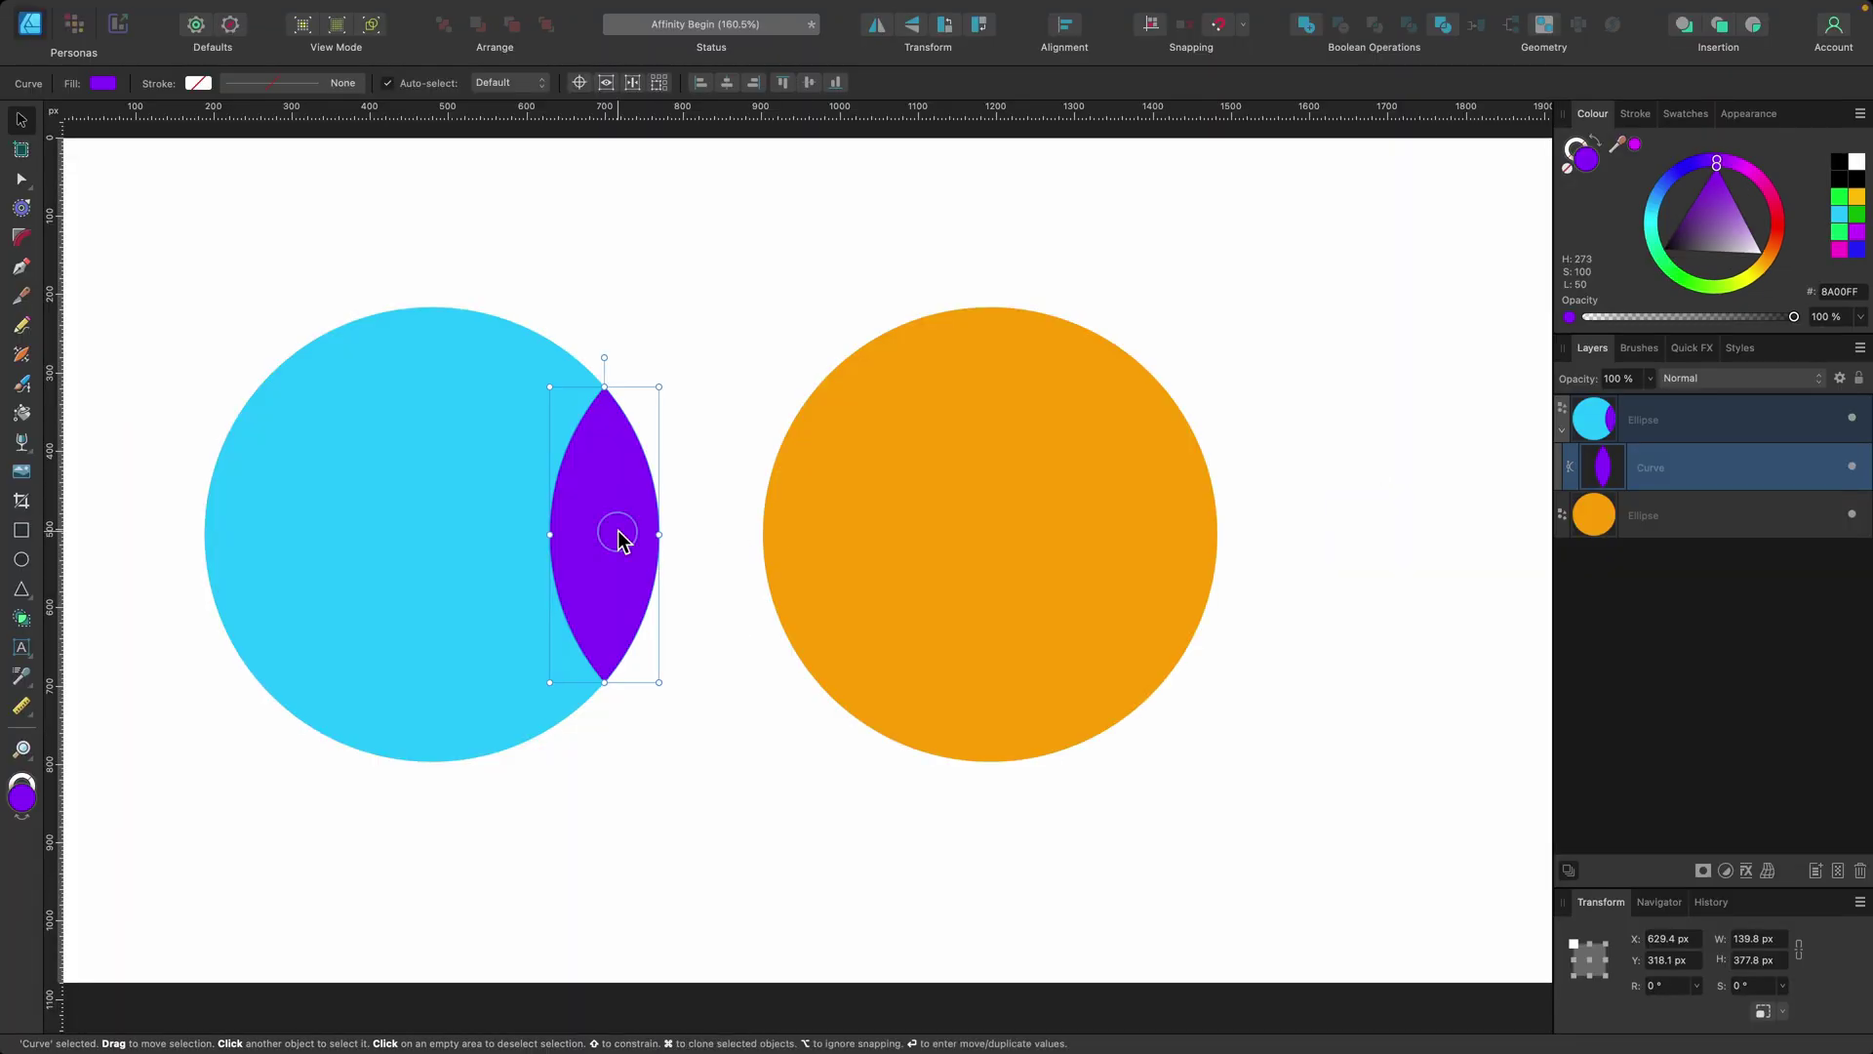
left_click_drag(618, 535, 574, 525)
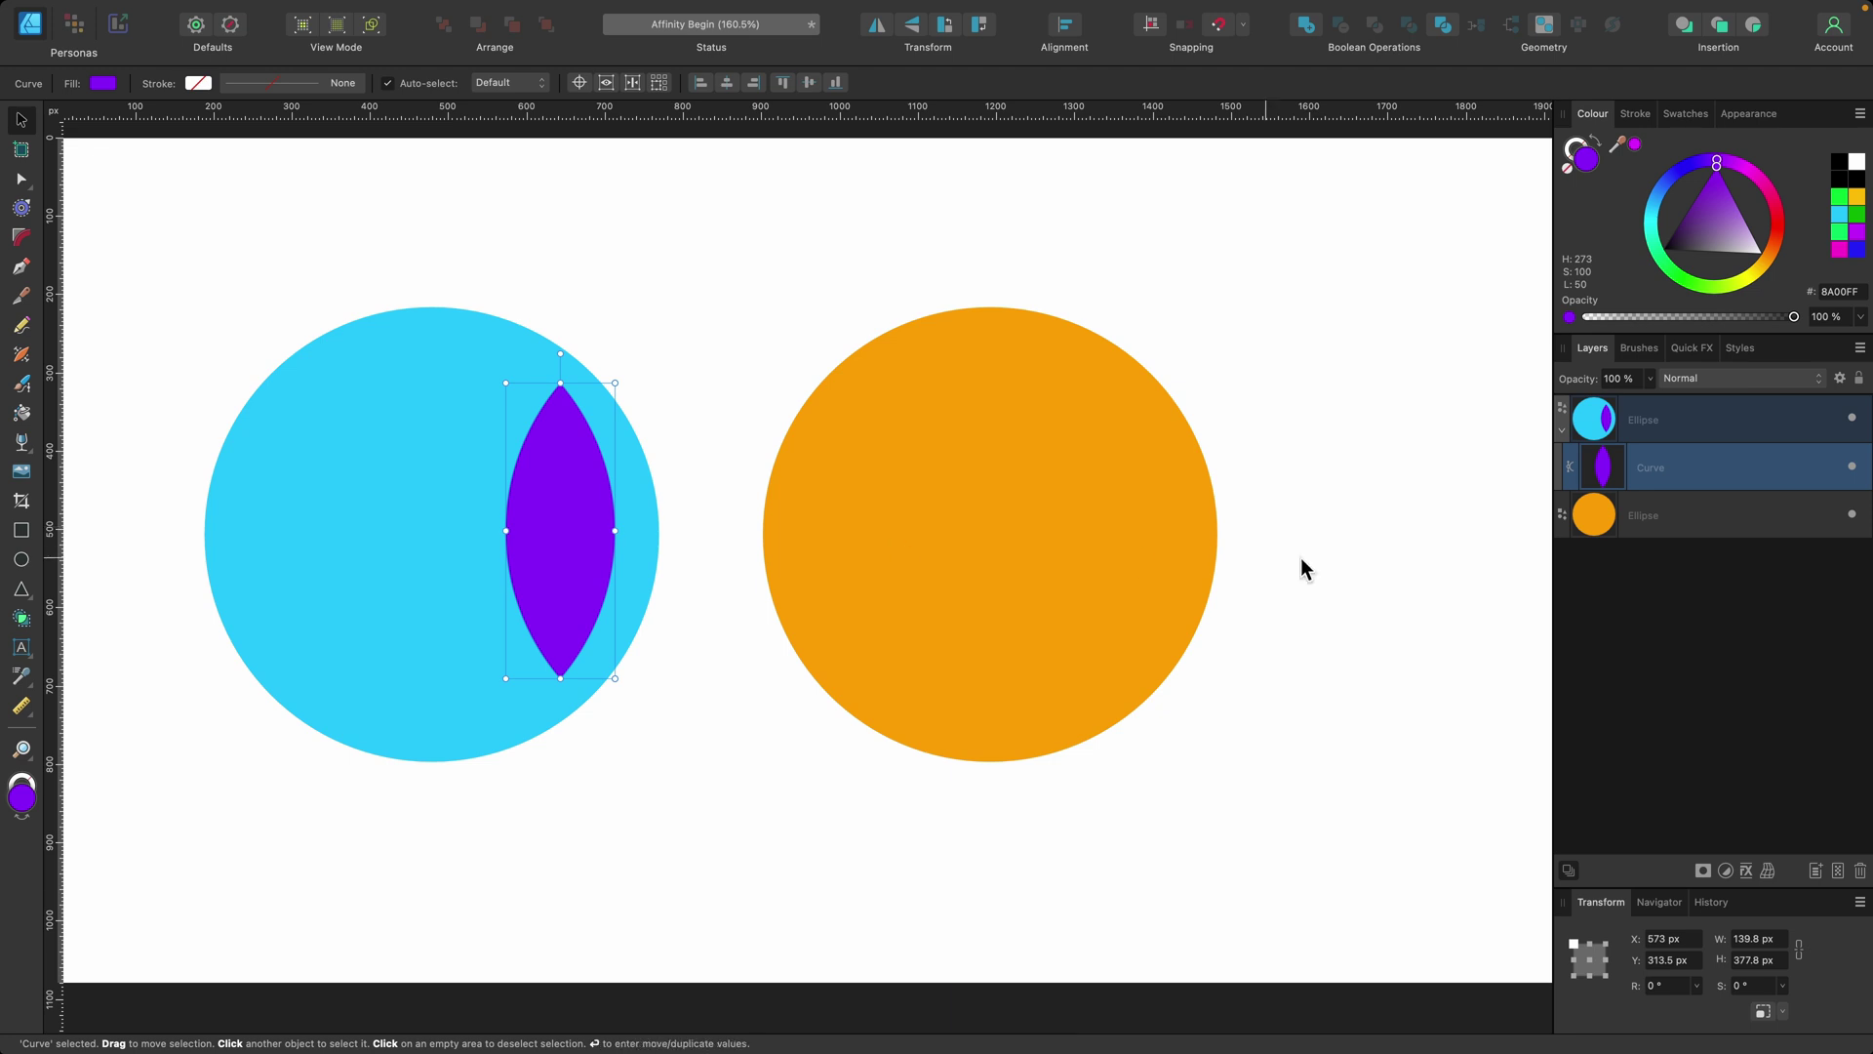
key("super+z")
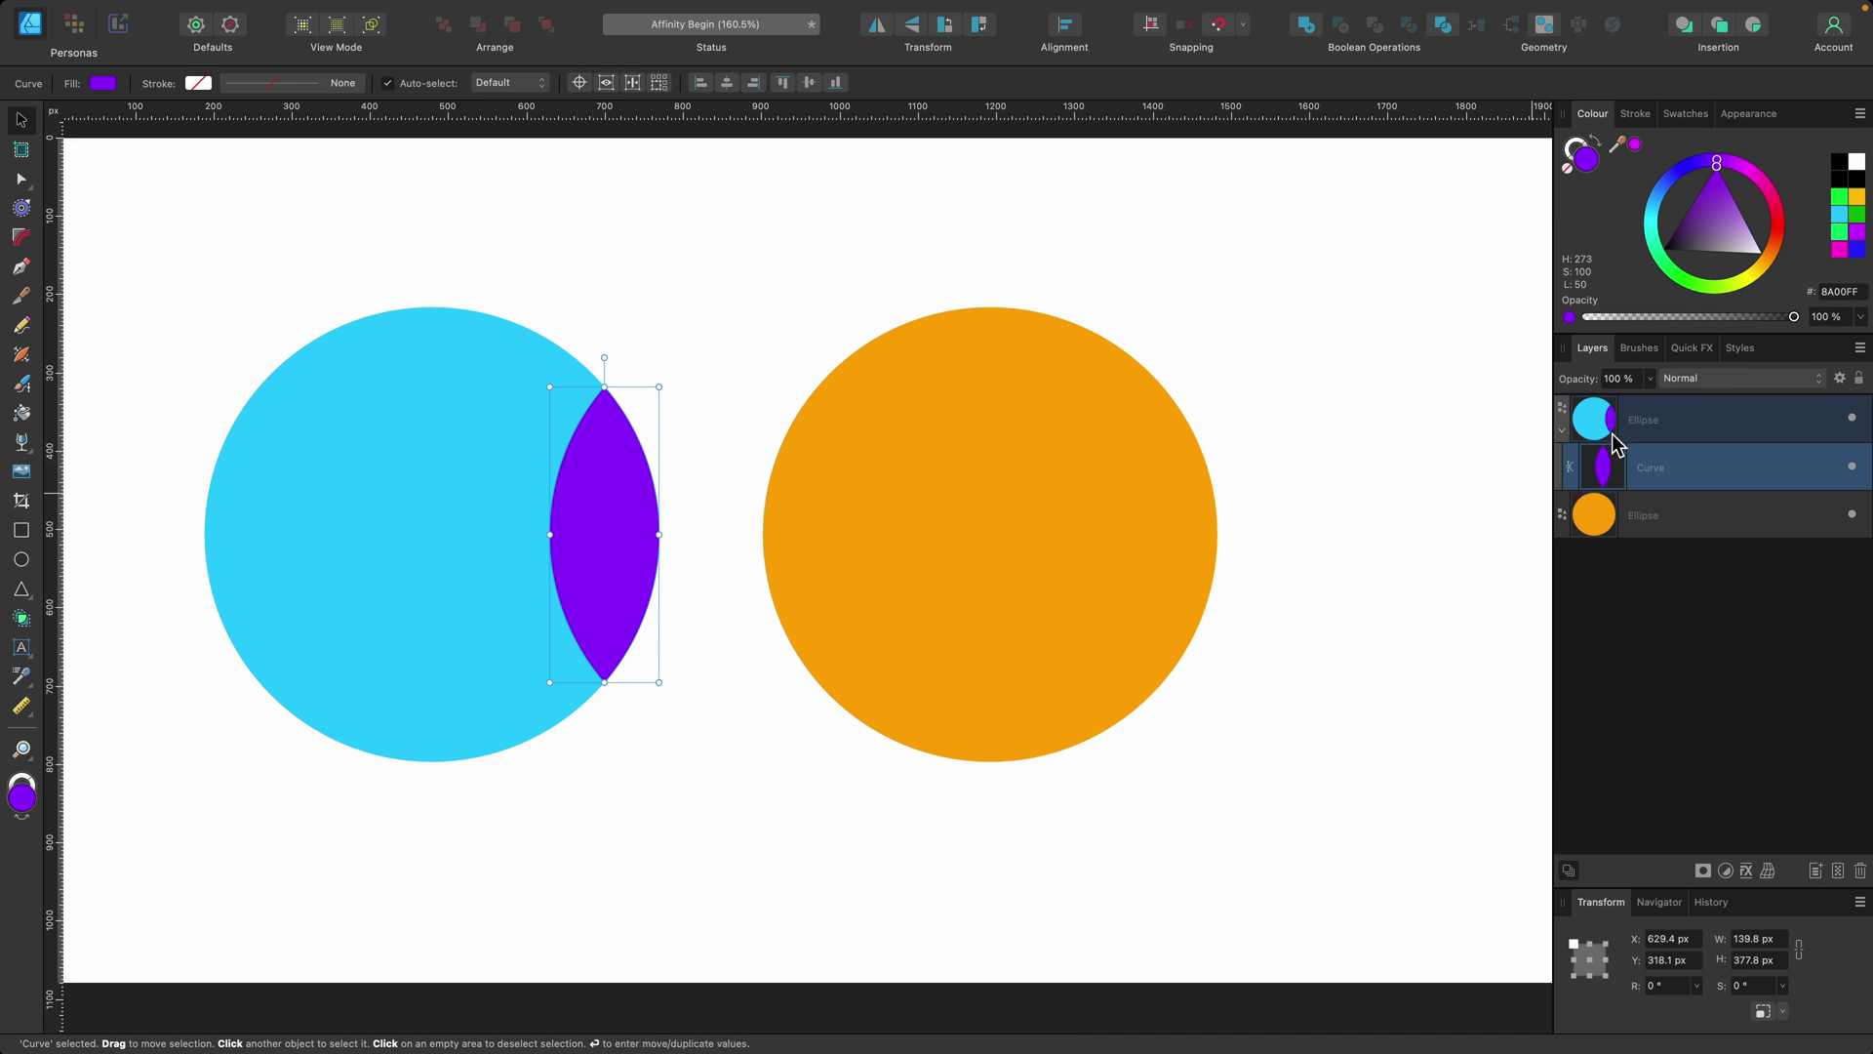
Step: Collapse the blue Ellipse layer and undo the circle moves and purple fill, back to the selected pair of overlapping circles
left_click(1562, 429)
key("super+z")
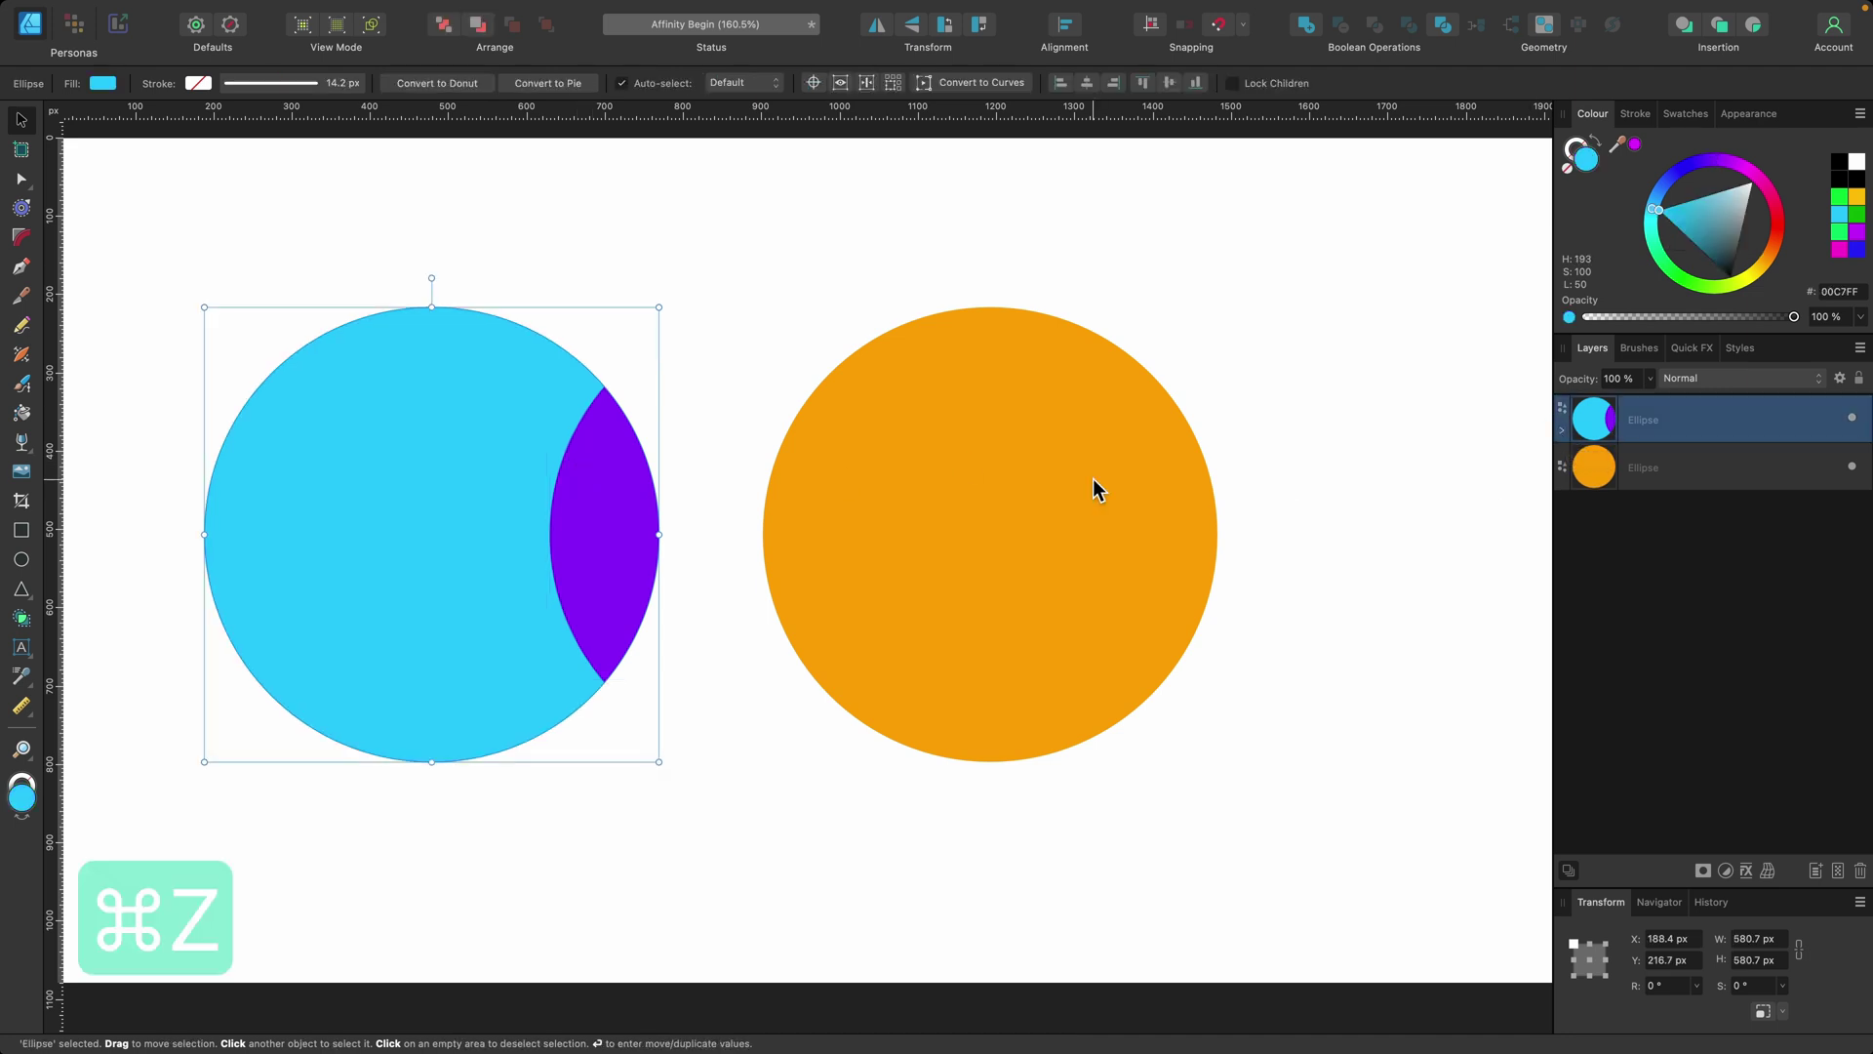
key("super+z")
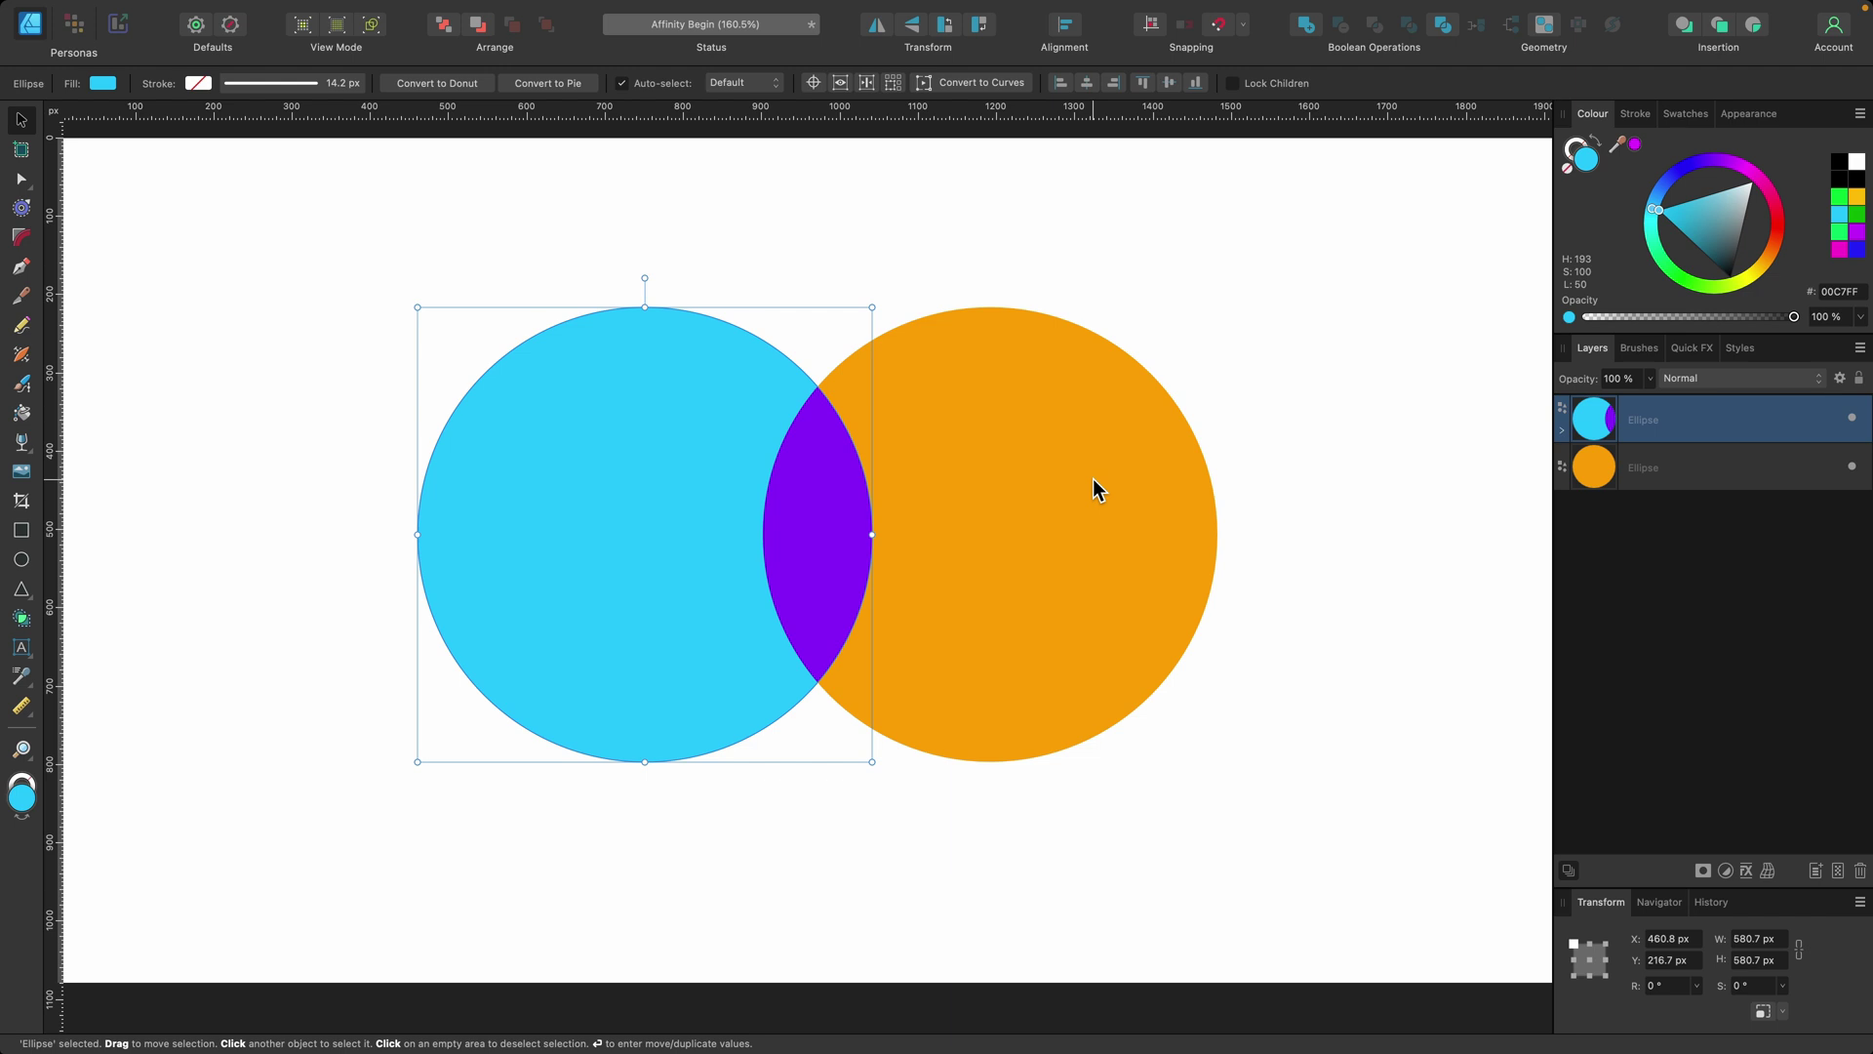
key("super+z")
key("super+z")
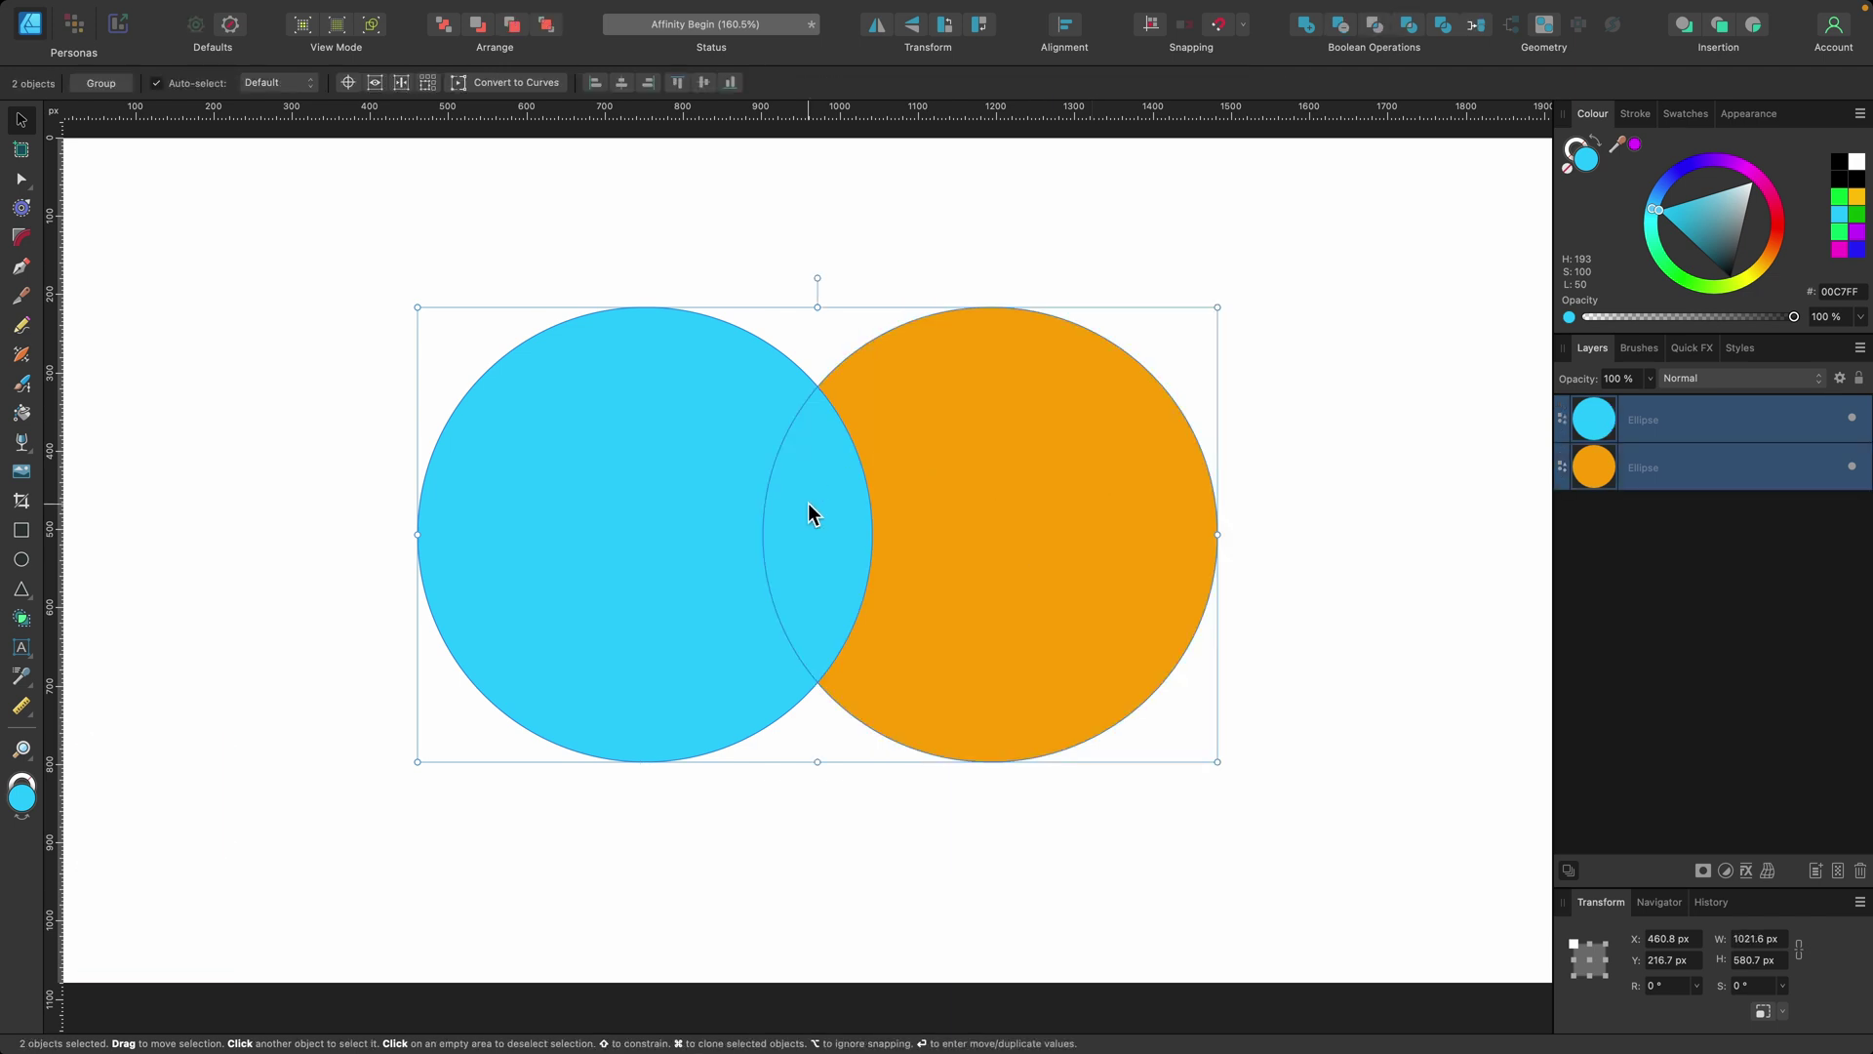
Step: Set the Vector Flood Fill insertion mode to In-between and fill the overlap of the circles with purple (8A00FF)
key("r")
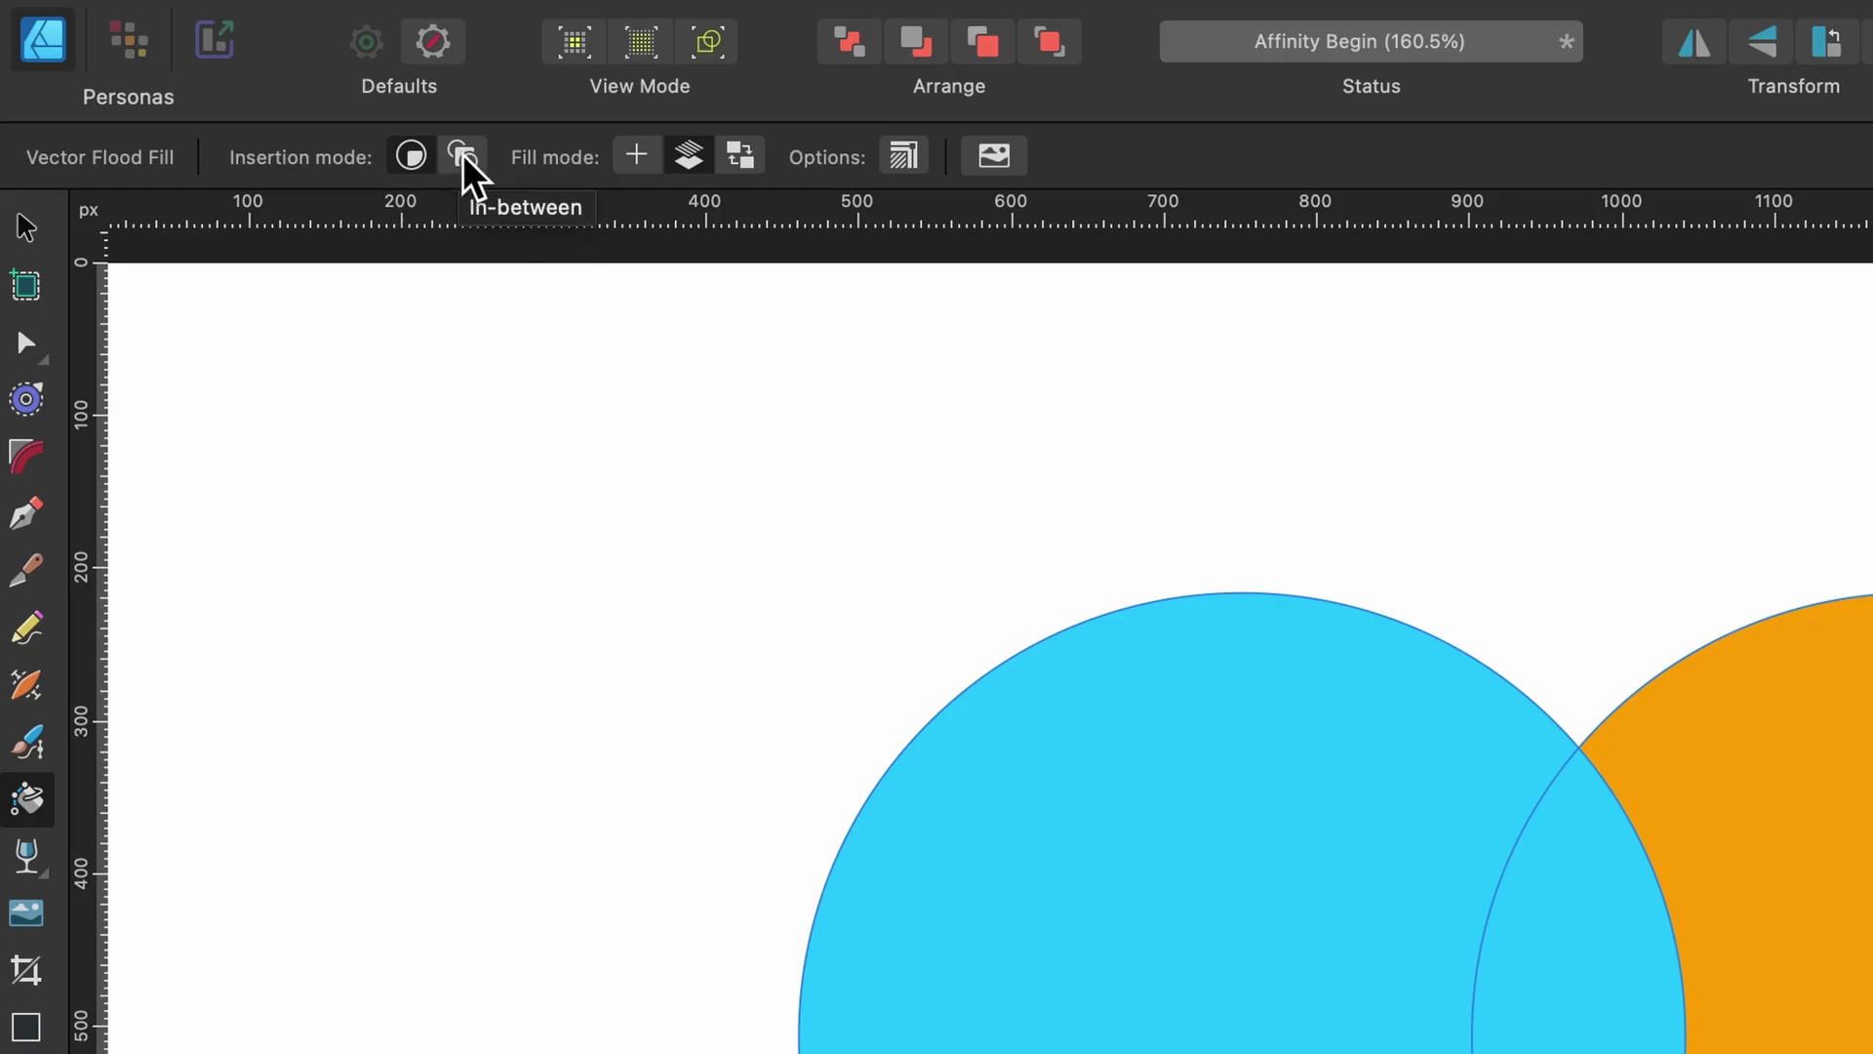
left_click(462, 155)
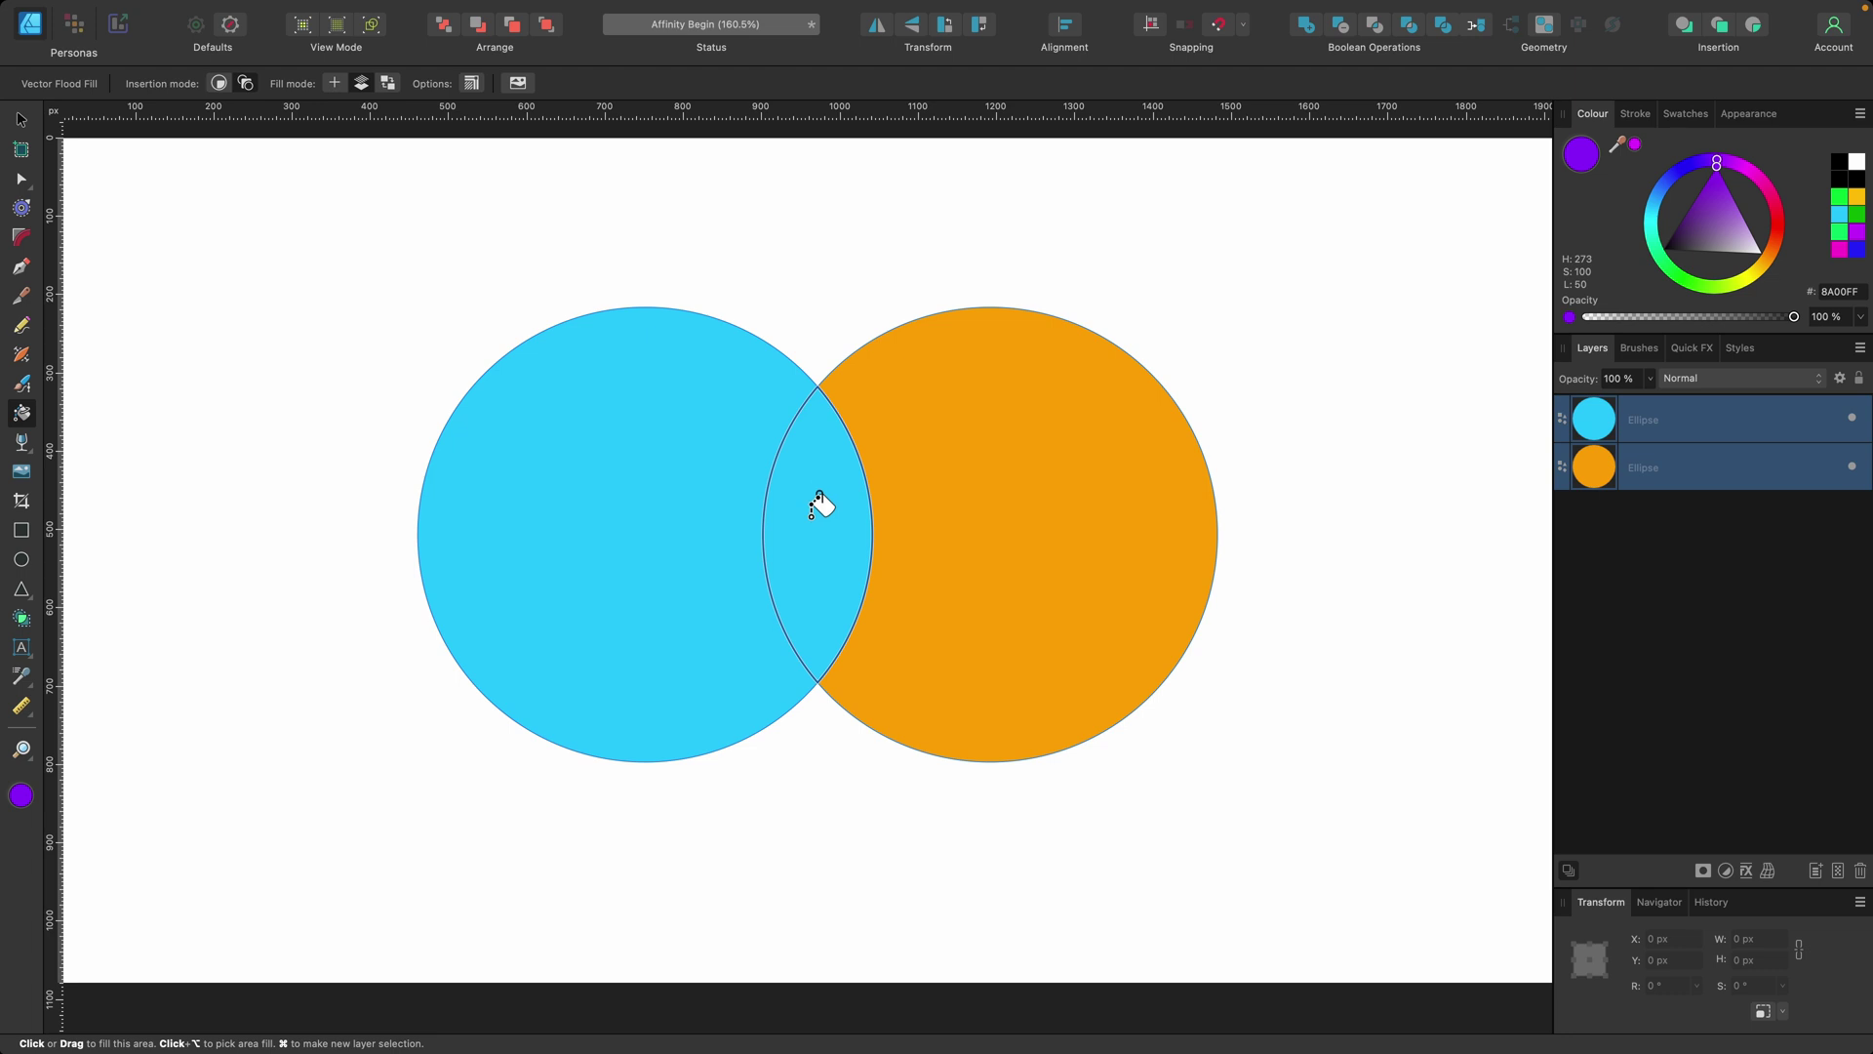
left_click(818, 512)
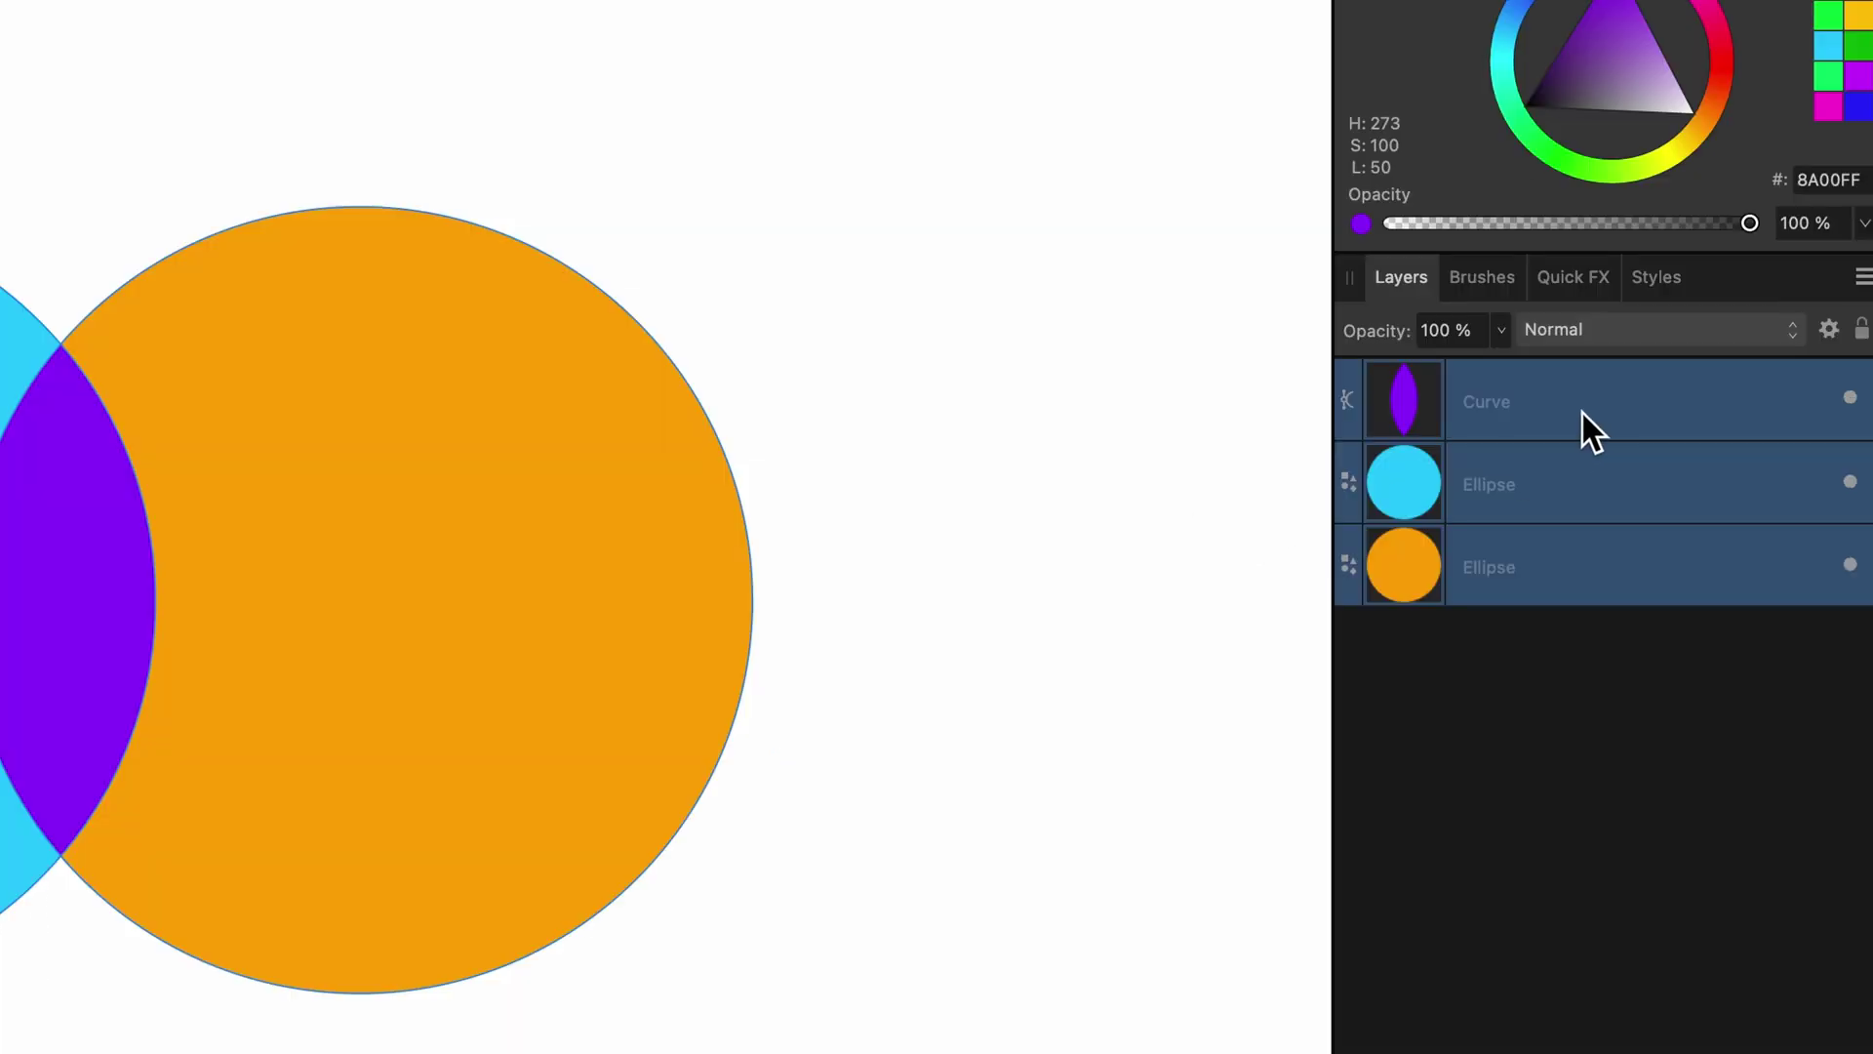
Step: Select the purple Curve layer and move the shape up out of the overlap
left_click(1536, 420)
left_click_drag(43, 577, 84, 209)
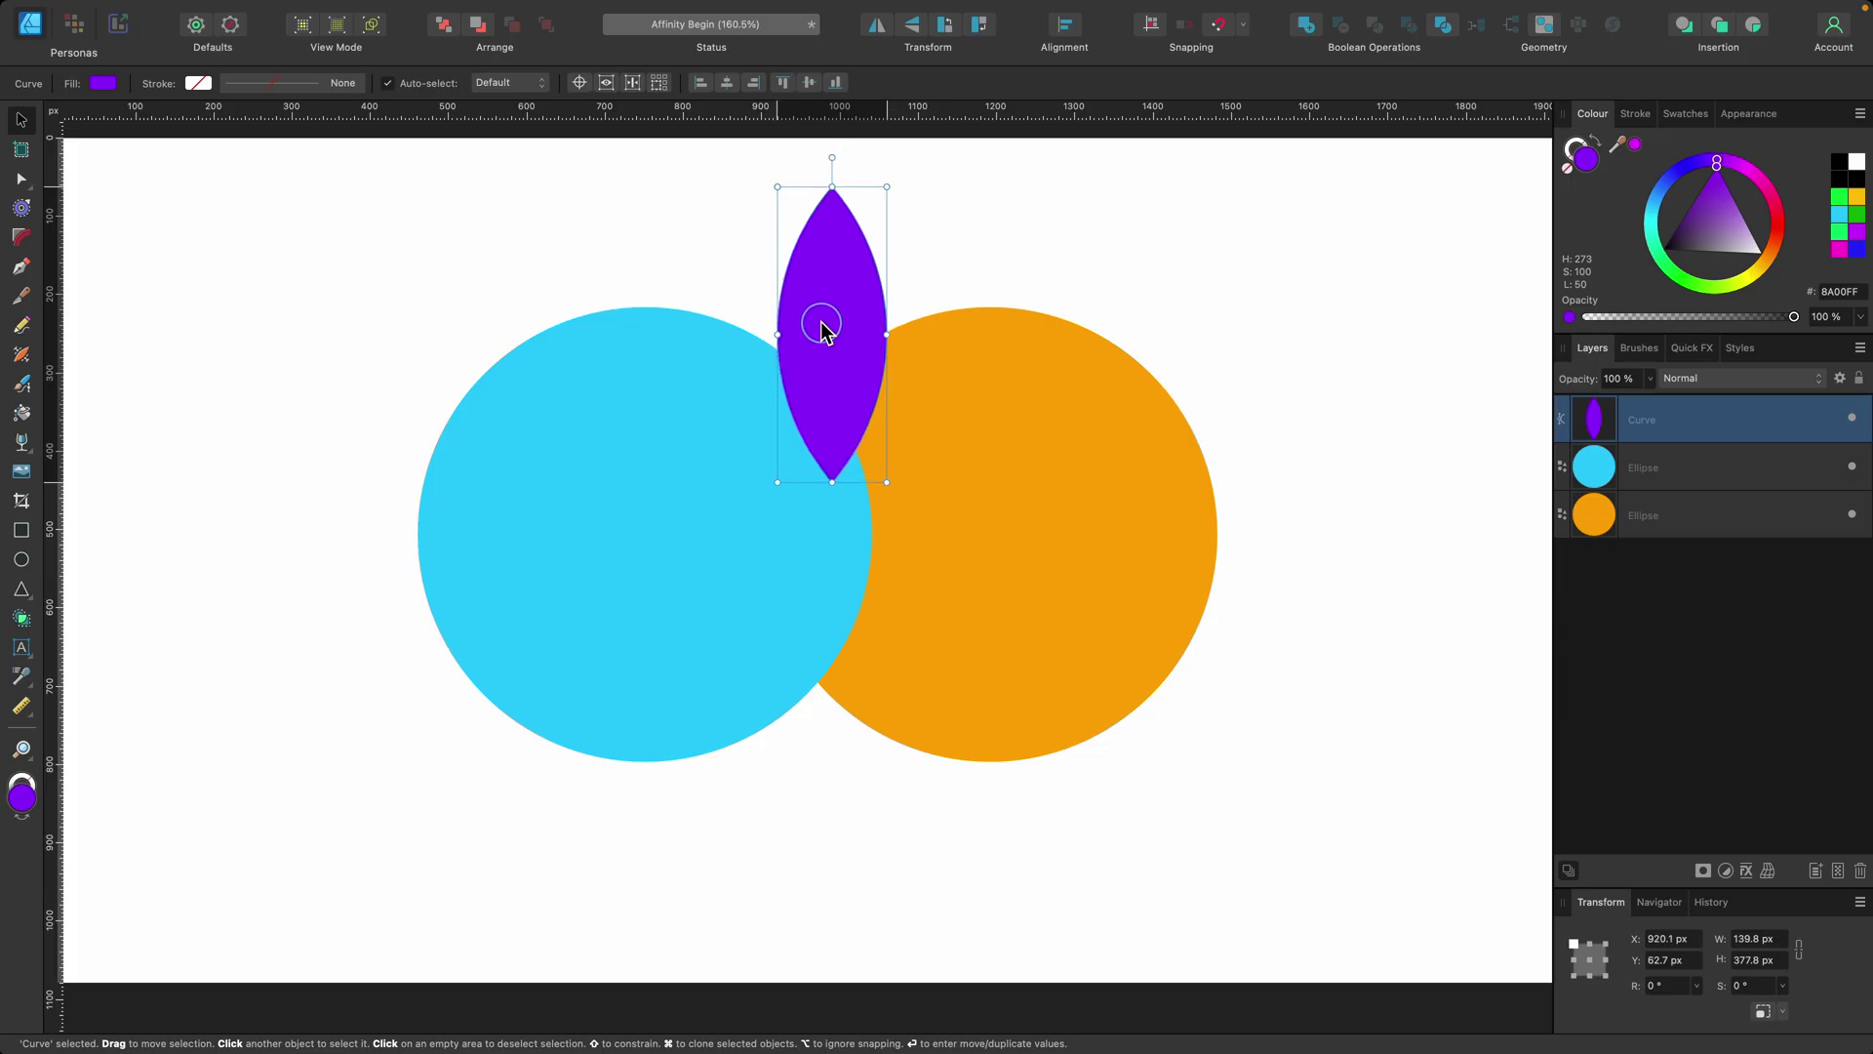
left_click_drag(822, 327, 786, 351)
Step: Move the orange circle right and the blue circle left and slightly down, to about X 187 px, Y 263 px
left_click_drag(942, 468, 1112, 468)
left_click(724, 532)
left_click_drag(725, 532, 512, 568)
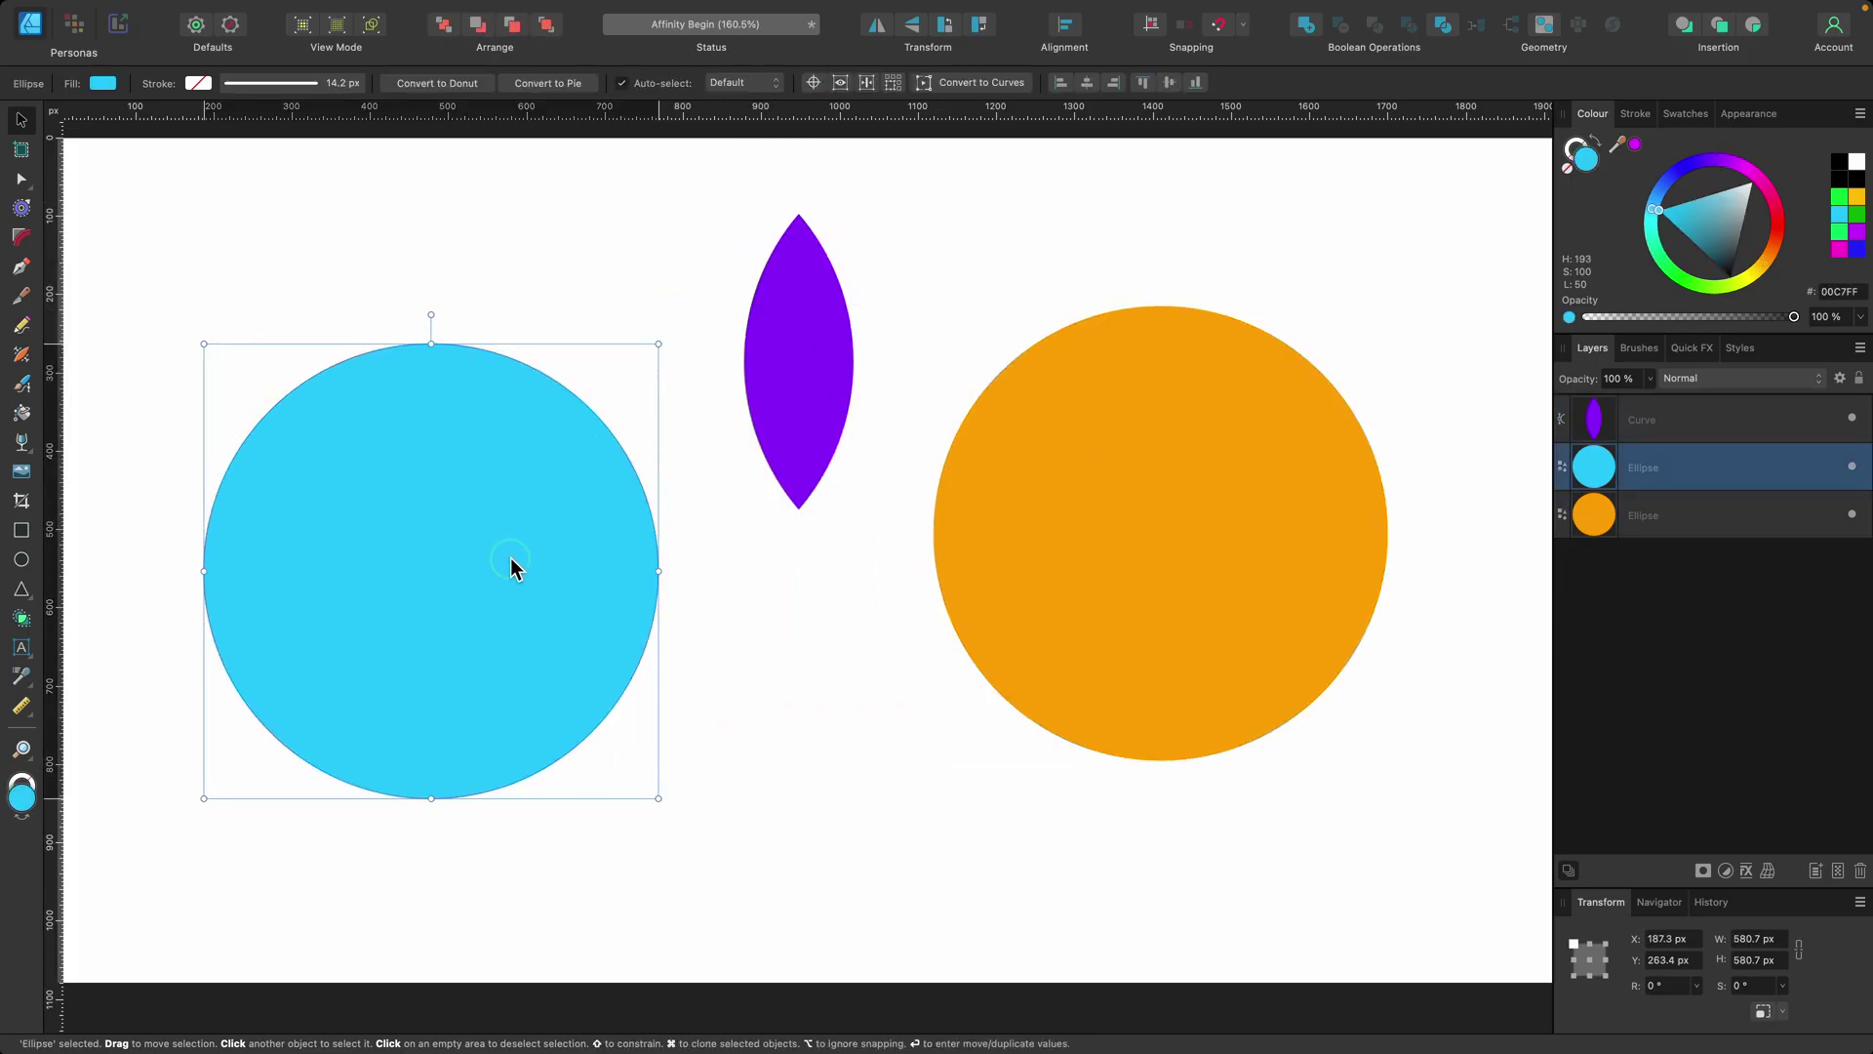
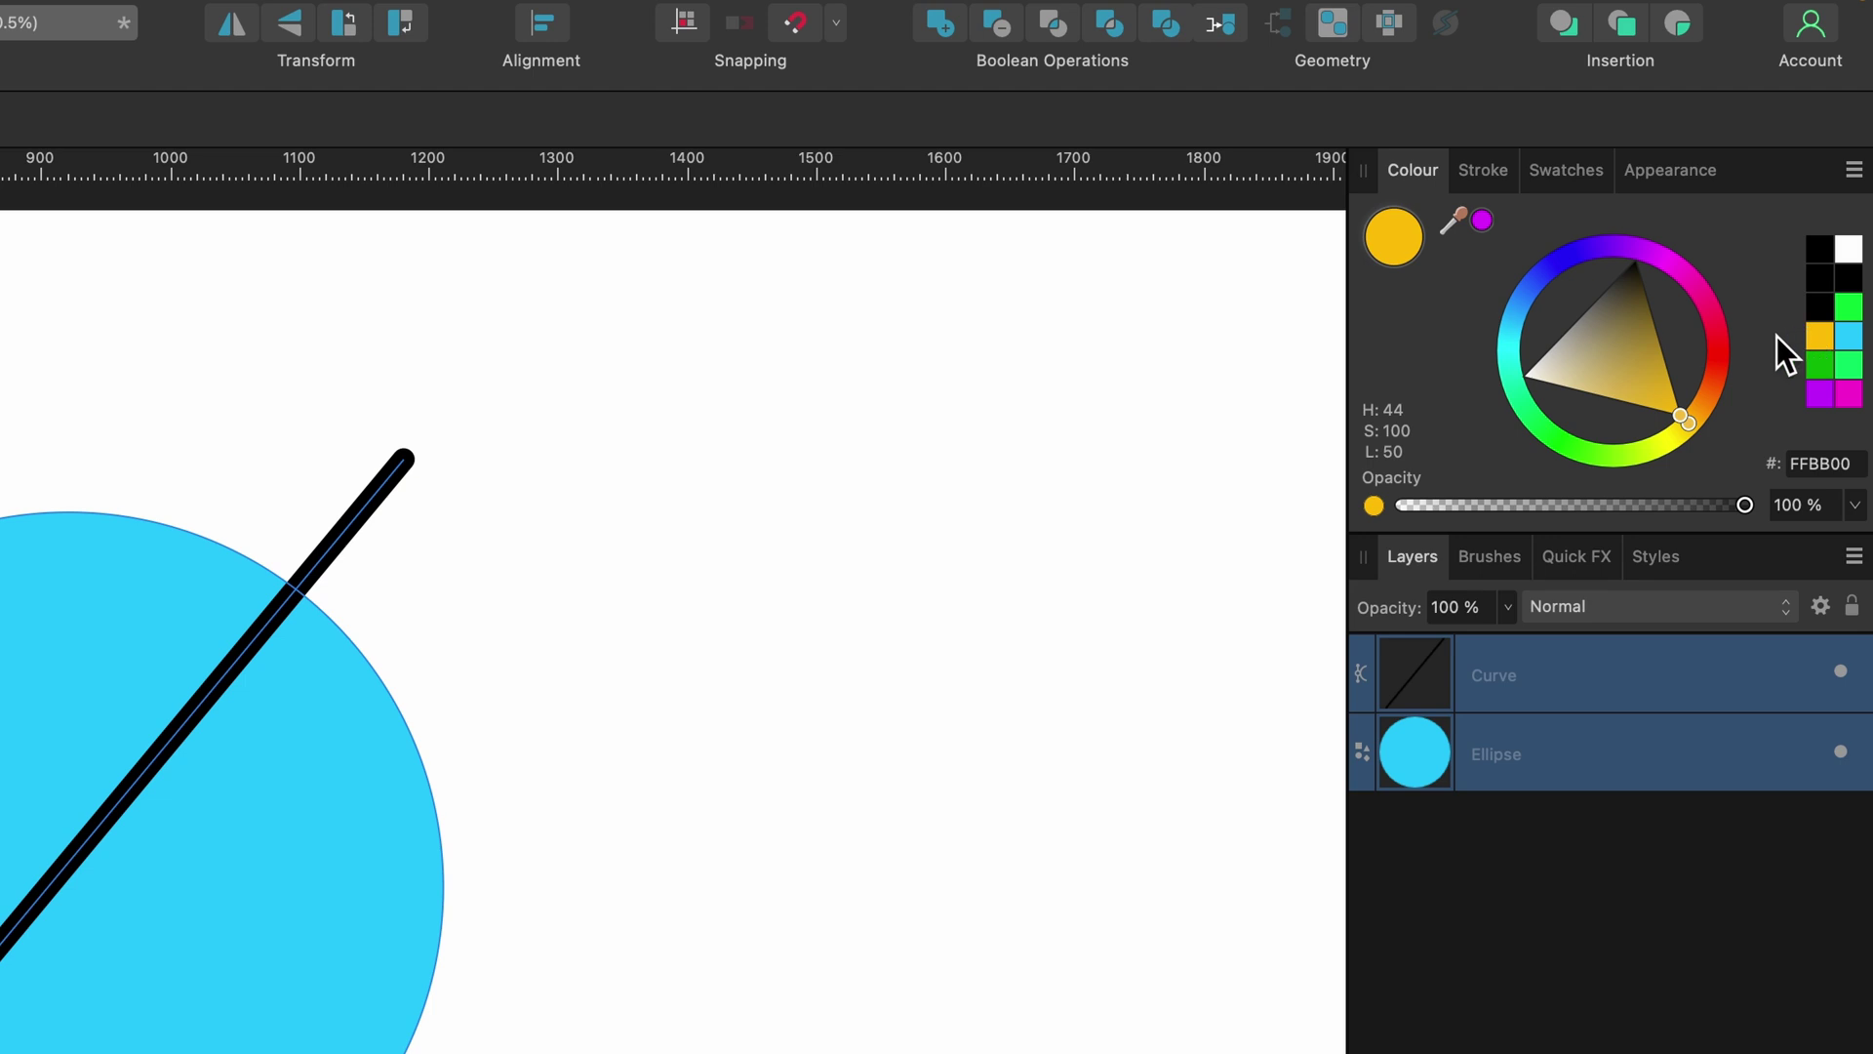
Step: Flood fill the part of the blue circle below the diagonal line with yellow (FFBB00)
scroll(1212, 630, "left", 2)
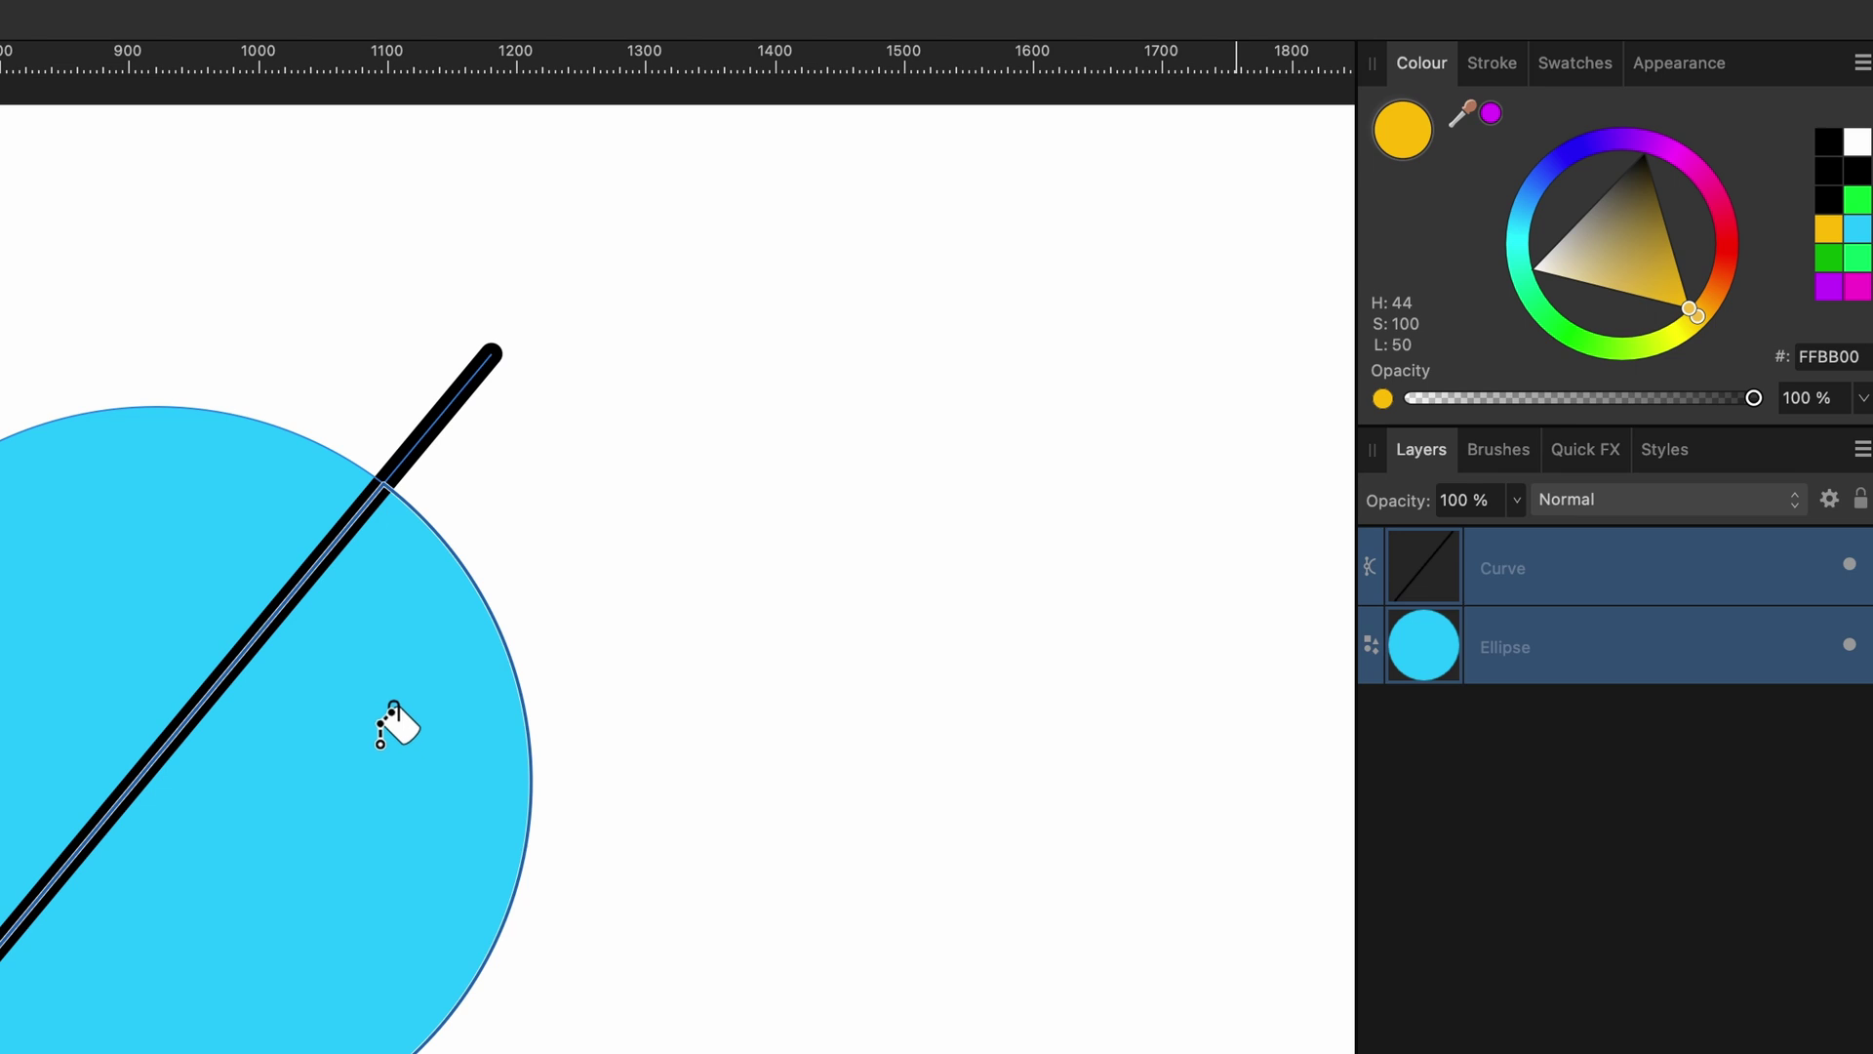
left_click(381, 744)
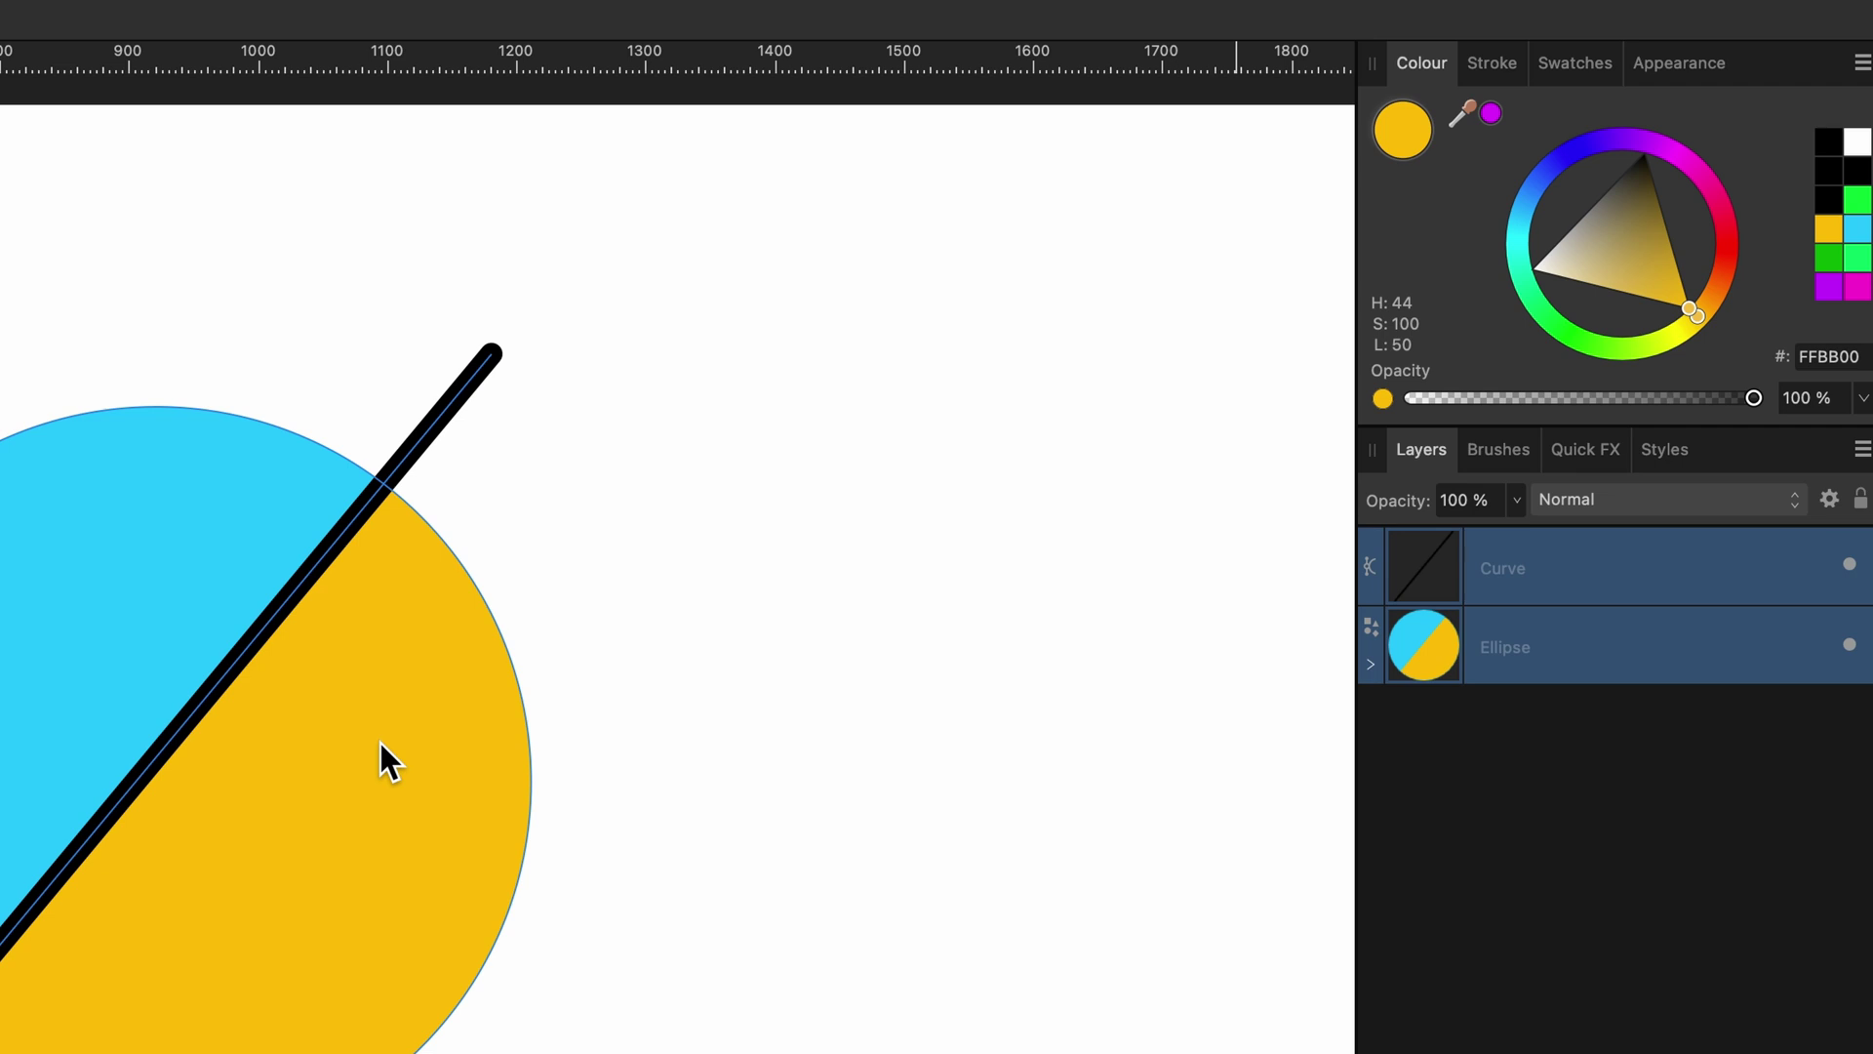
key("v")
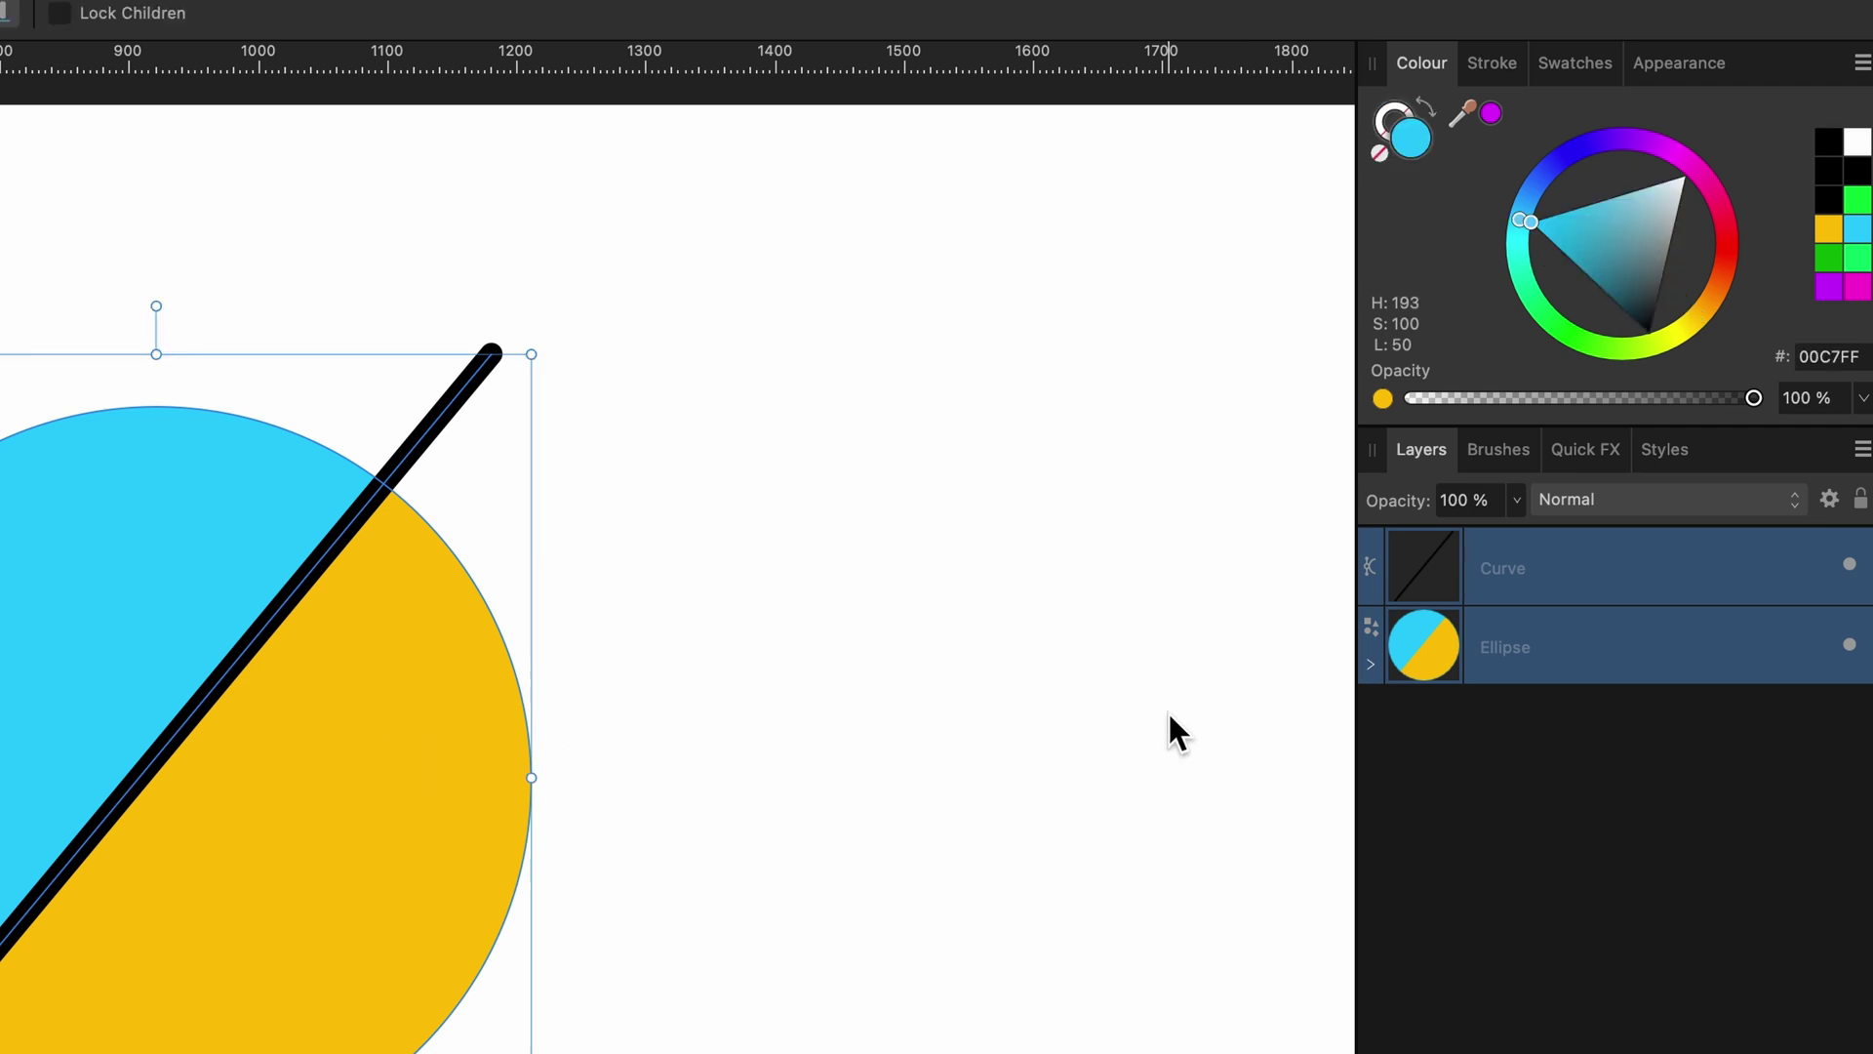
Step: Select the black line's Curve layer, move the line left off the circle, and select the two-coloured circle
left_click(1541, 598)
left_click(1542, 634)
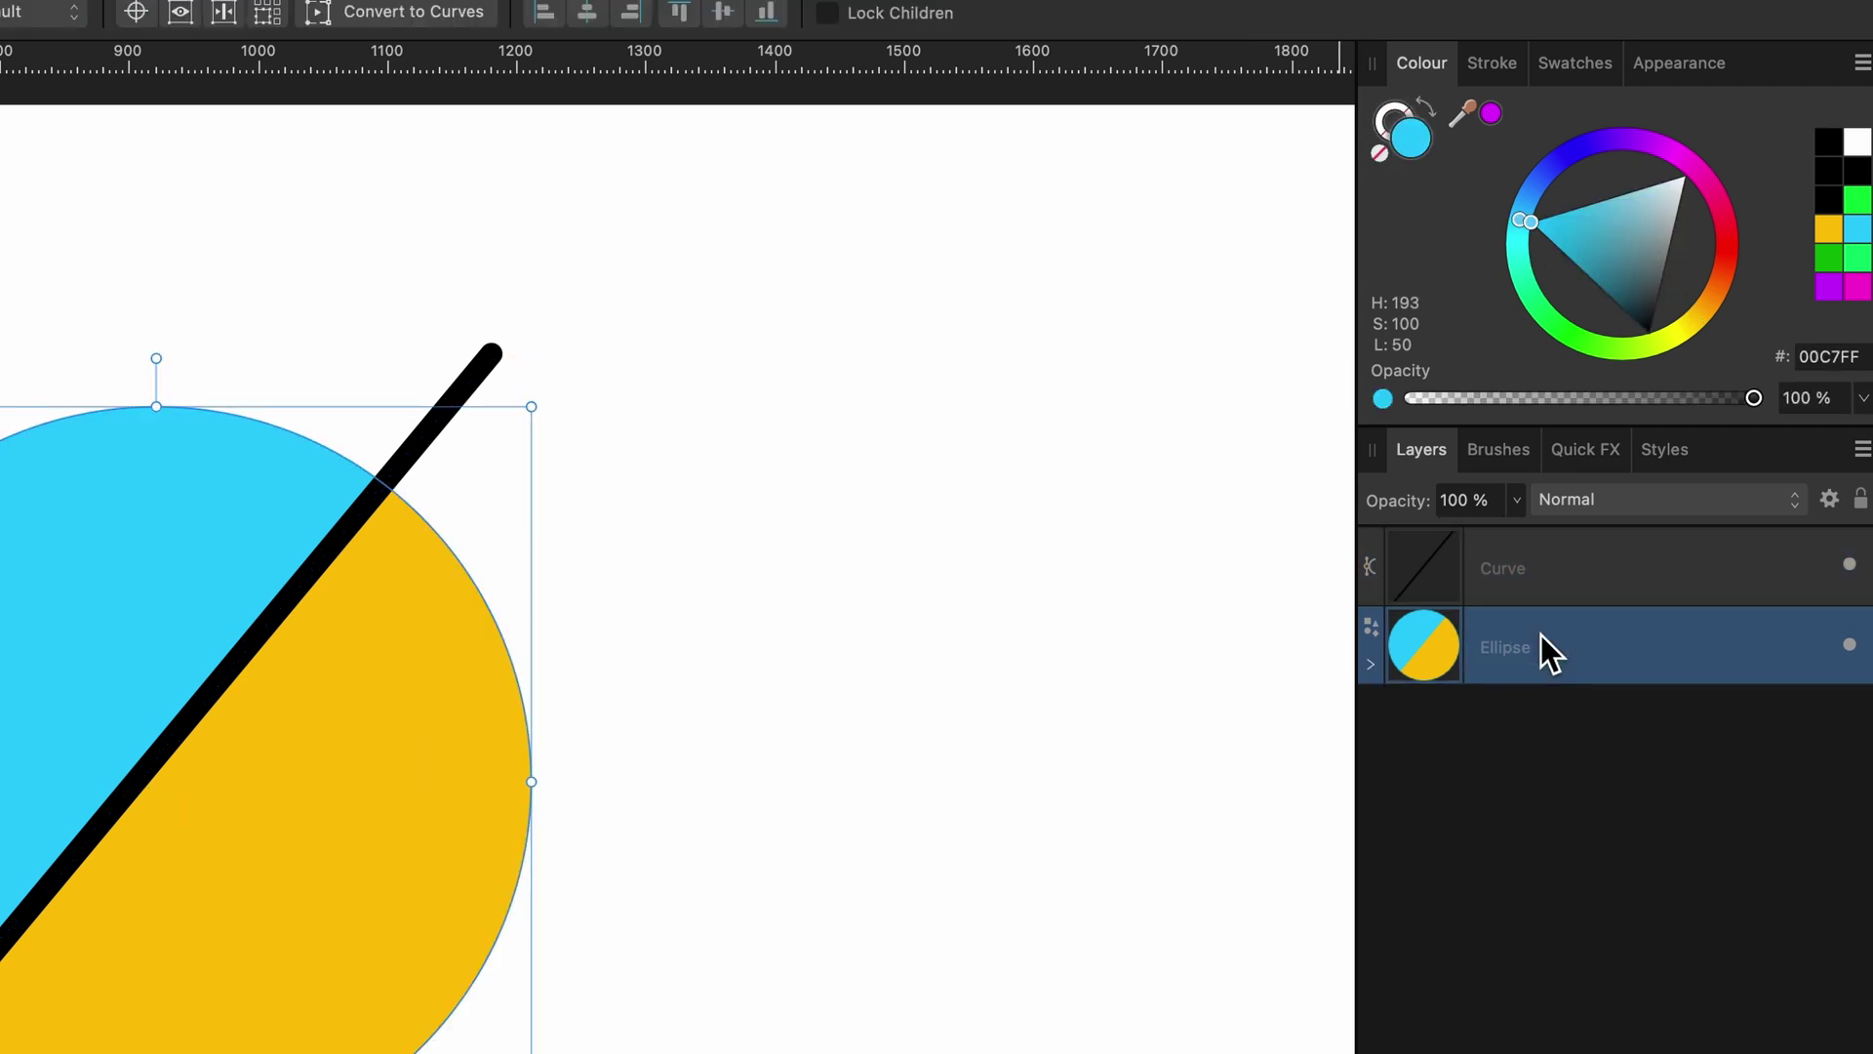
left_click(1532, 566)
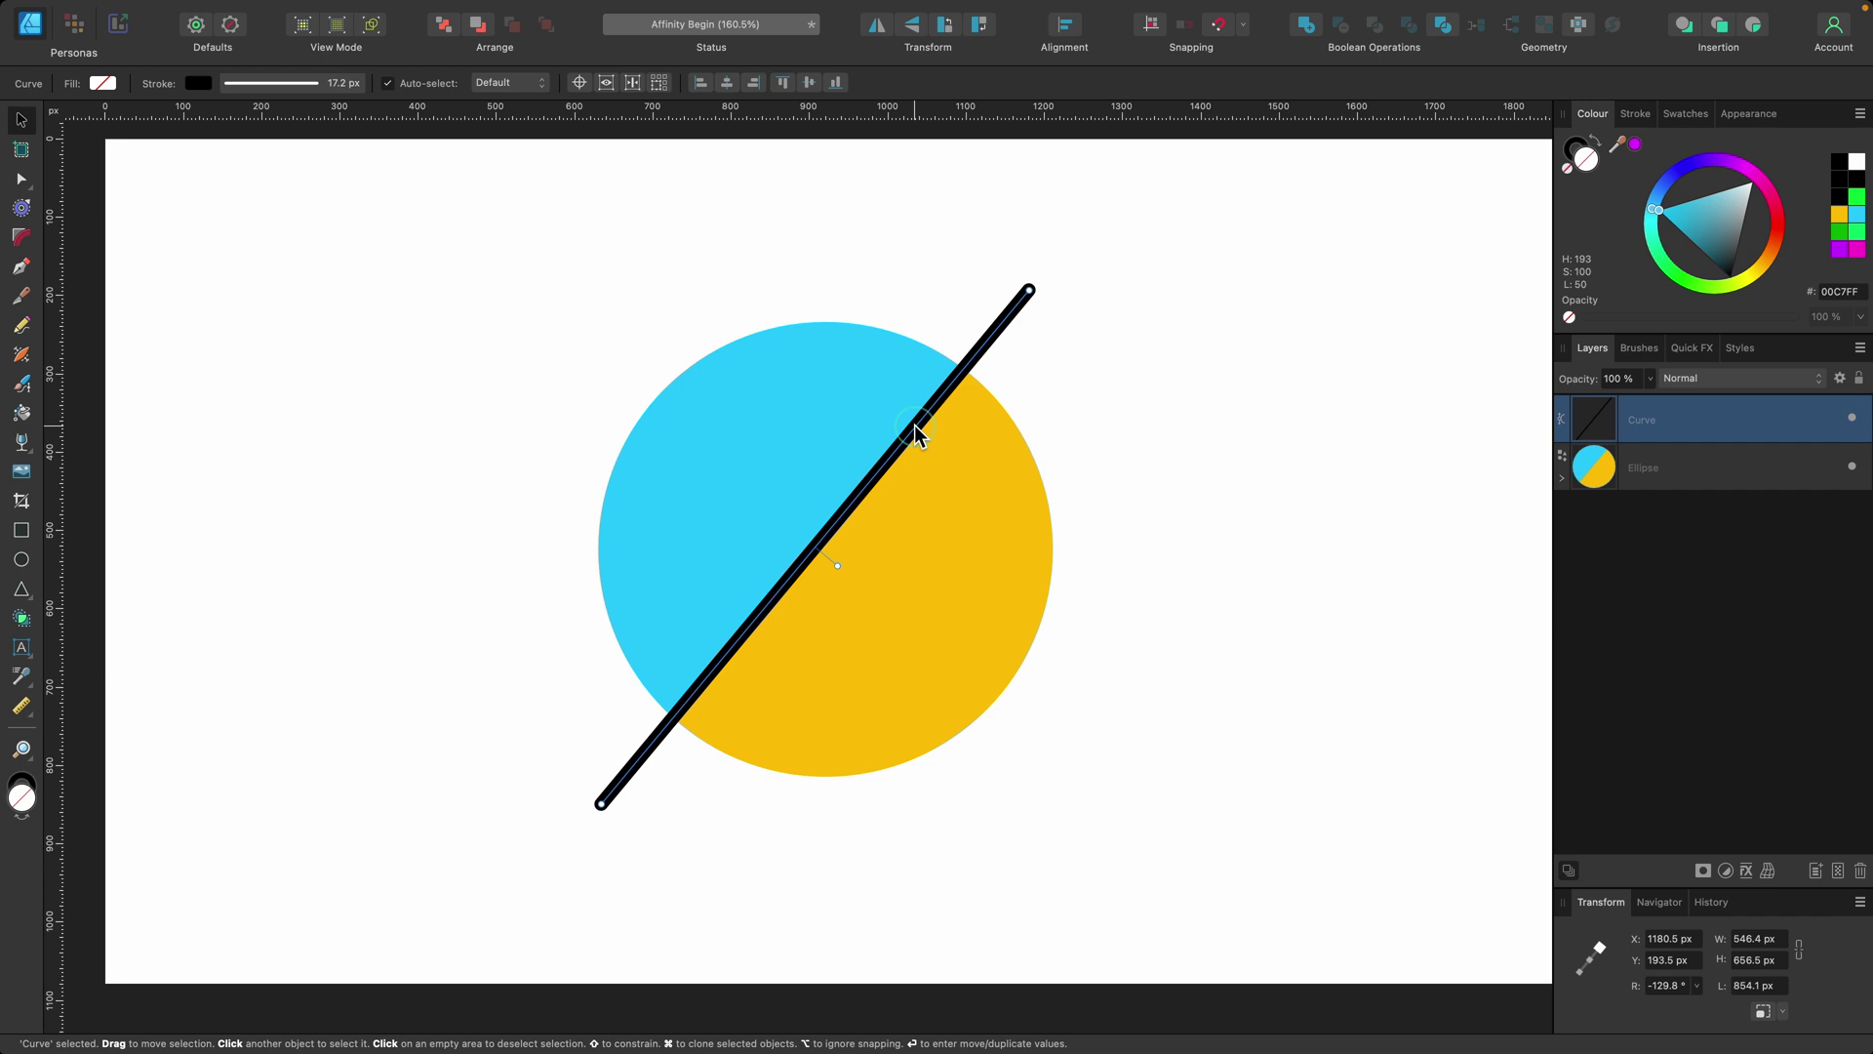
left_click_drag(915, 430, 600, 337)
left_click(819, 389)
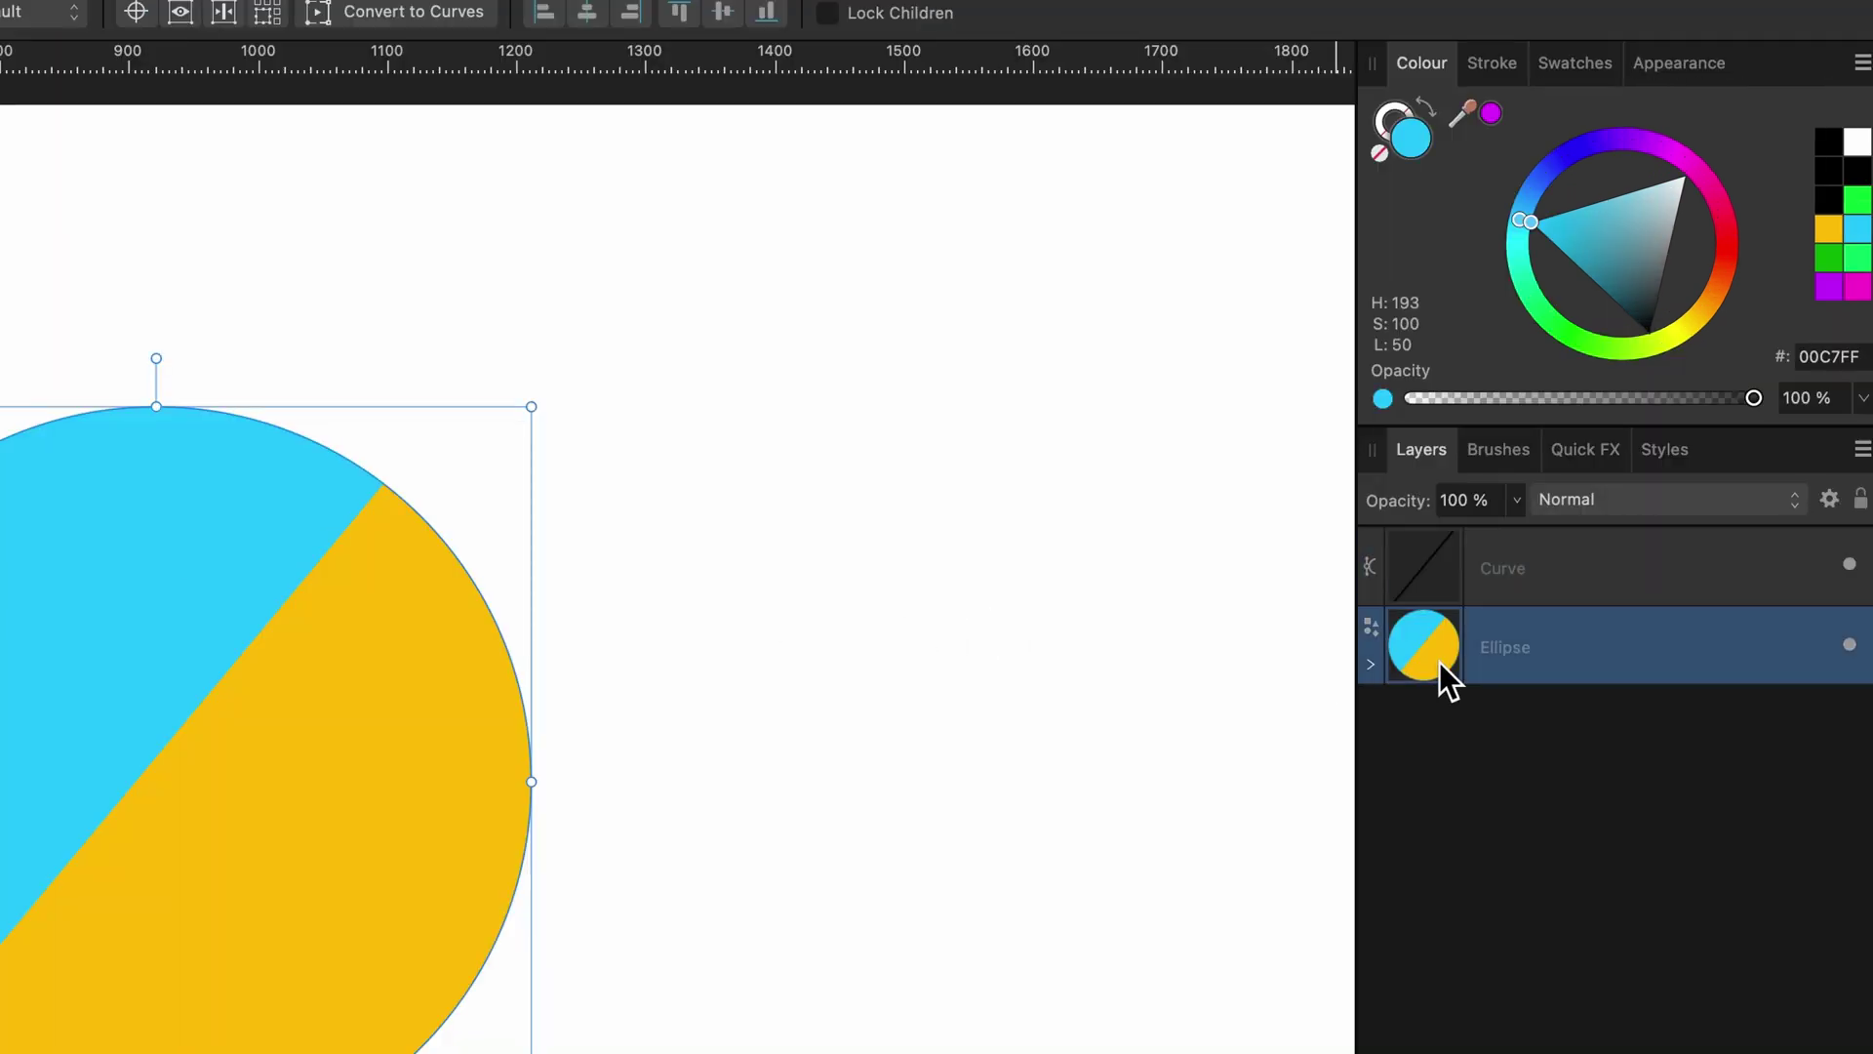
Step: Expand the Ellipse layer, try moving its nested yellow Curve slightly up and left, and undo the move
left_click(1371, 665)
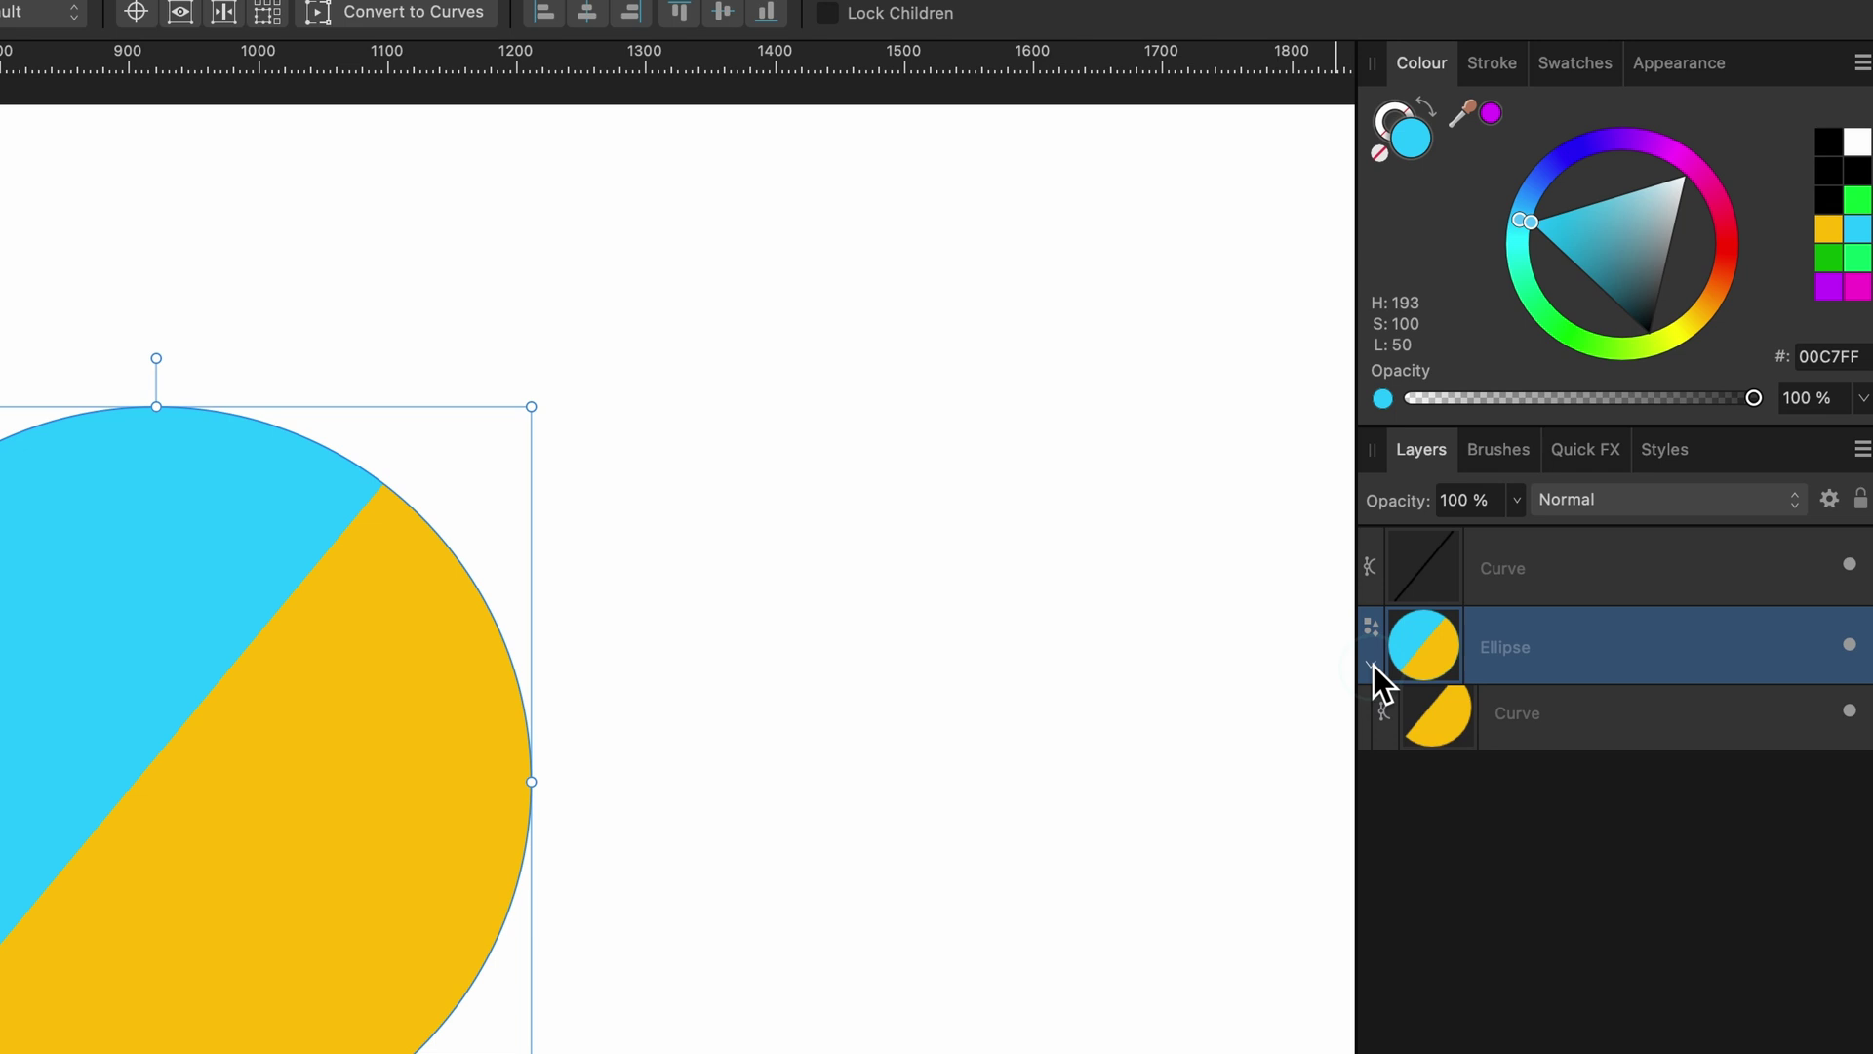
left_click(1592, 717)
left_click_drag(253, 837, 219, 806)
key("ctrl+z")
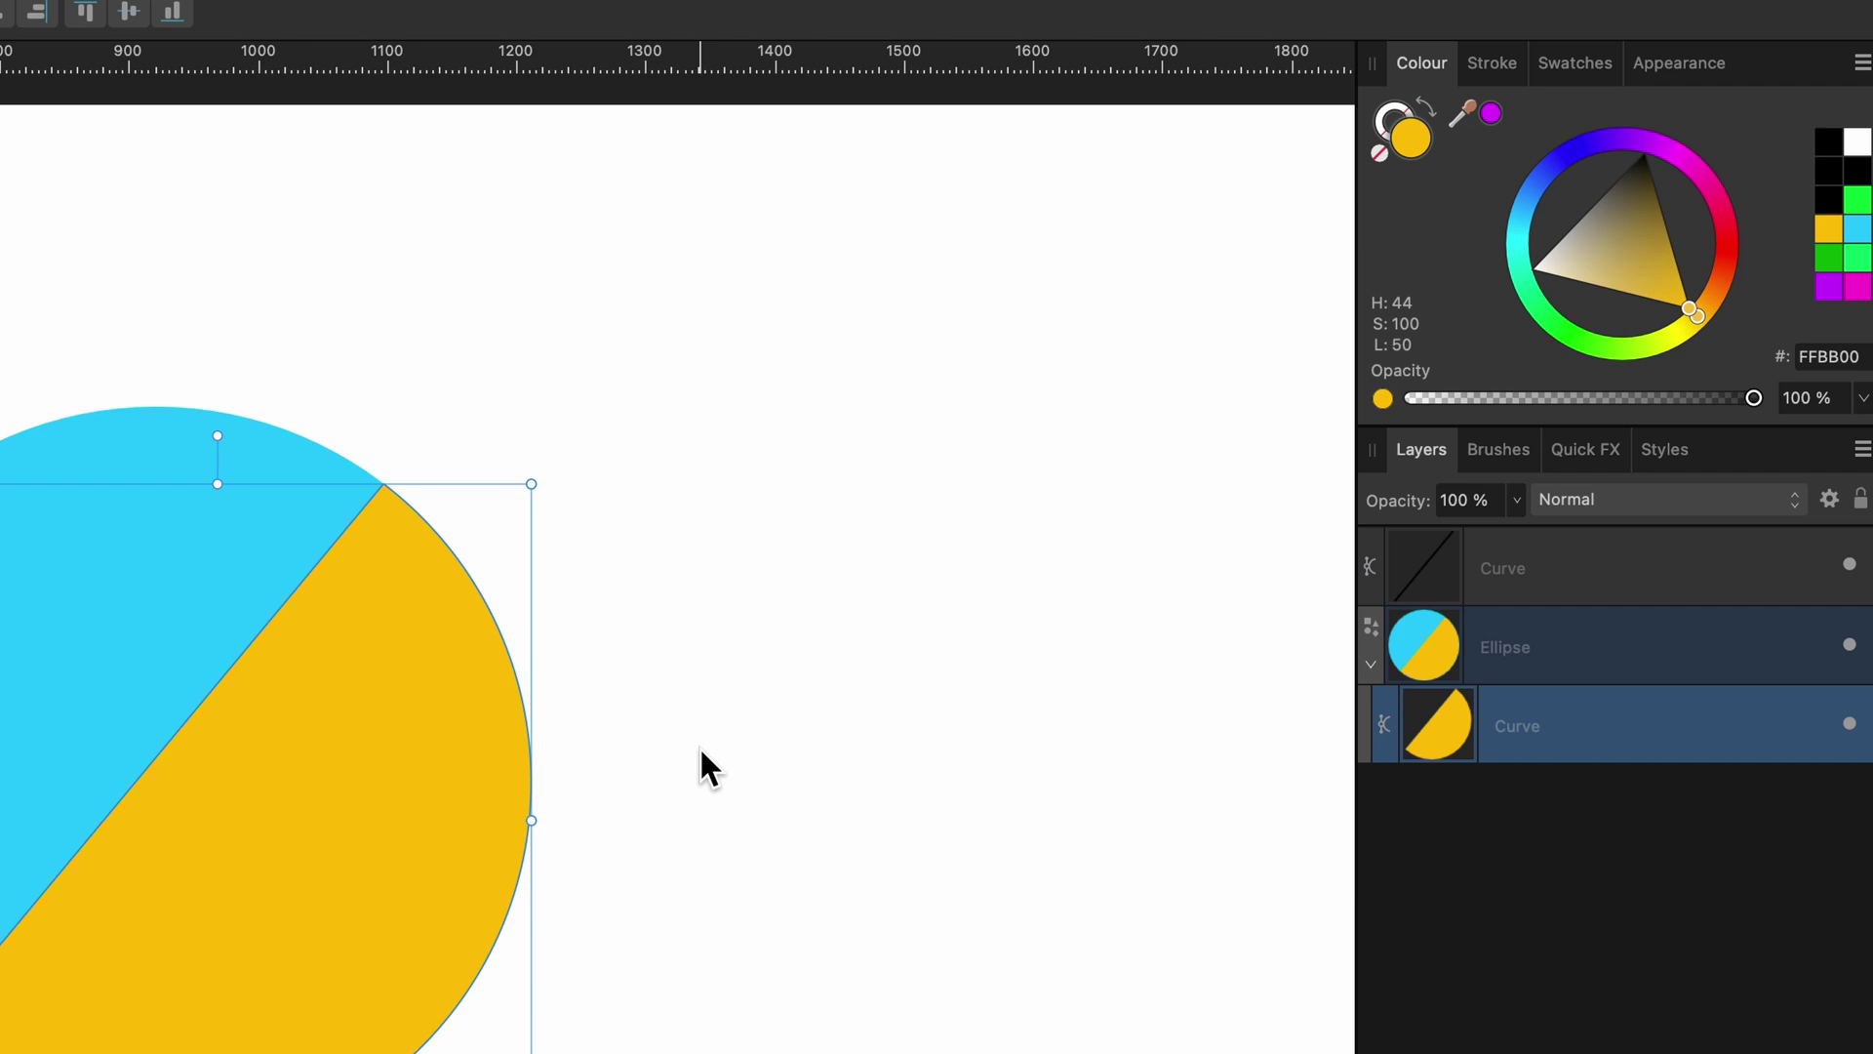
Step: Select the parent Ellipse and its nested yellow Curve in turn to compare how they are layered
left_click(1522, 634)
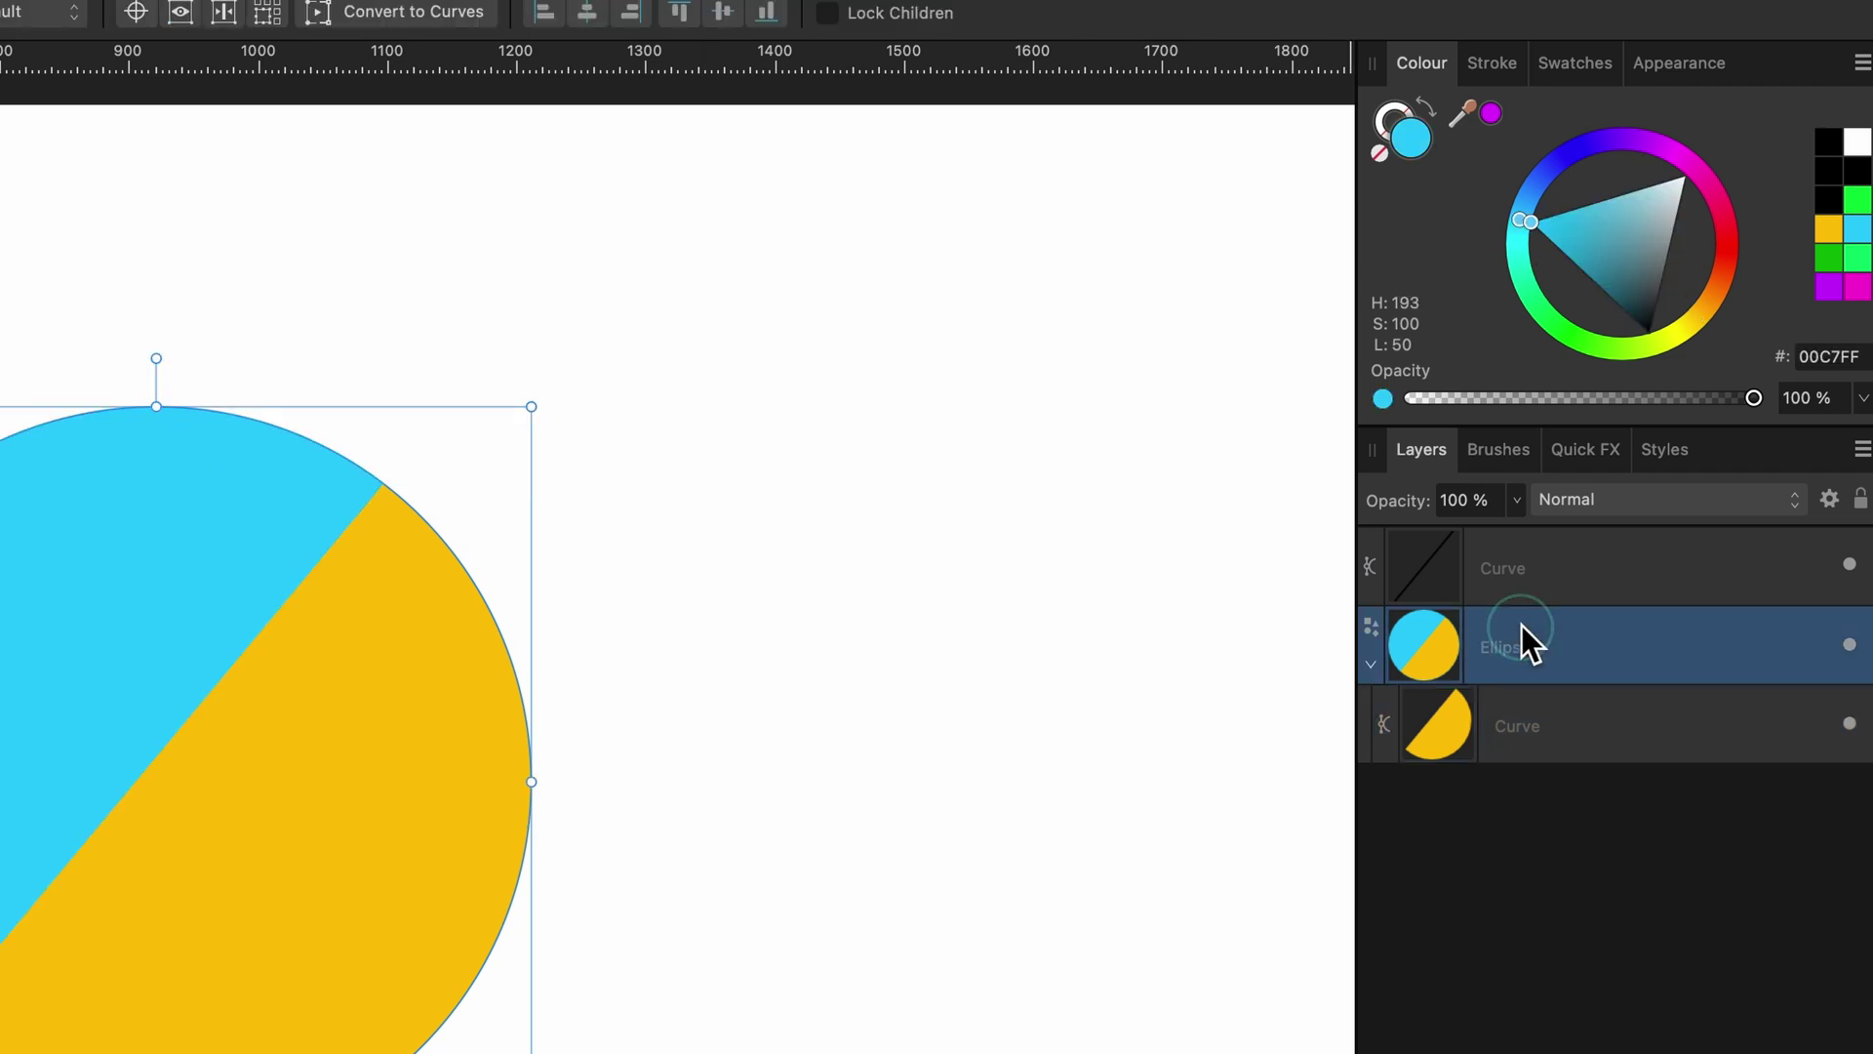
left_click(1486, 722)
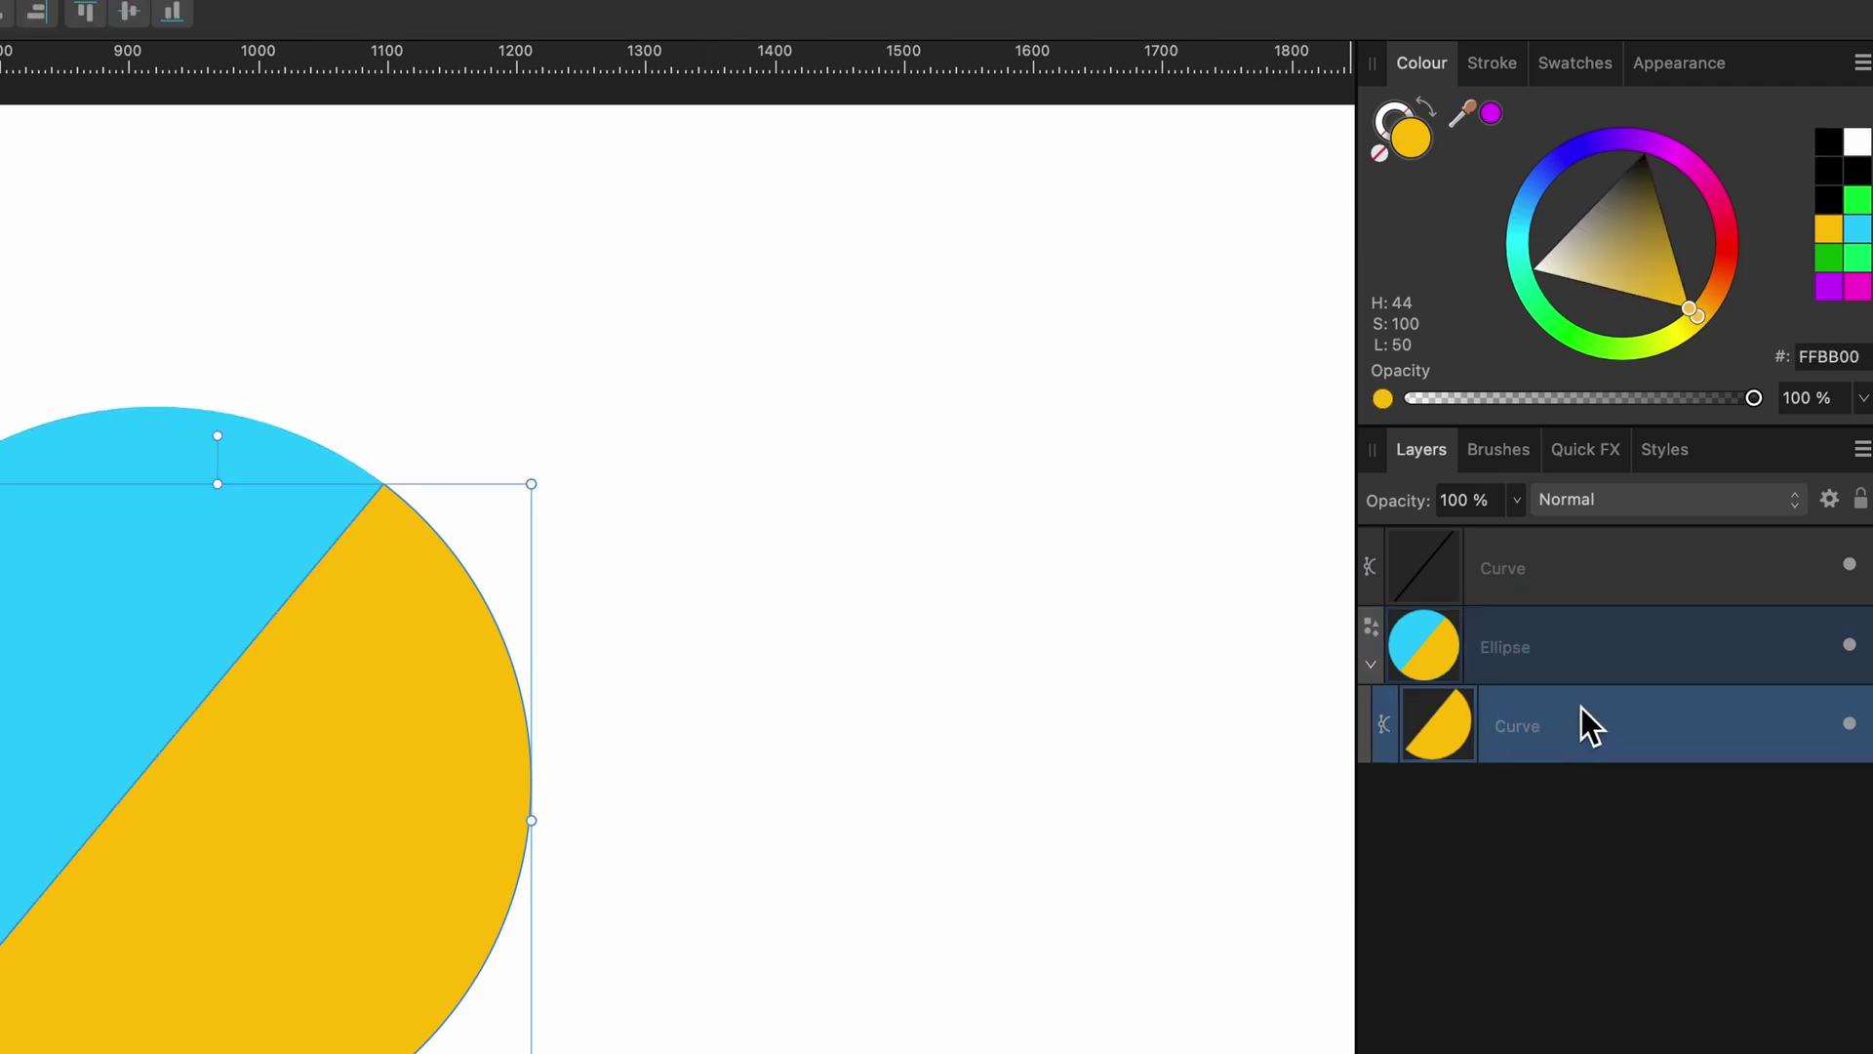
left_click(1563, 654)
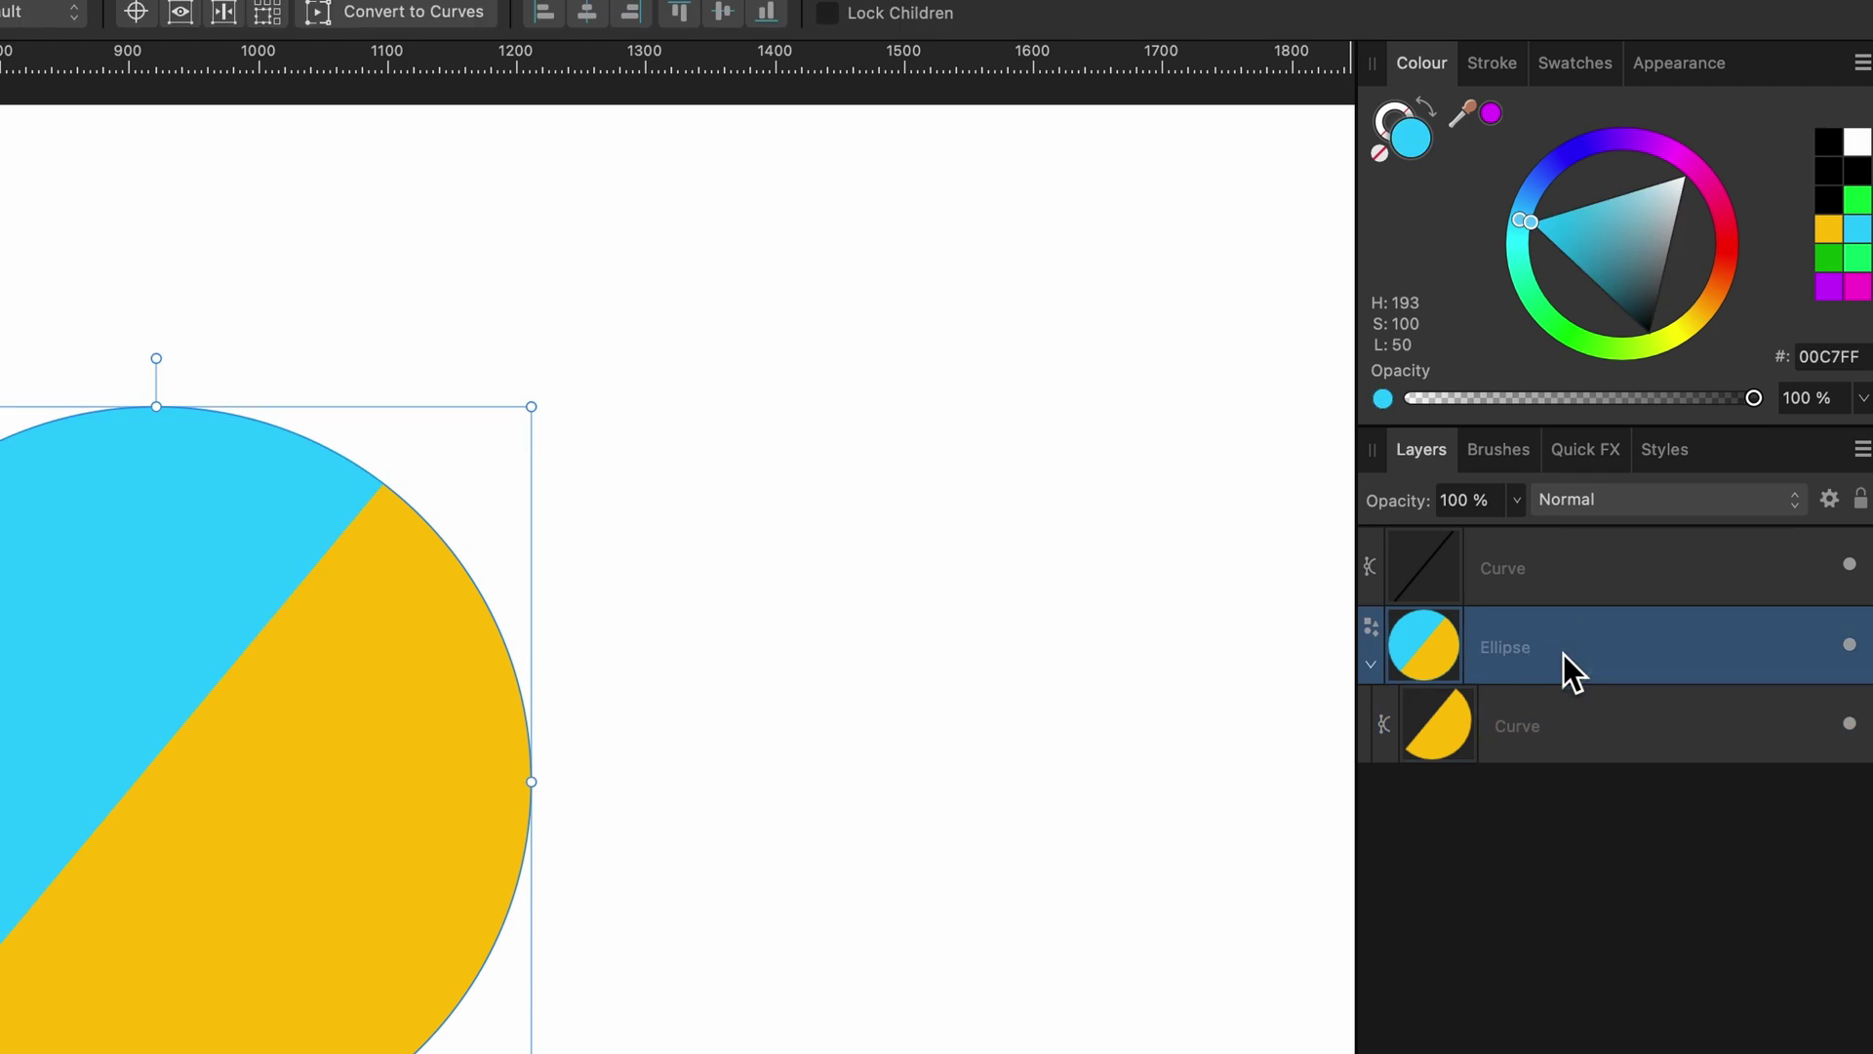
left_click(1571, 719)
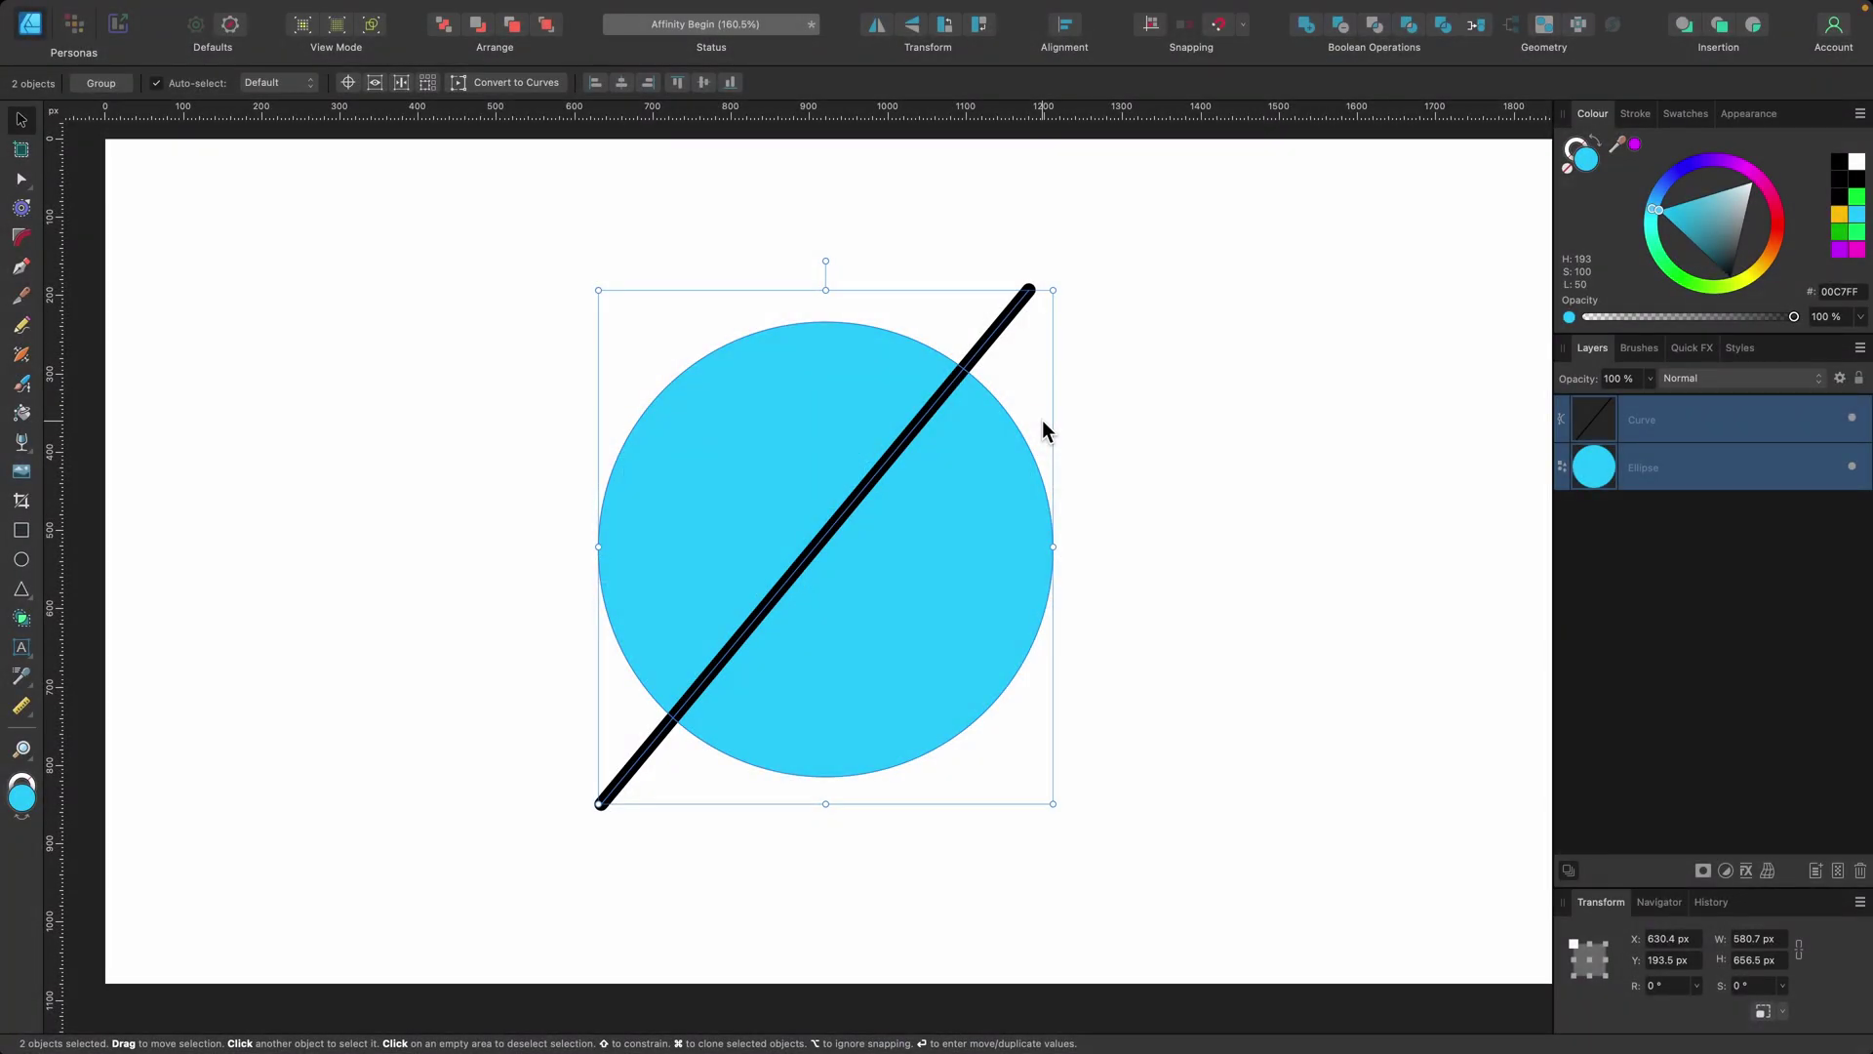
Step: With In-between insertion active, flood fill the circle's area below the diagonal line with yellow (FFBB00)
key("r")
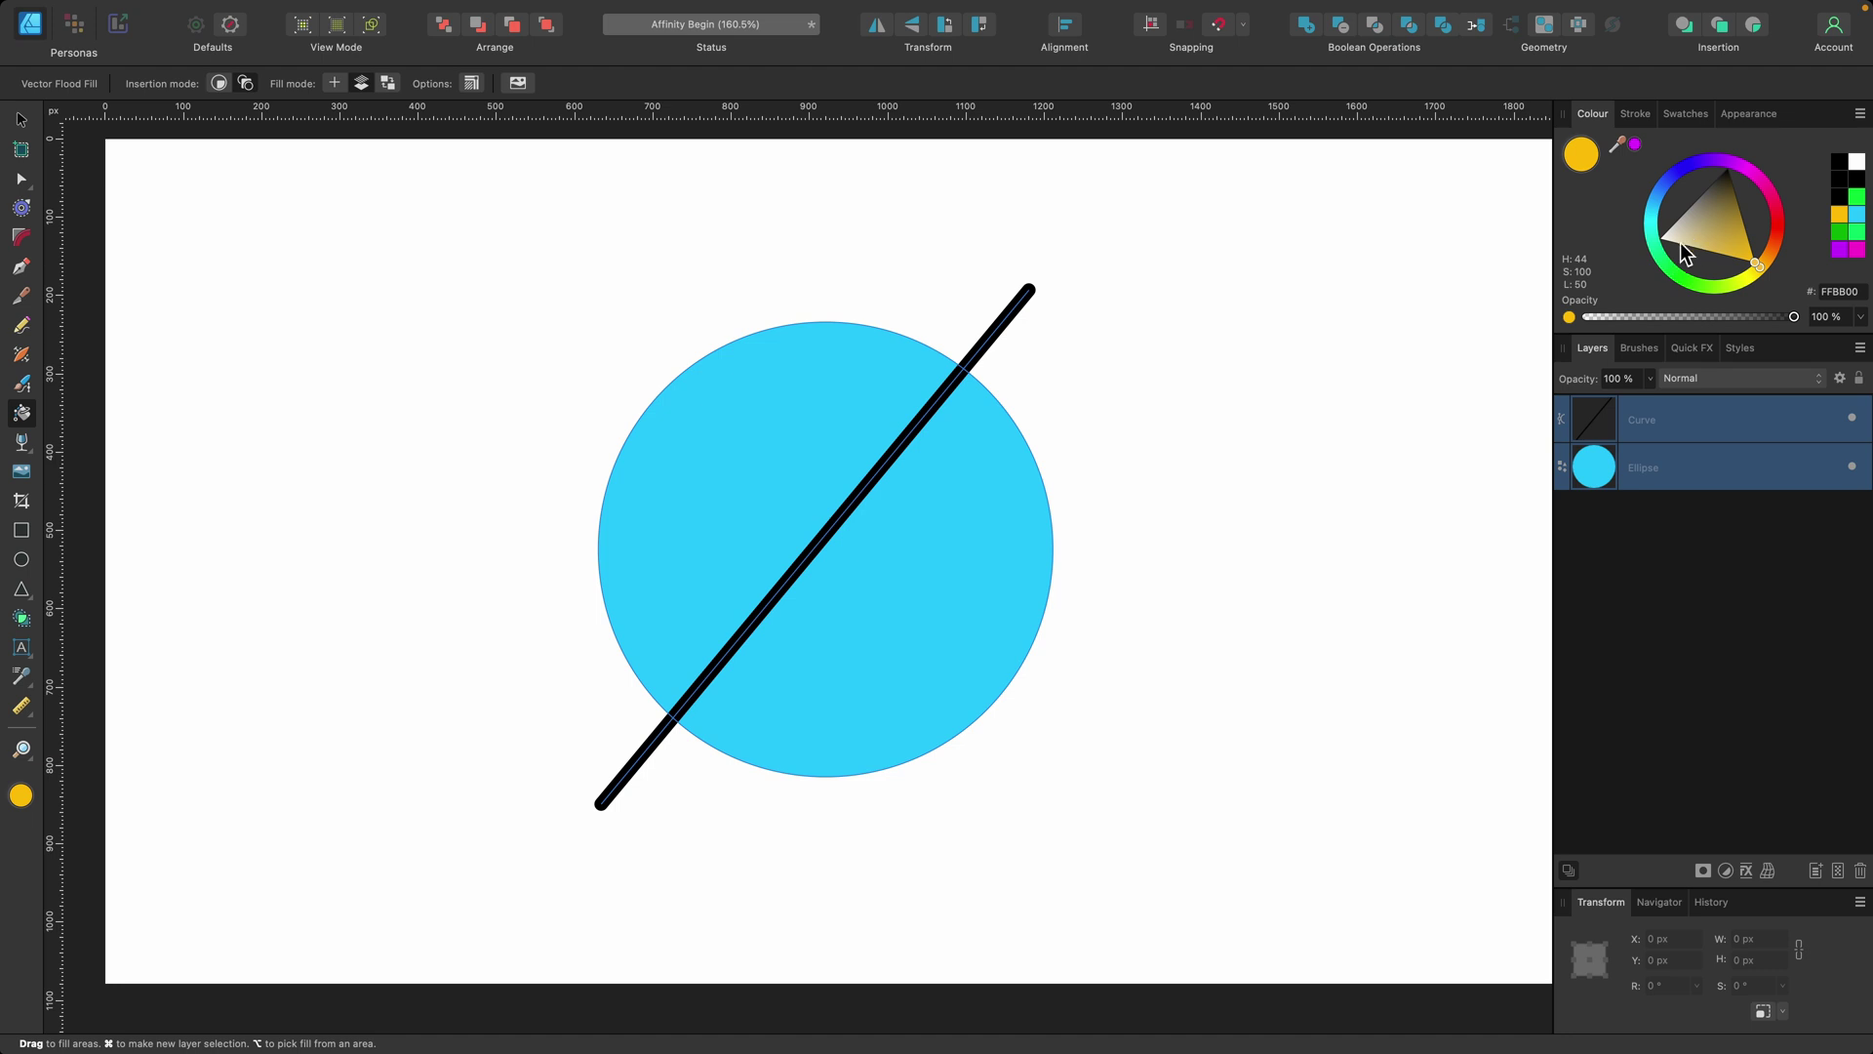
left_click(907, 552)
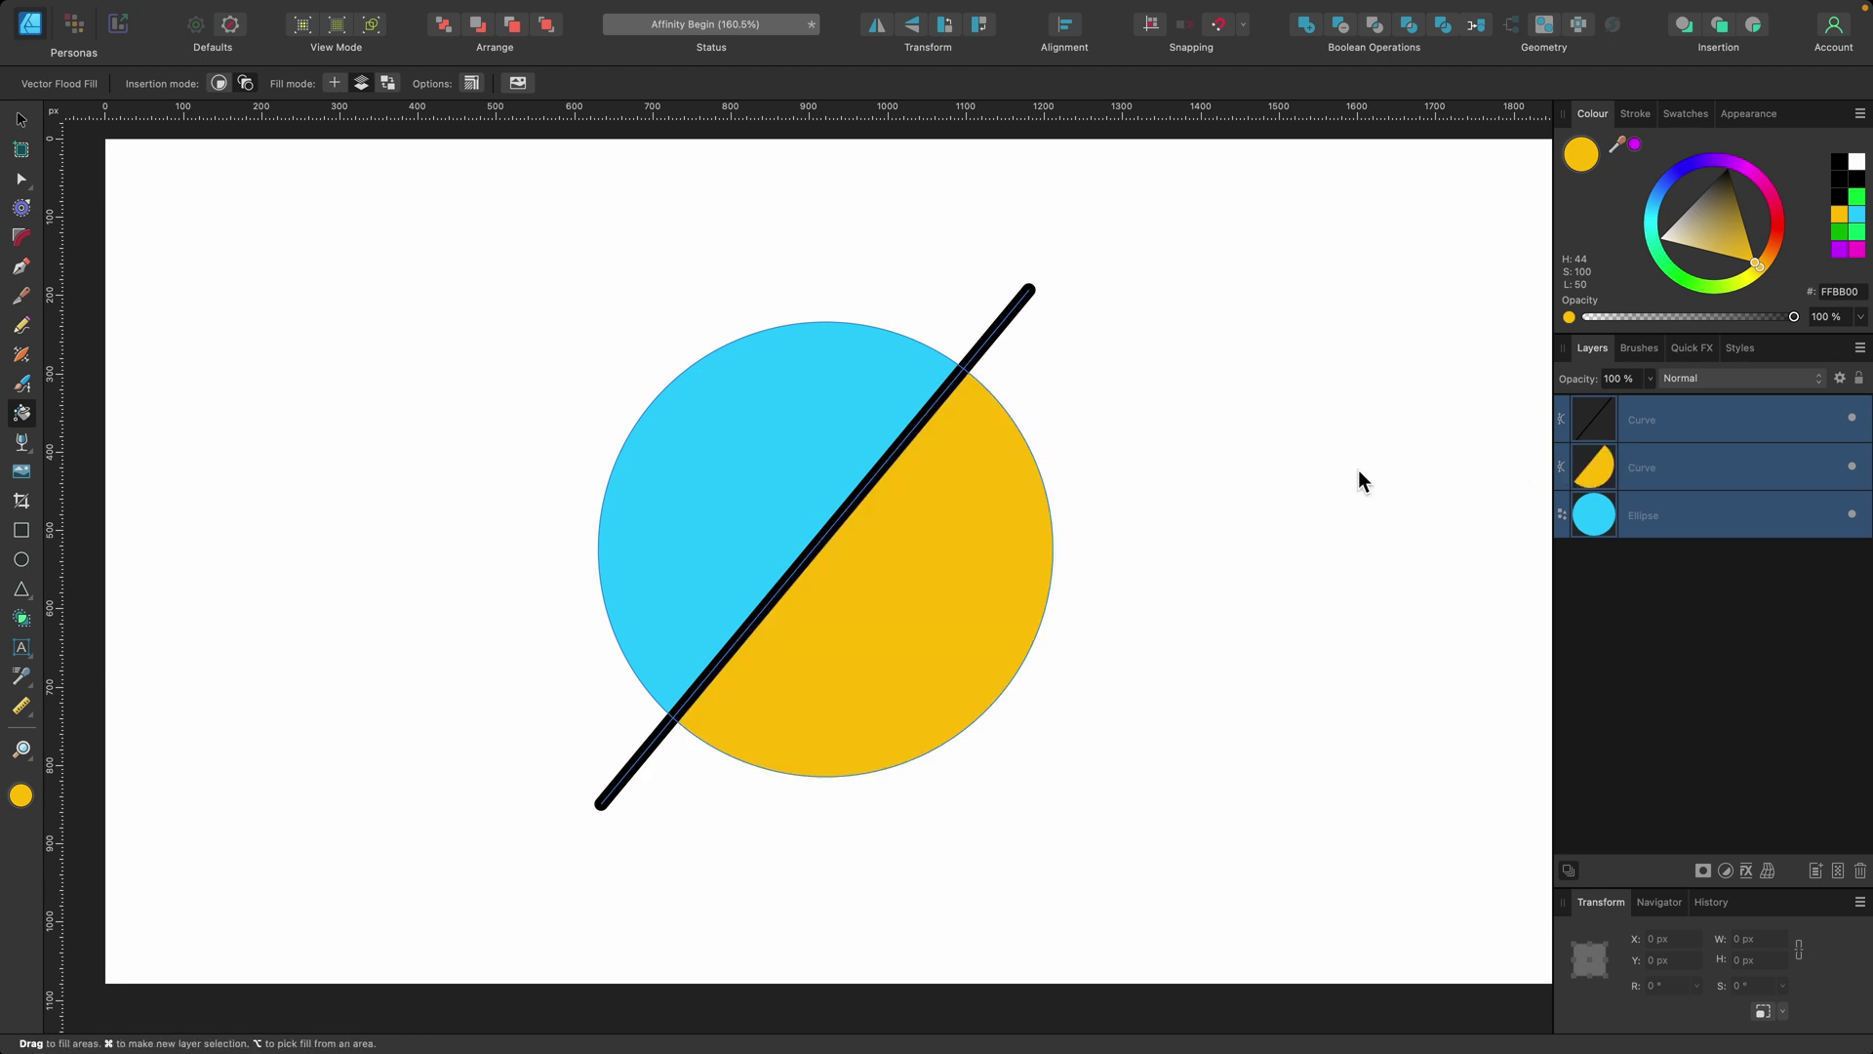
key("v")
Step: Select the line Curve, yellow Curve and blue Ellipse layers in turn to examine their stacking order
left_click(1662, 435)
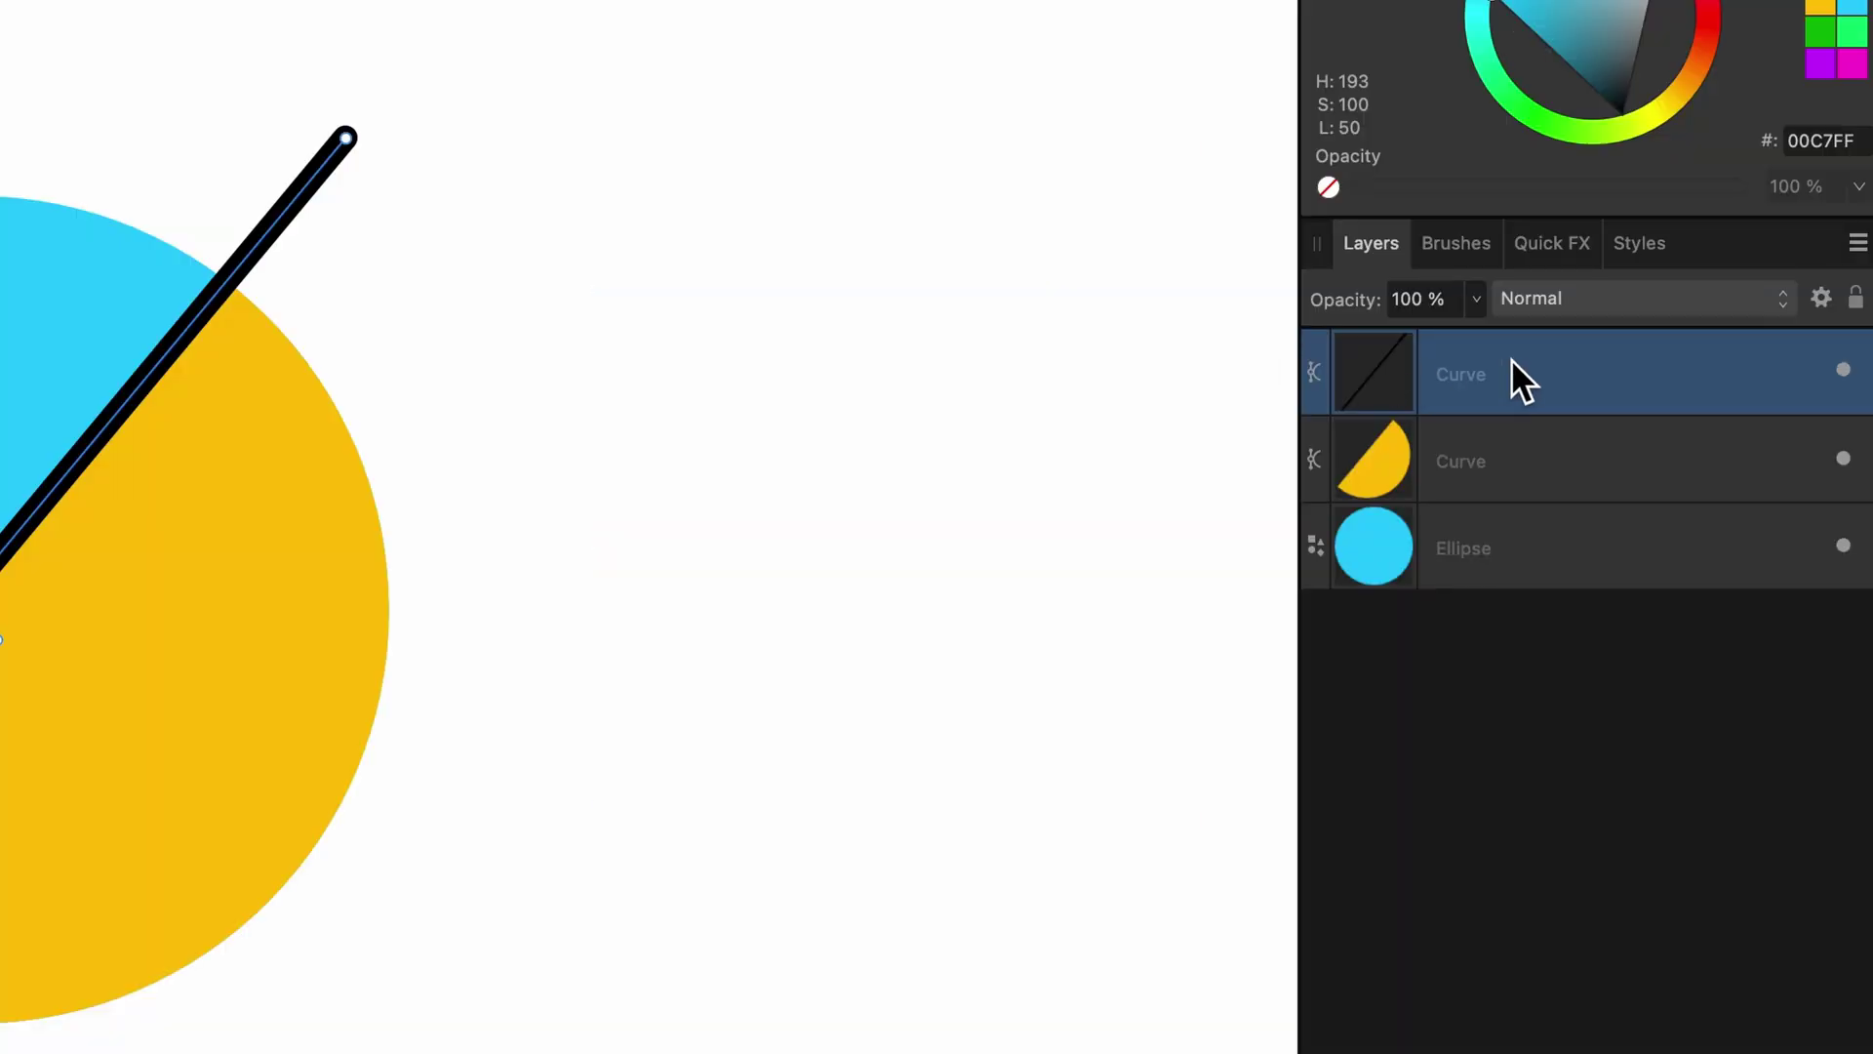
left_click(1524, 466)
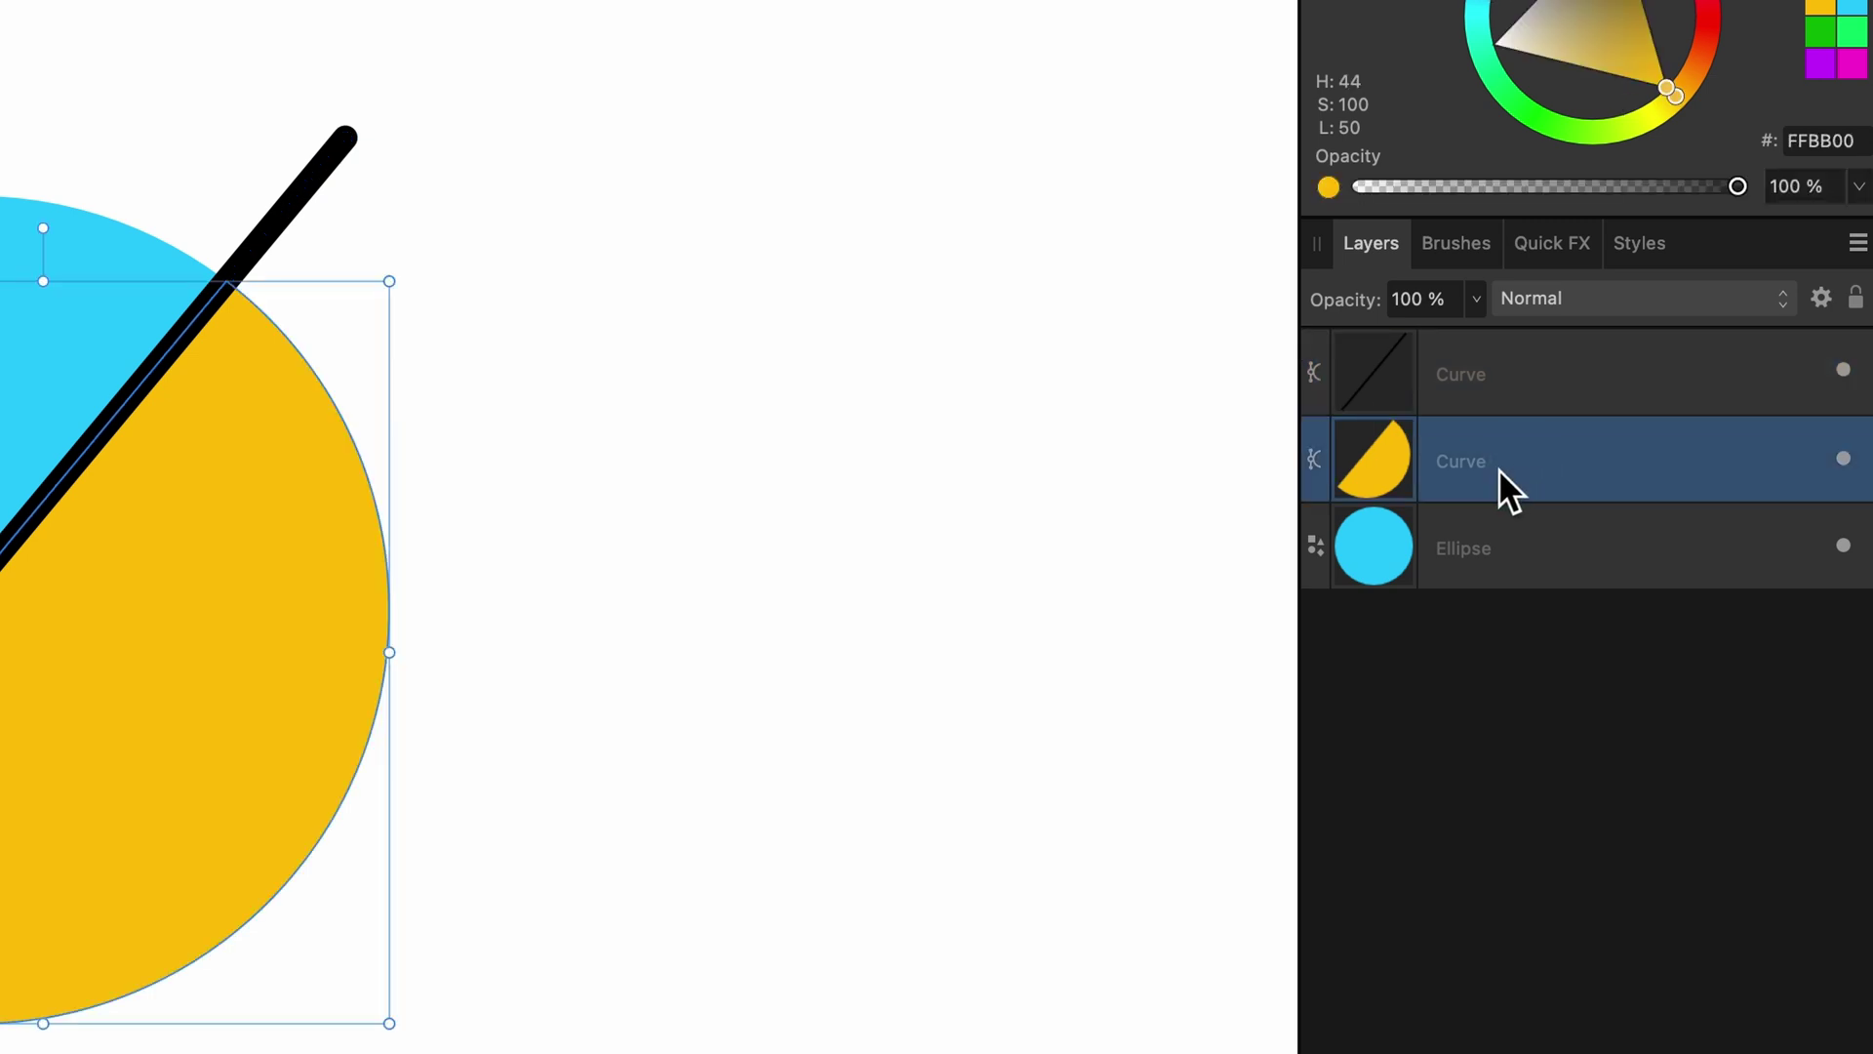
left_click(1509, 584)
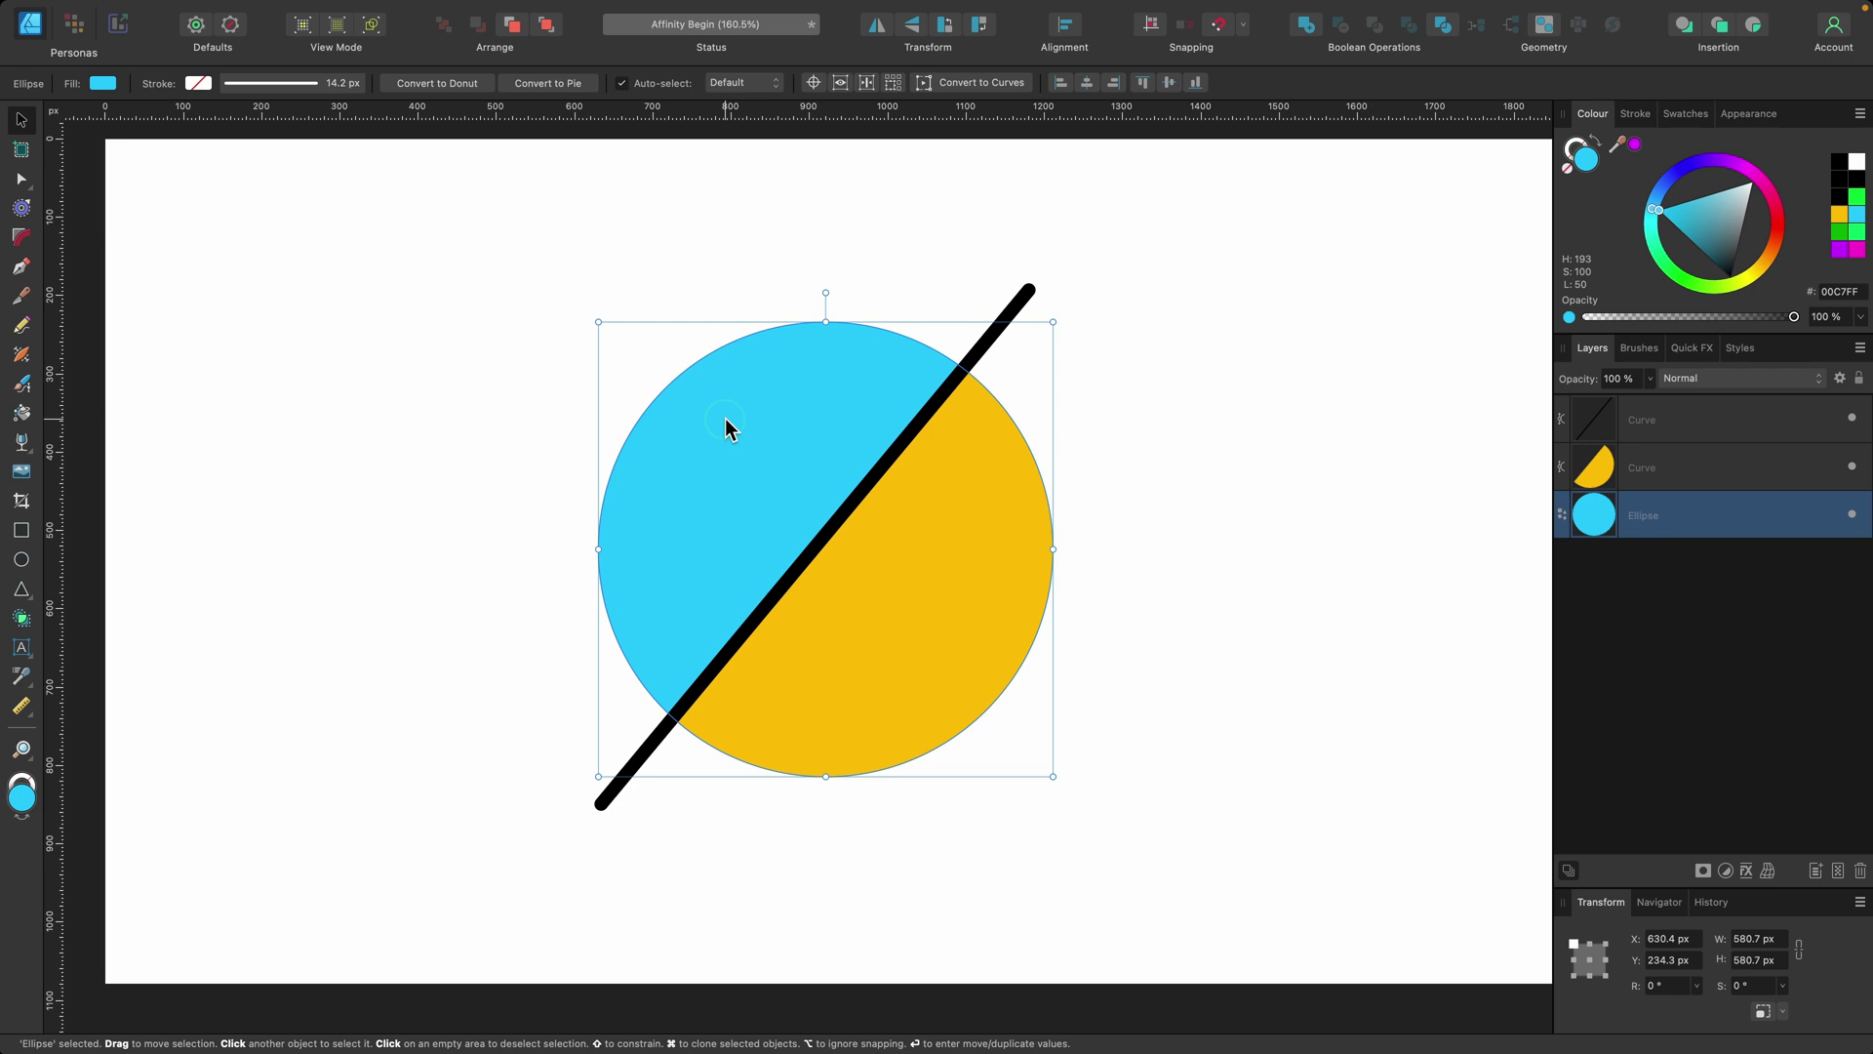
Step: Try moving the blue circle to the right beneath the yellow shape and the line, and undo the latest changes
left_click_drag(728, 427, 1036, 402)
key("super+z")
key("super+z")
left_click_drag(722, 657, 755, 514)
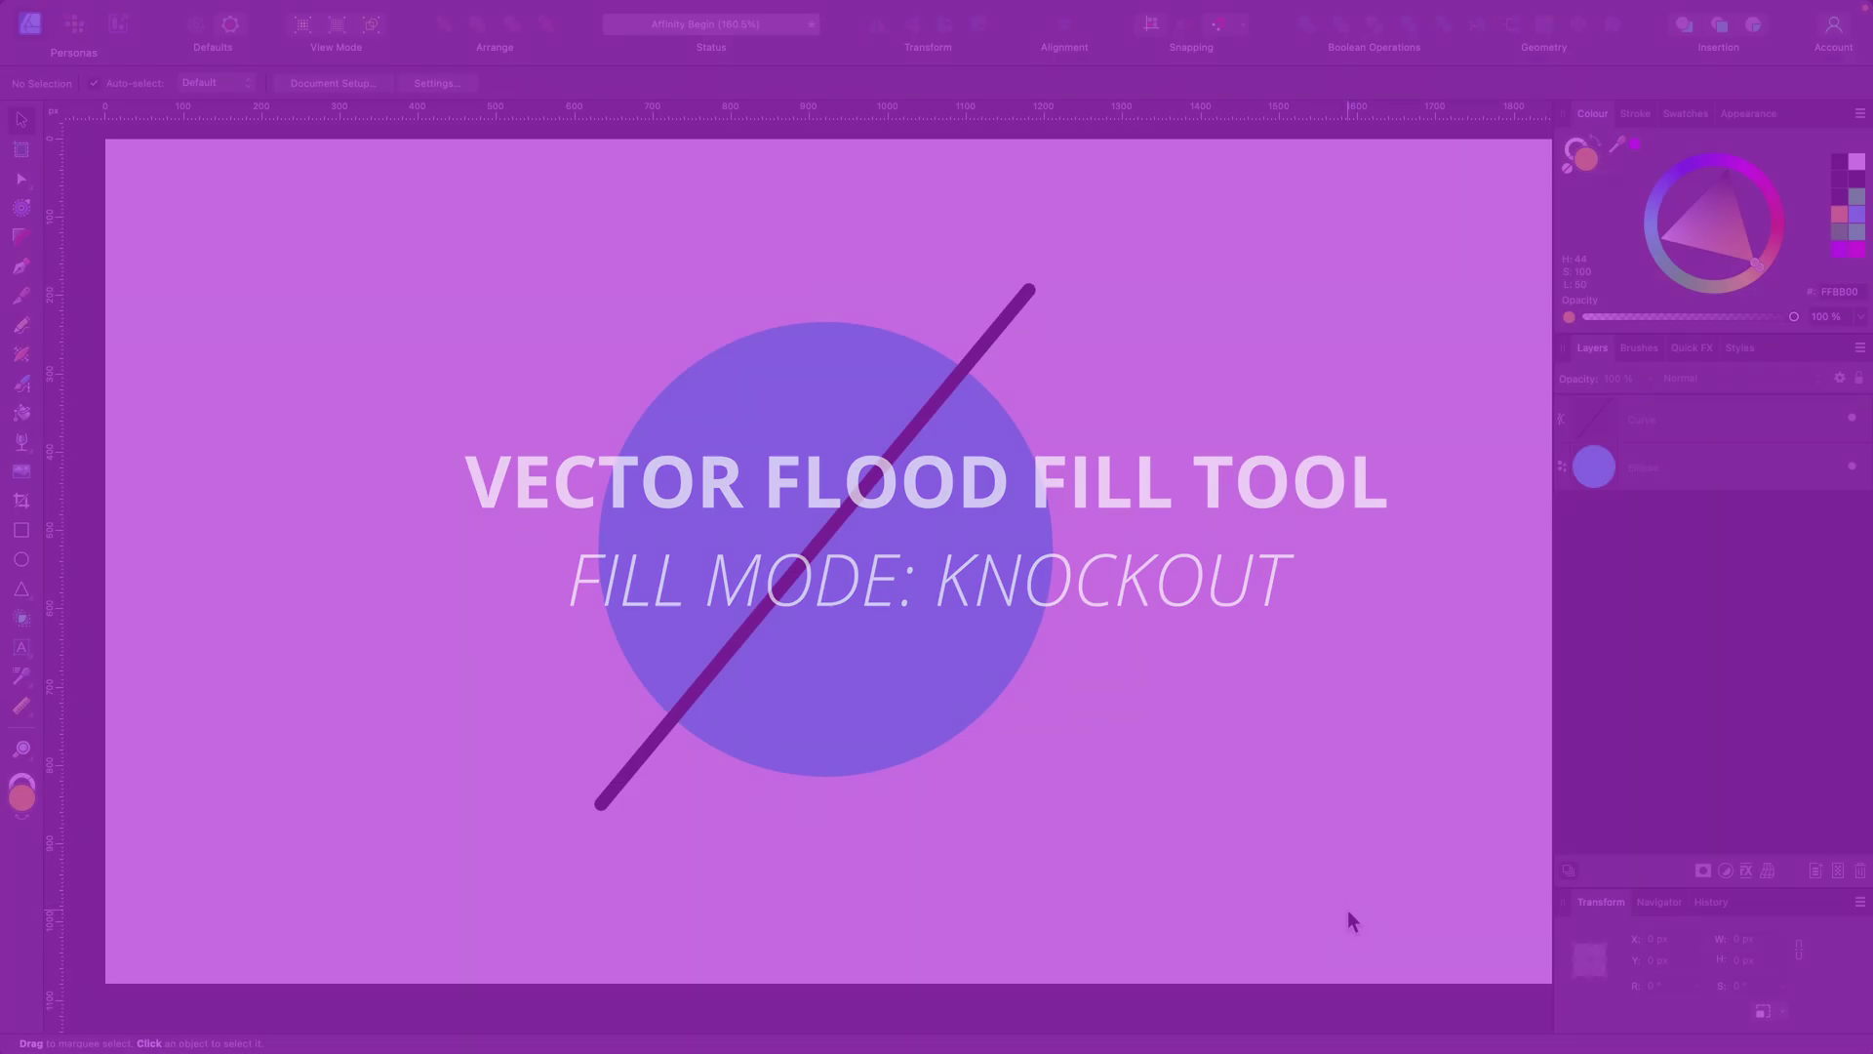
Step: Select the line and blue circle, and flood fill the circle's area below the line with yellow (FFBB00) in Knockout mode
left_click_drag(1346, 913, 380, 184)
key("r")
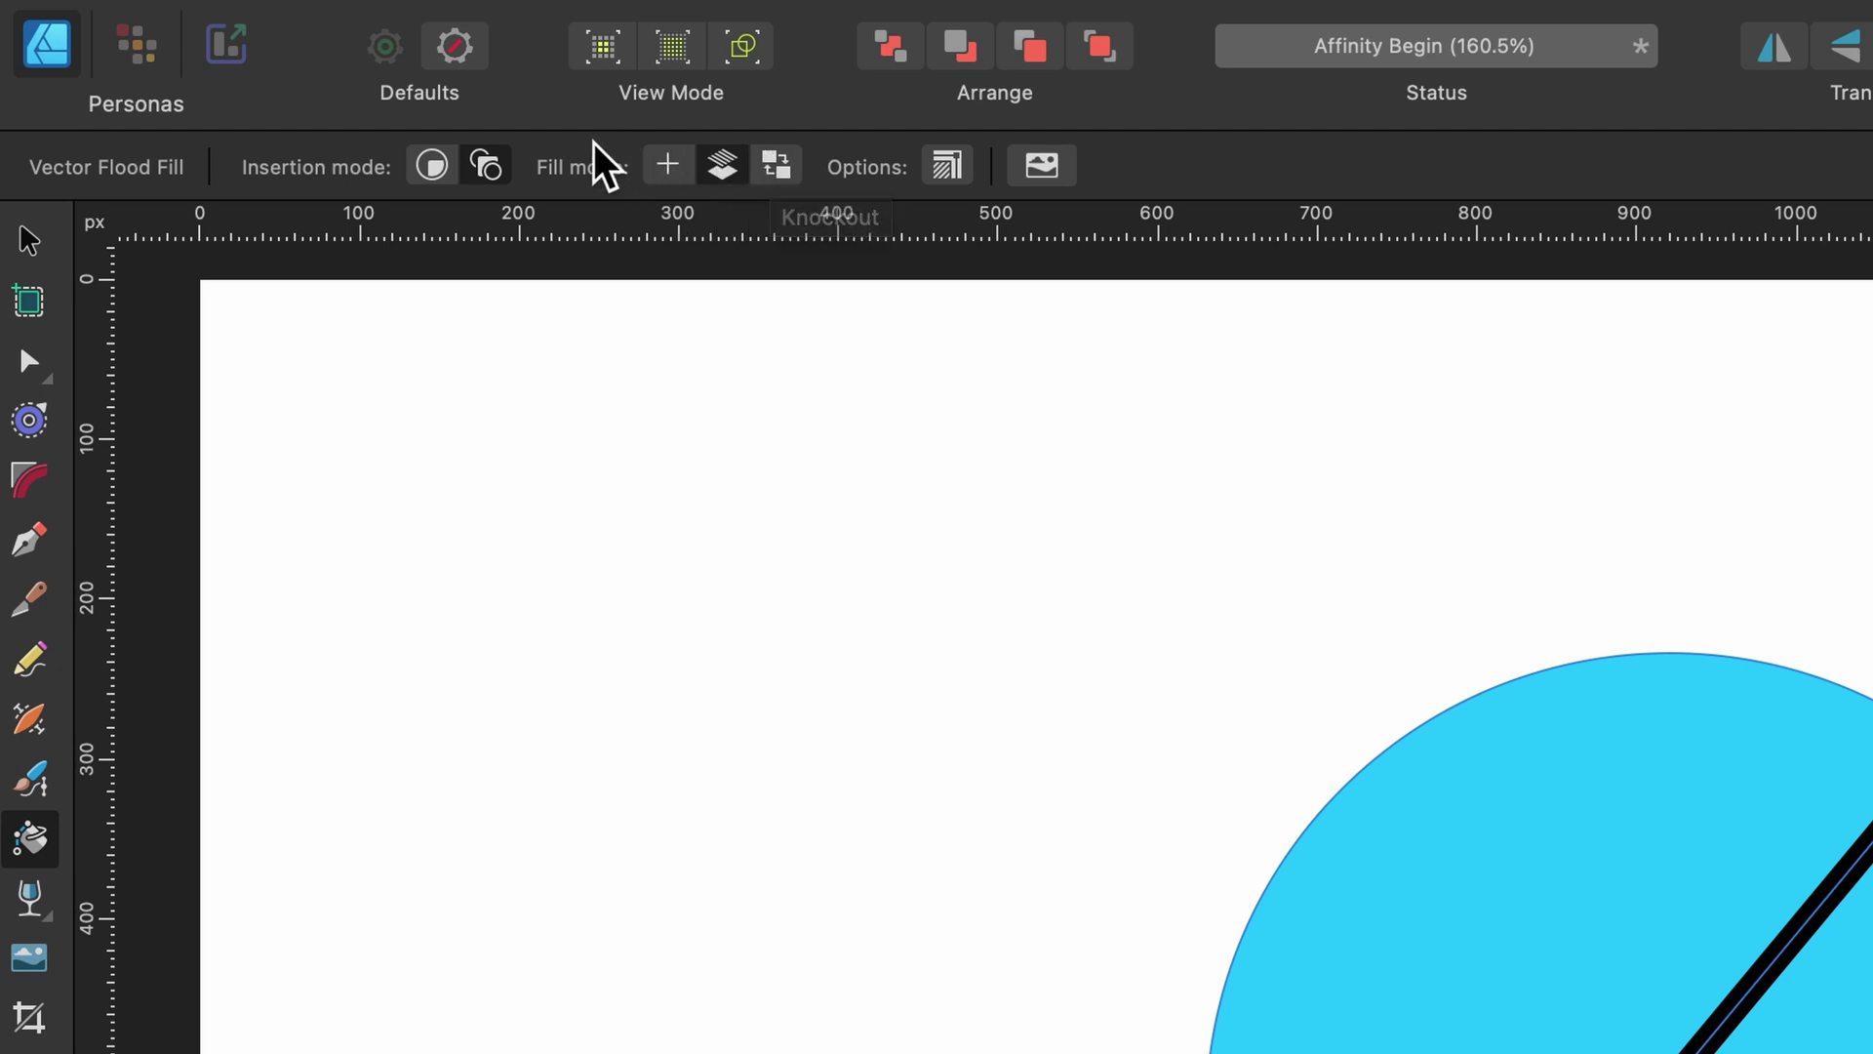
left_click(780, 167)
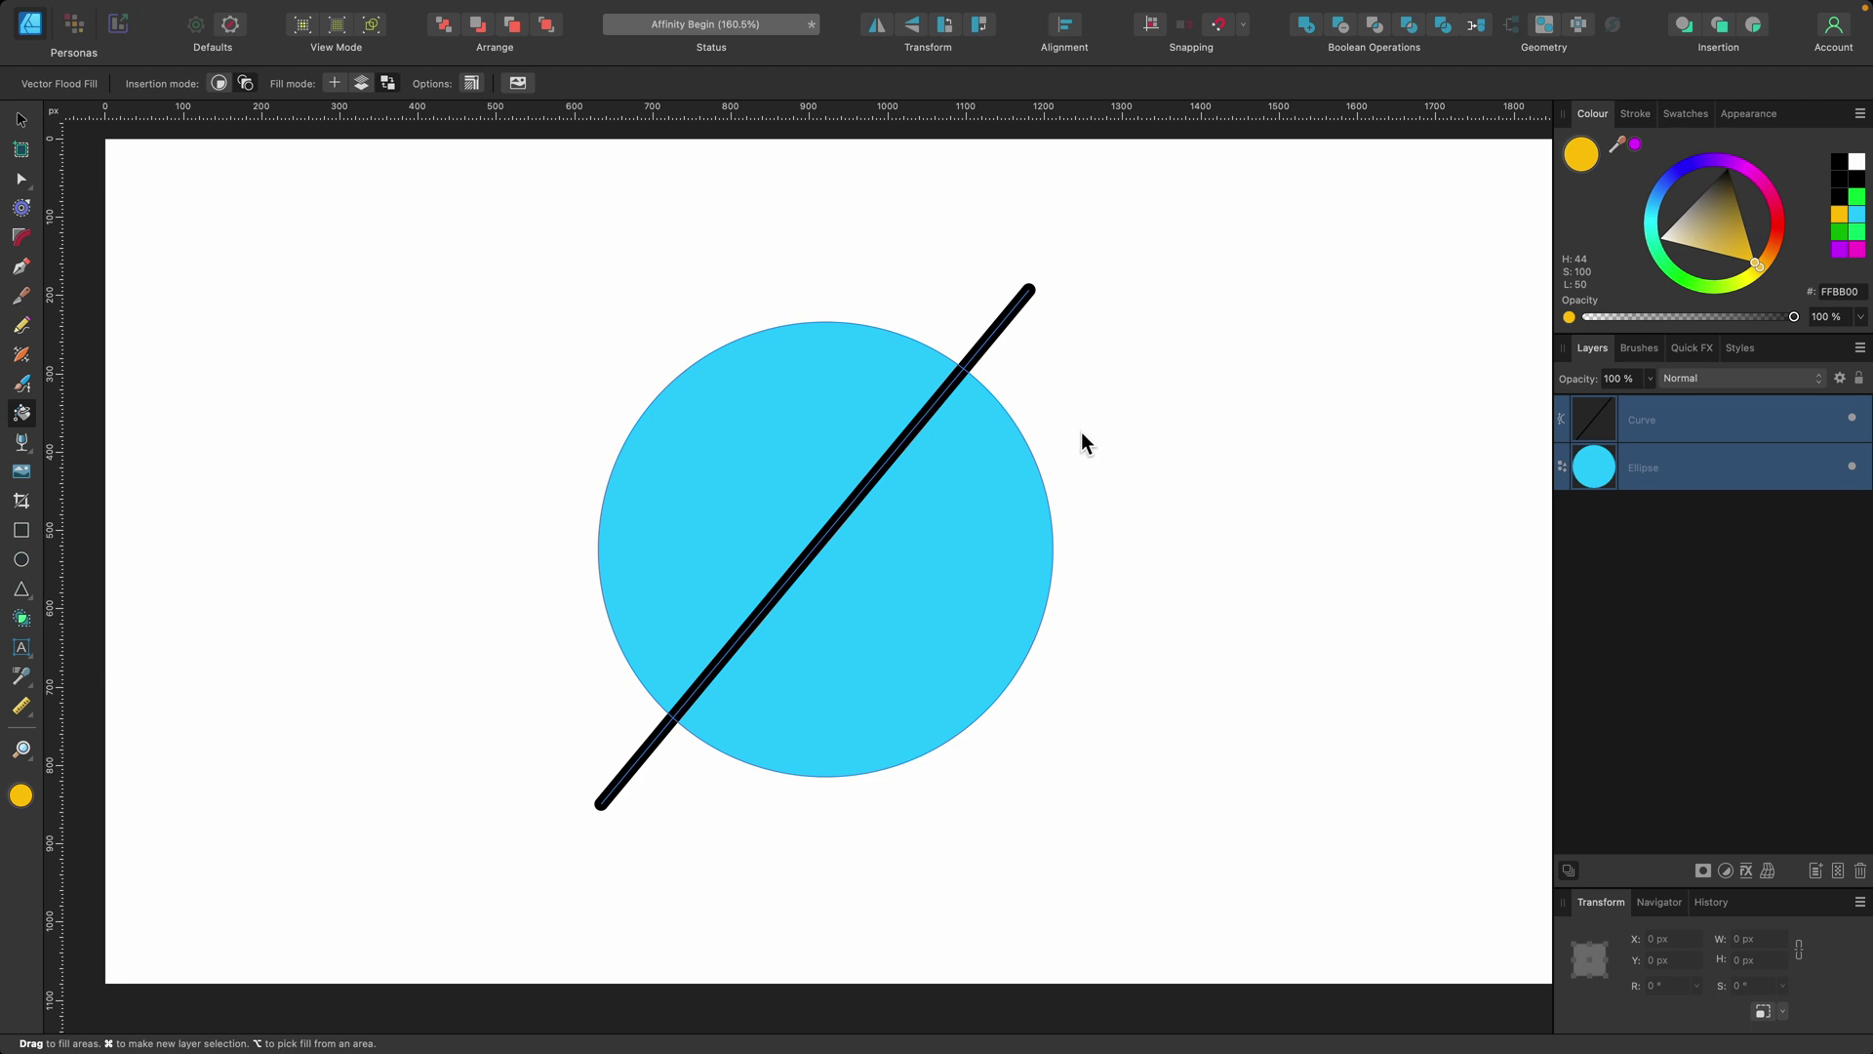
left_click(978, 494)
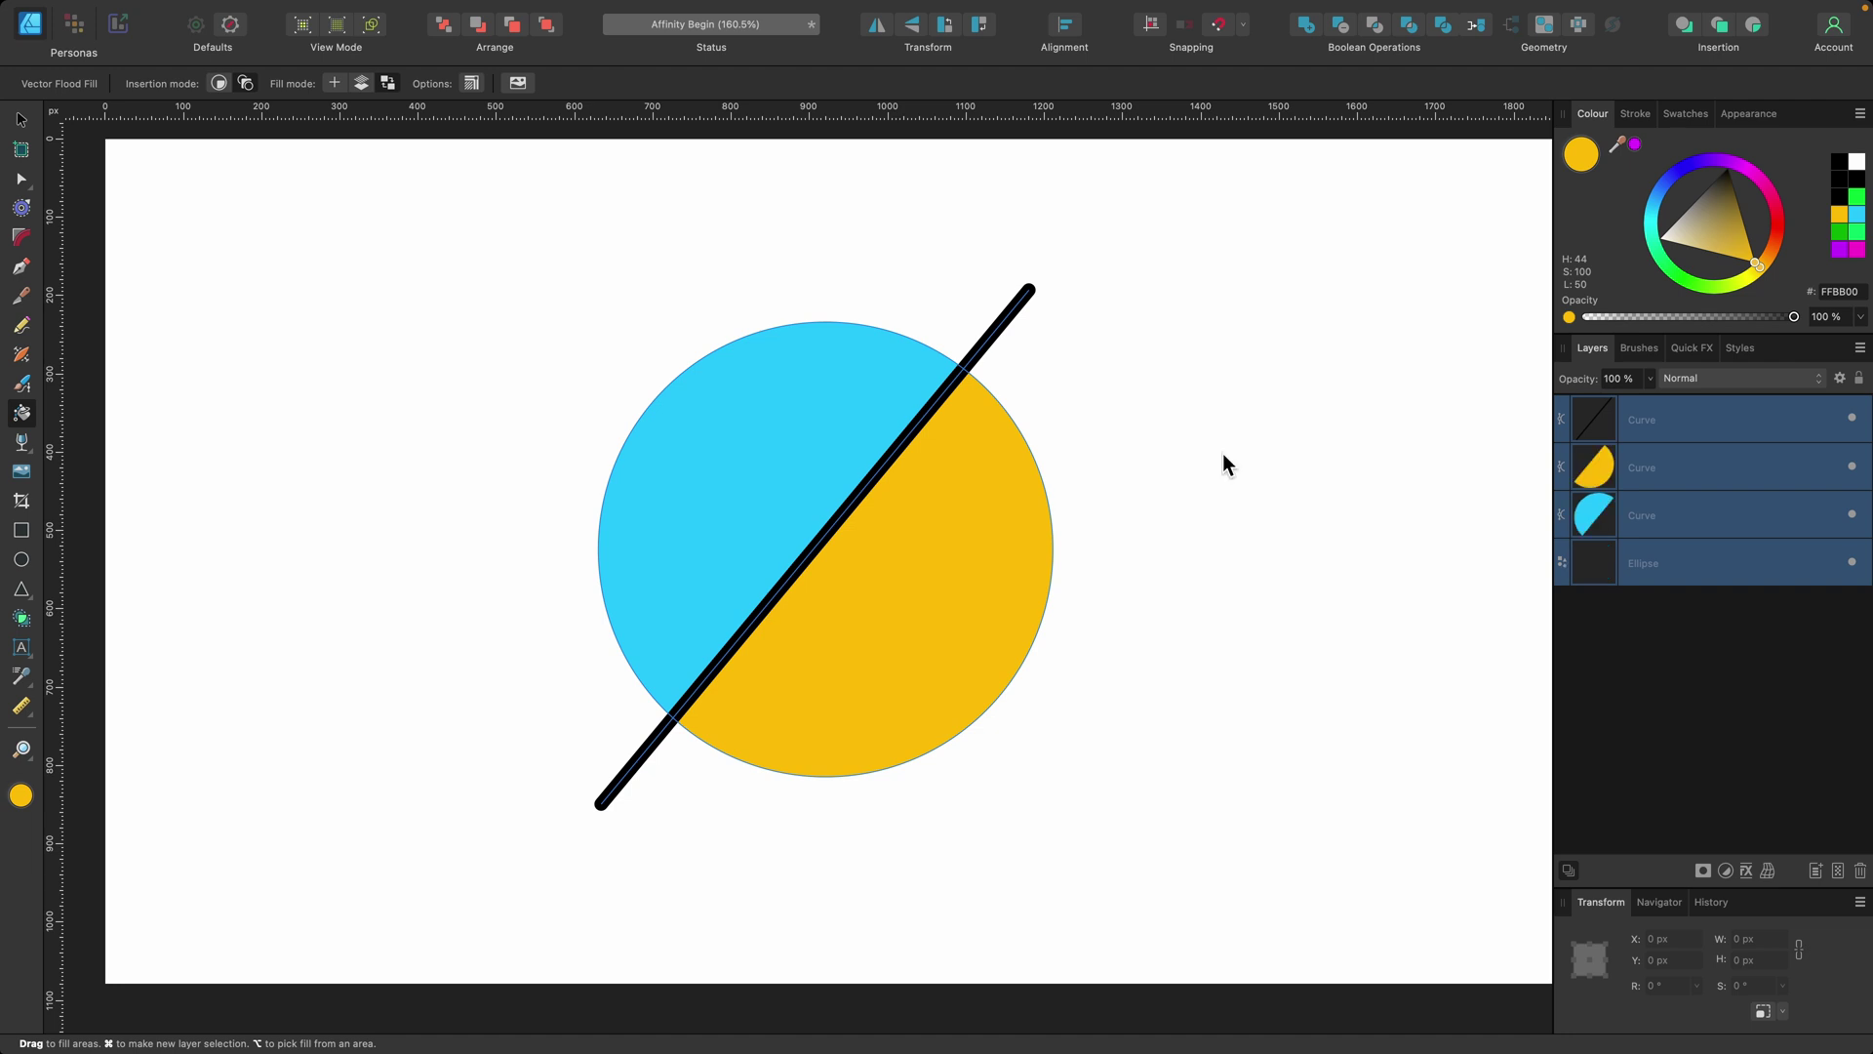
Step: Select the line, yellow half and blue half layers in turn to examine how Knockout divides and stacks them
key("v")
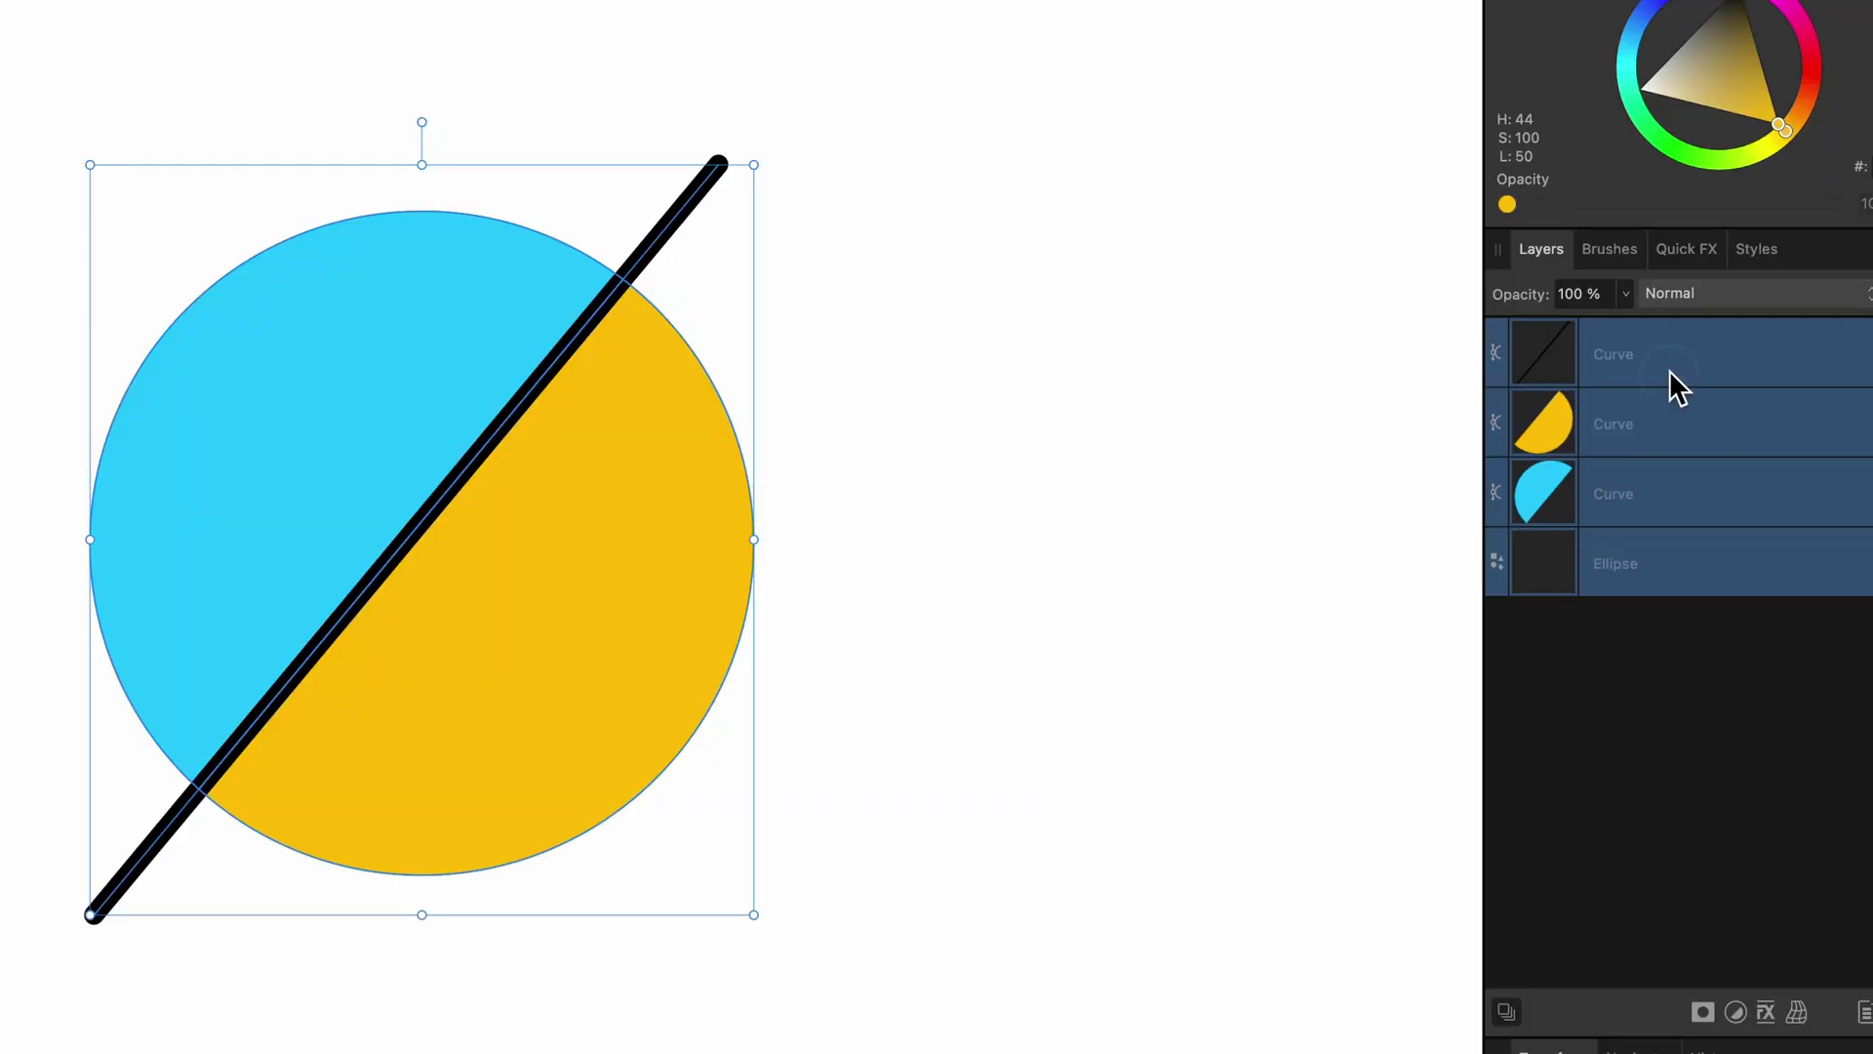
left_click(1666, 371)
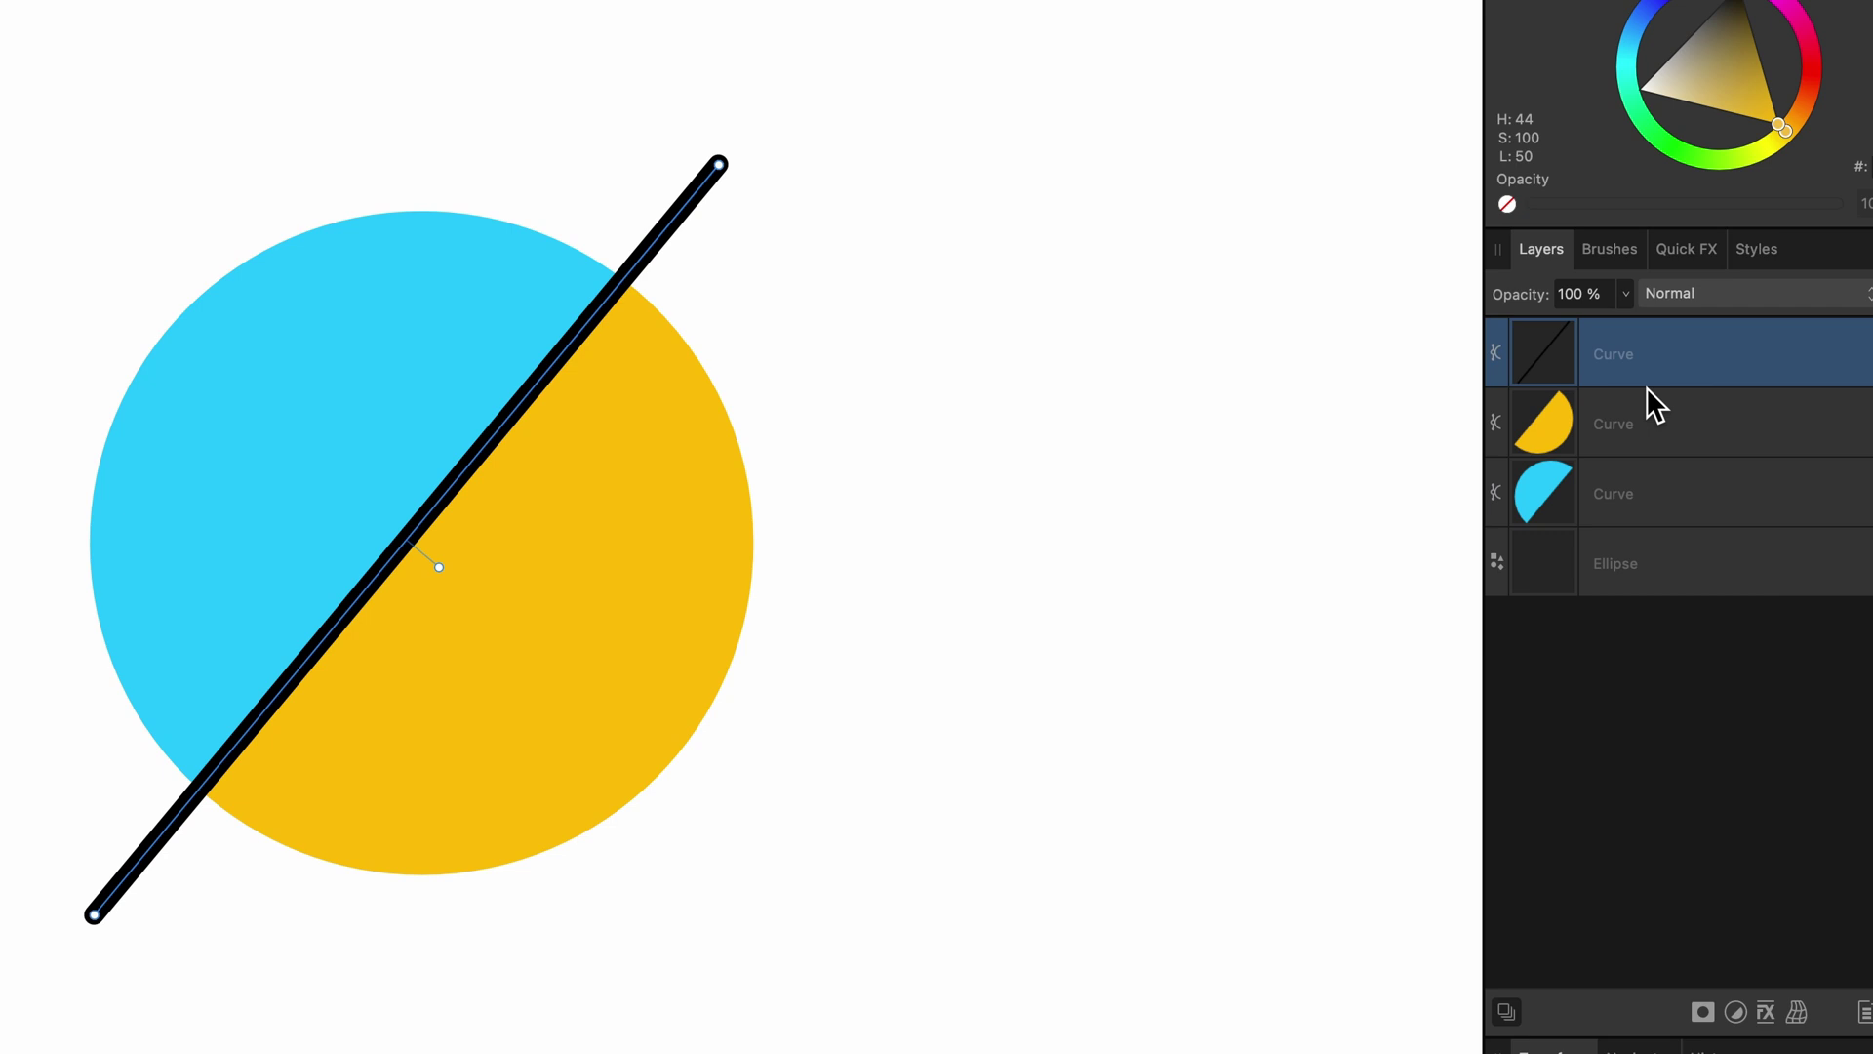
left_click(1662, 429)
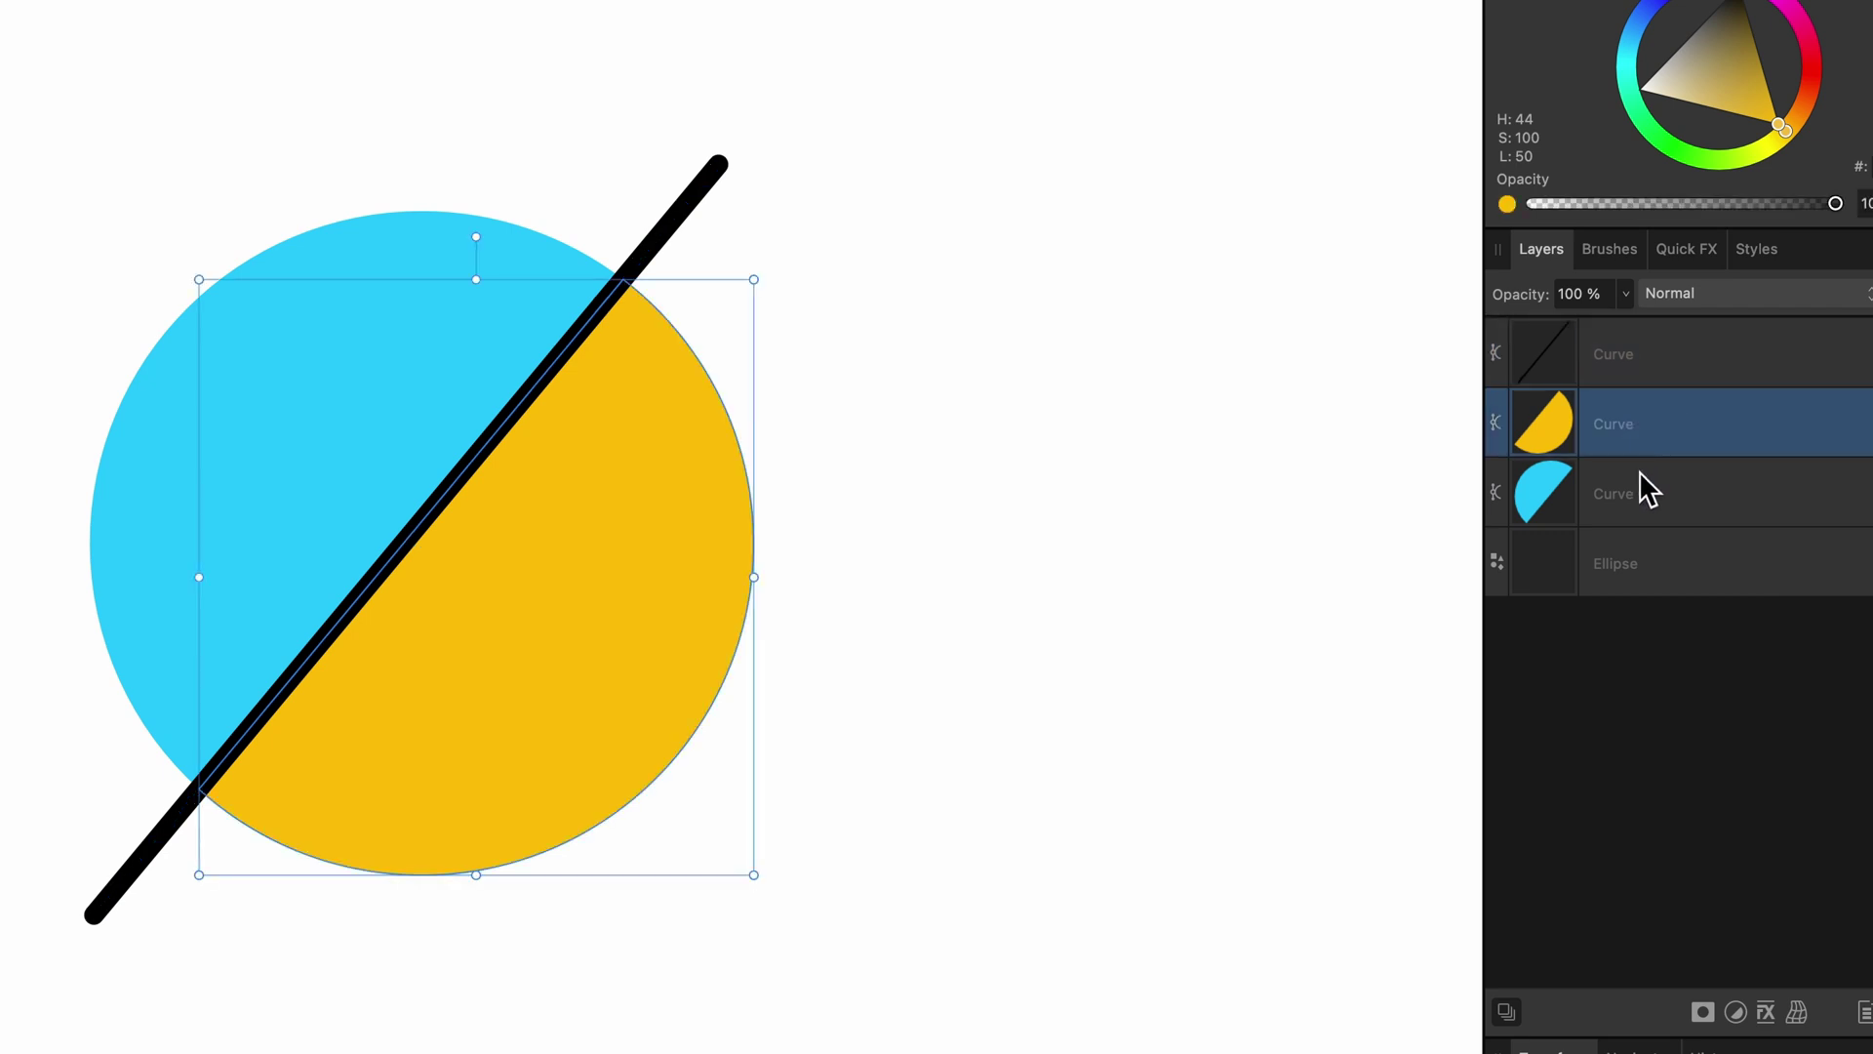
left_click(1639, 473)
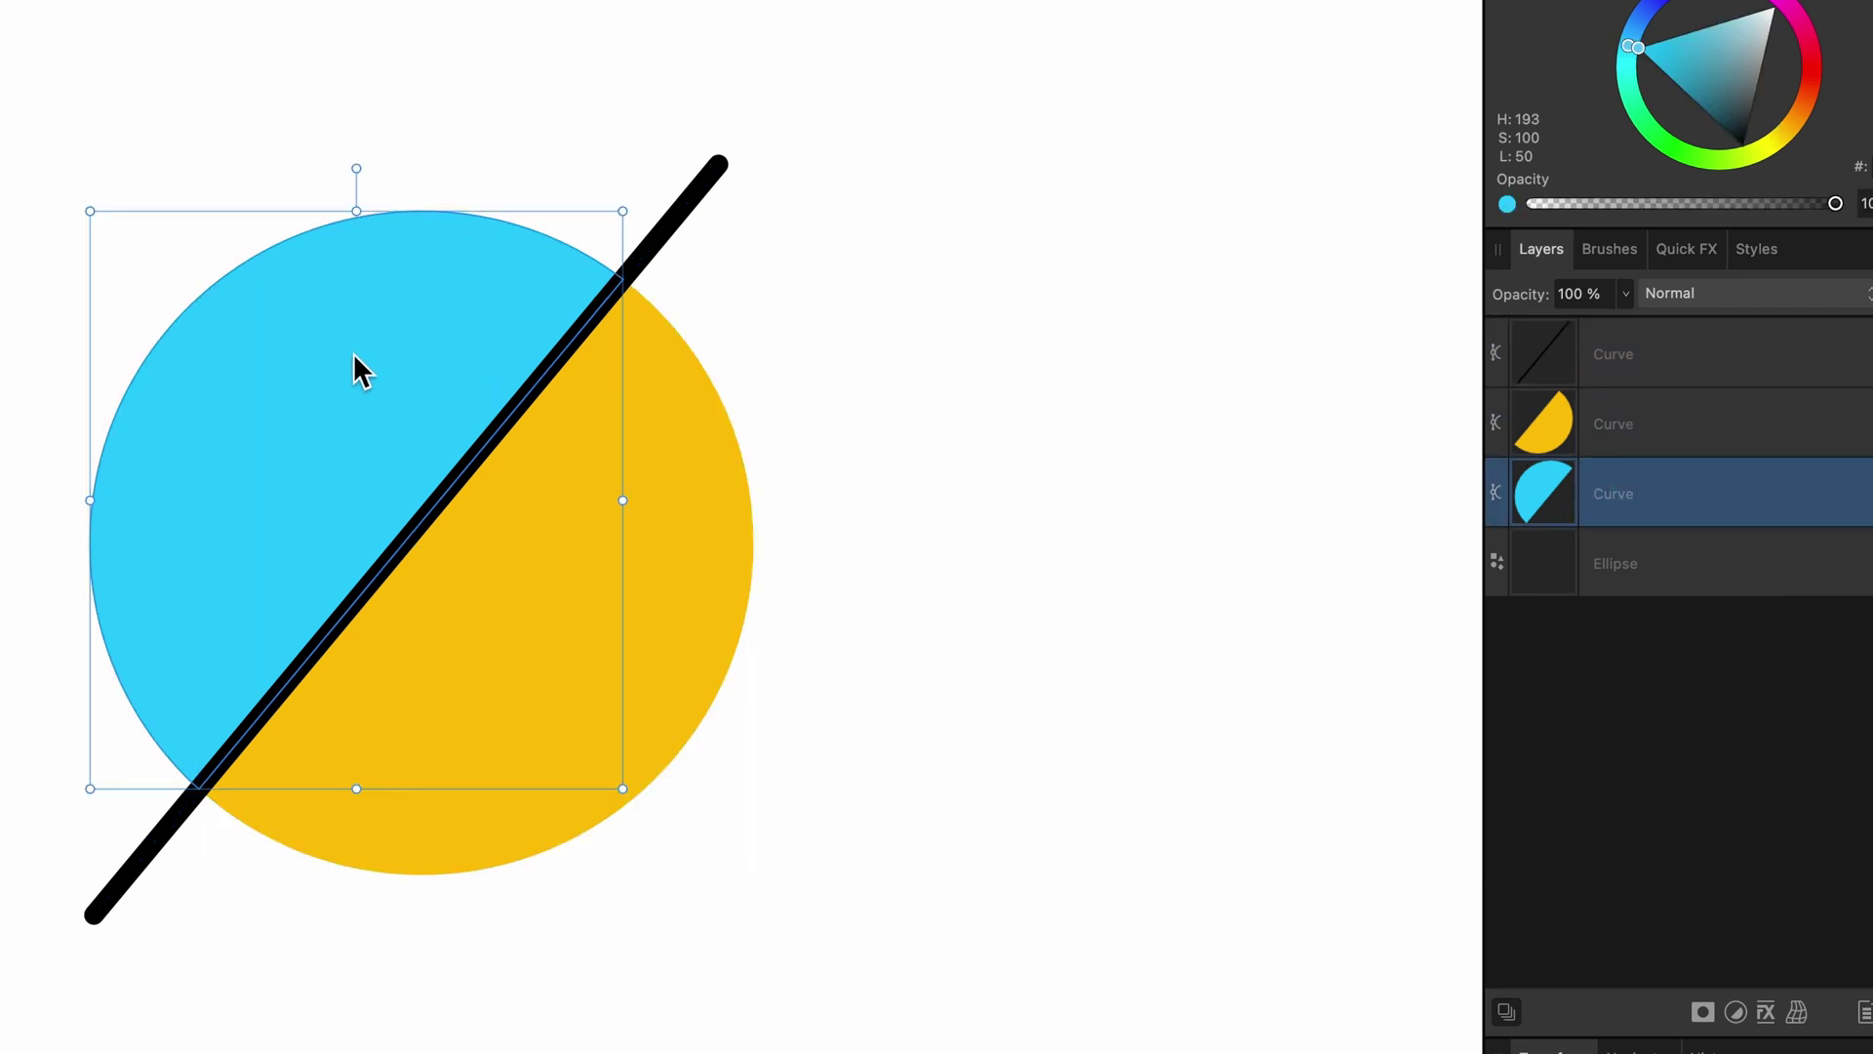
left_click(1639, 439)
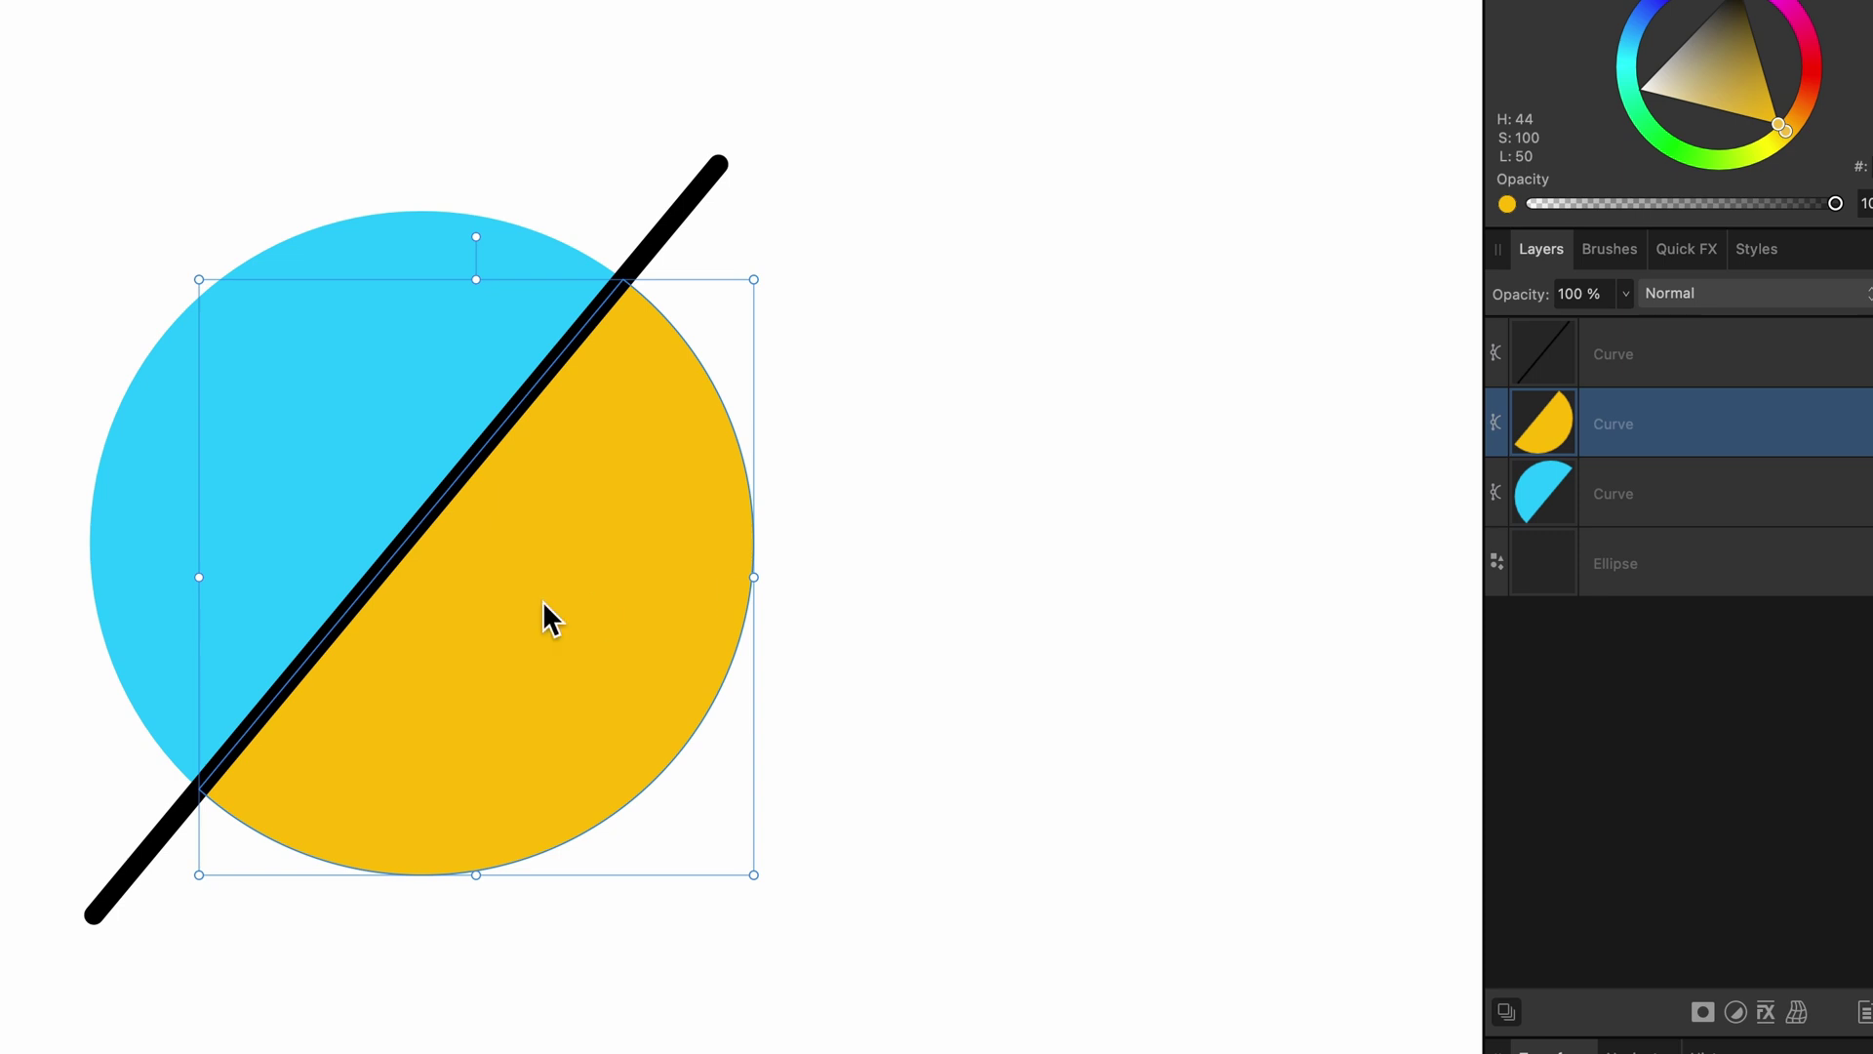
Step: Move the yellow half, the line and the blue half apart, with the blue half partly beneath the other two
left_click_drag(543, 600, 589, 758)
left_click(553, 359)
left_click_drag(552, 359, 517, 190)
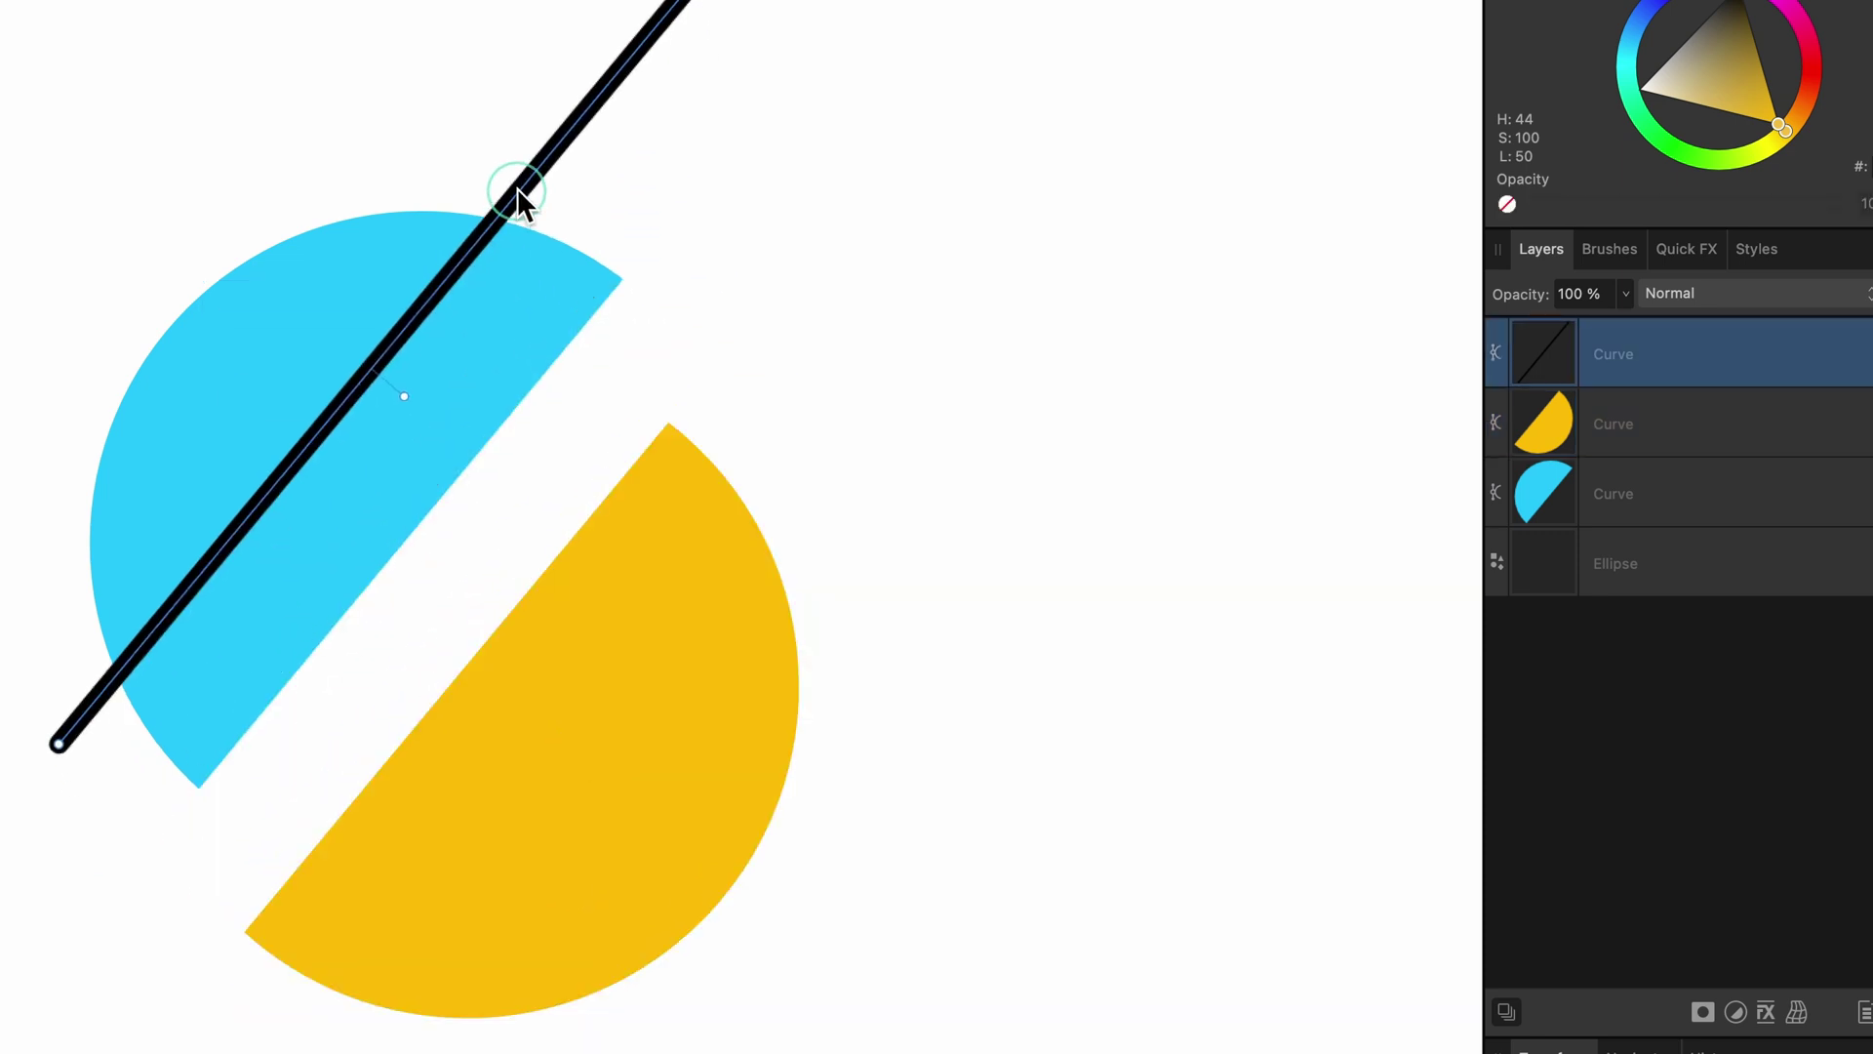
left_click_drag(508, 343, 477, 654)
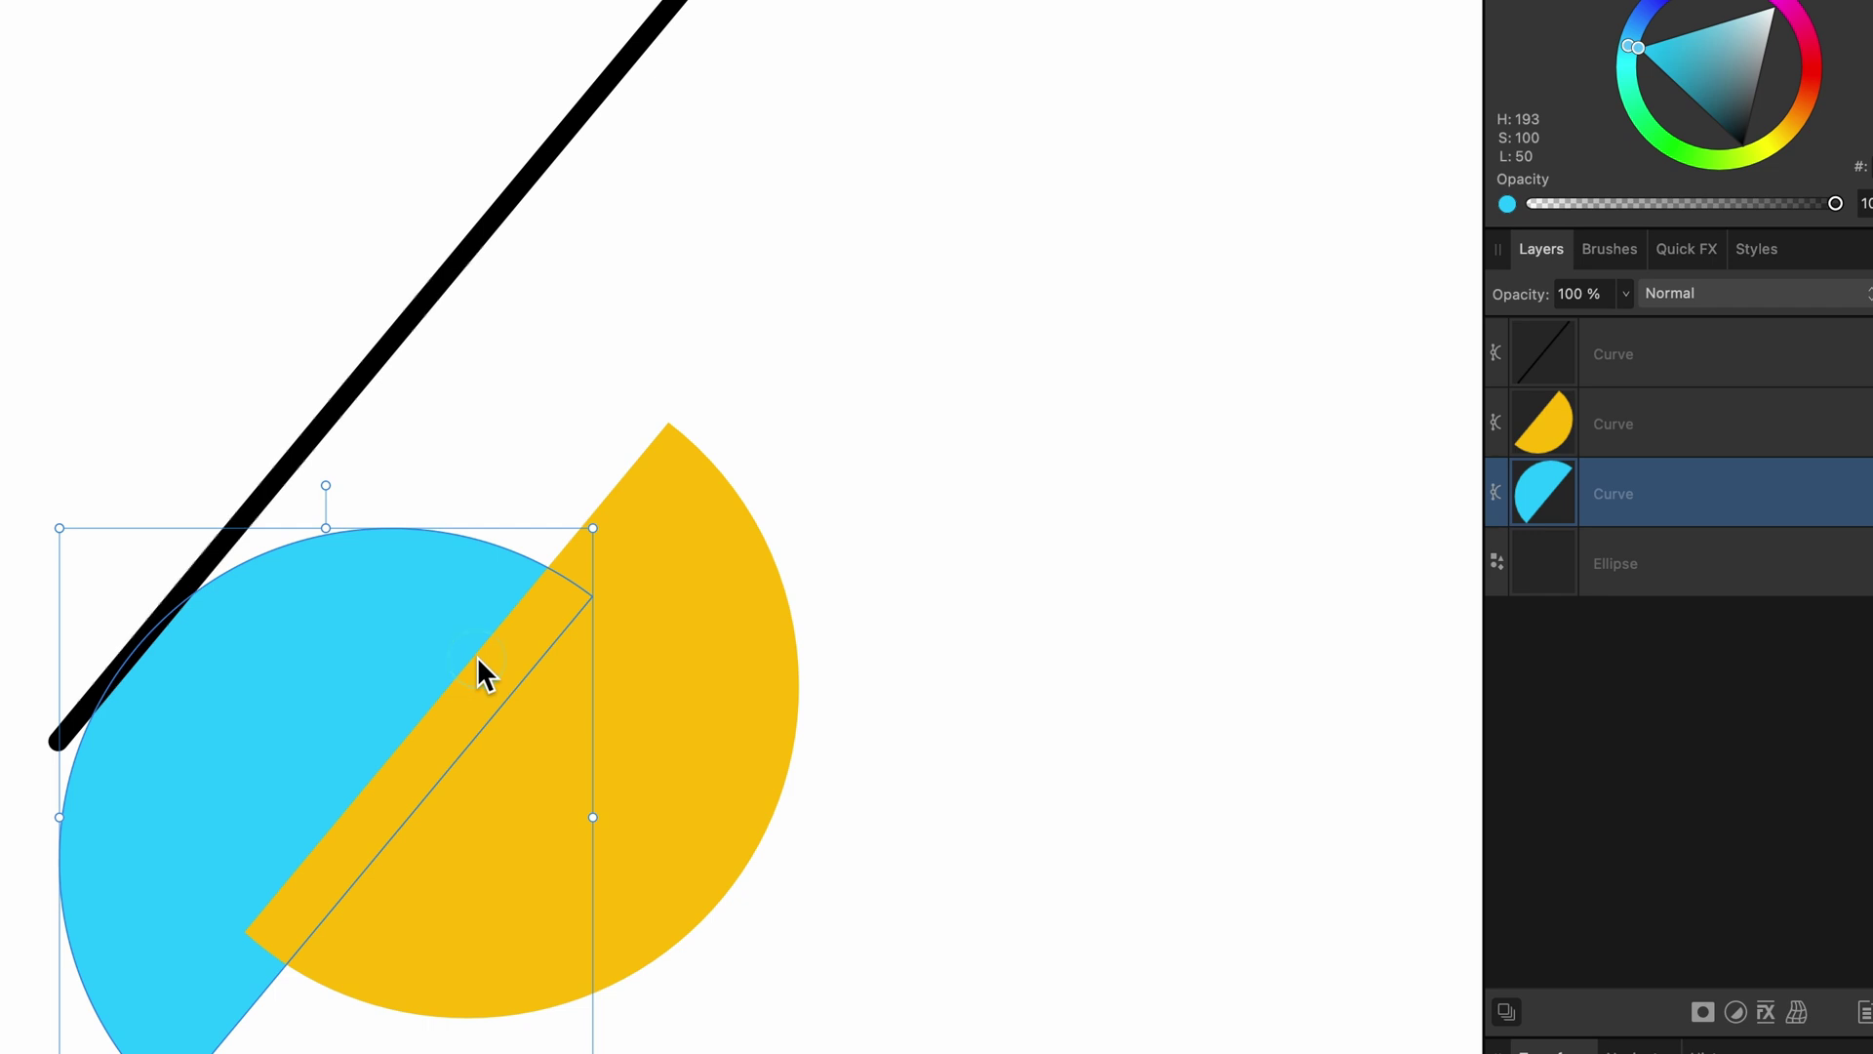
left_click_drag(635, 719, 667, 576)
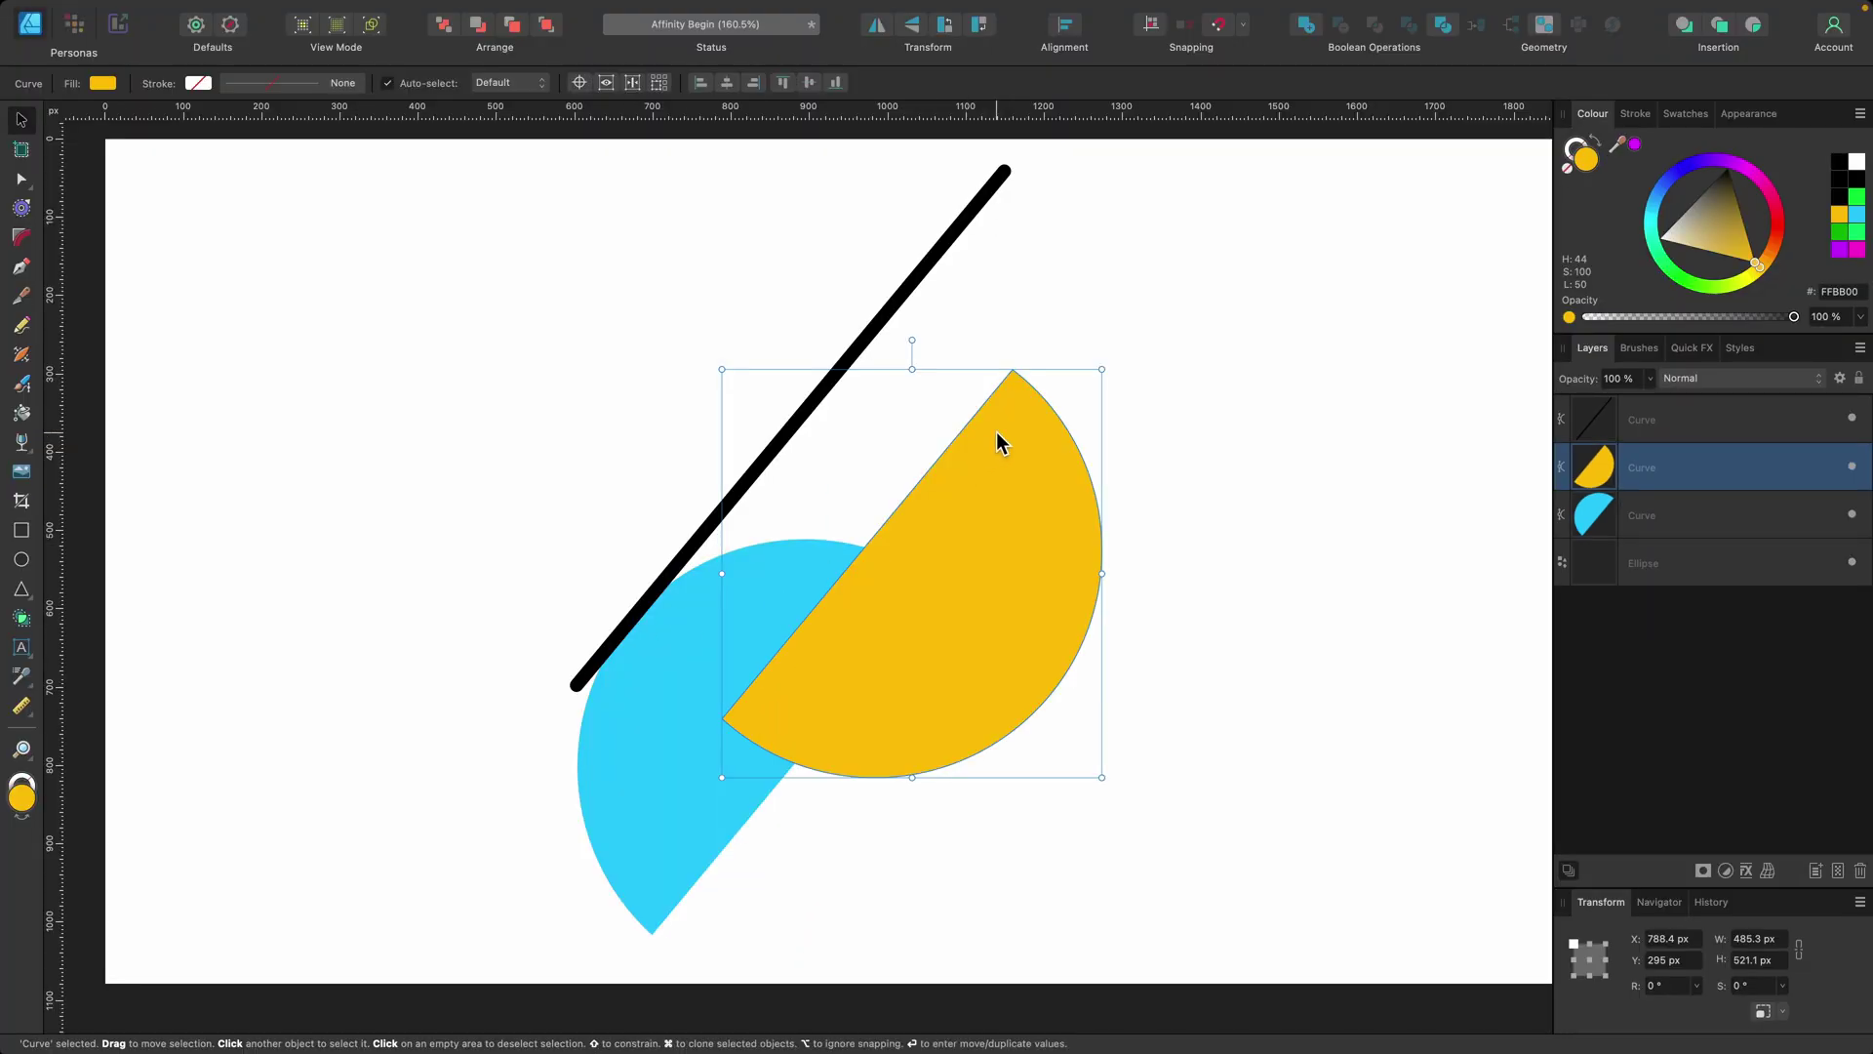
left_click(652, 686)
left_click_drag(652, 688, 665, 616)
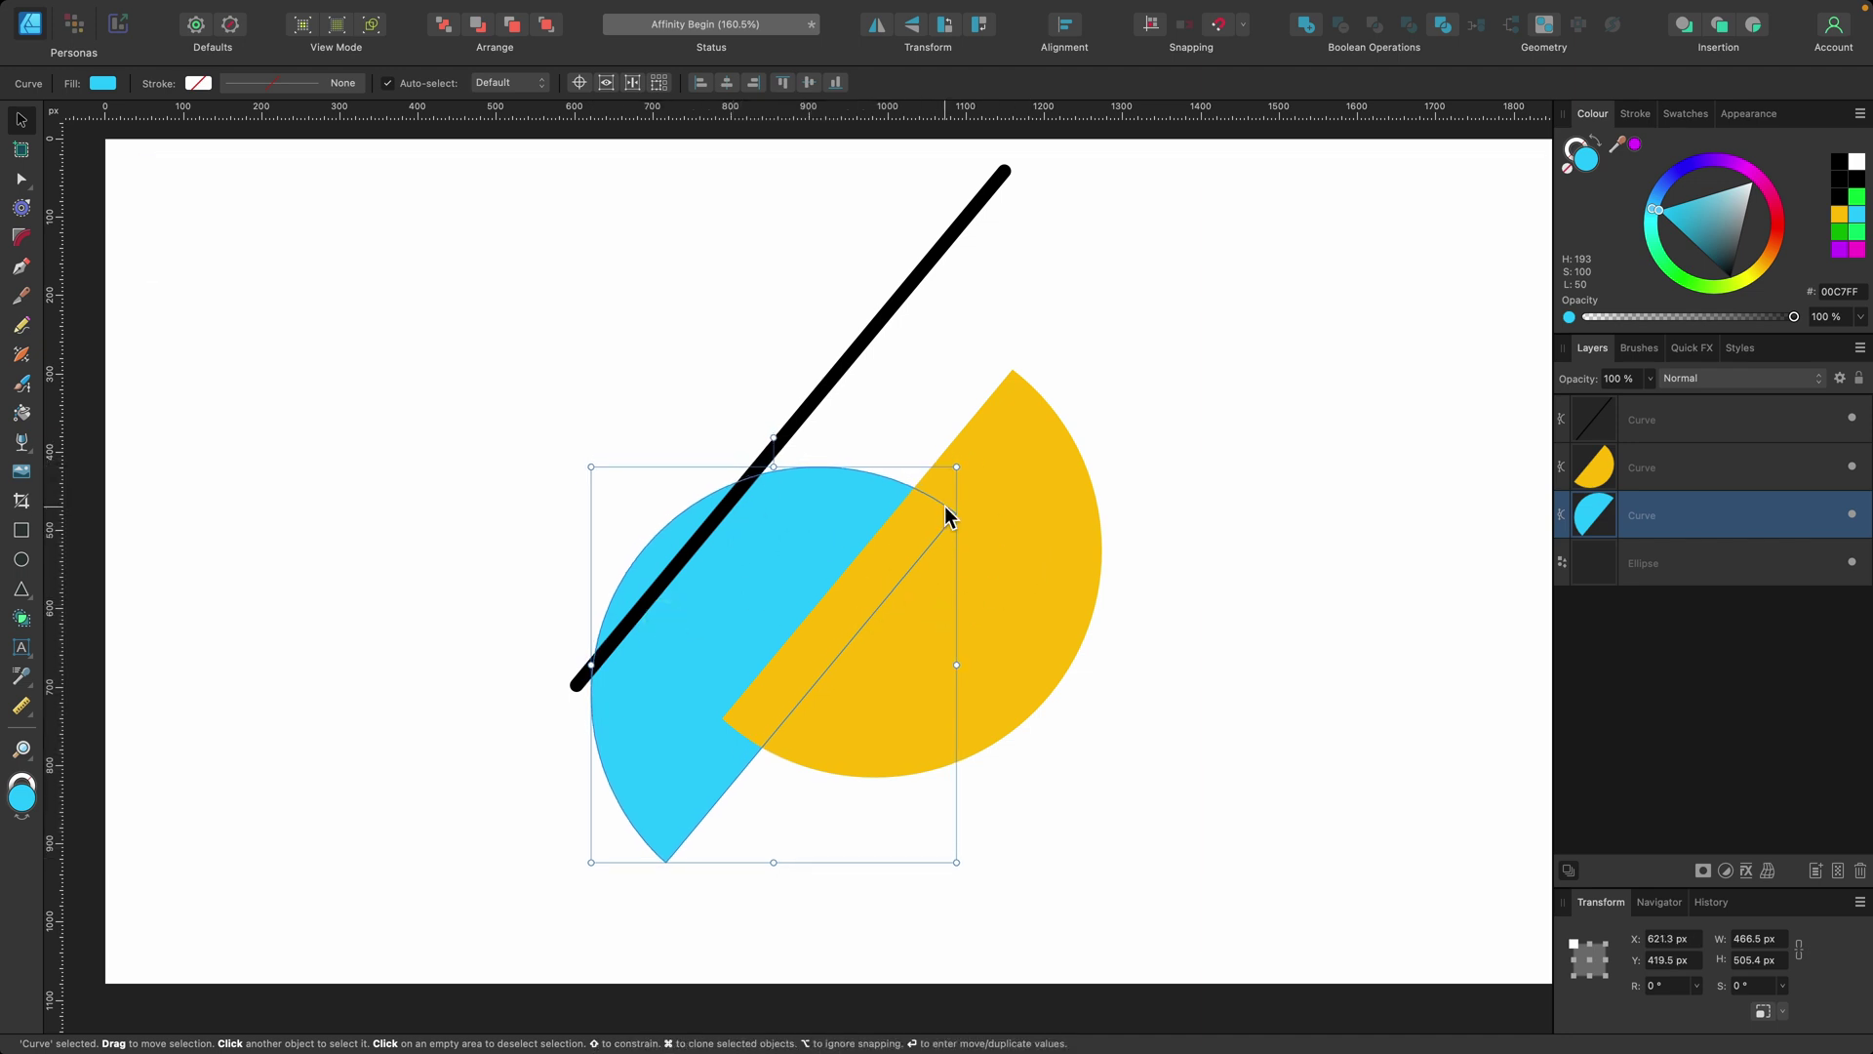
Step: Move the empty Ellipse left to about X 105 px, Y 138 px, clear of most of the artwork, and delete it
left_click(1689, 571)
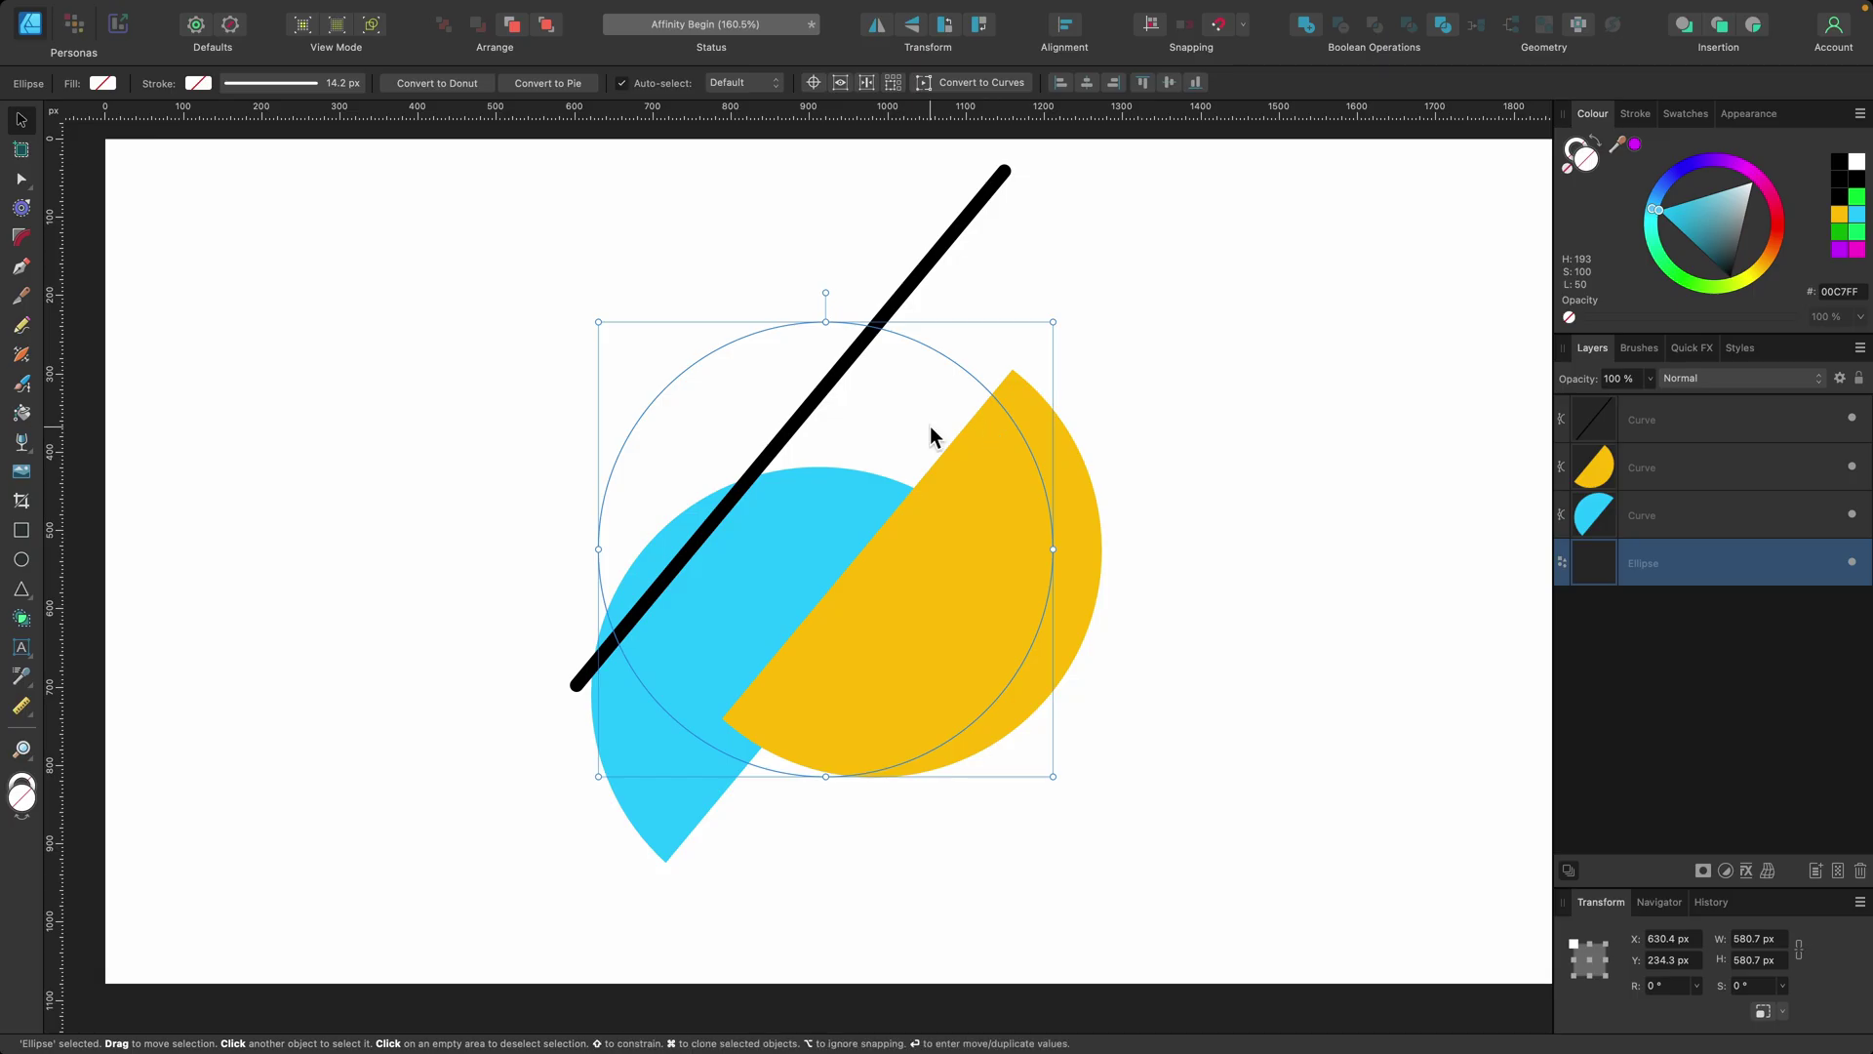
left_click_drag(176, 418, 0, 266)
left_click_drag(457, 343, 480, 363)
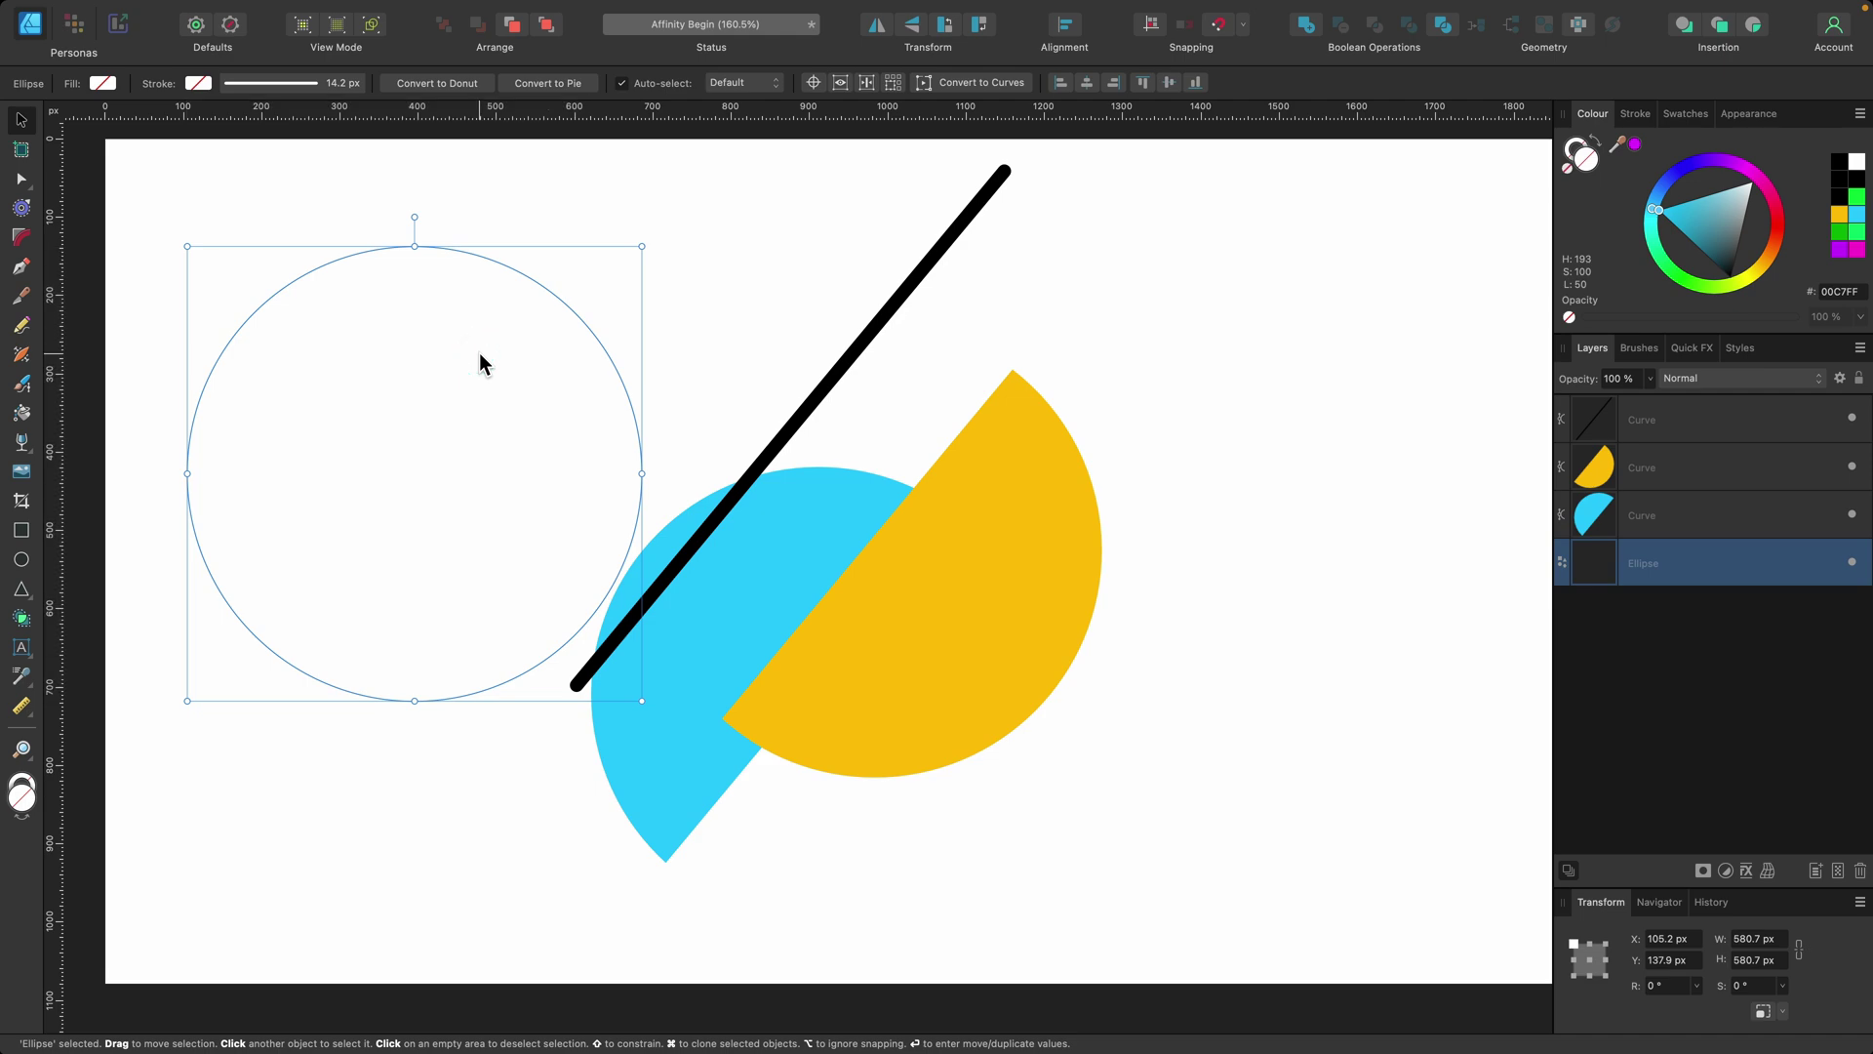
key("BackSpace")
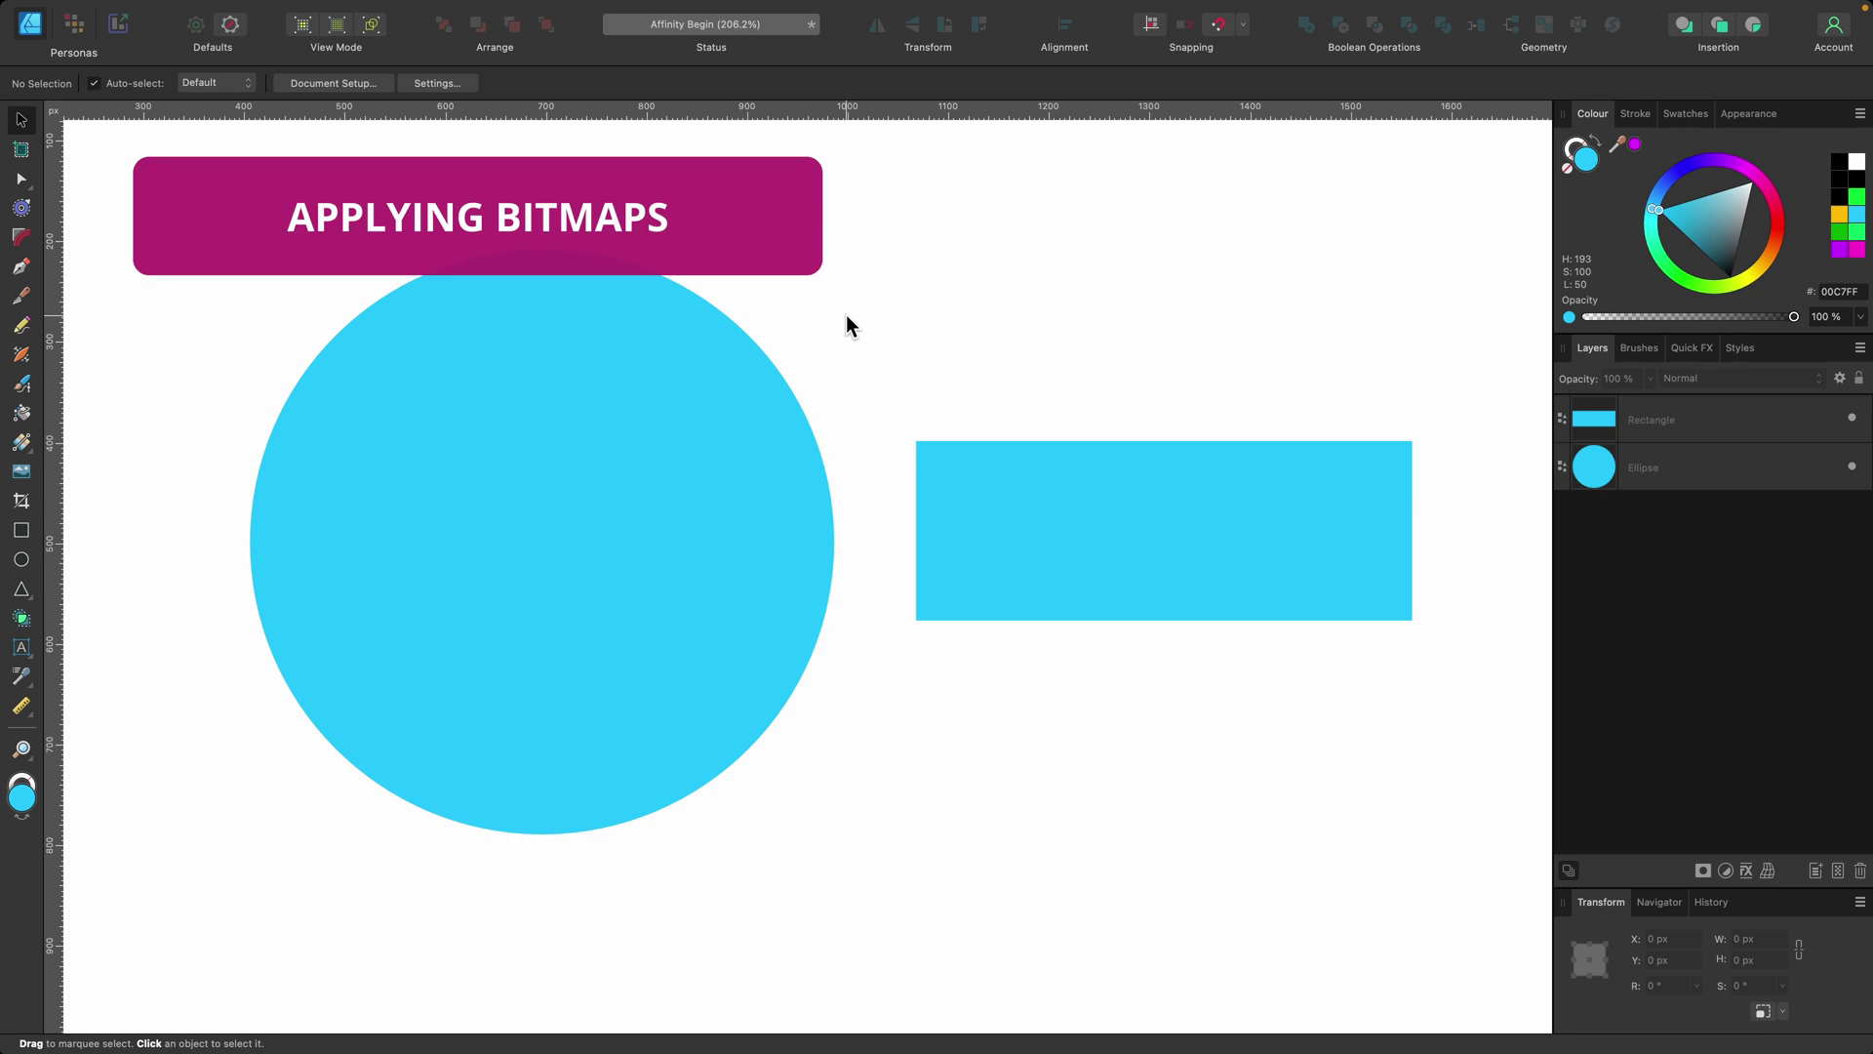
Step: Select the blue circle and set the Vector Flood Fill Tool's fit mode to Min Fit
left_click(699, 410)
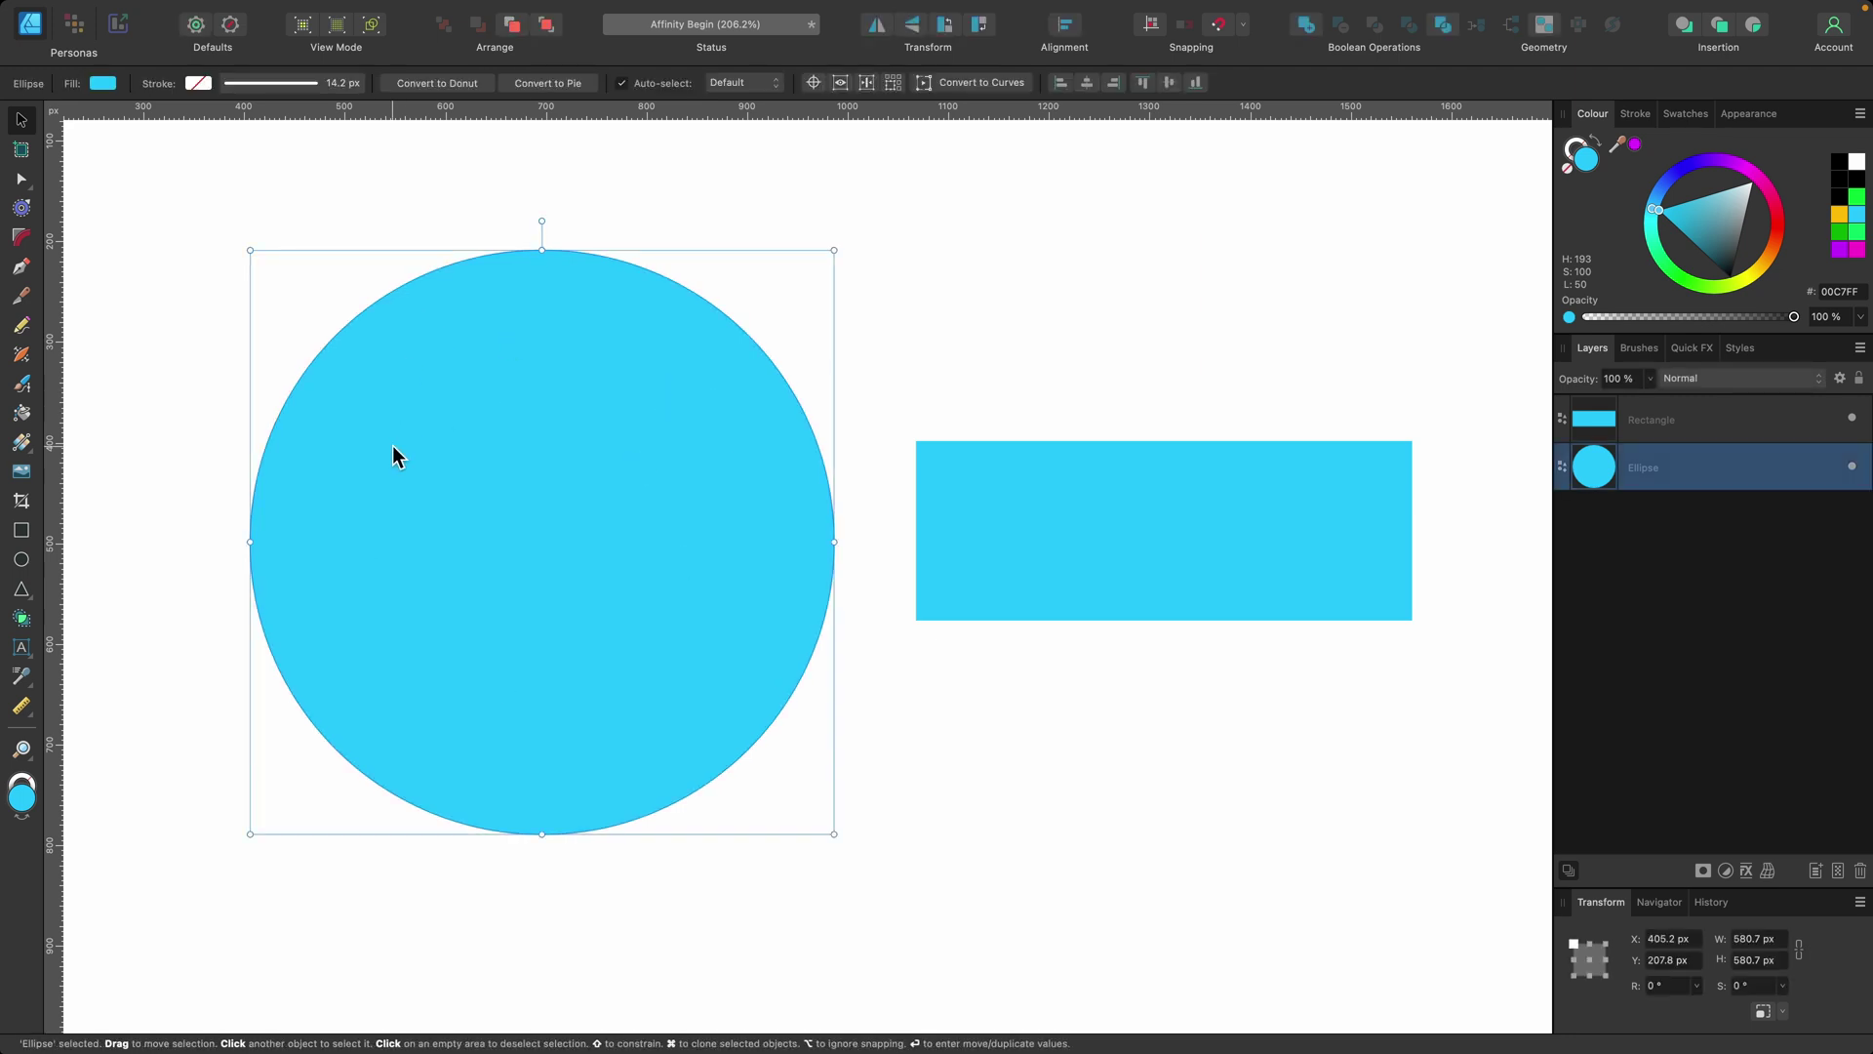
key("r")
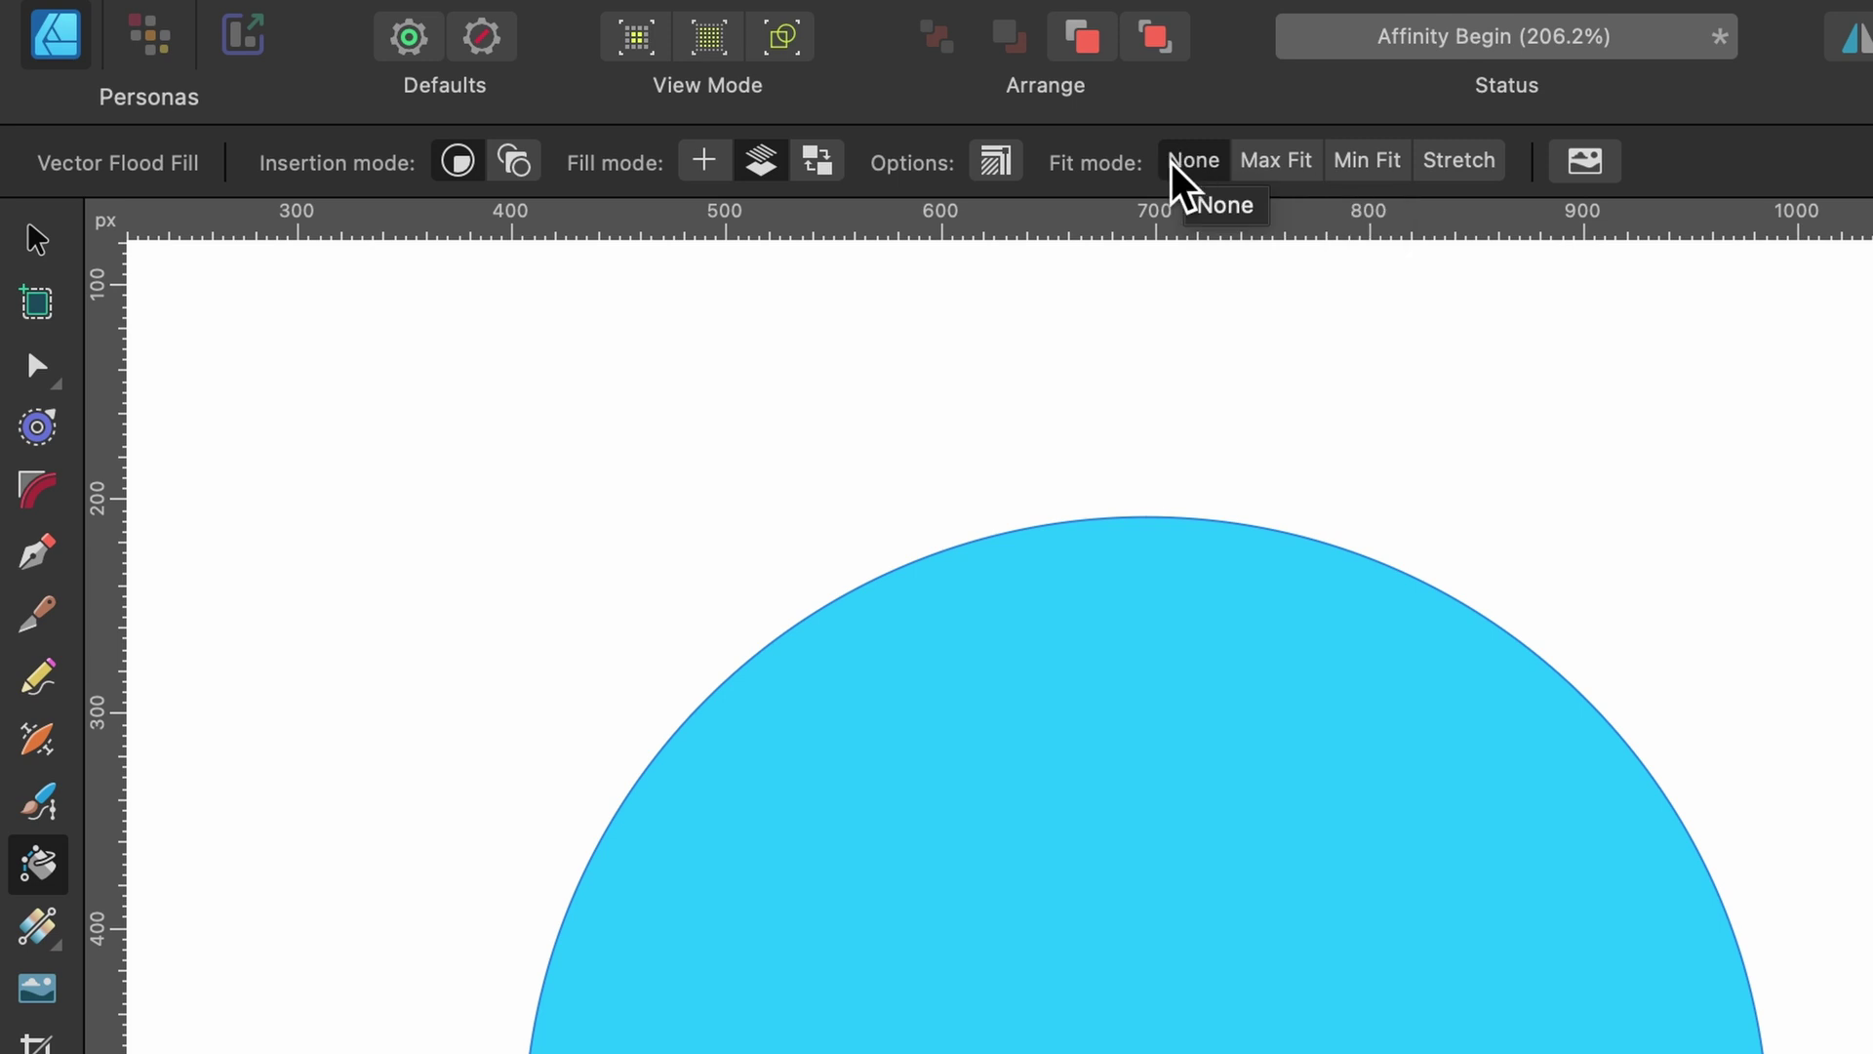
left_click(1262, 162)
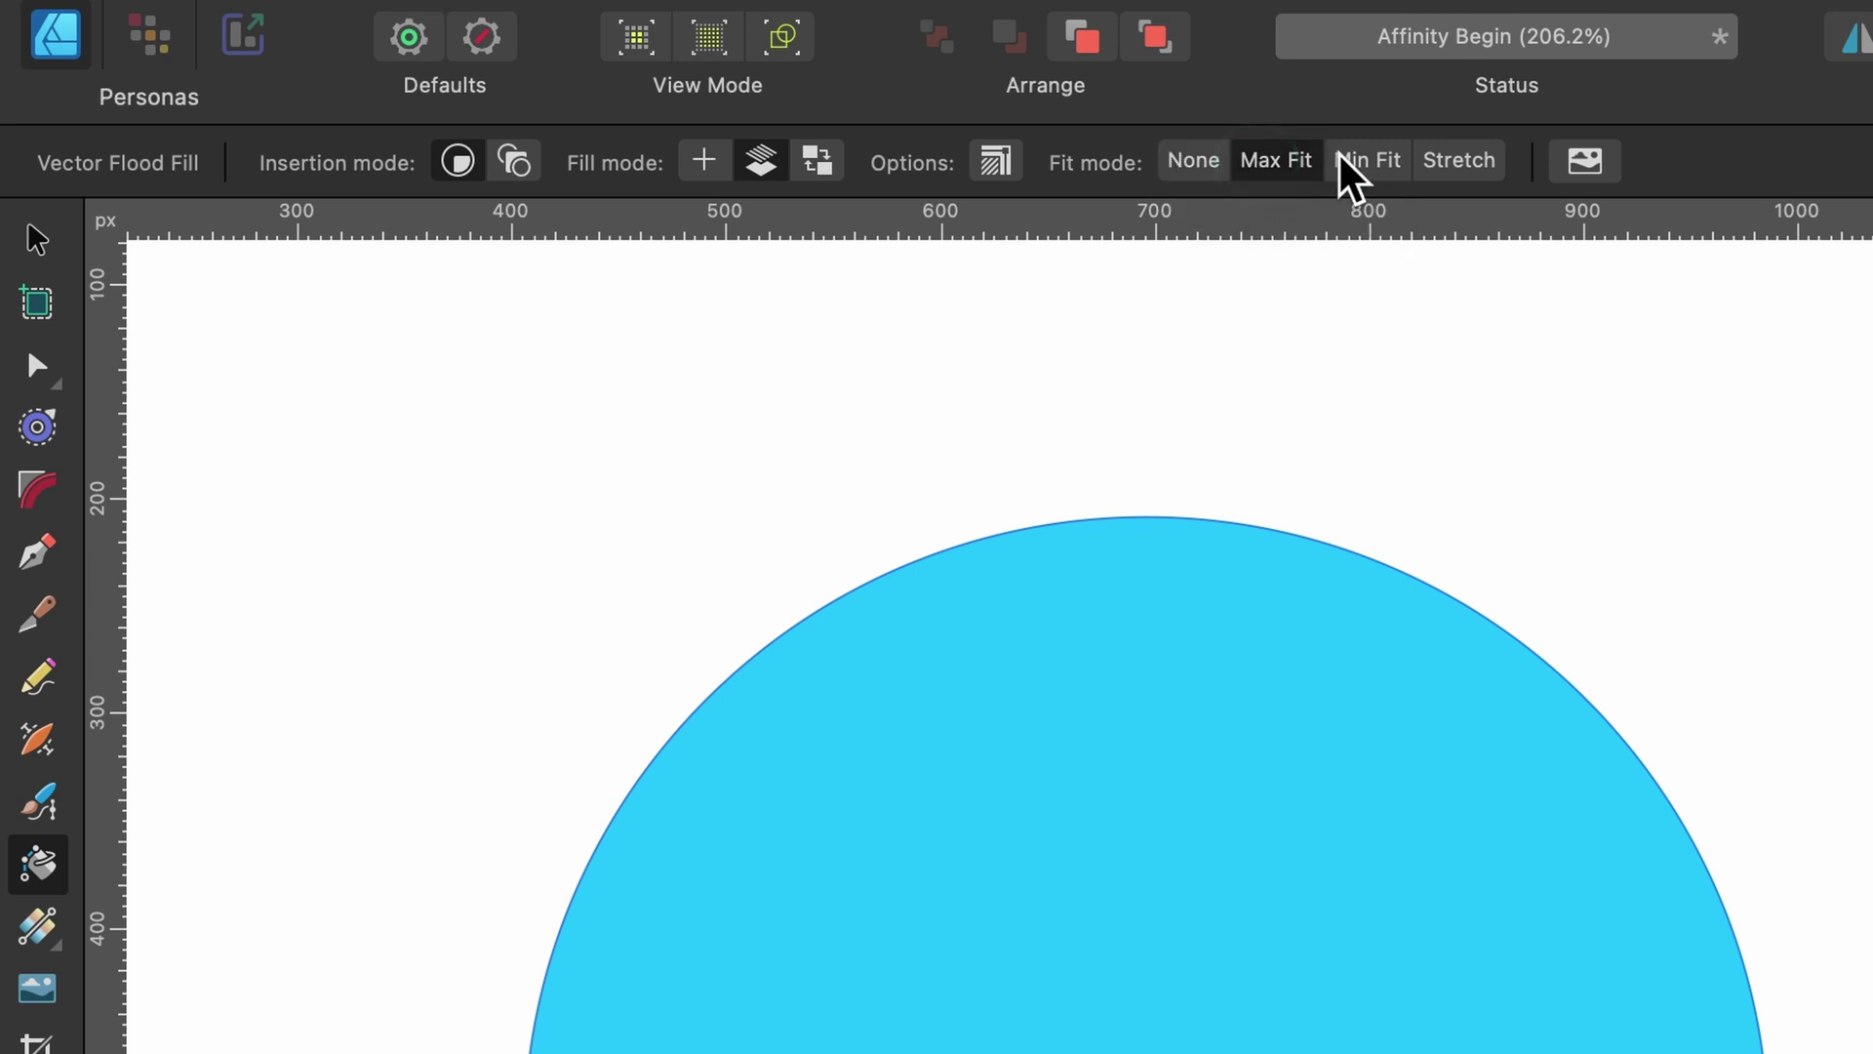
left_click(1364, 162)
left_click(1457, 162)
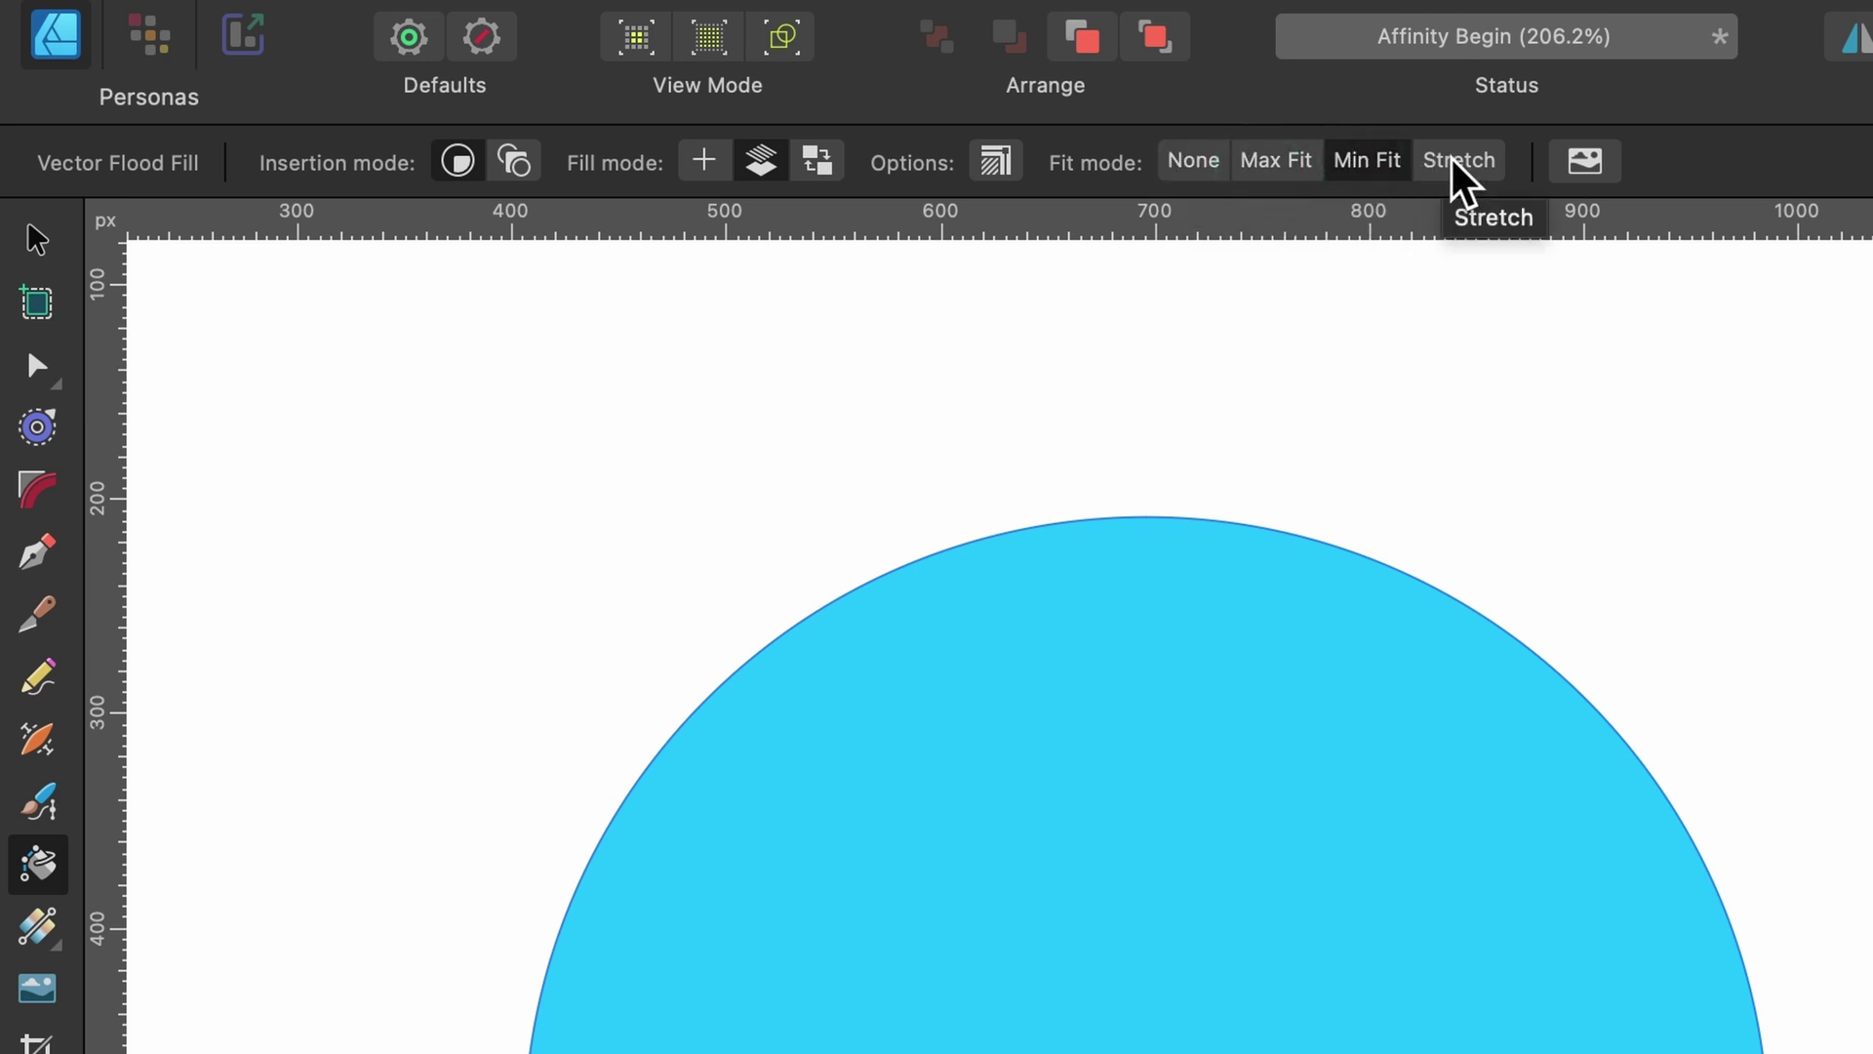
left_click(1371, 163)
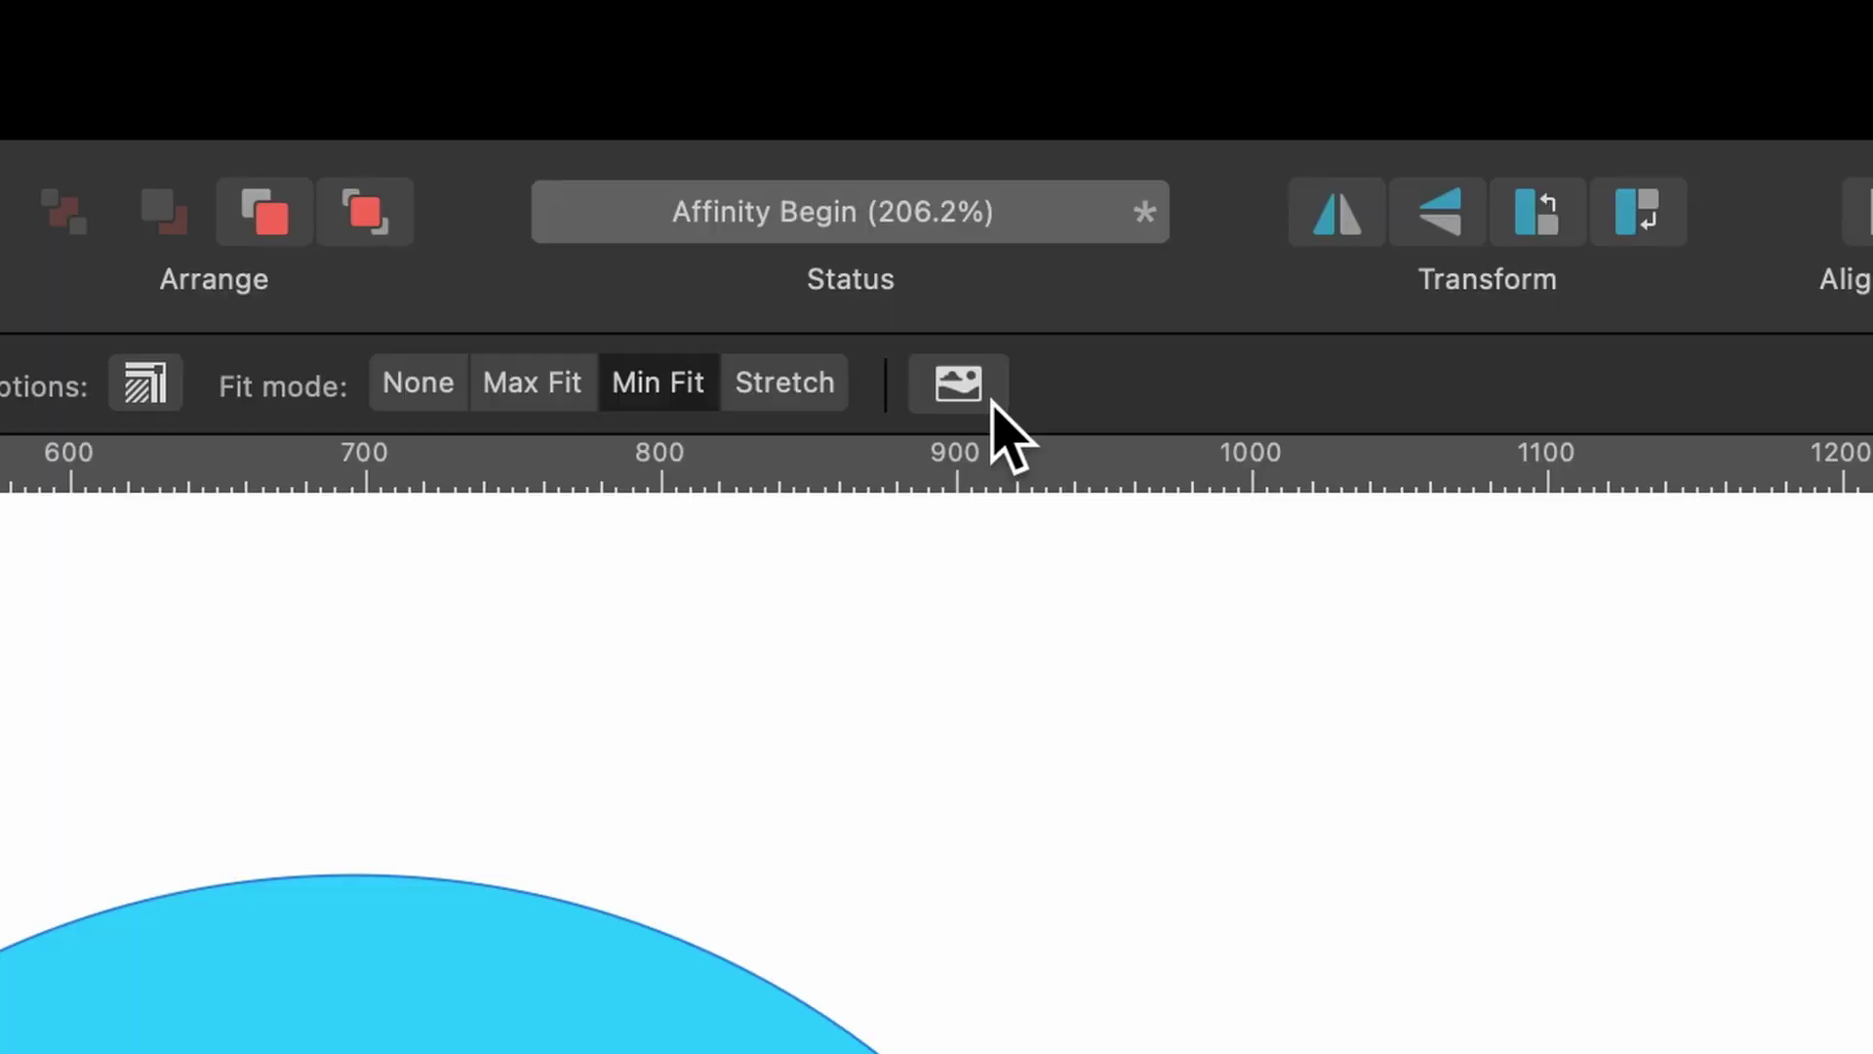
Step: Load DOTS.png from the Desktop as the bitmap fill and flood fill the blue circle with it
left_click(1586, 160)
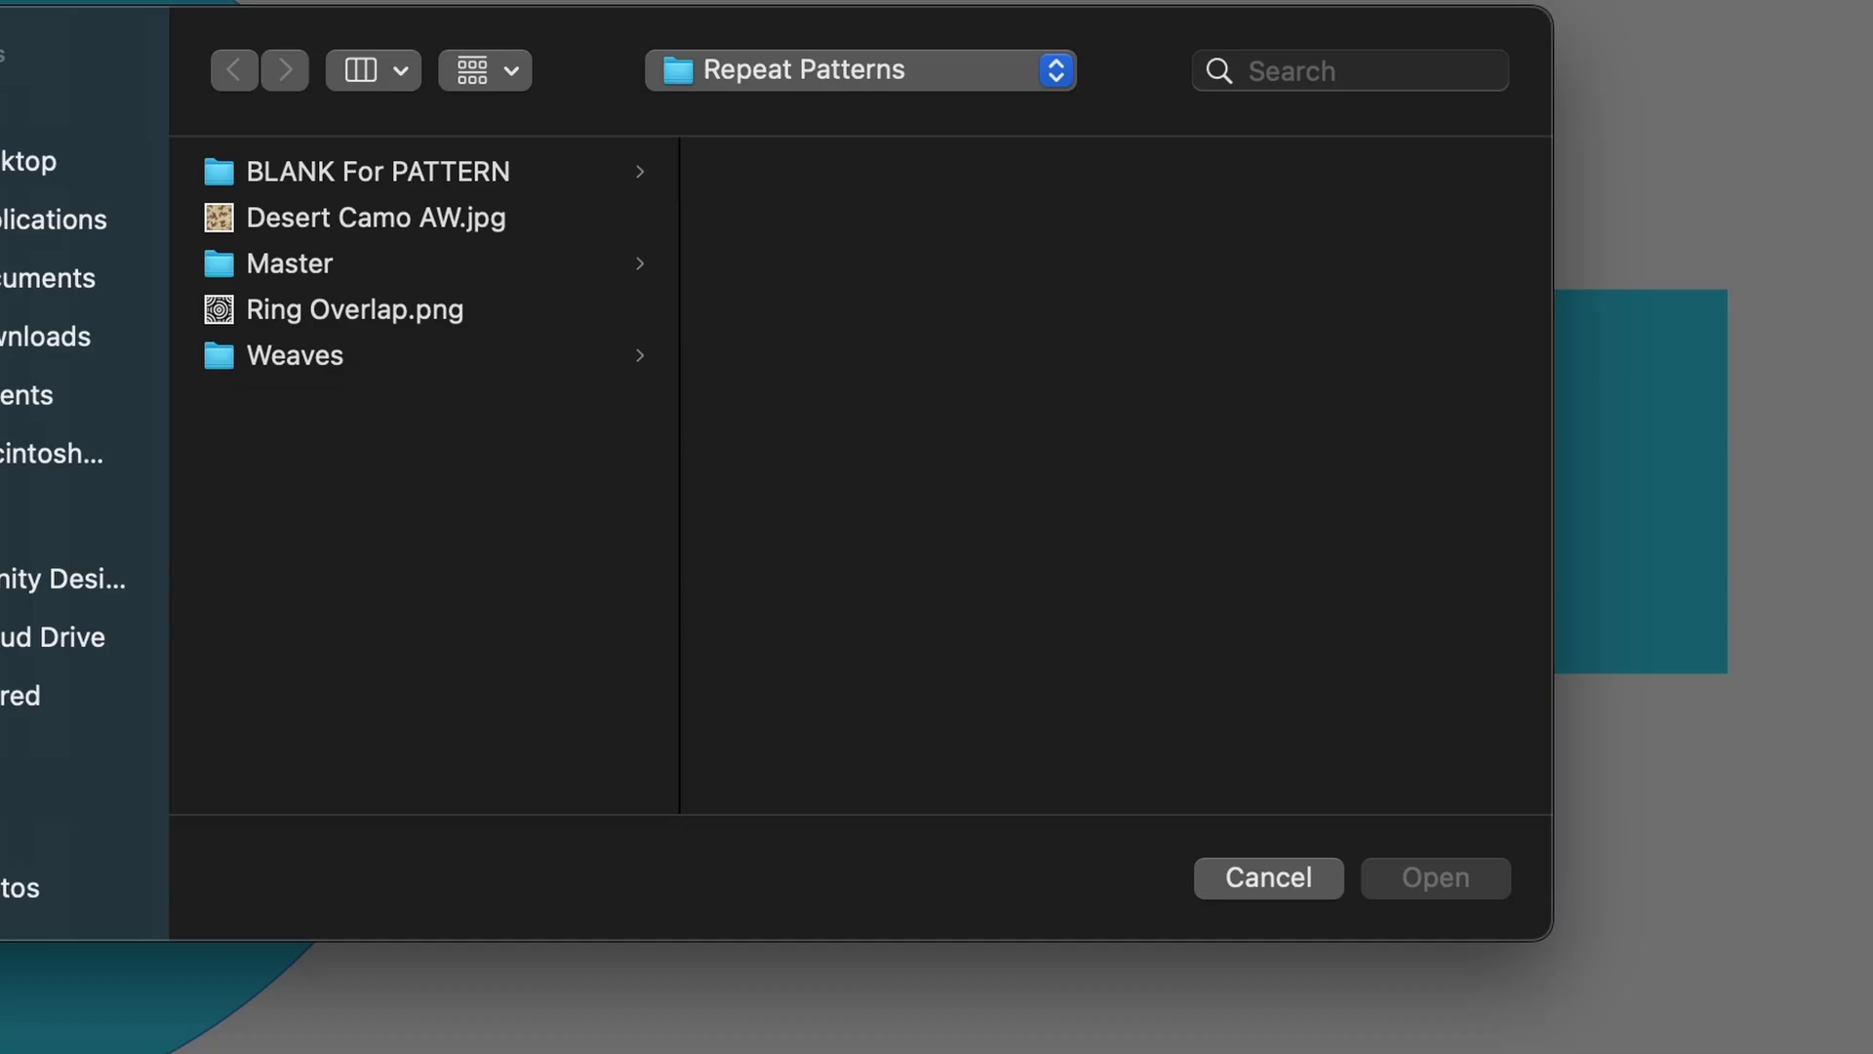
left_click(63, 156)
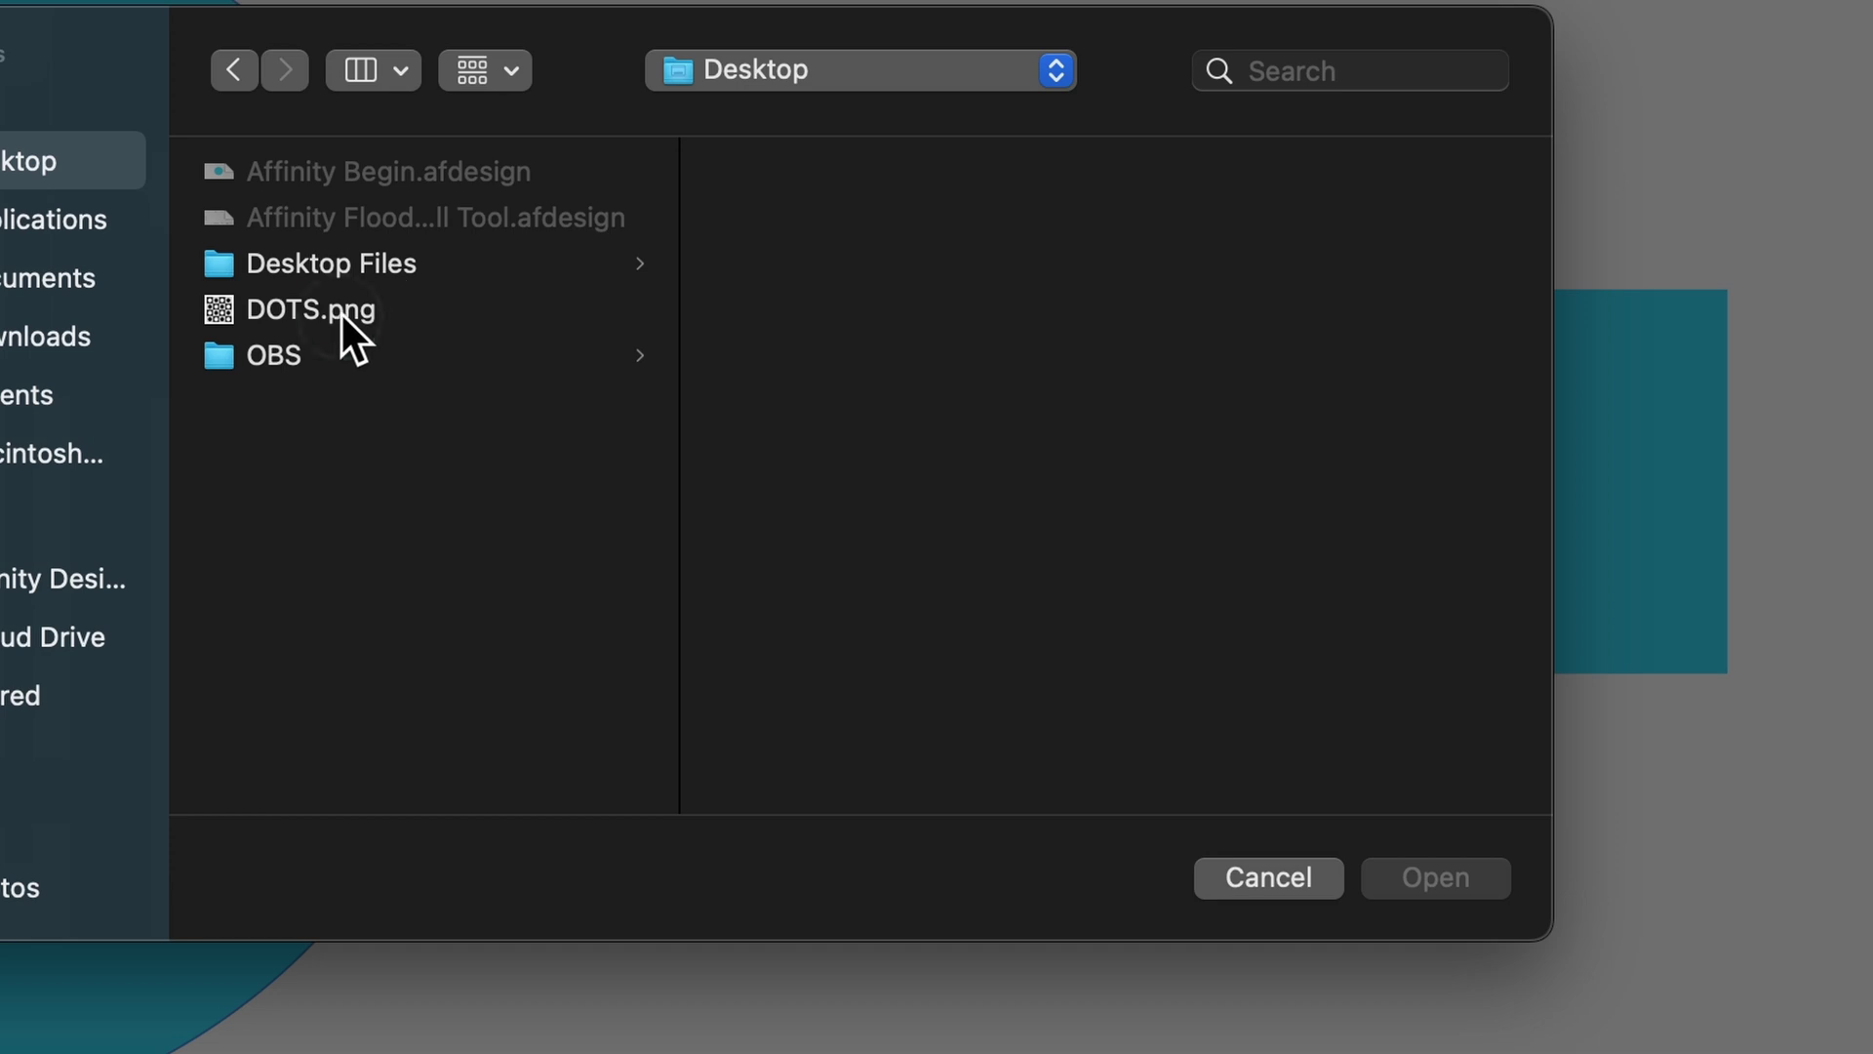
left_click(284, 310)
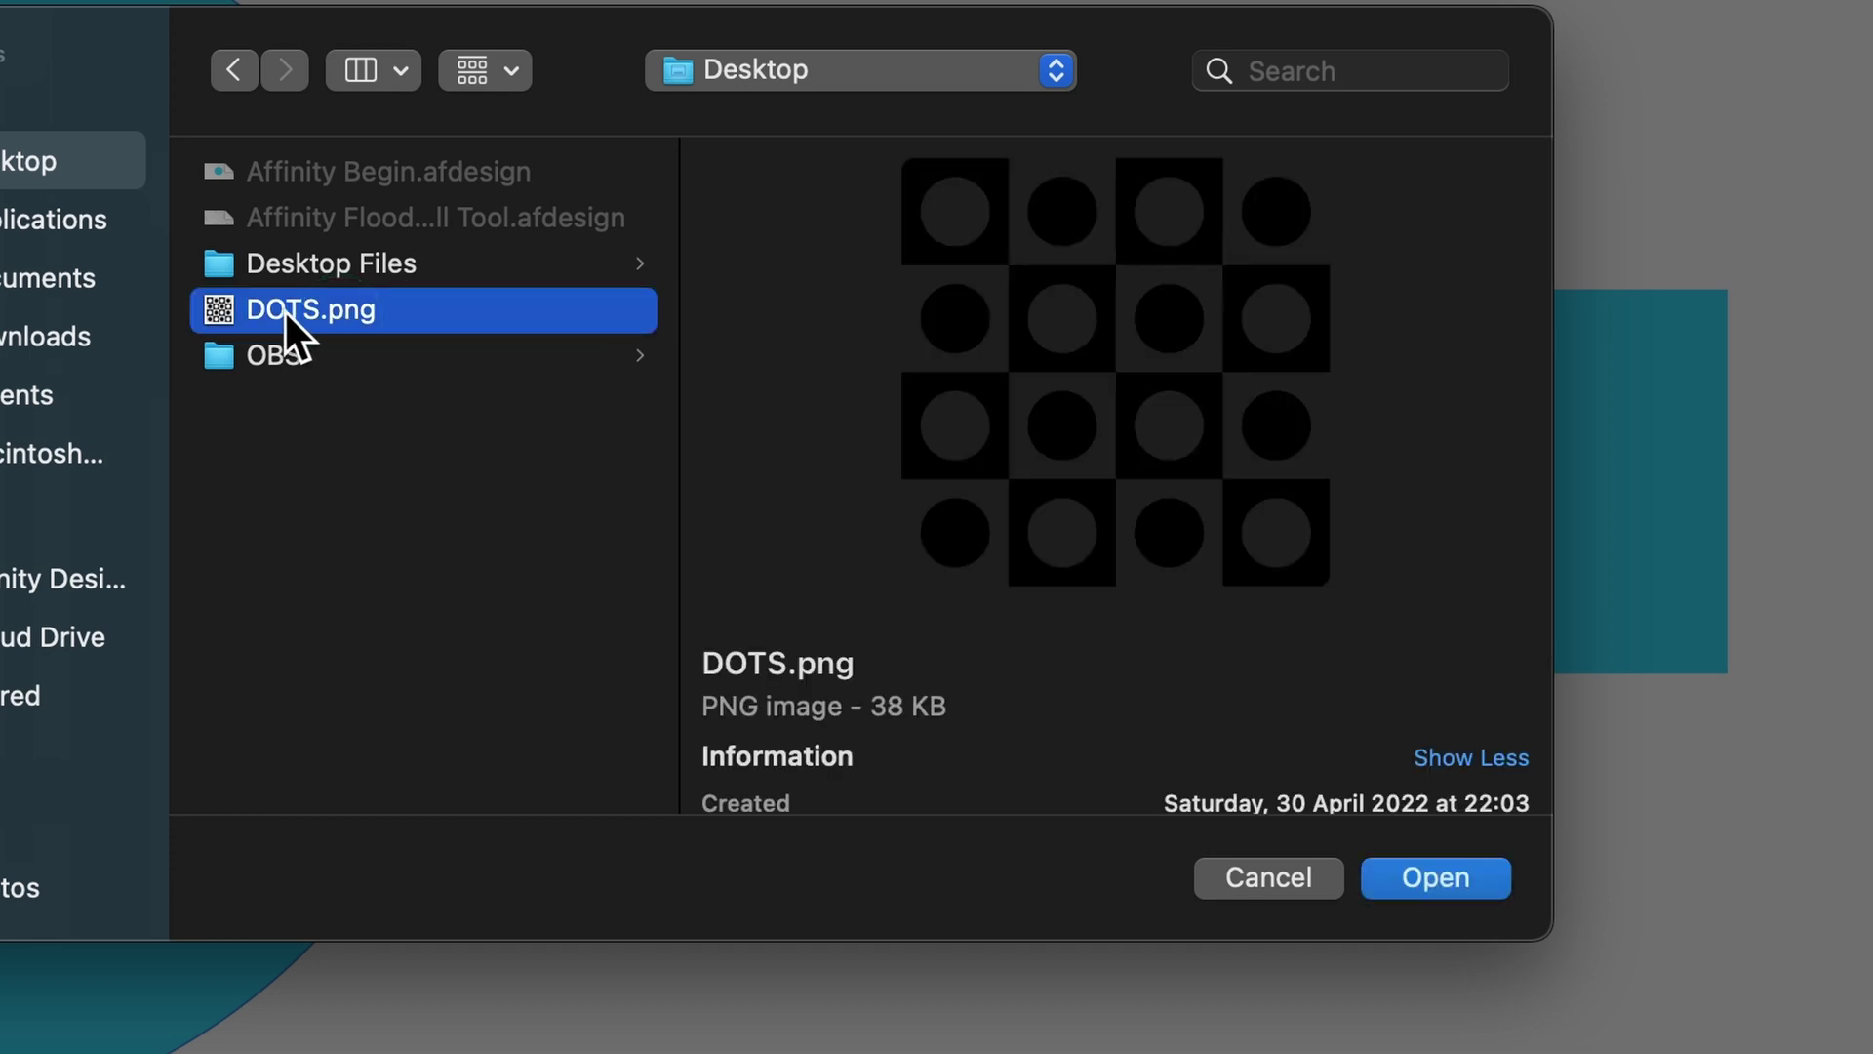
left_click(1439, 891)
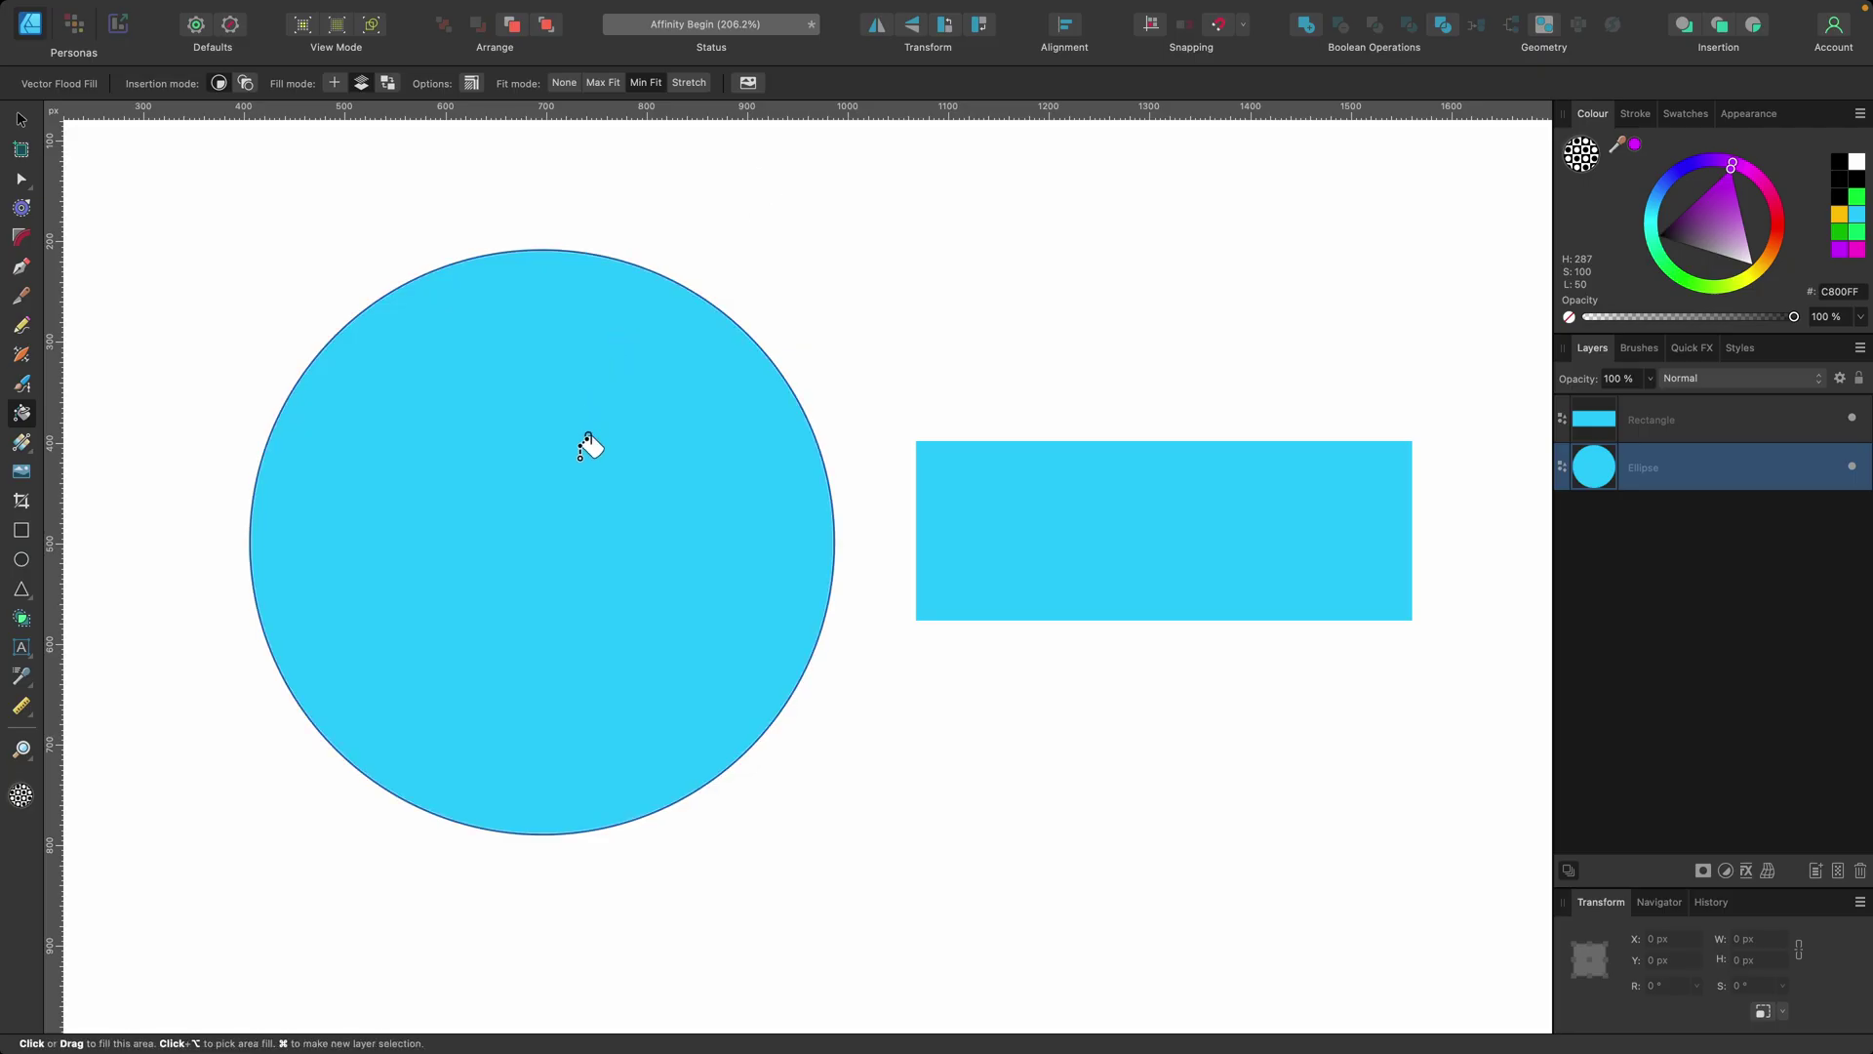
left_click(535, 481)
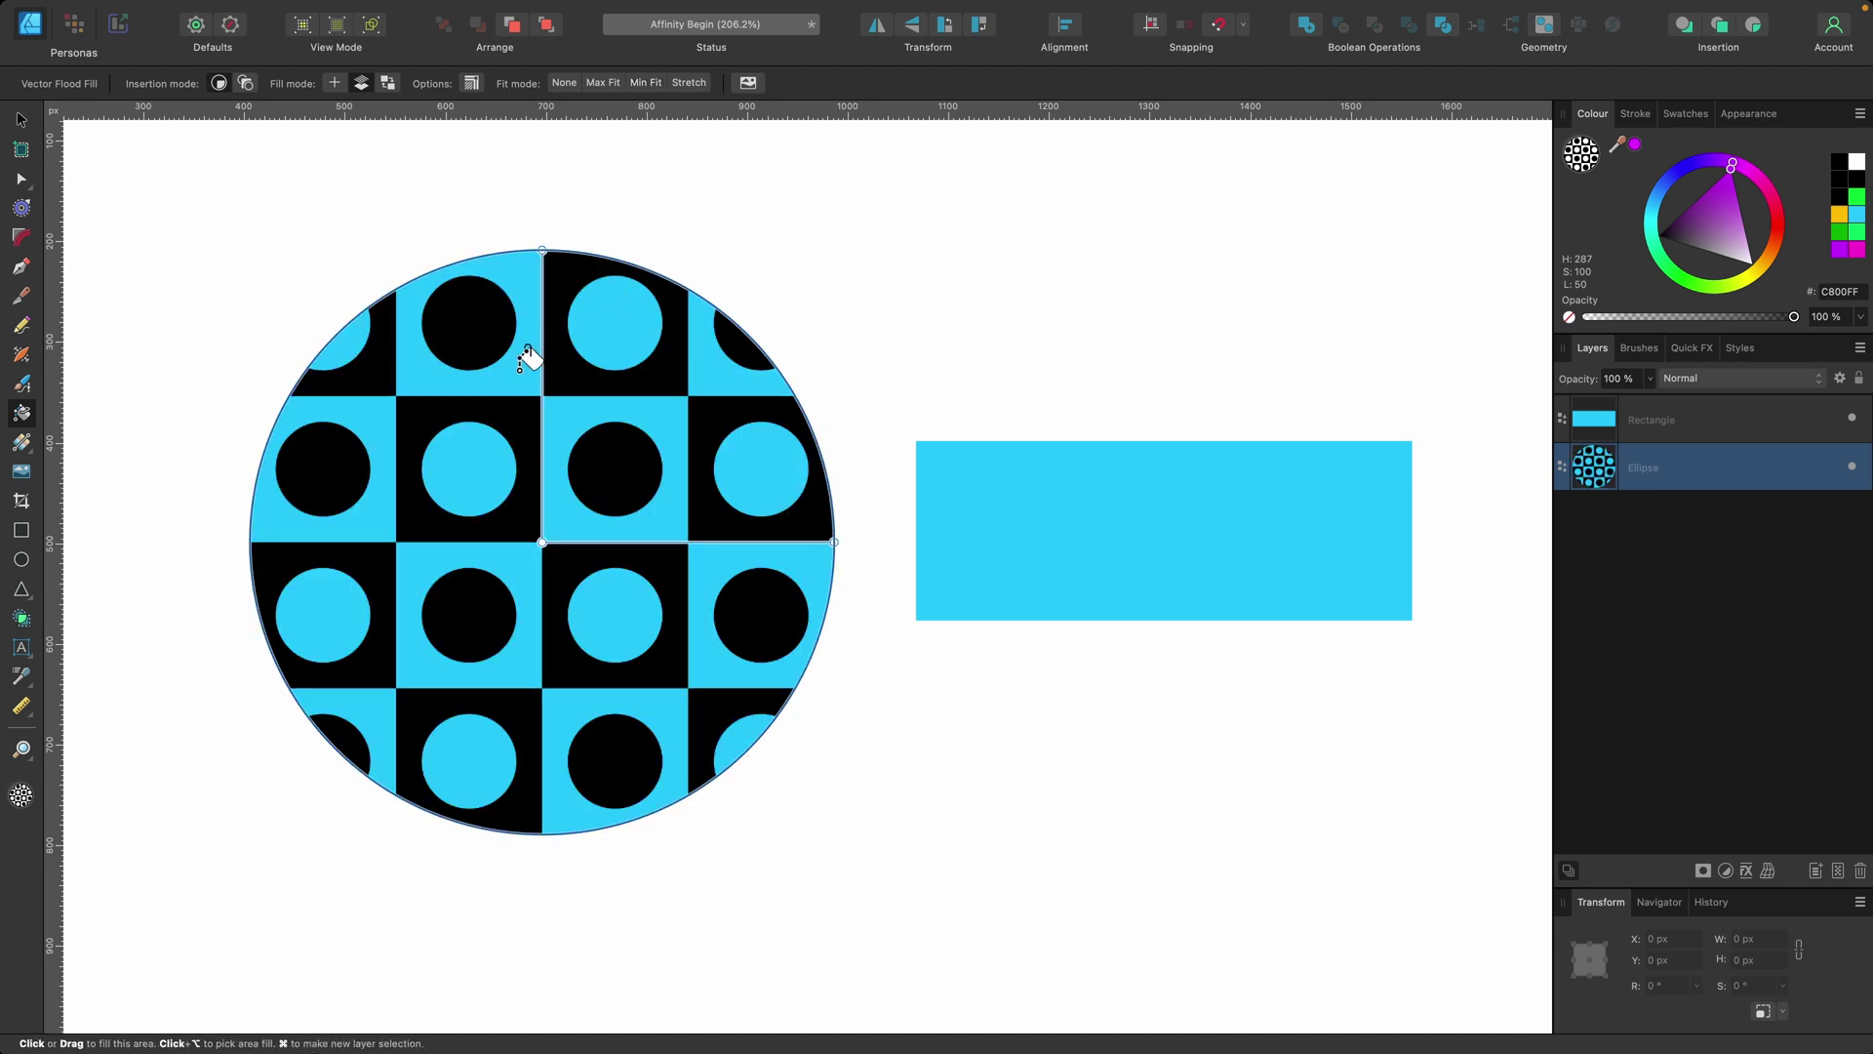
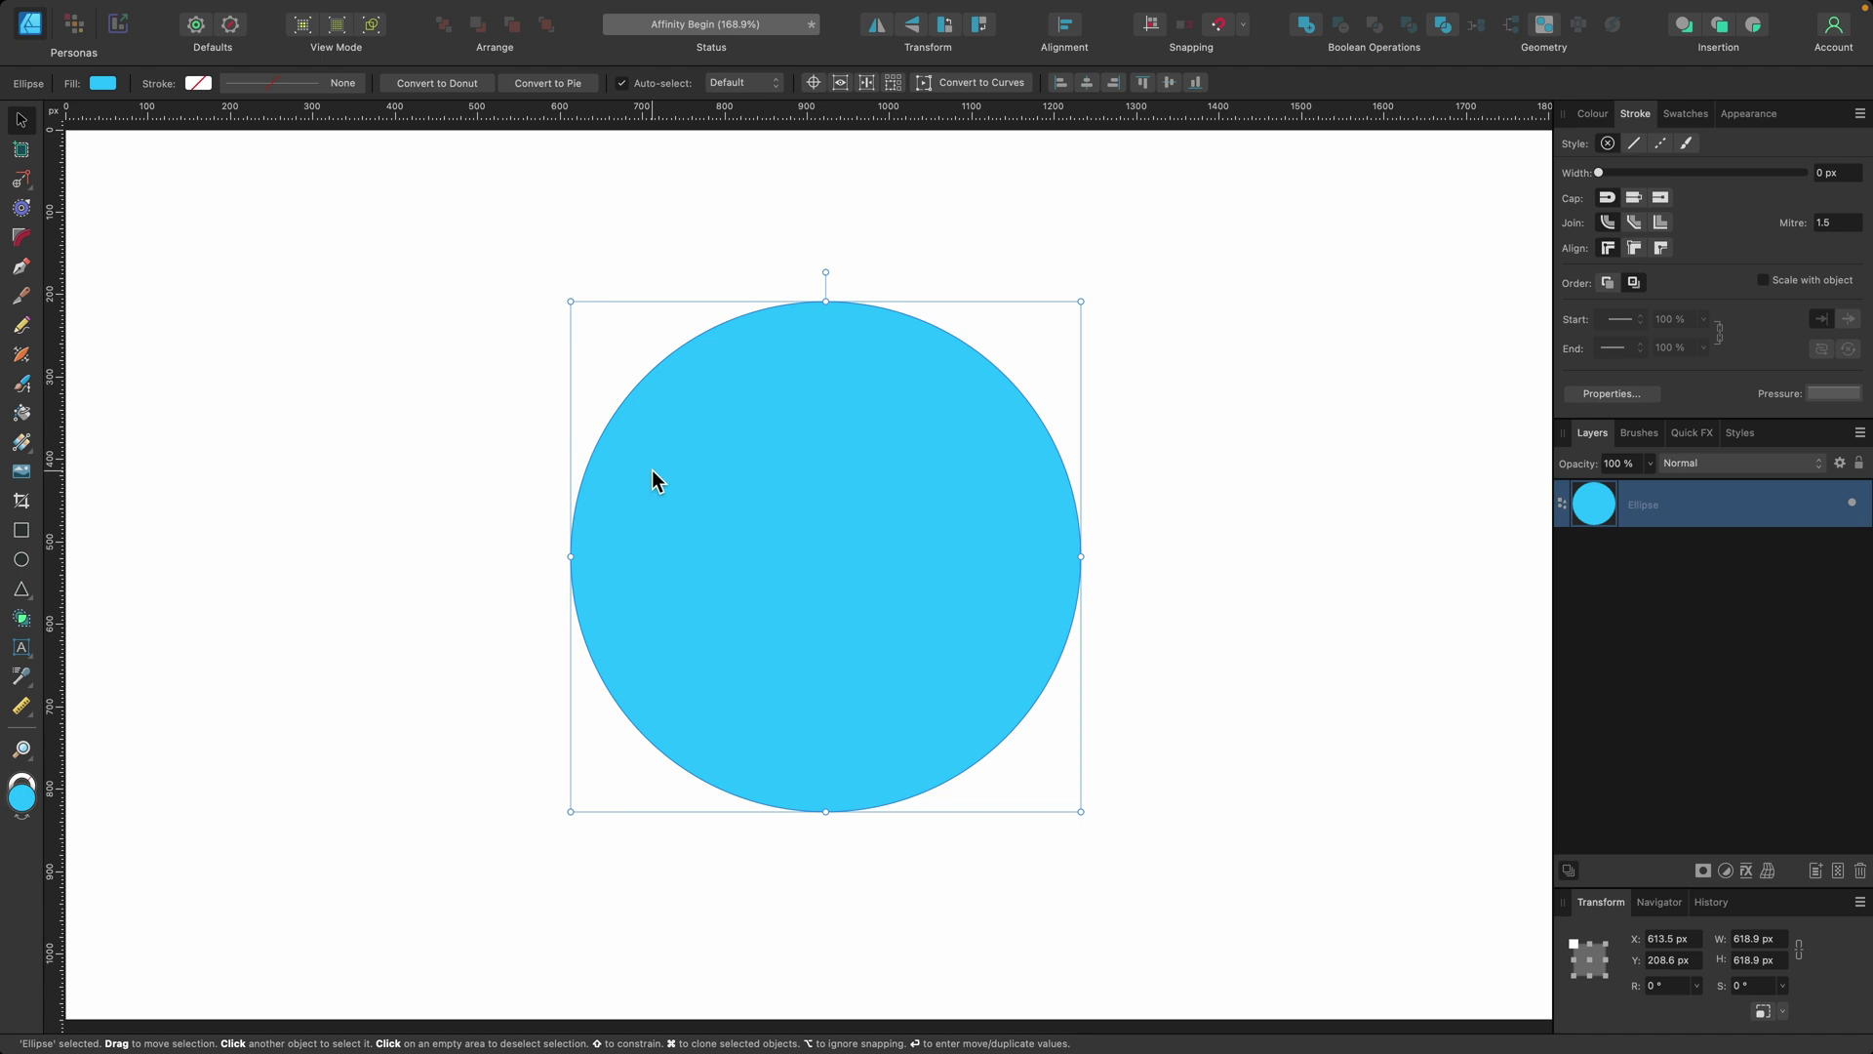
Step: With the Vector Flood Fill Tool active, look through the Gradients swatches and switch to the ArtistWright Grad with Trans palette
left_click(21, 414)
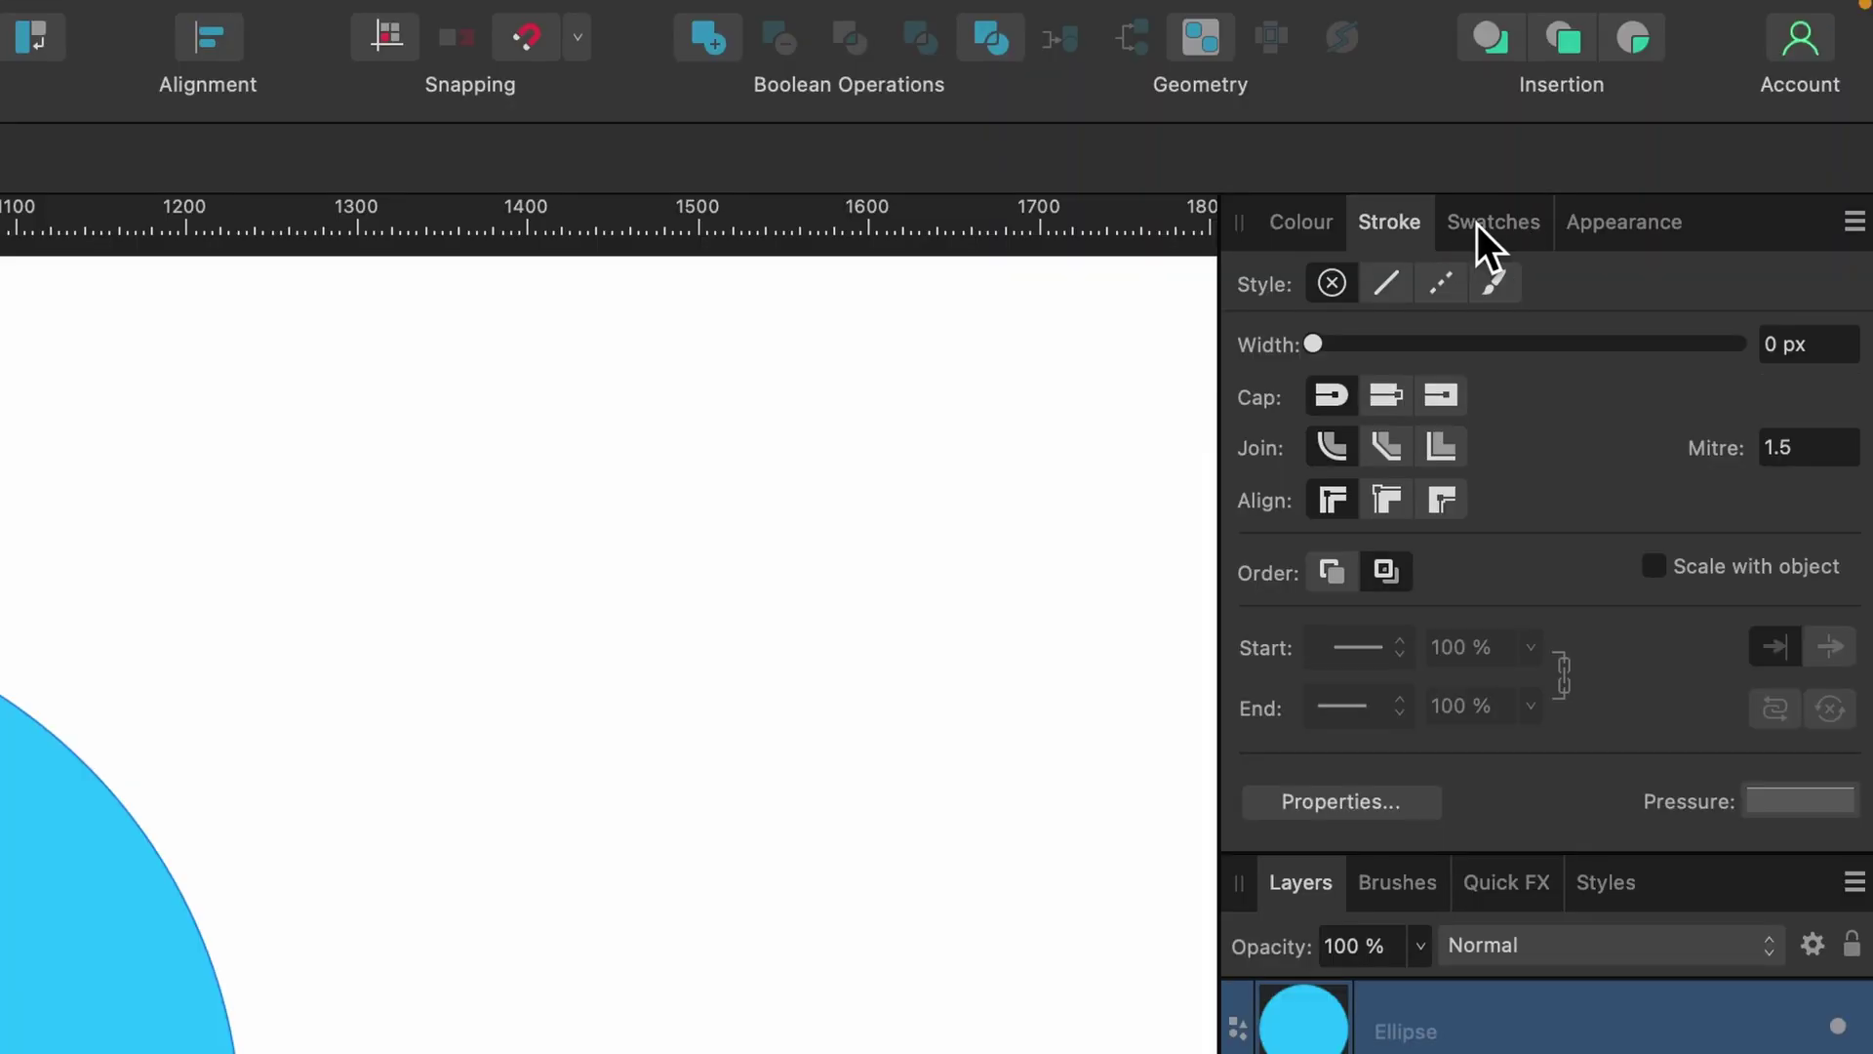
left_click(1477, 224)
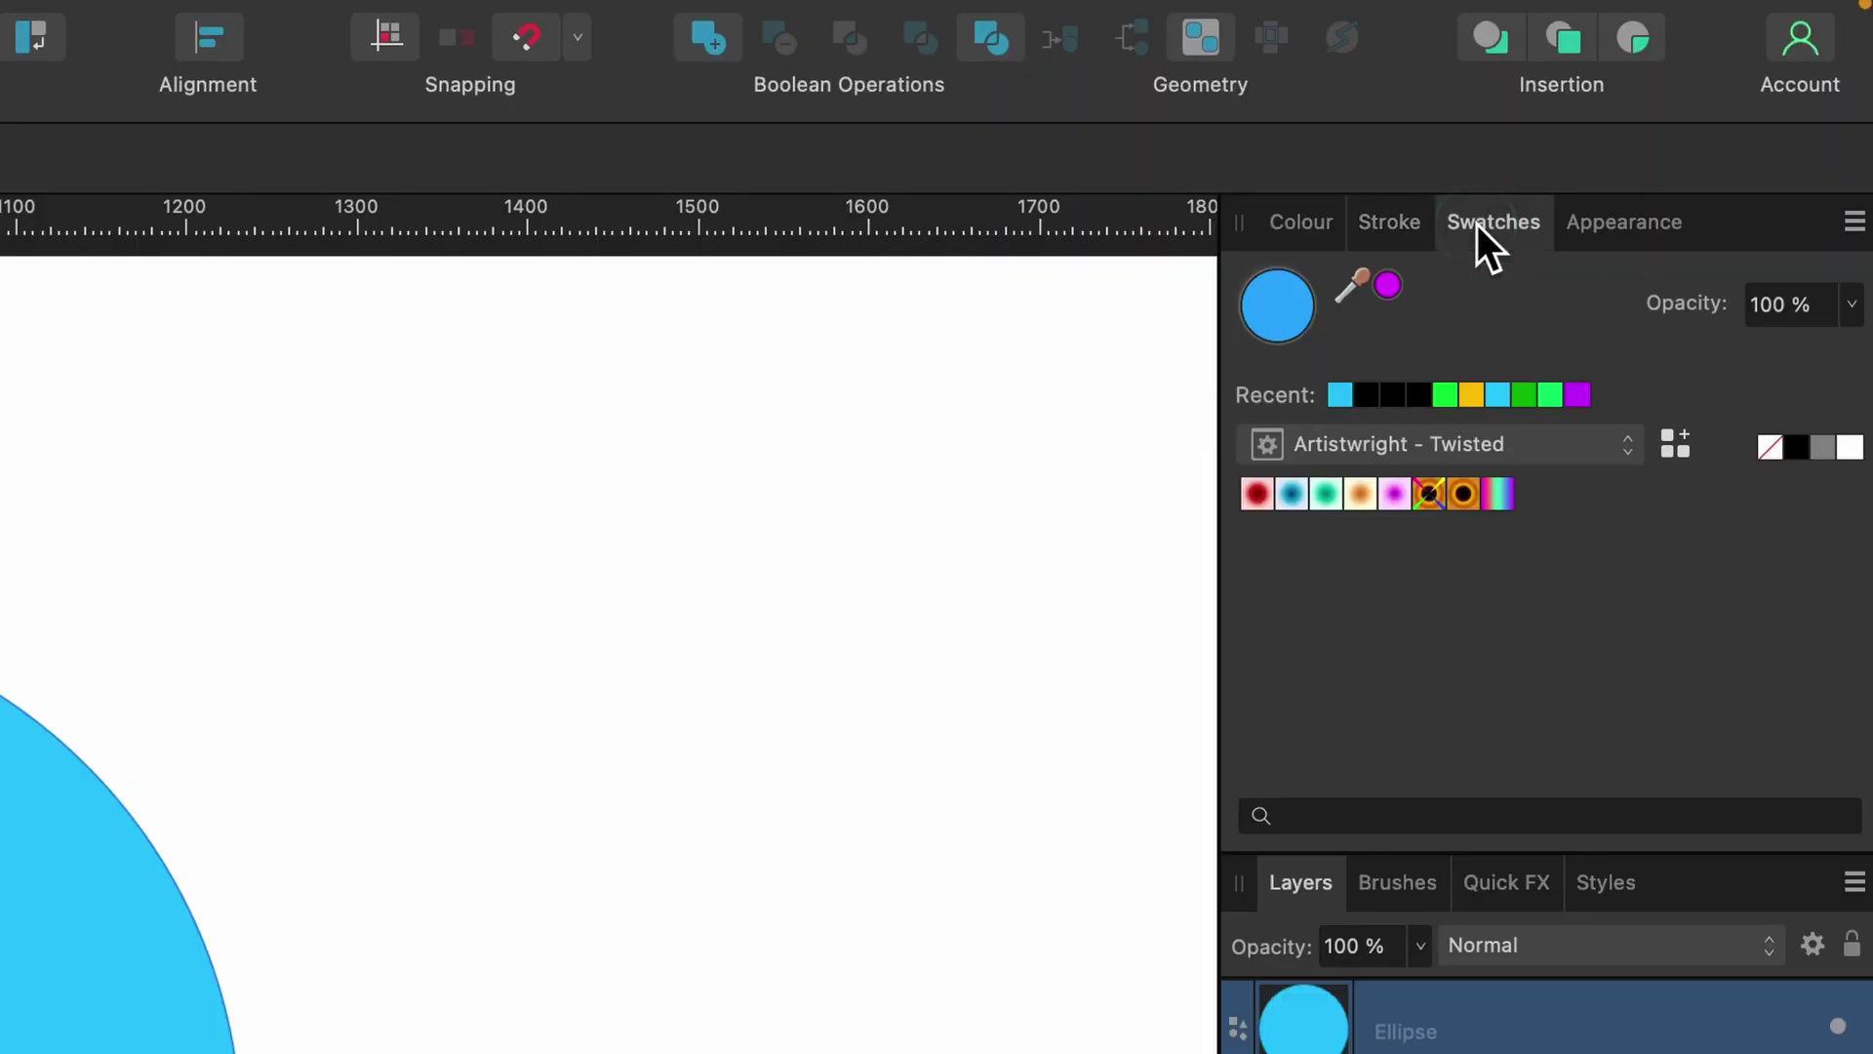
left_click(1455, 427)
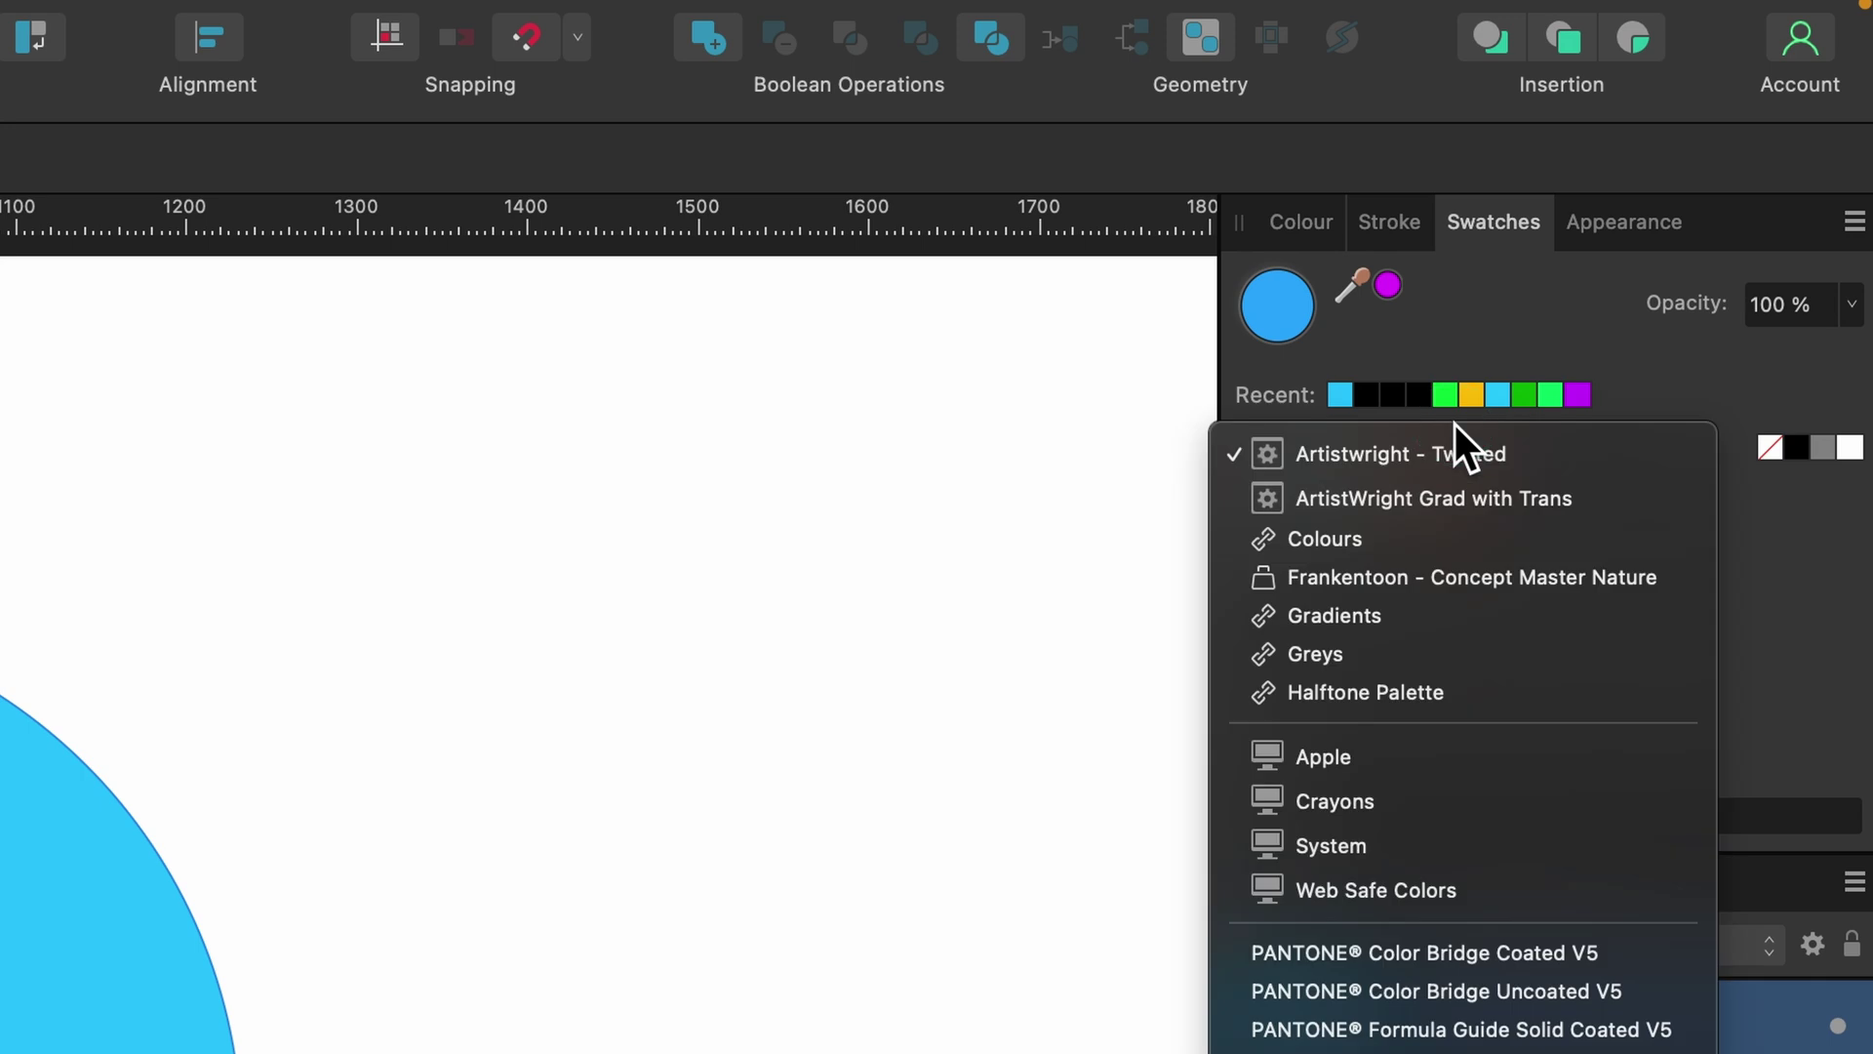
left_click(1407, 618)
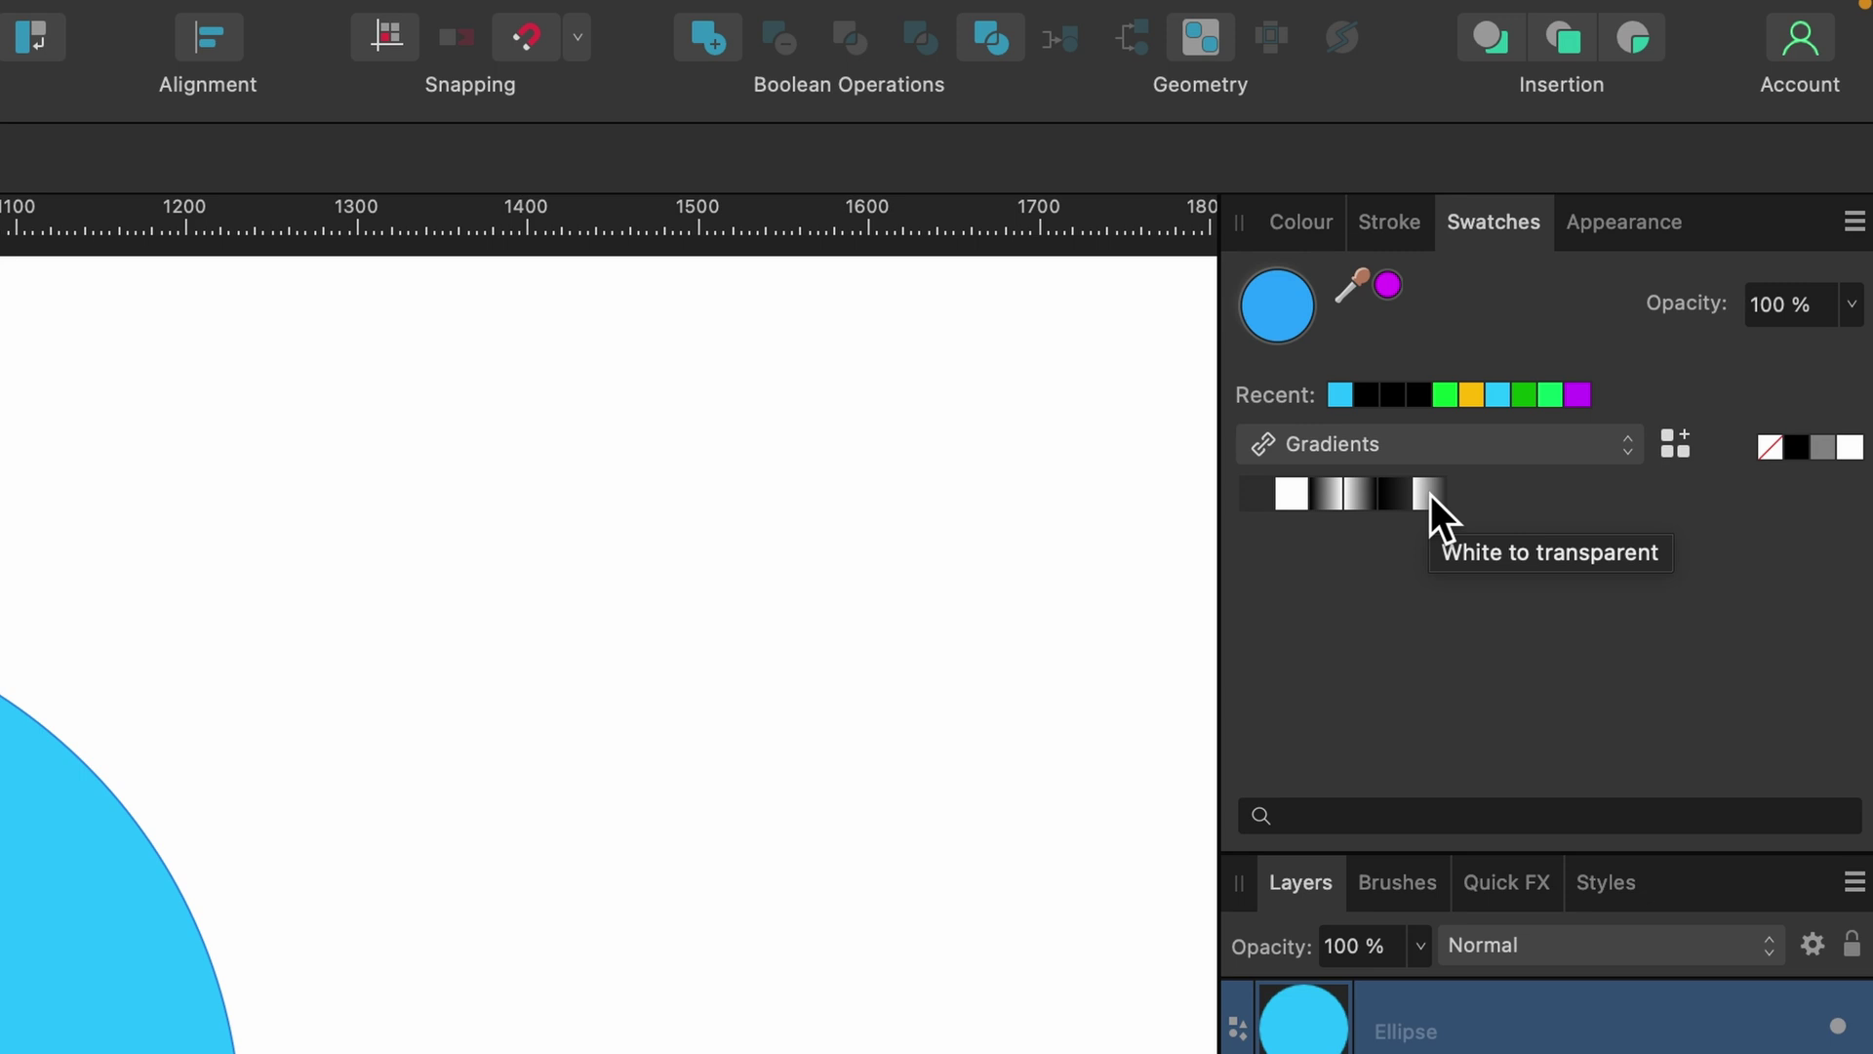
left_click(1427, 441)
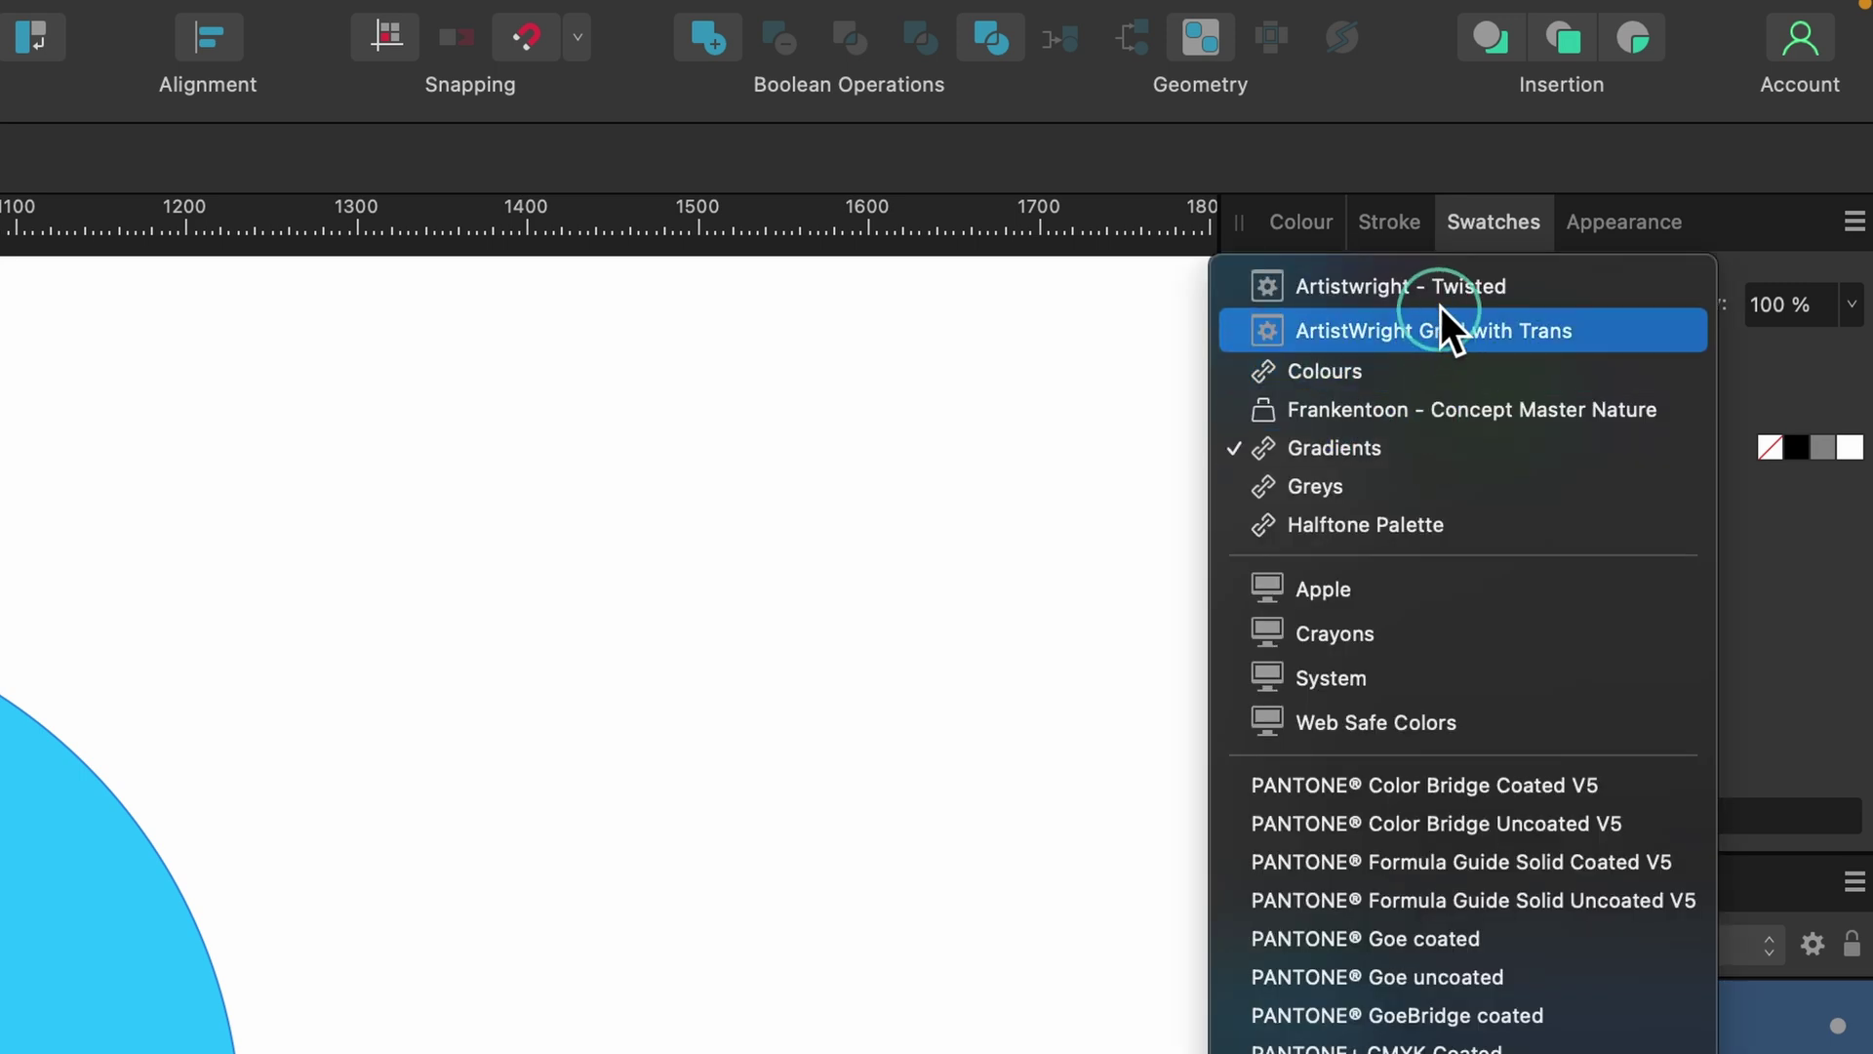
left_click(1481, 337)
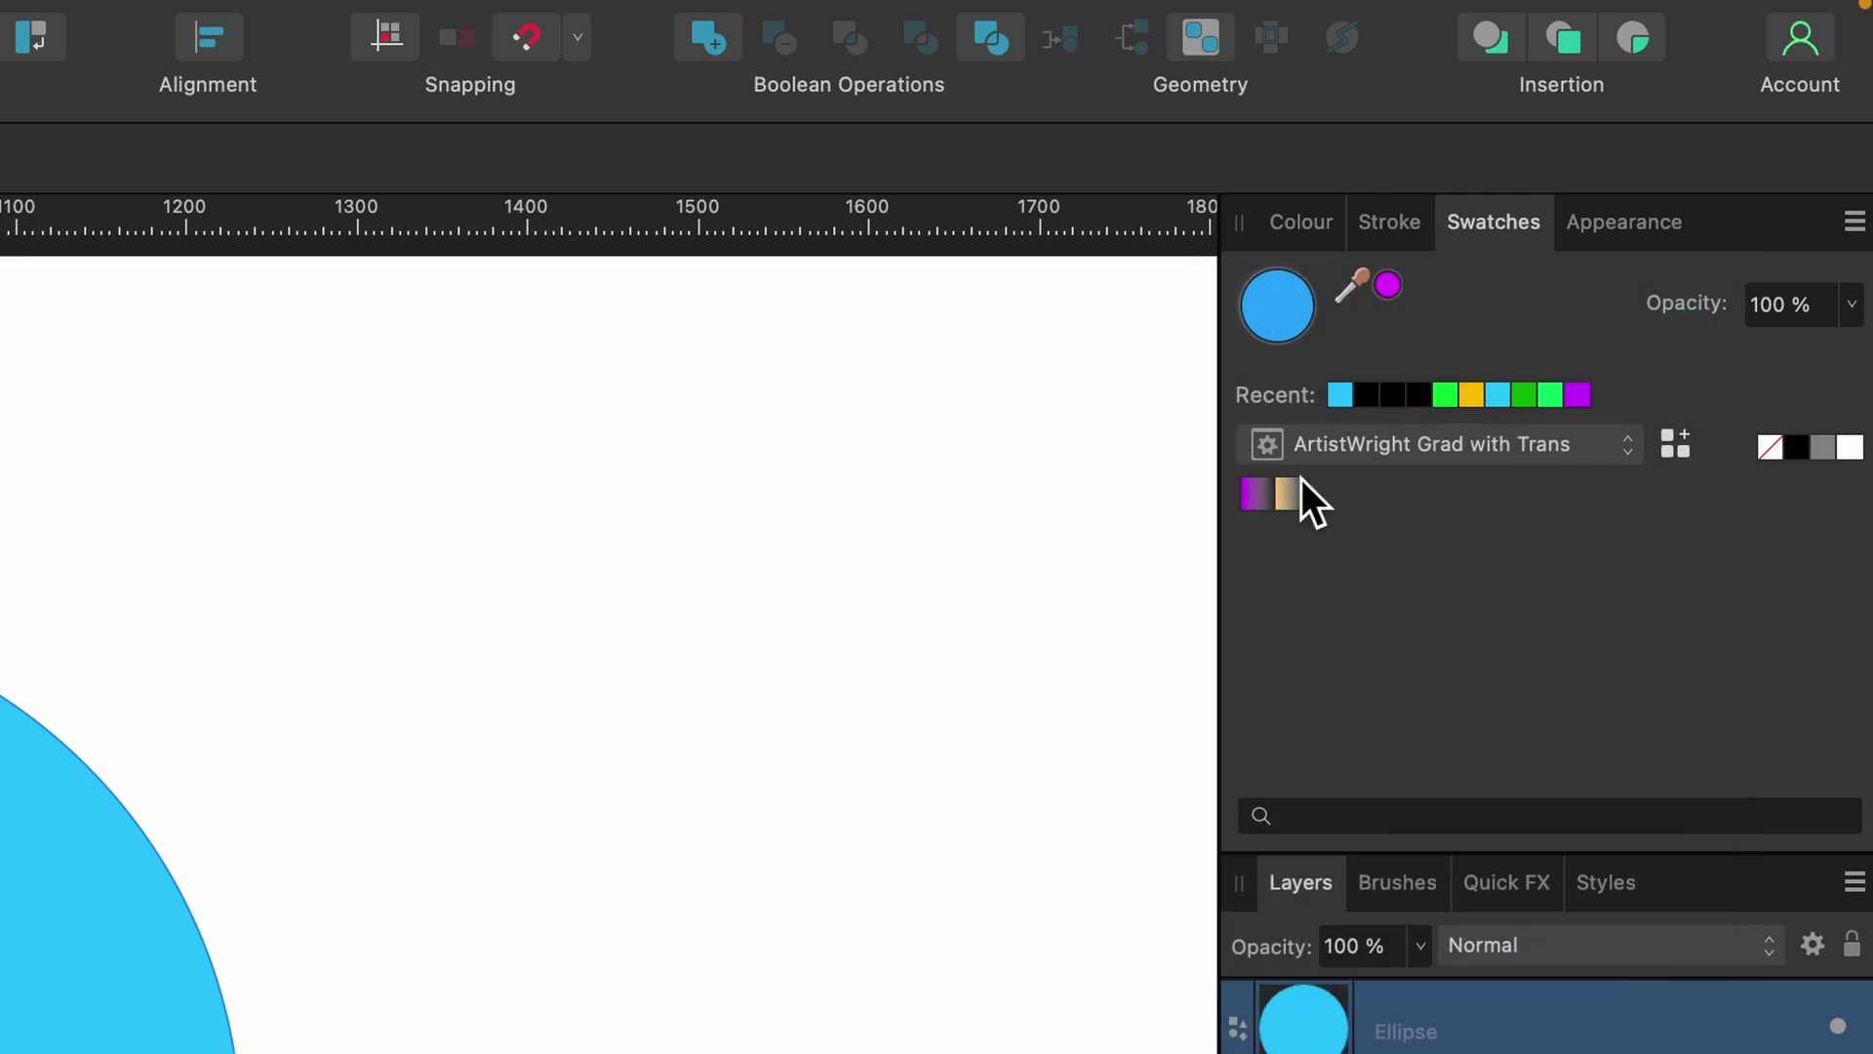
Step: Flood fill the blue circle with the palette's purple-to-transparent gradient and adjust the gradient's start handle slightly
left_click(1248, 491)
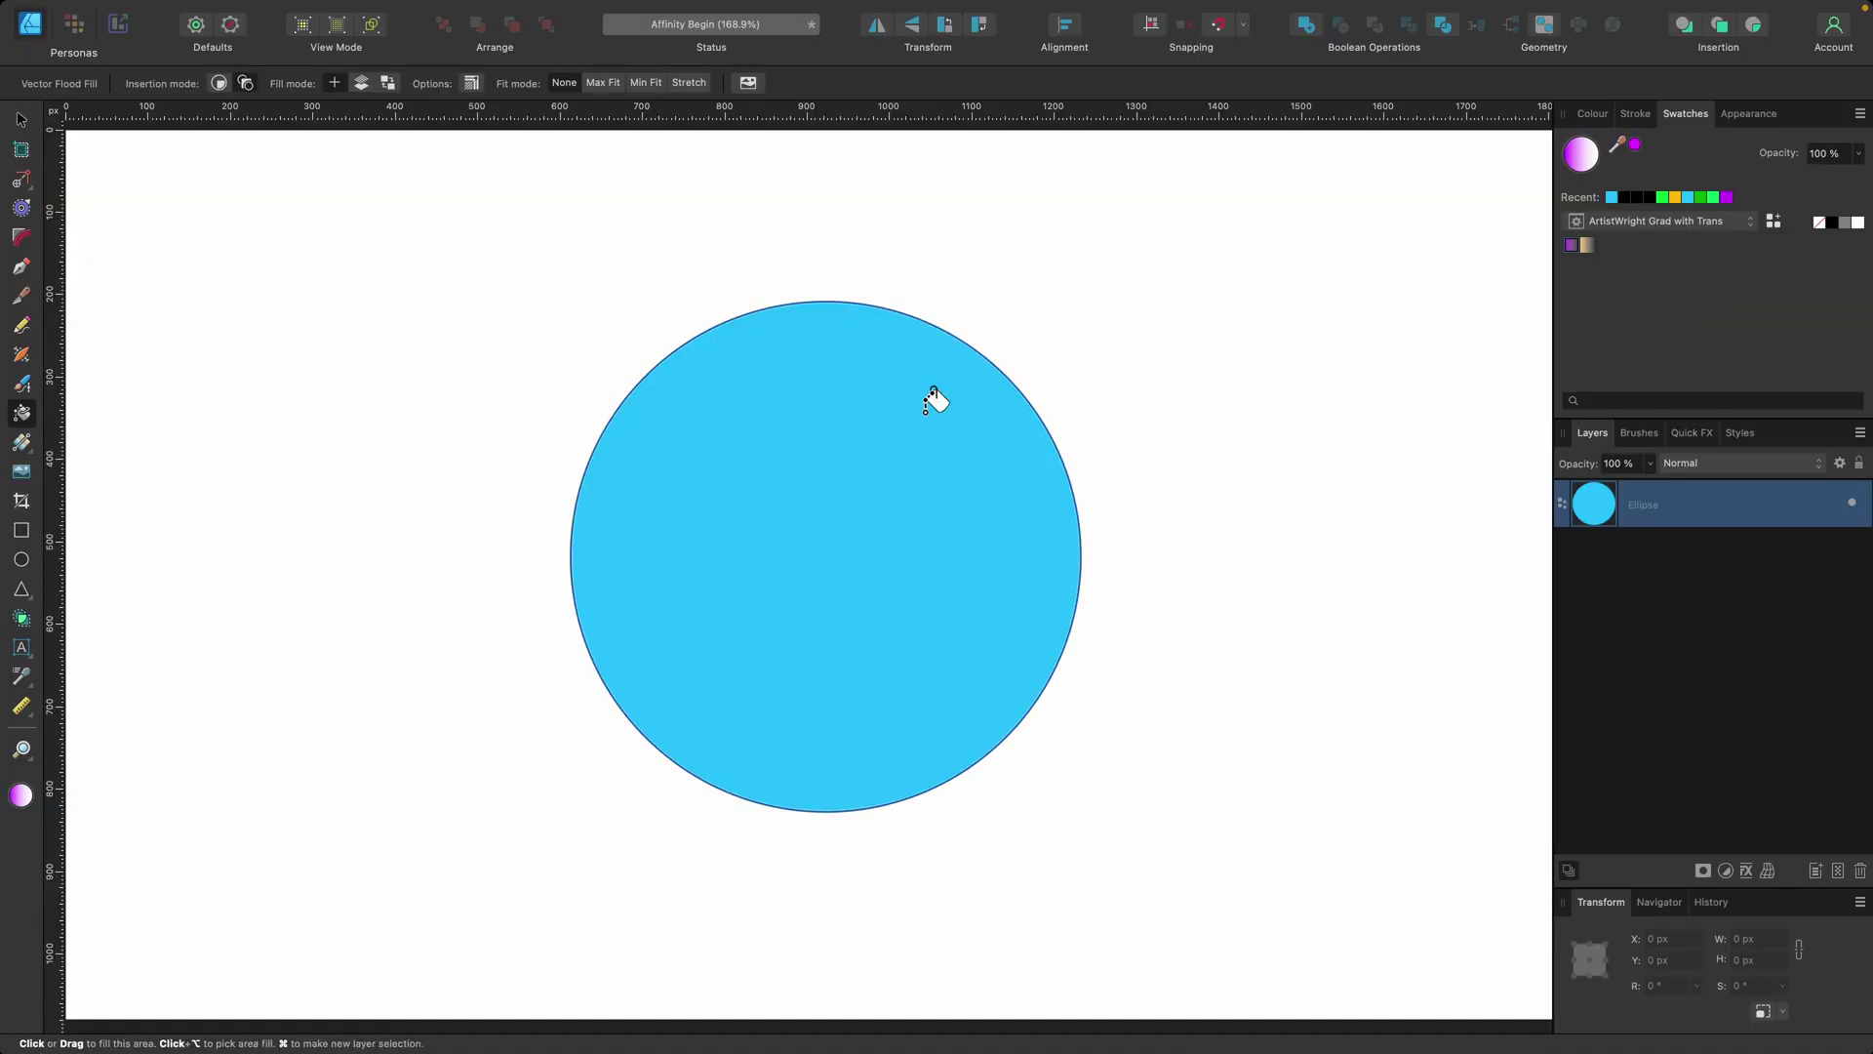
left_click(852, 446)
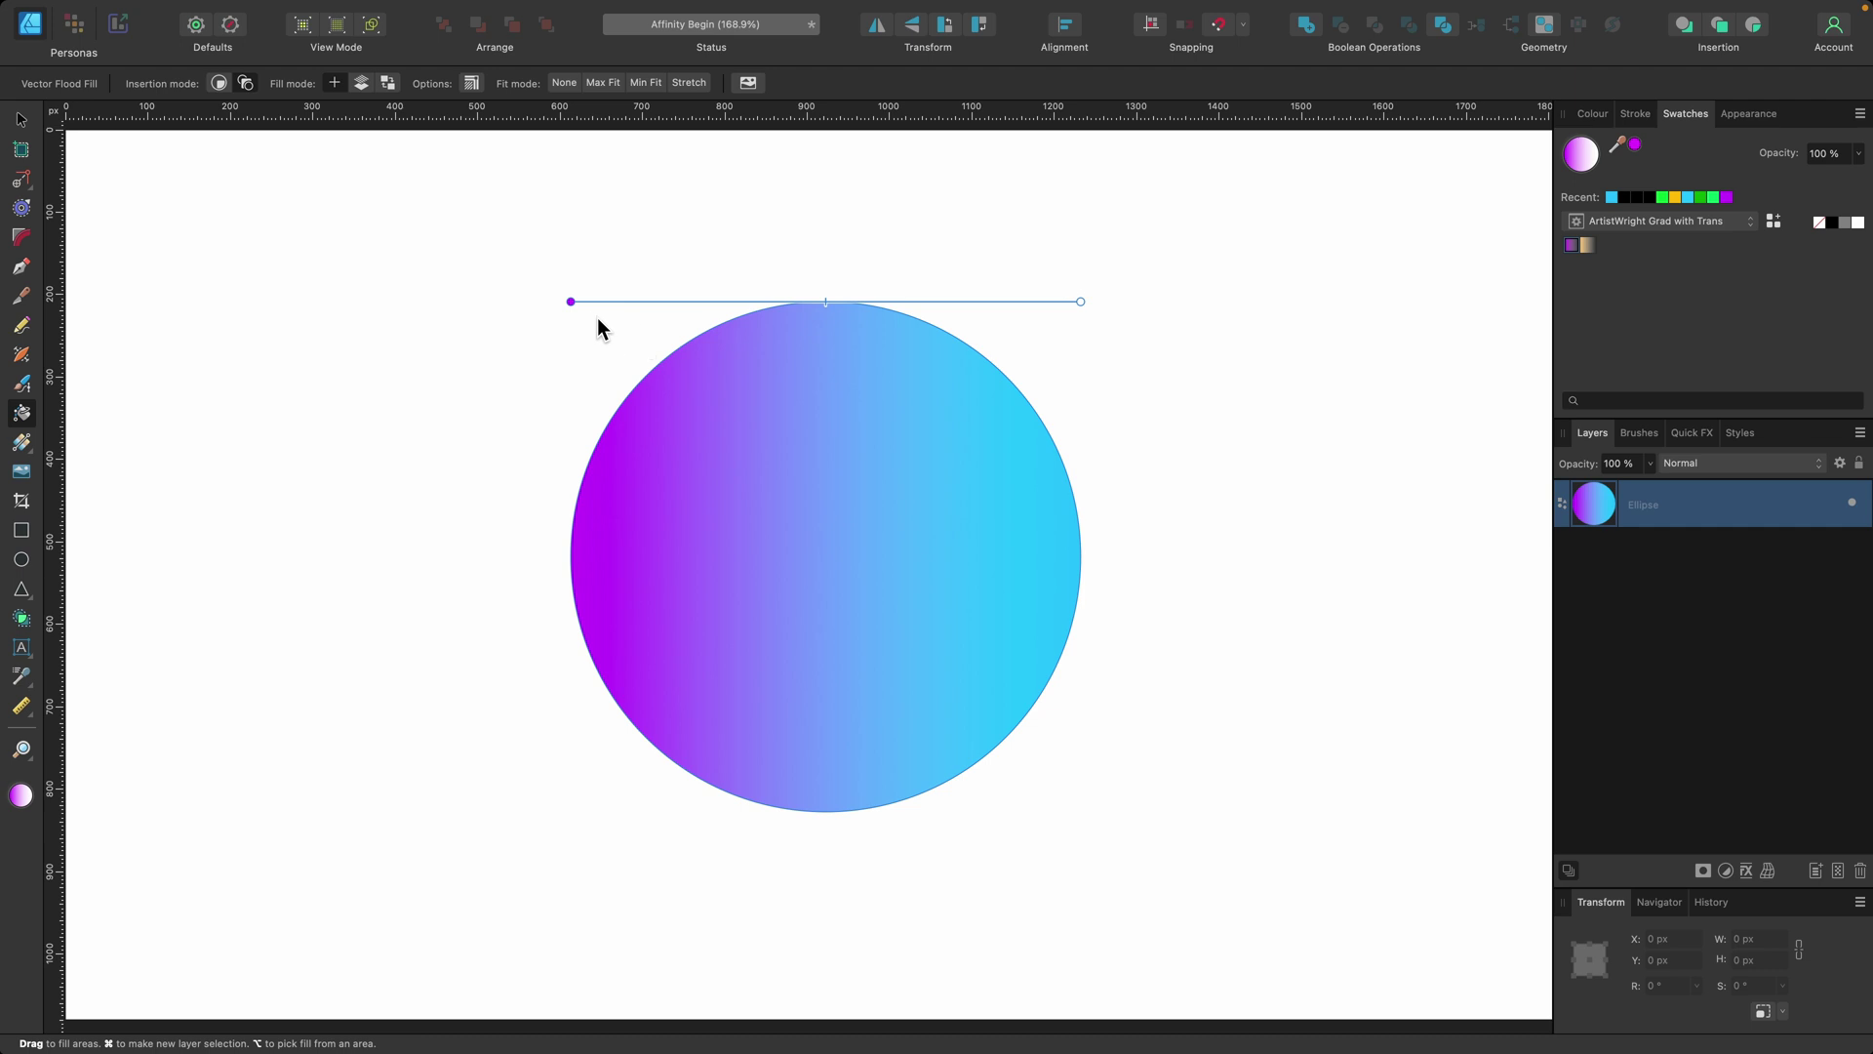
mouse_move(571, 301)
left_mouse_down()
mouse_move(927, 296)
mouse_move(514, 302)
mouse_move(797, 308)
mouse_move(1125, 497)
mouse_move(1033, 761)
mouse_move(485, 306)
mouse_move(572, 302)
left_mouse_up()
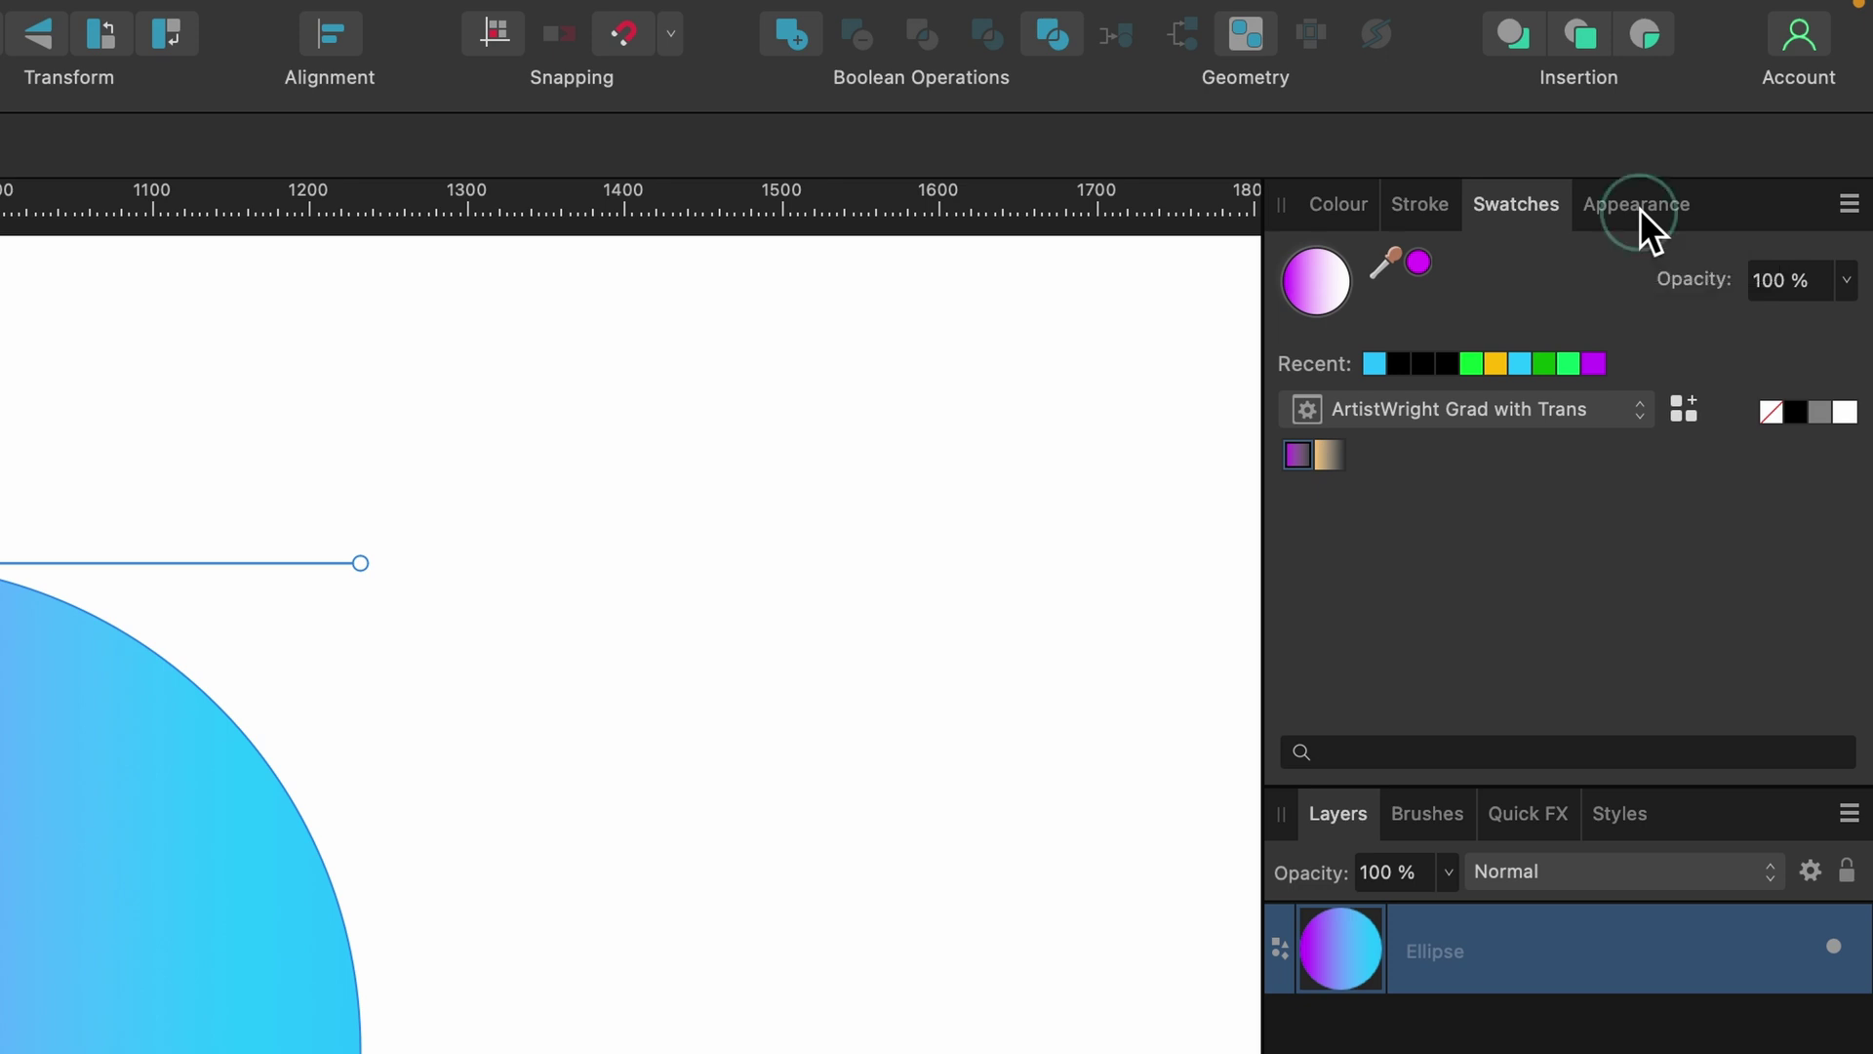
Step: Examine the circle's stacked fills in its appearance settings, selecting the blue fill and the purple gradient fill in turn
left_click(1641, 209)
left_click(1530, 392)
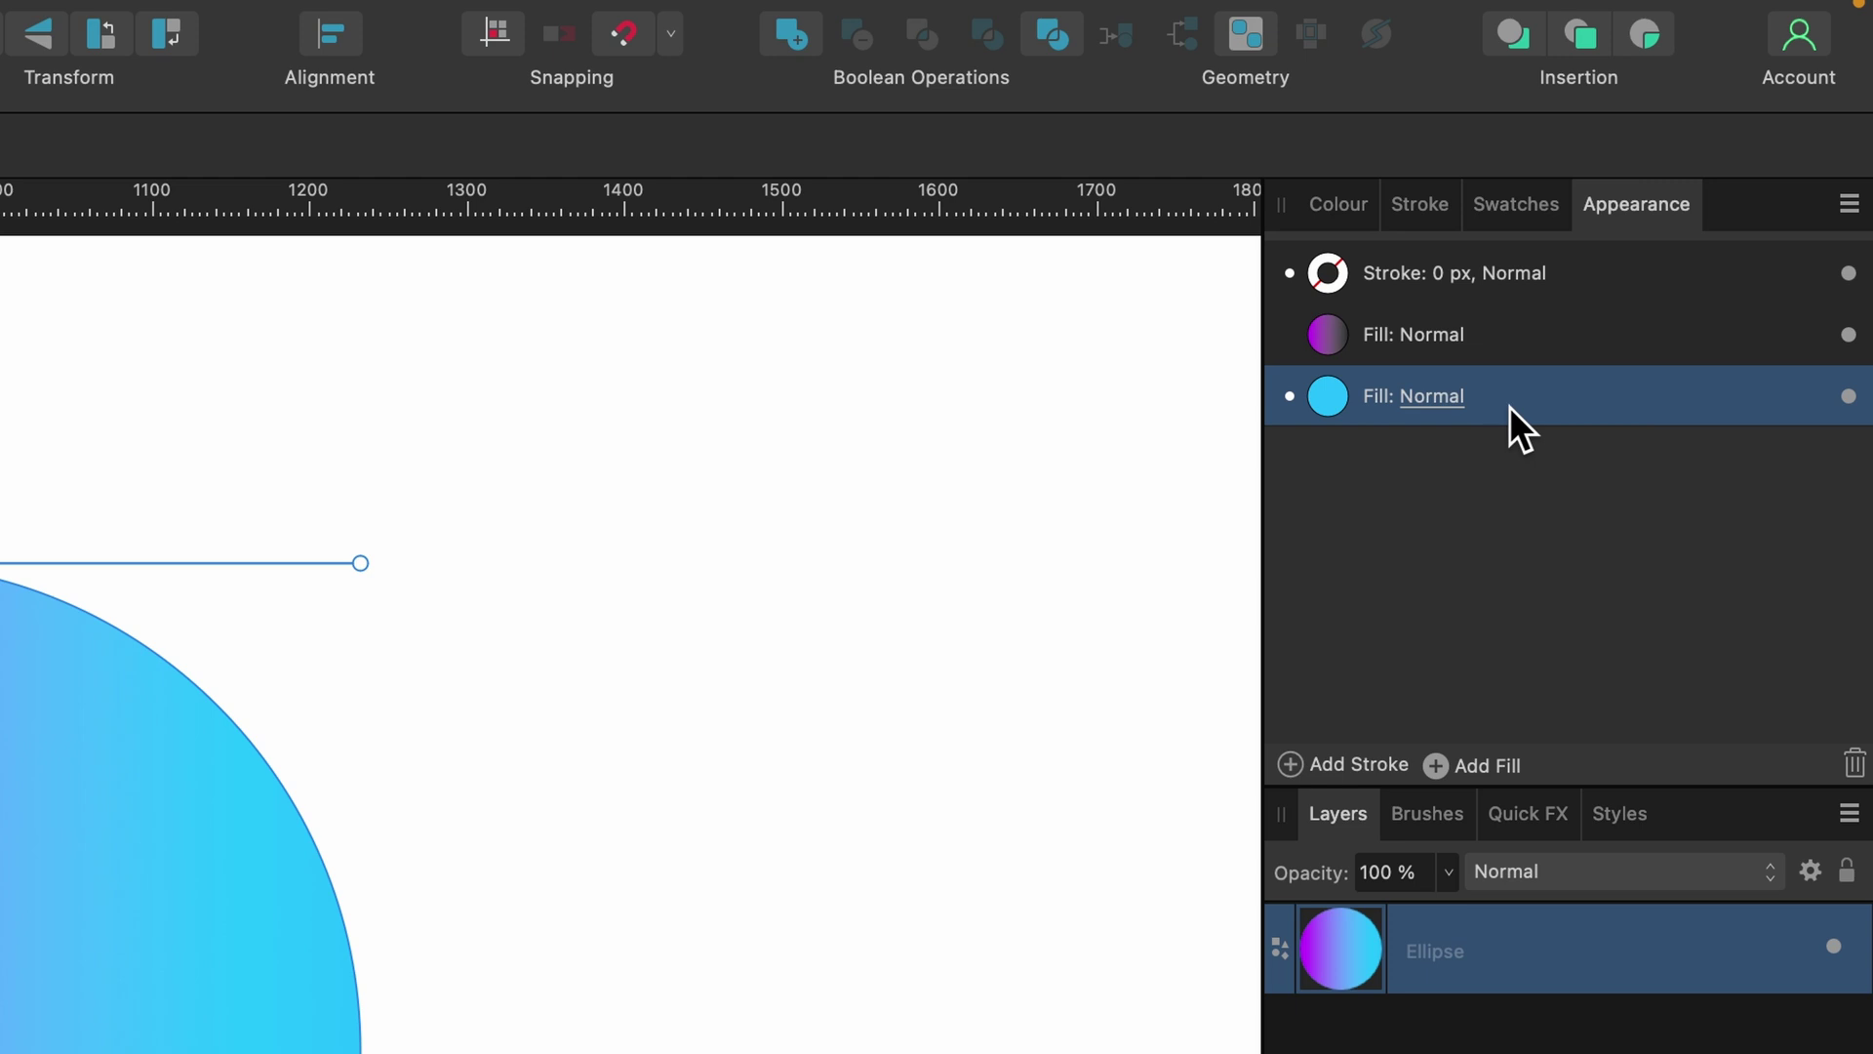
left_click(1511, 330)
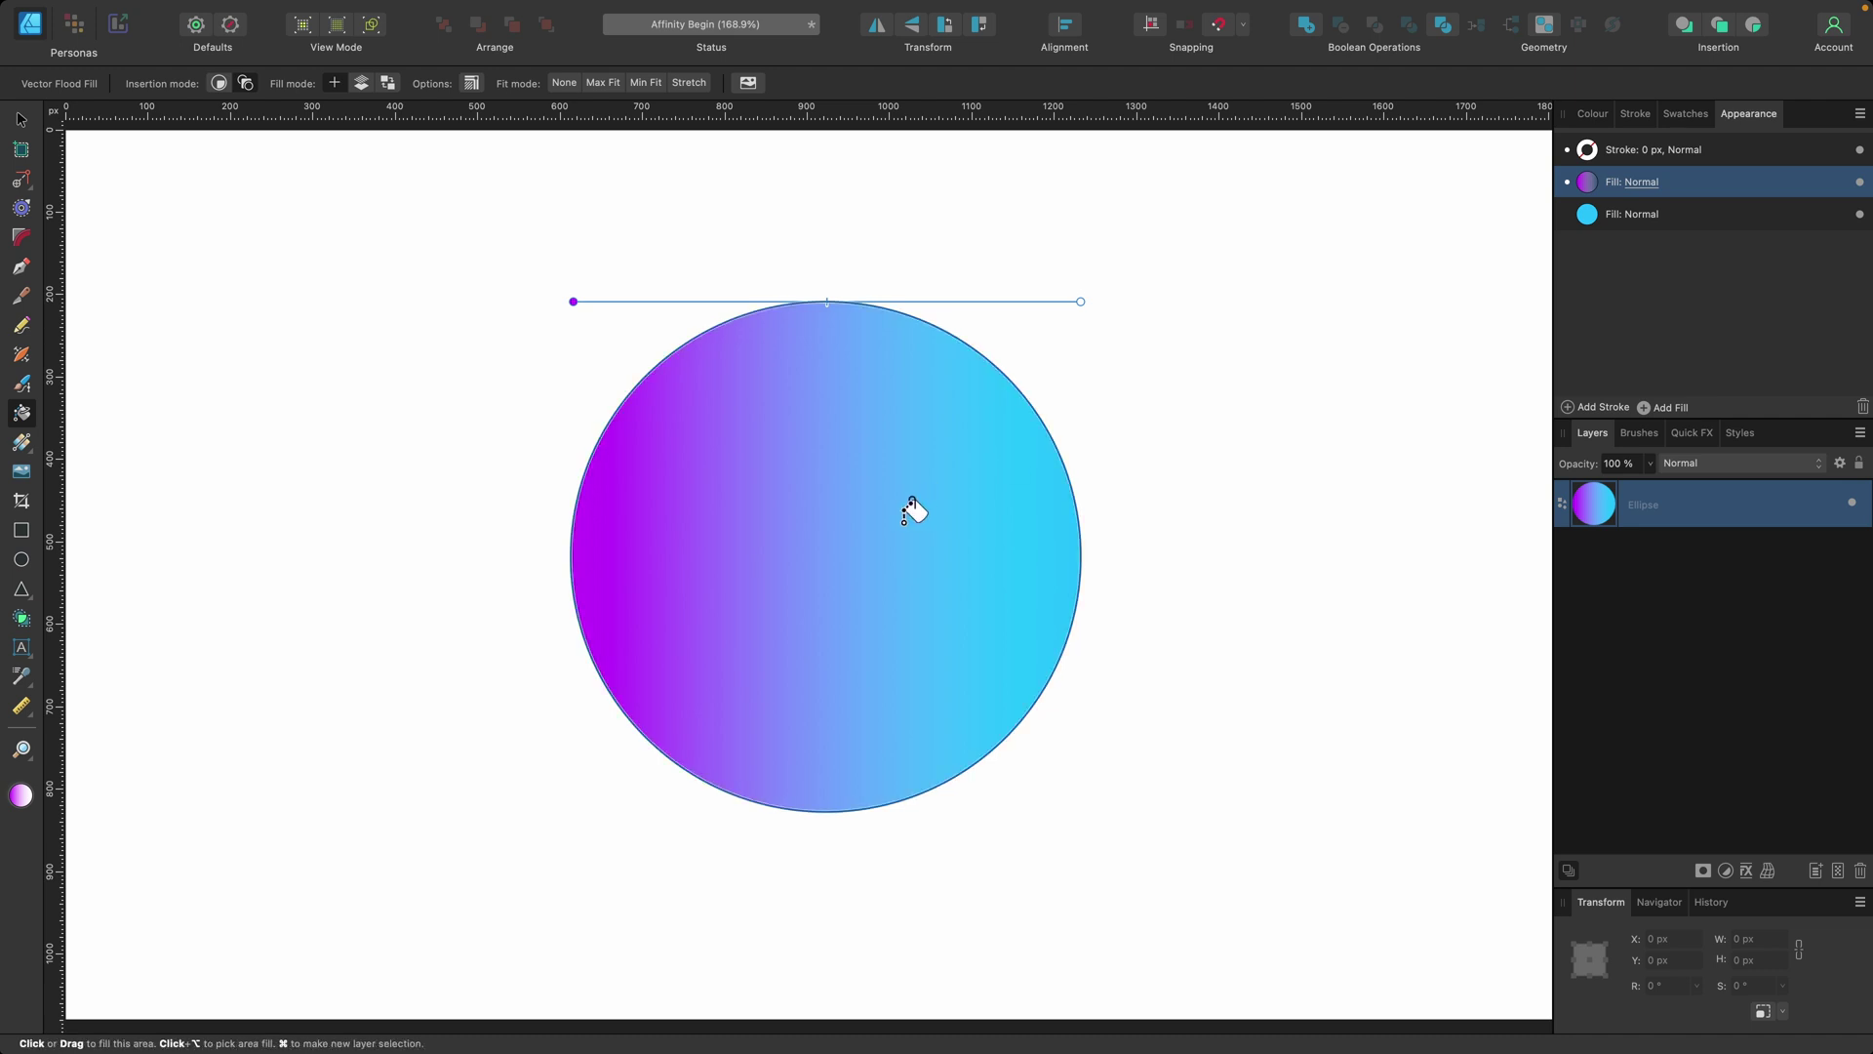
Step: Flood fill the circle once more with the purple gradient and once with the palette's orange-to-transparent gradient
left_click(871, 534)
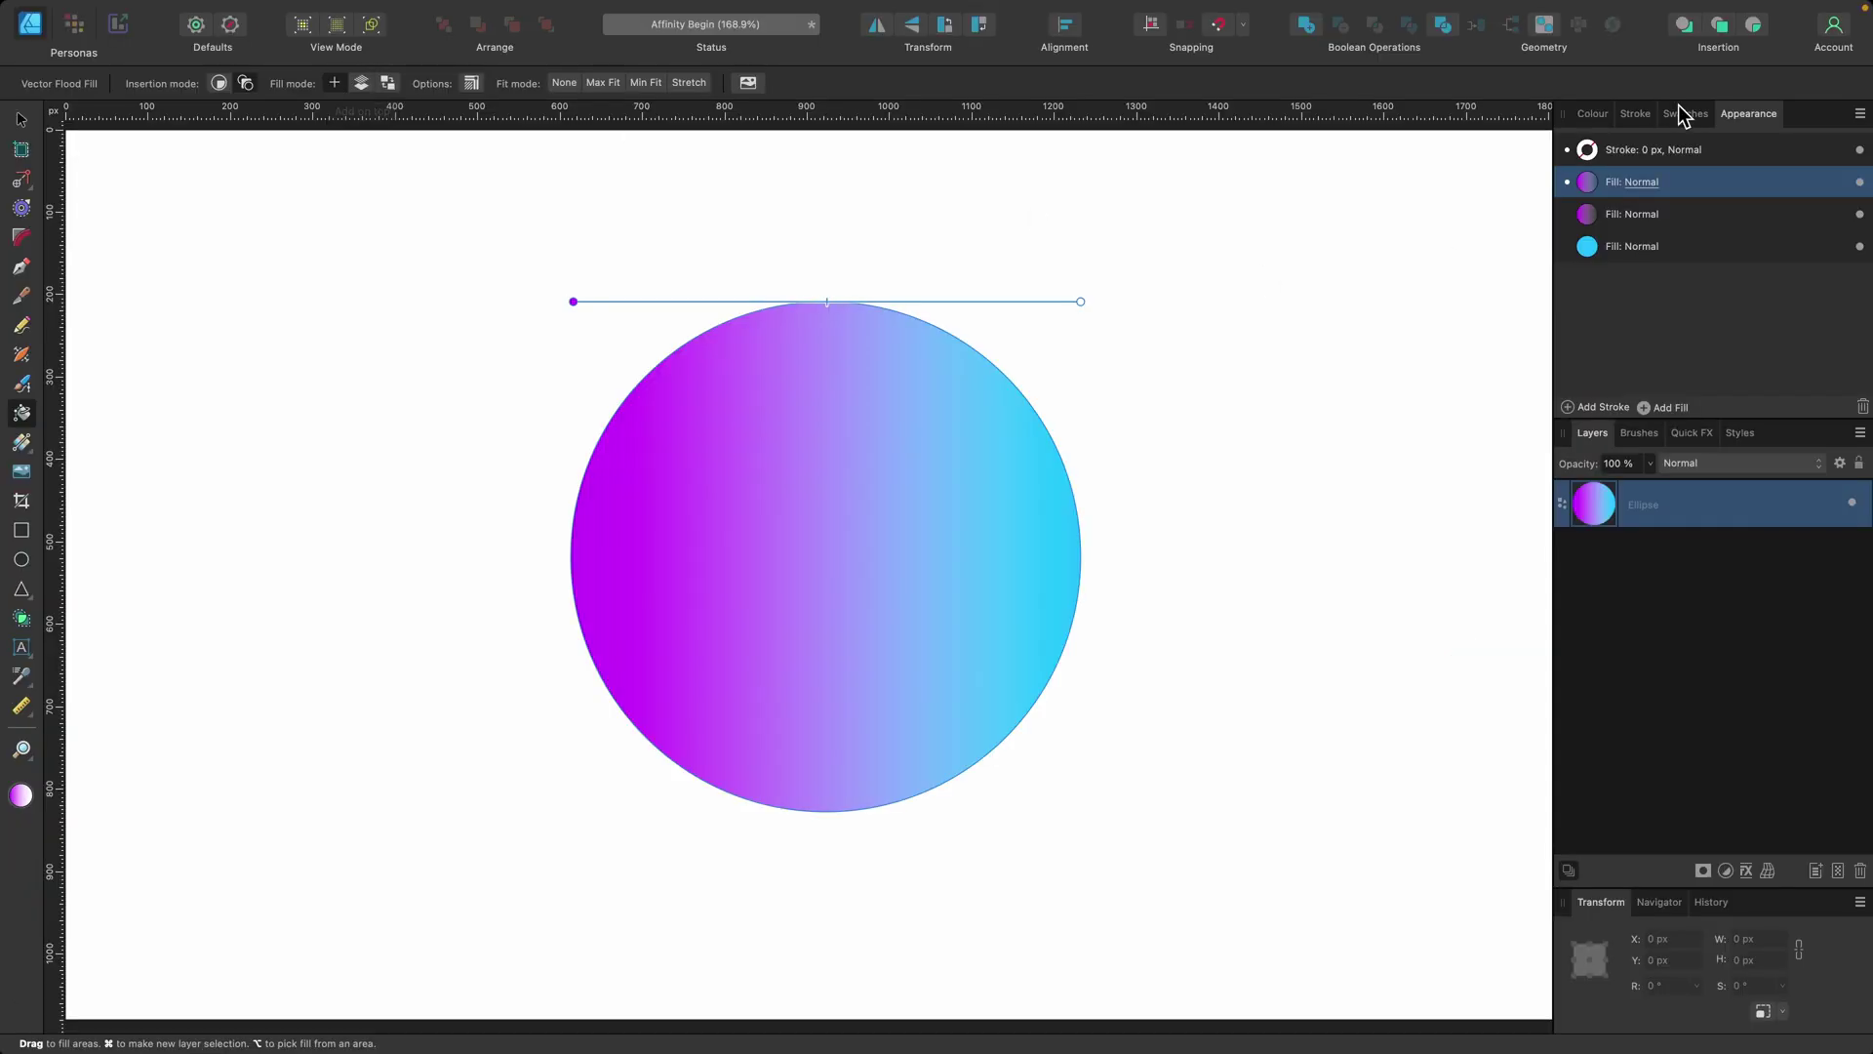
left_click(1686, 114)
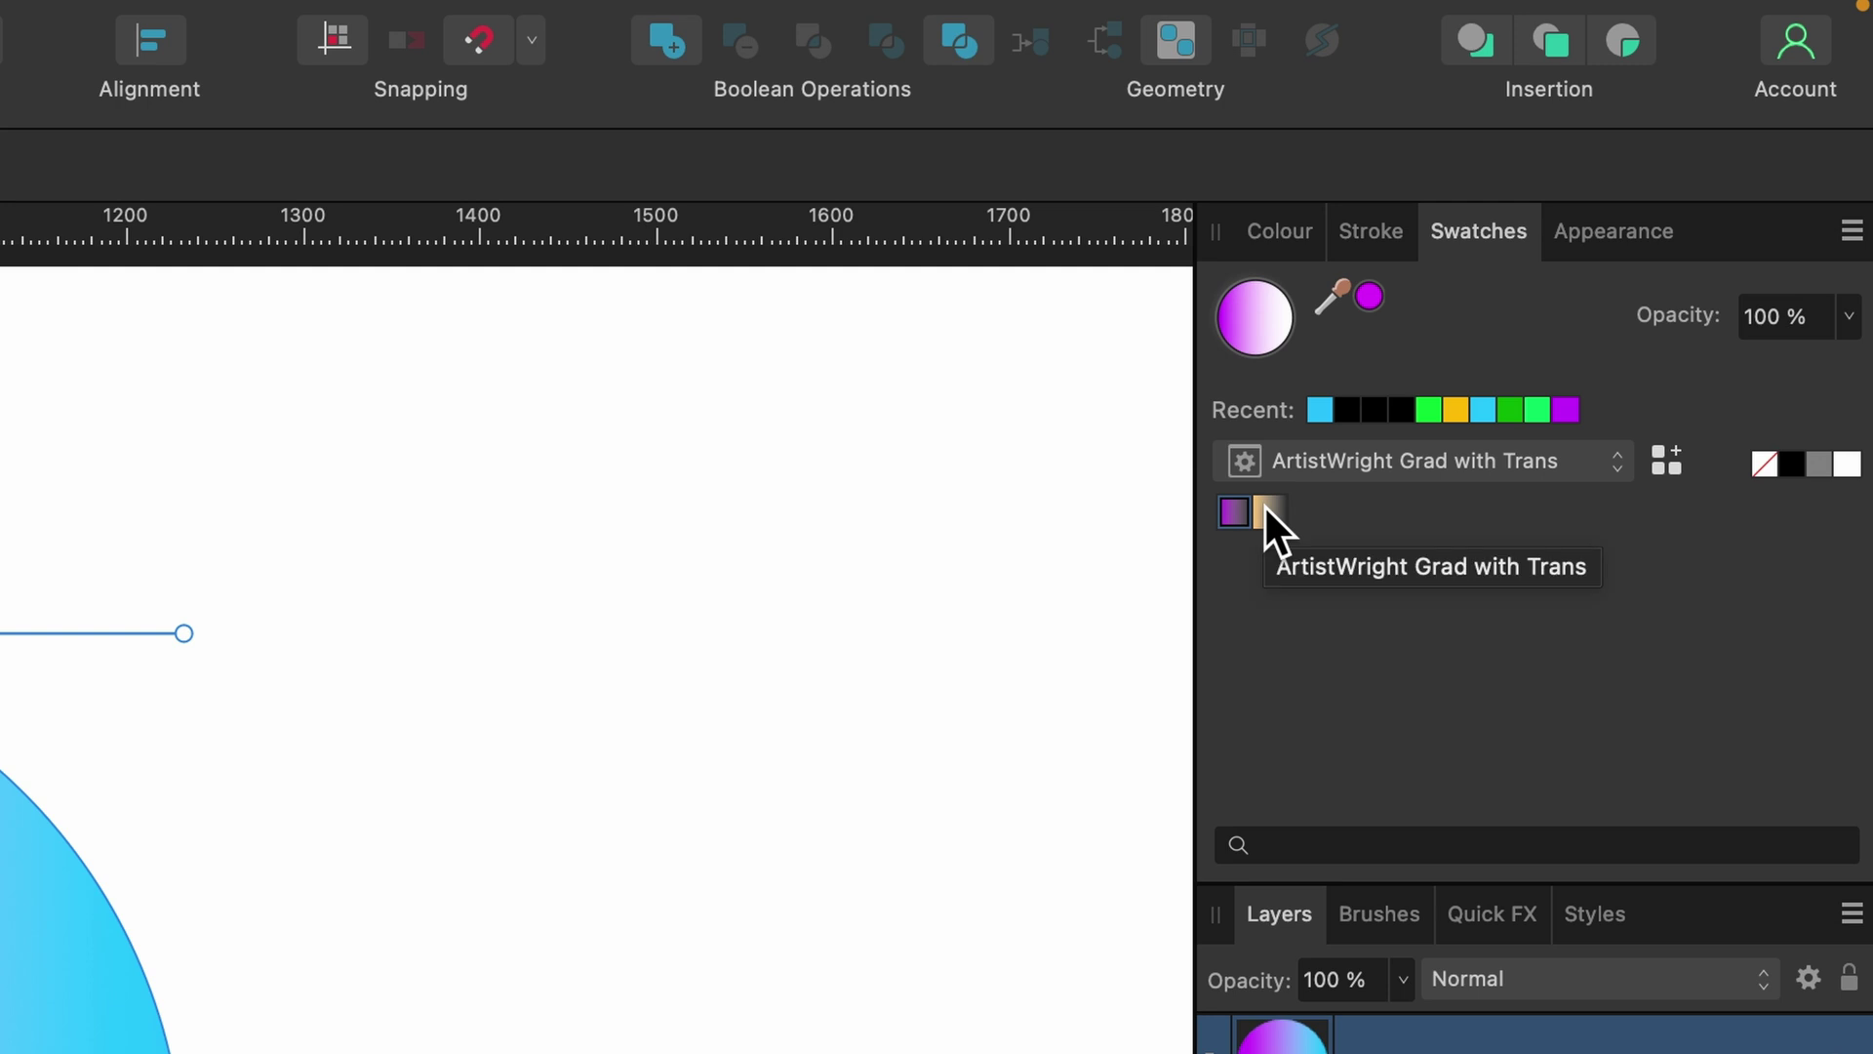
left_click(1269, 509)
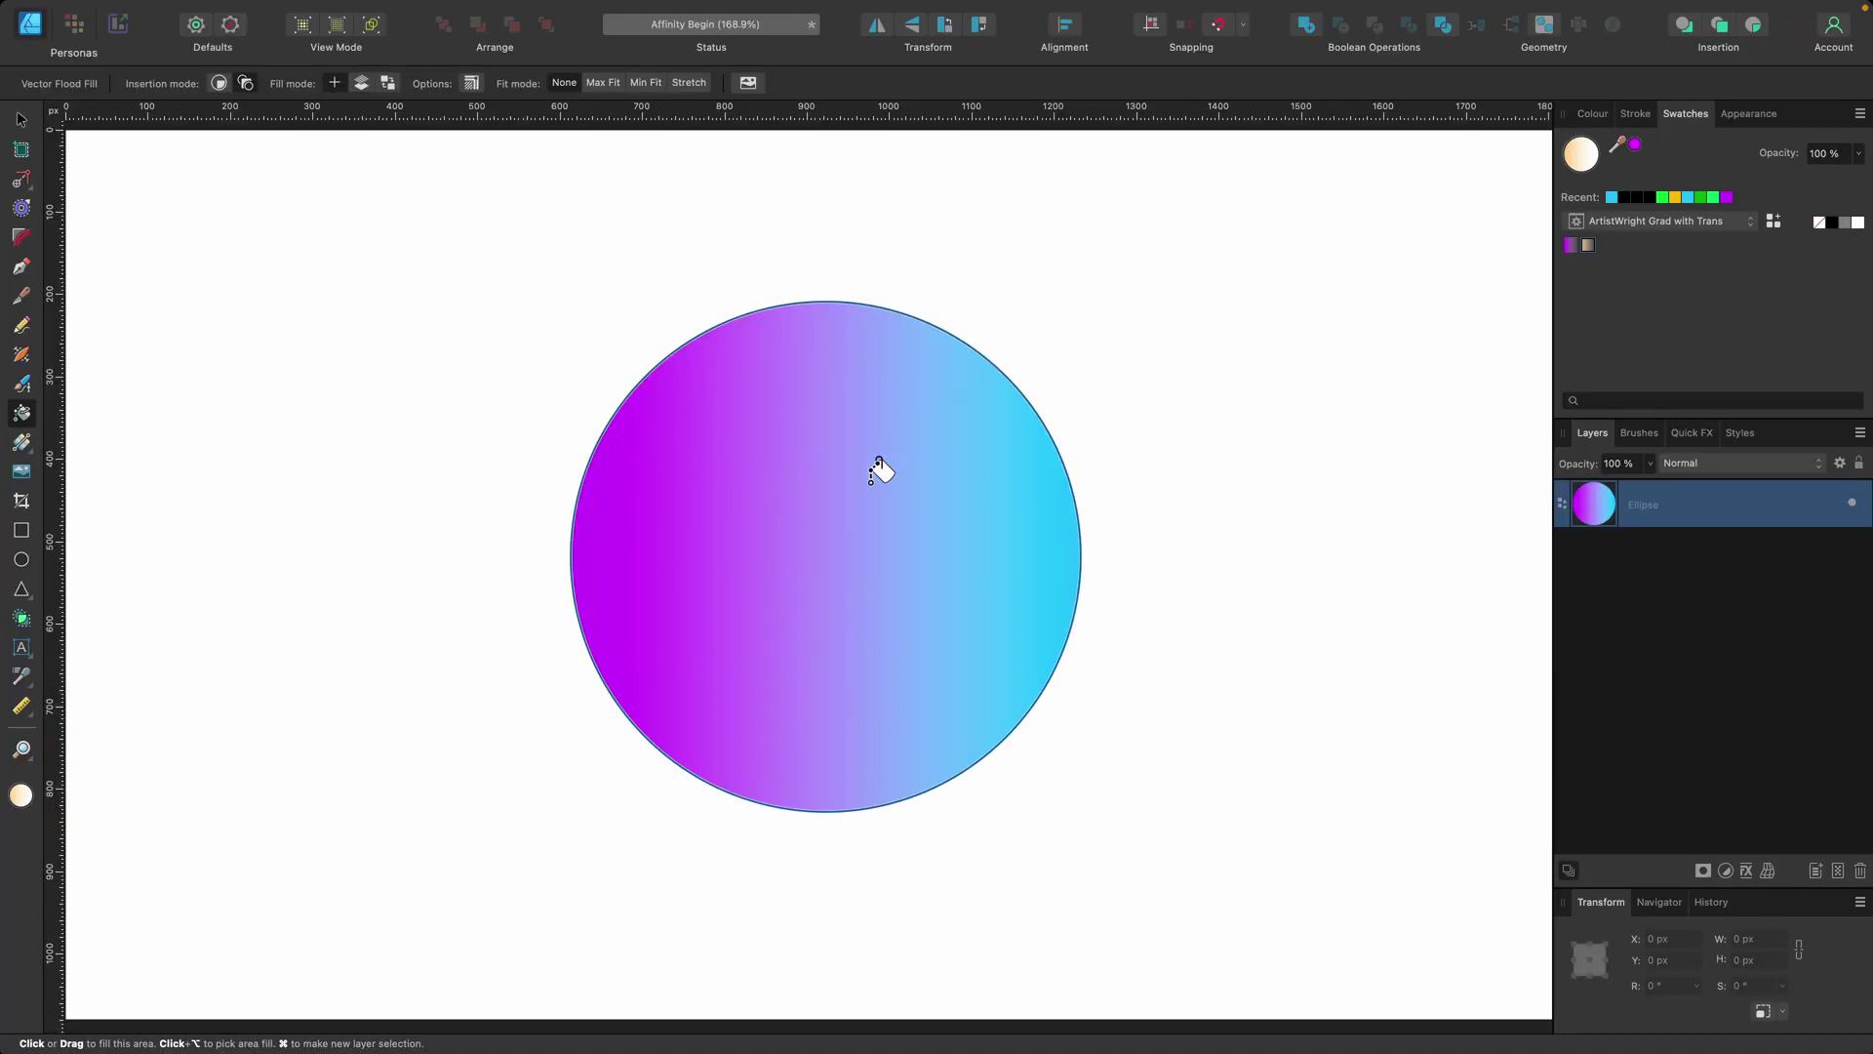
left_click(870, 482)
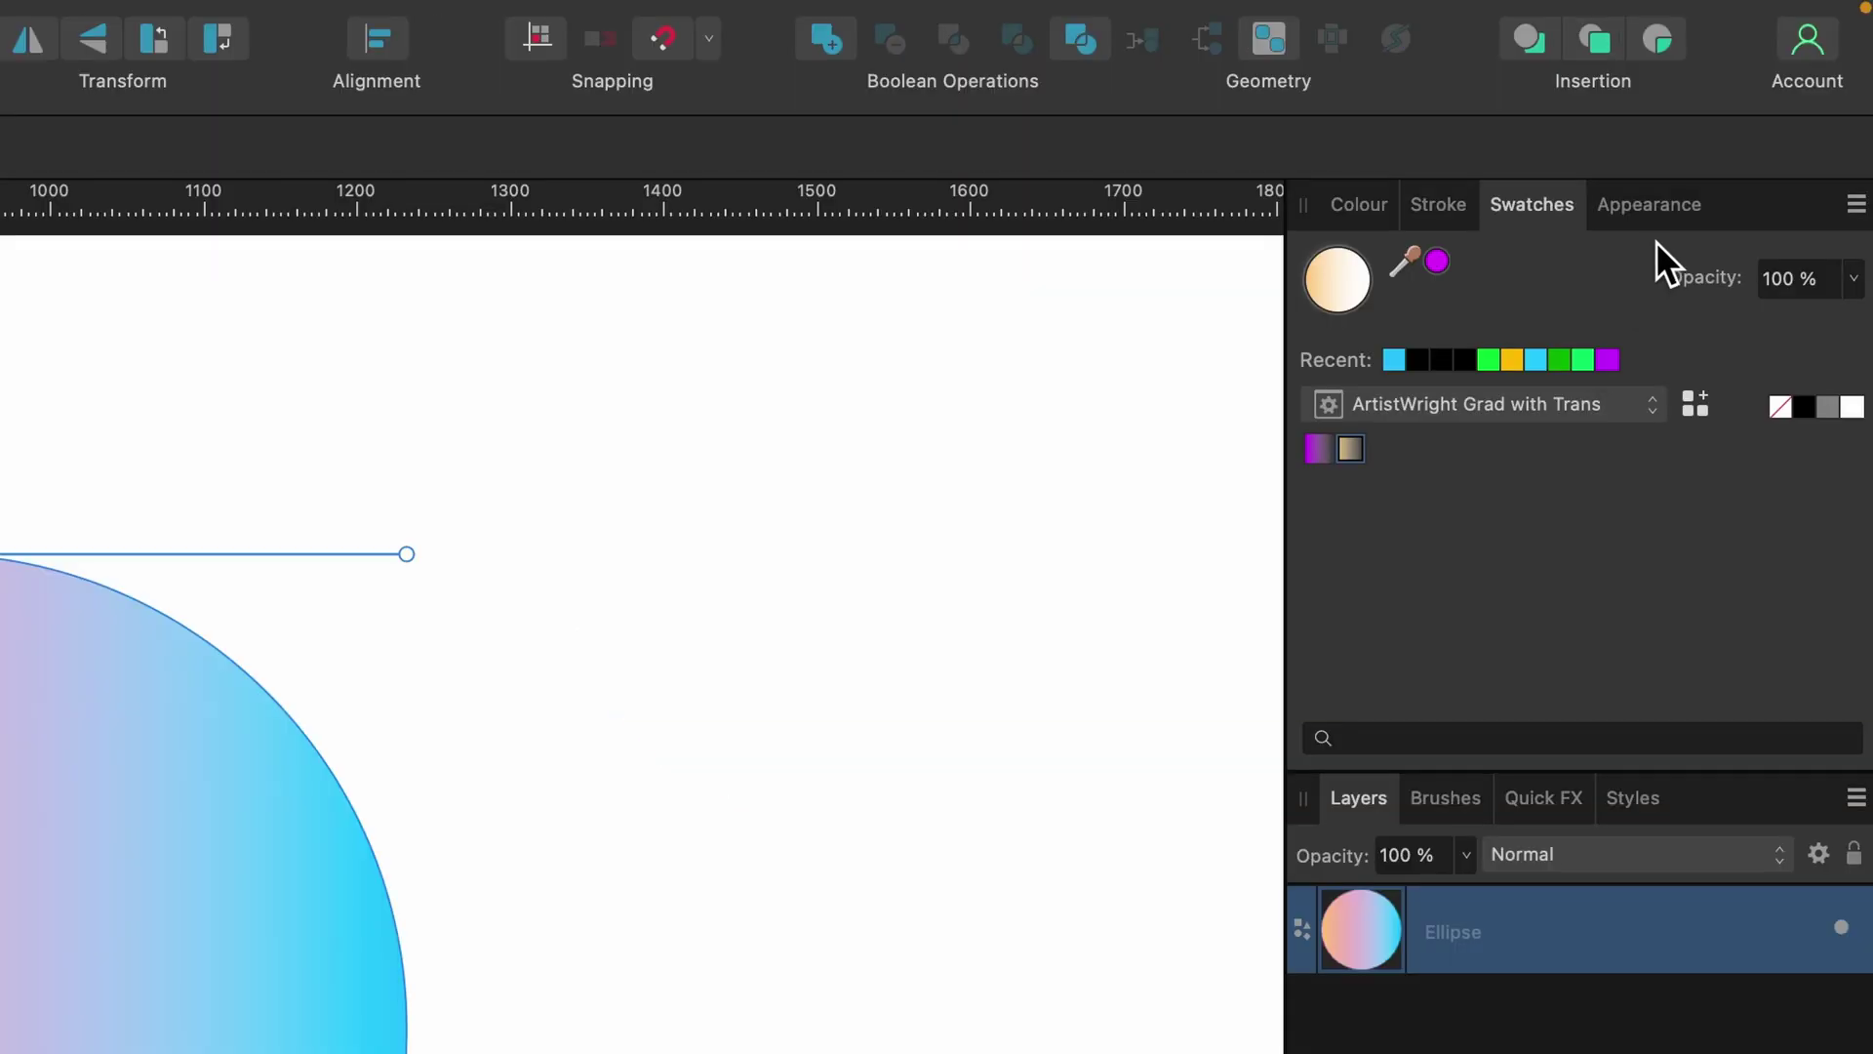
Step: Inspect the circle's fill stack in its appearance settings, selecting each of the two purple gradient fills
left_click(1749, 113)
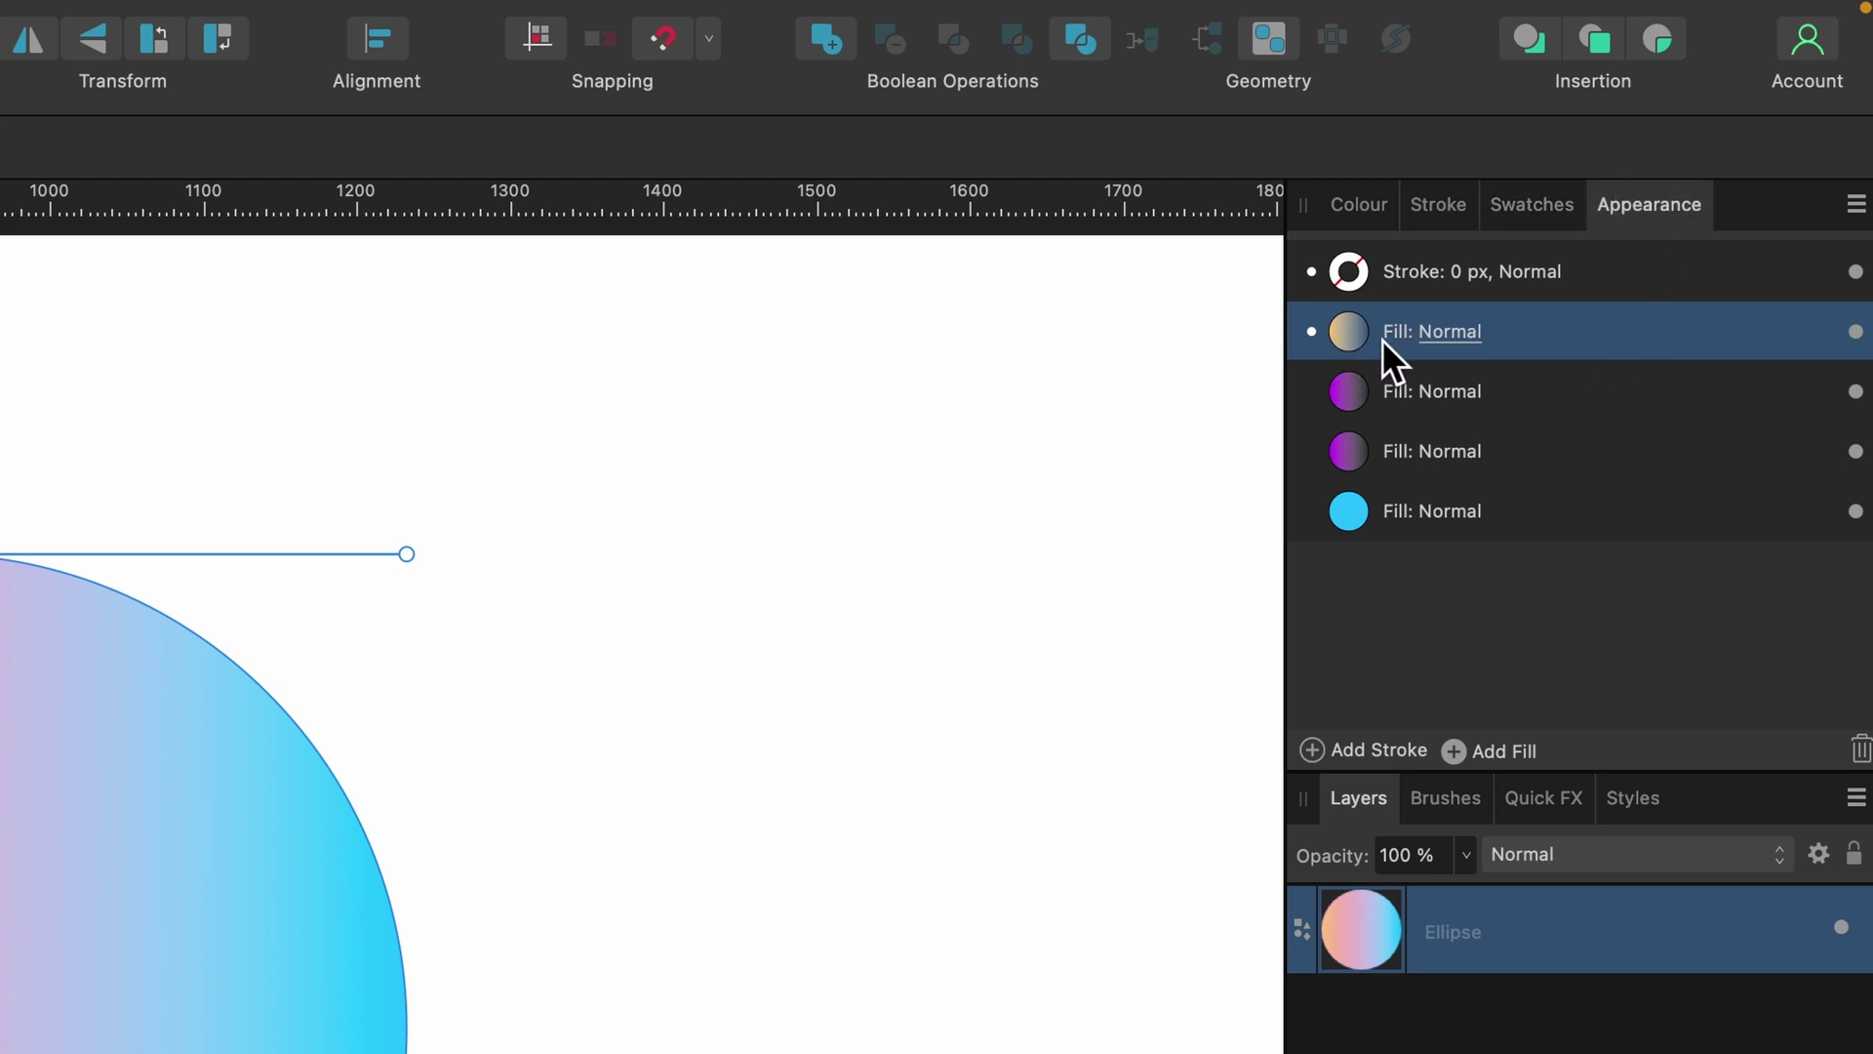
left_click(1557, 391)
mouse_move(1556, 448)
left_mouse_down()
mouse_move(1555, 390)
mouse_move(1555, 449)
left_mouse_up()
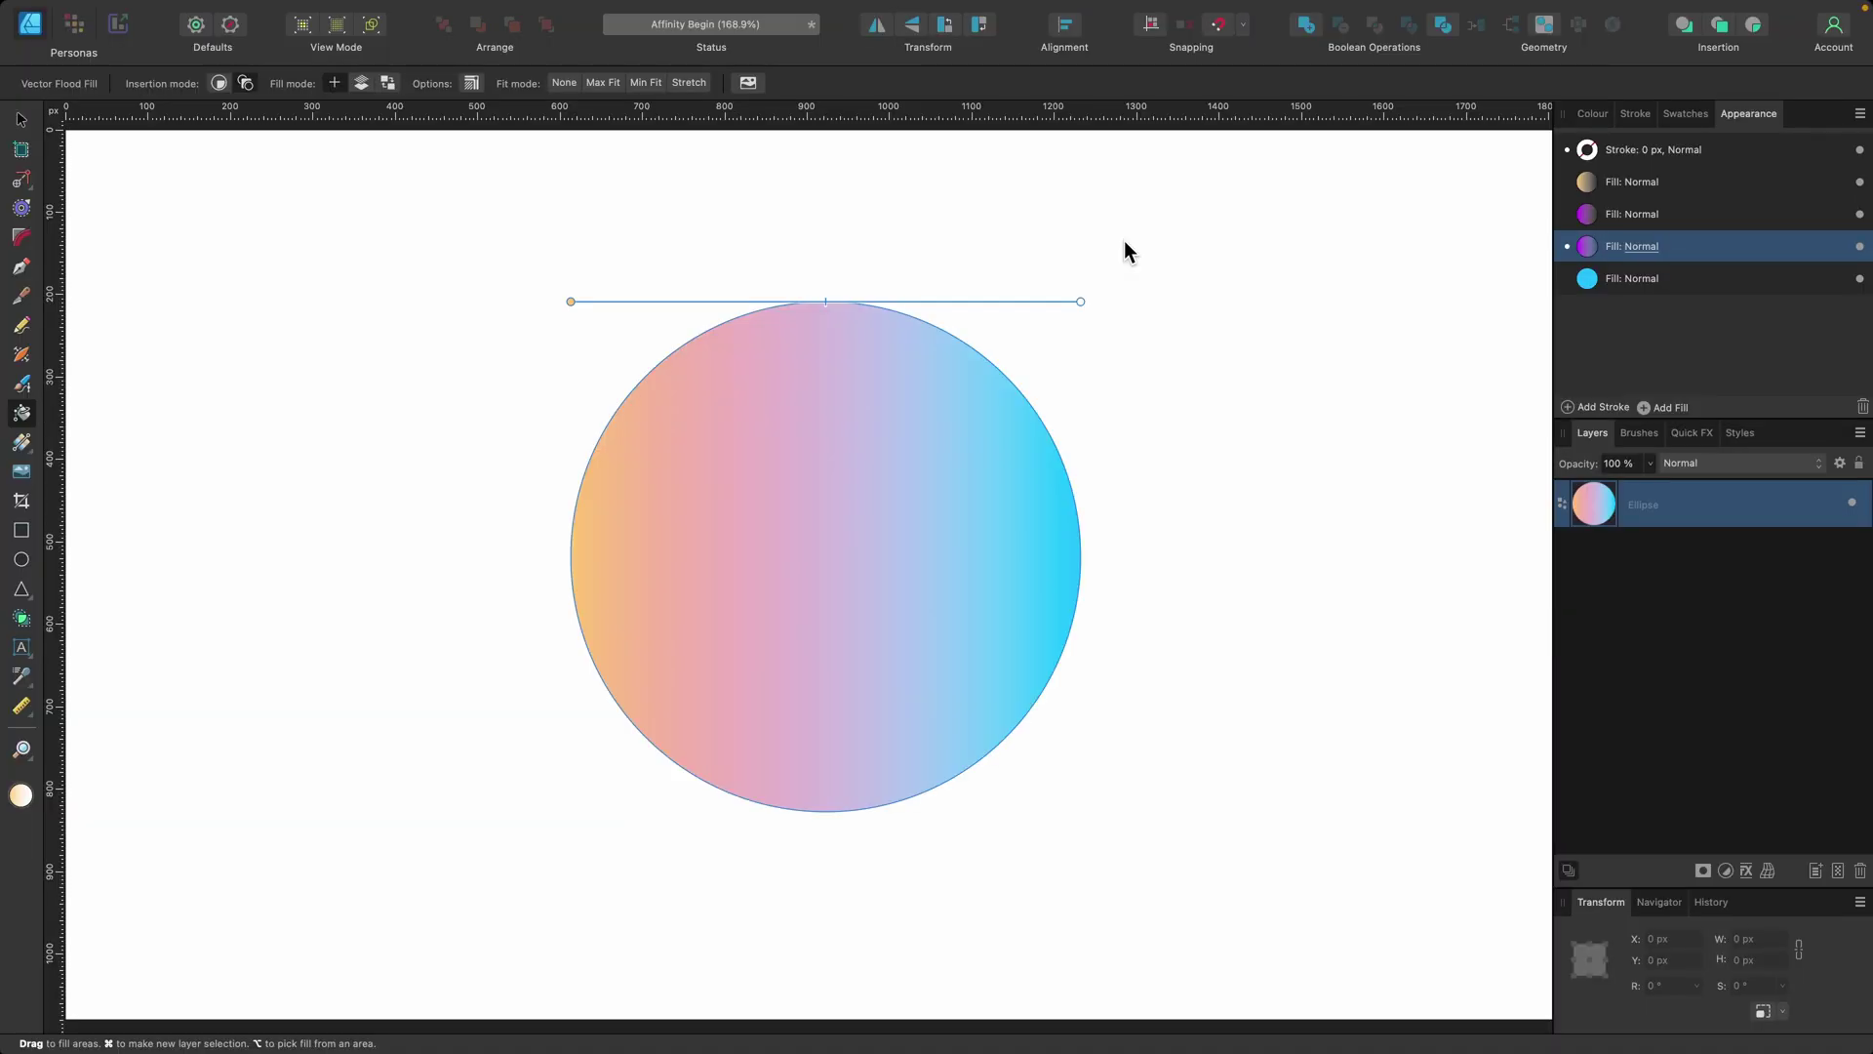
Step: Undo all the gradient flood fills back to the circle's plain blue fill
key("super+z")
key("super+z")
key("super+z")
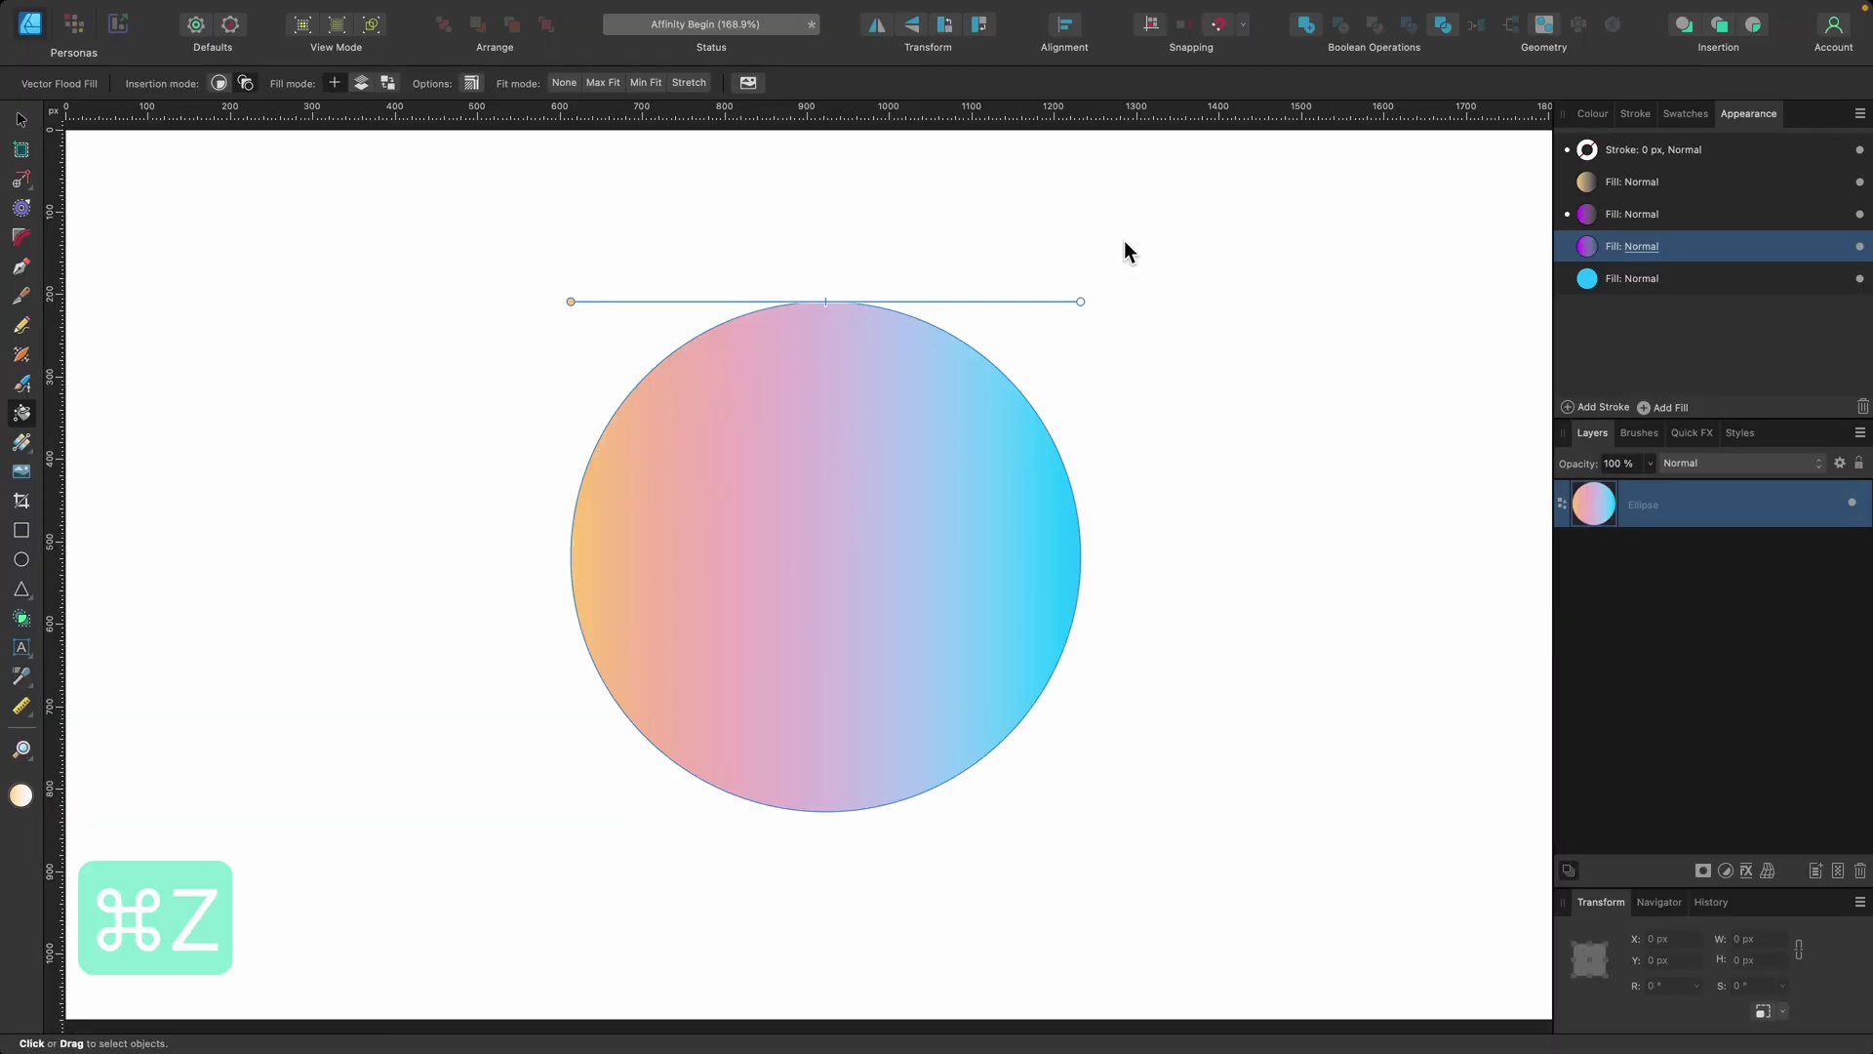
key("super+z")
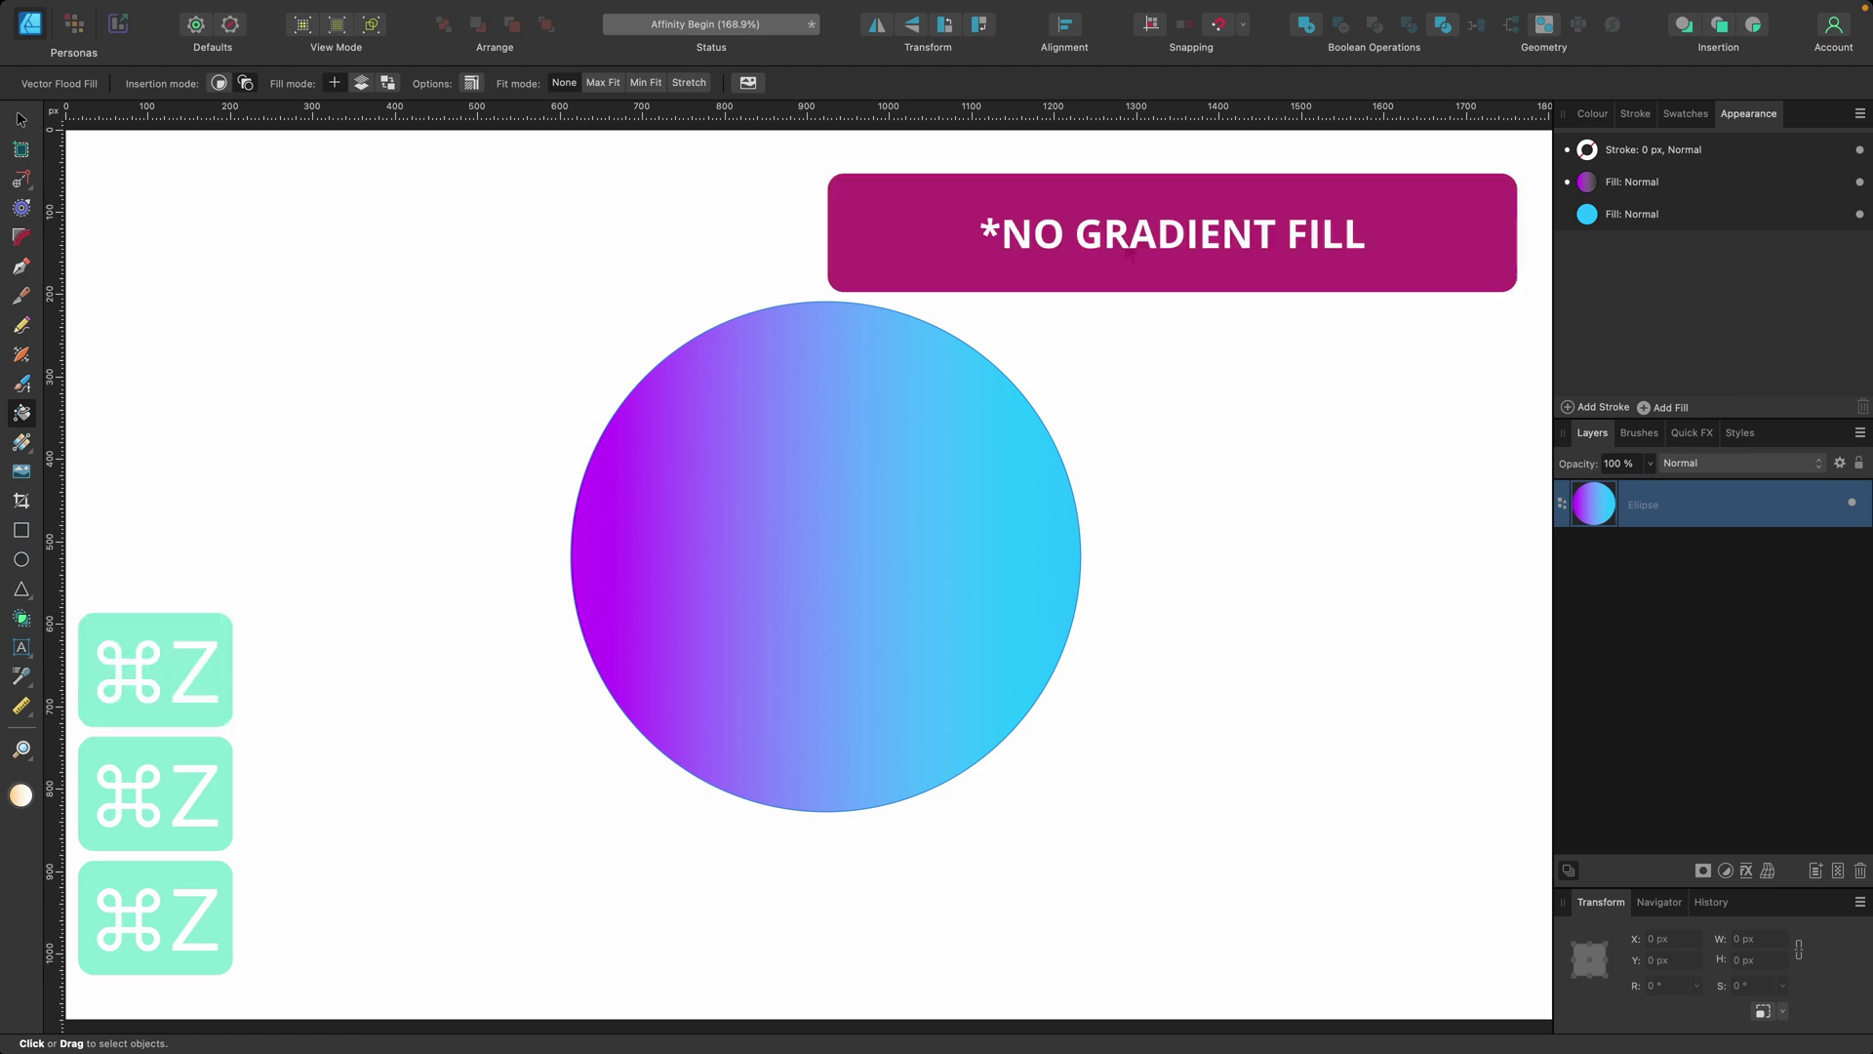
key("super+z")
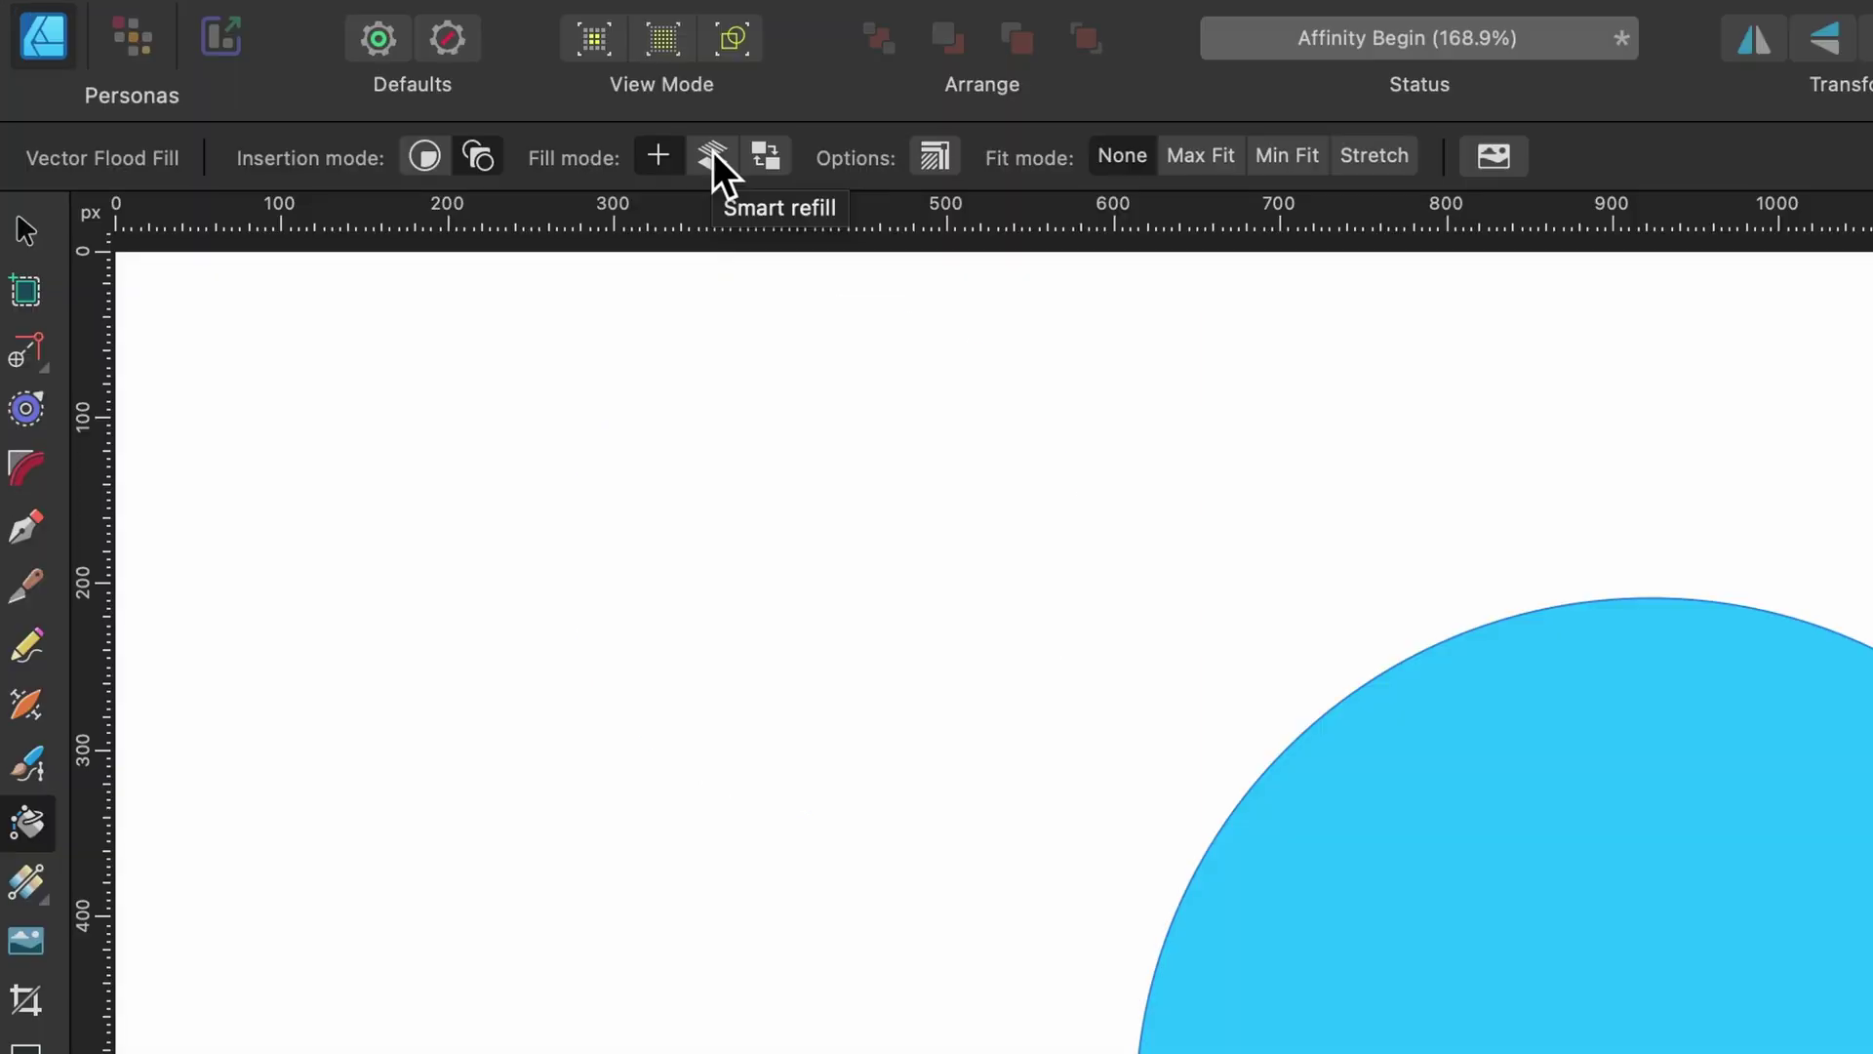
Step: Set the fill mode to Smart refill, flood fill the circle with the purple-to-transparent gradient, and check its appearance settings
left_click(713, 156)
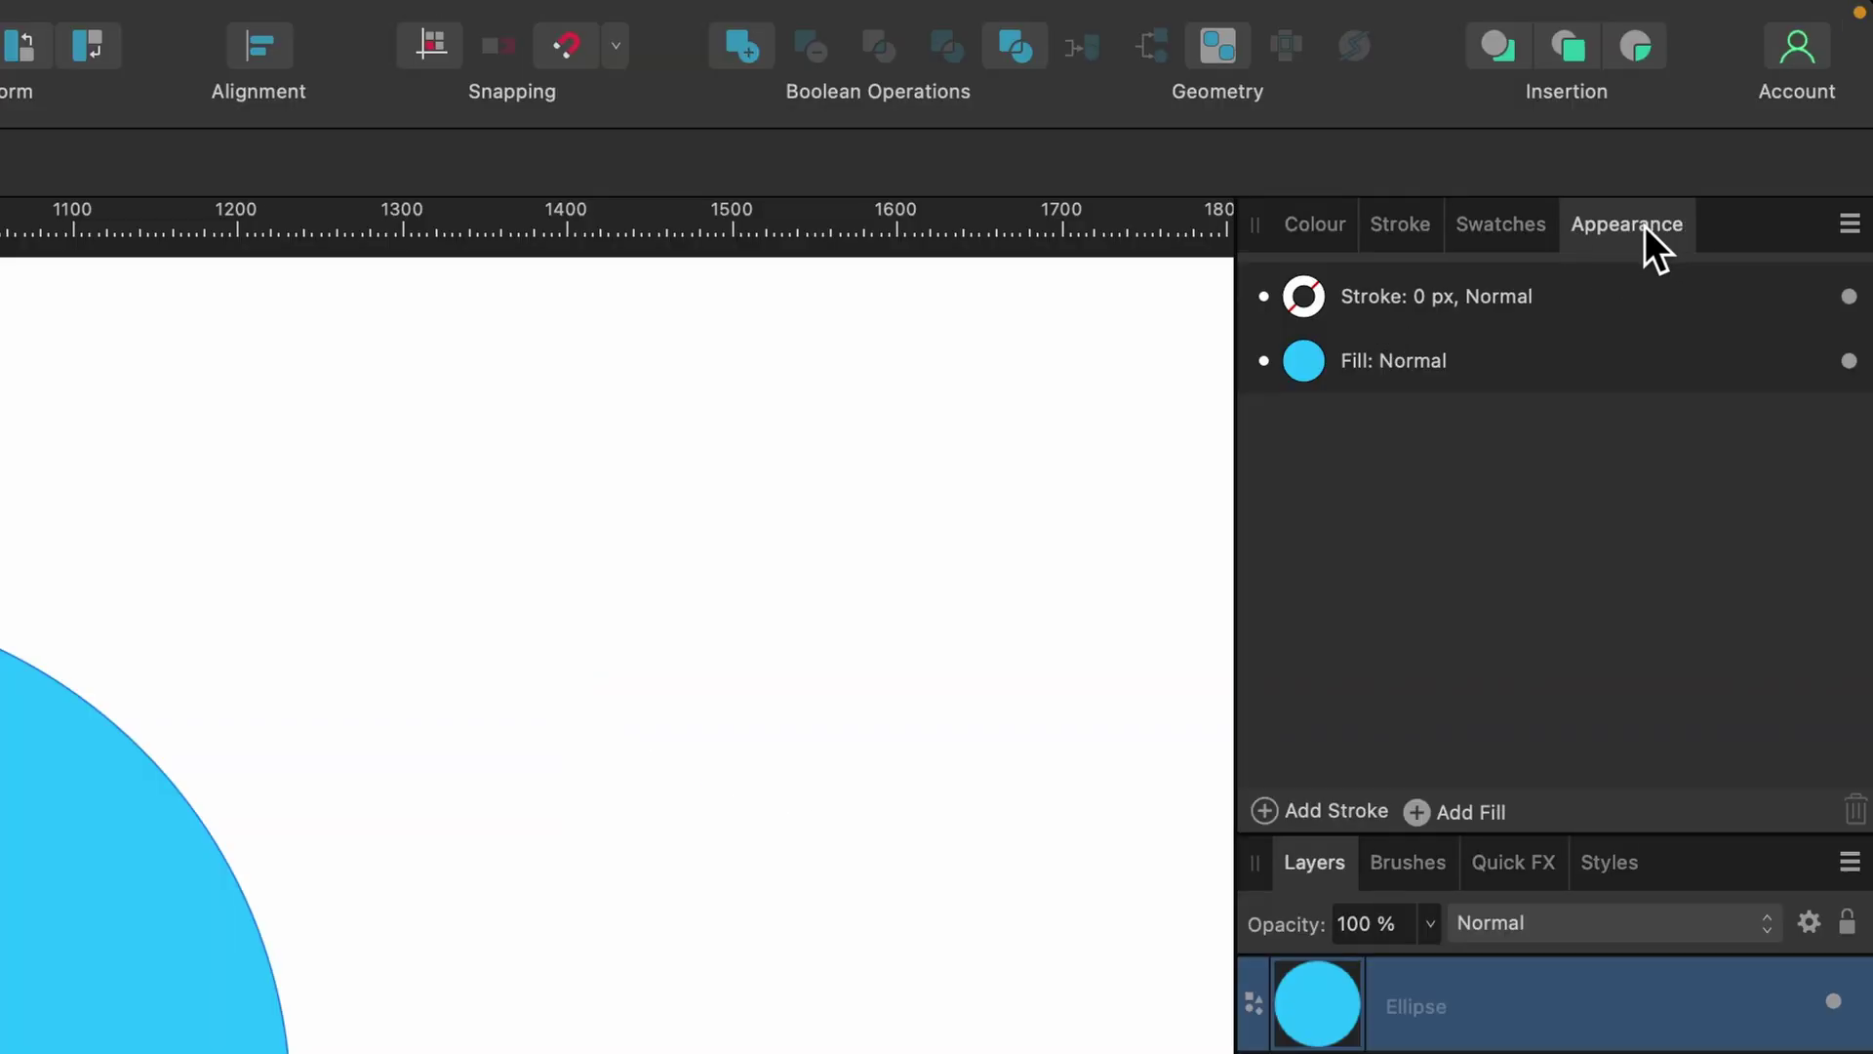
left_click(1503, 230)
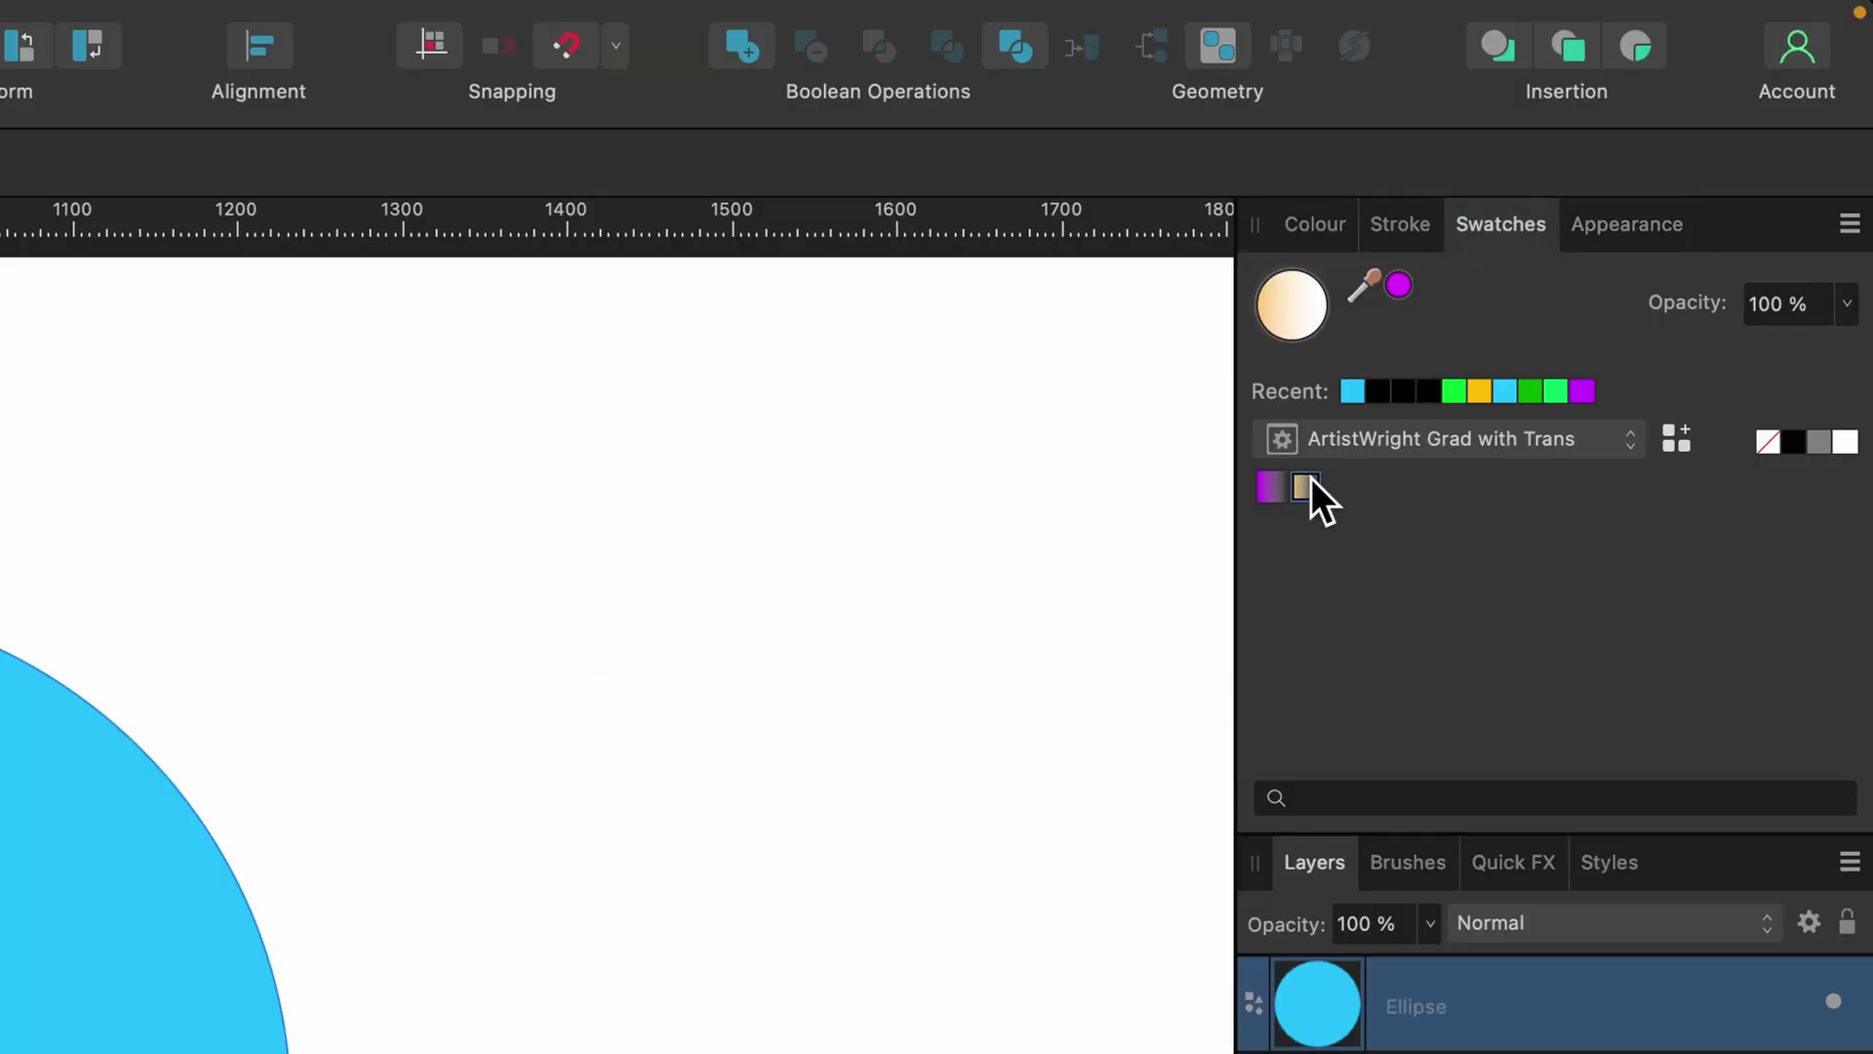
left_click(1270, 486)
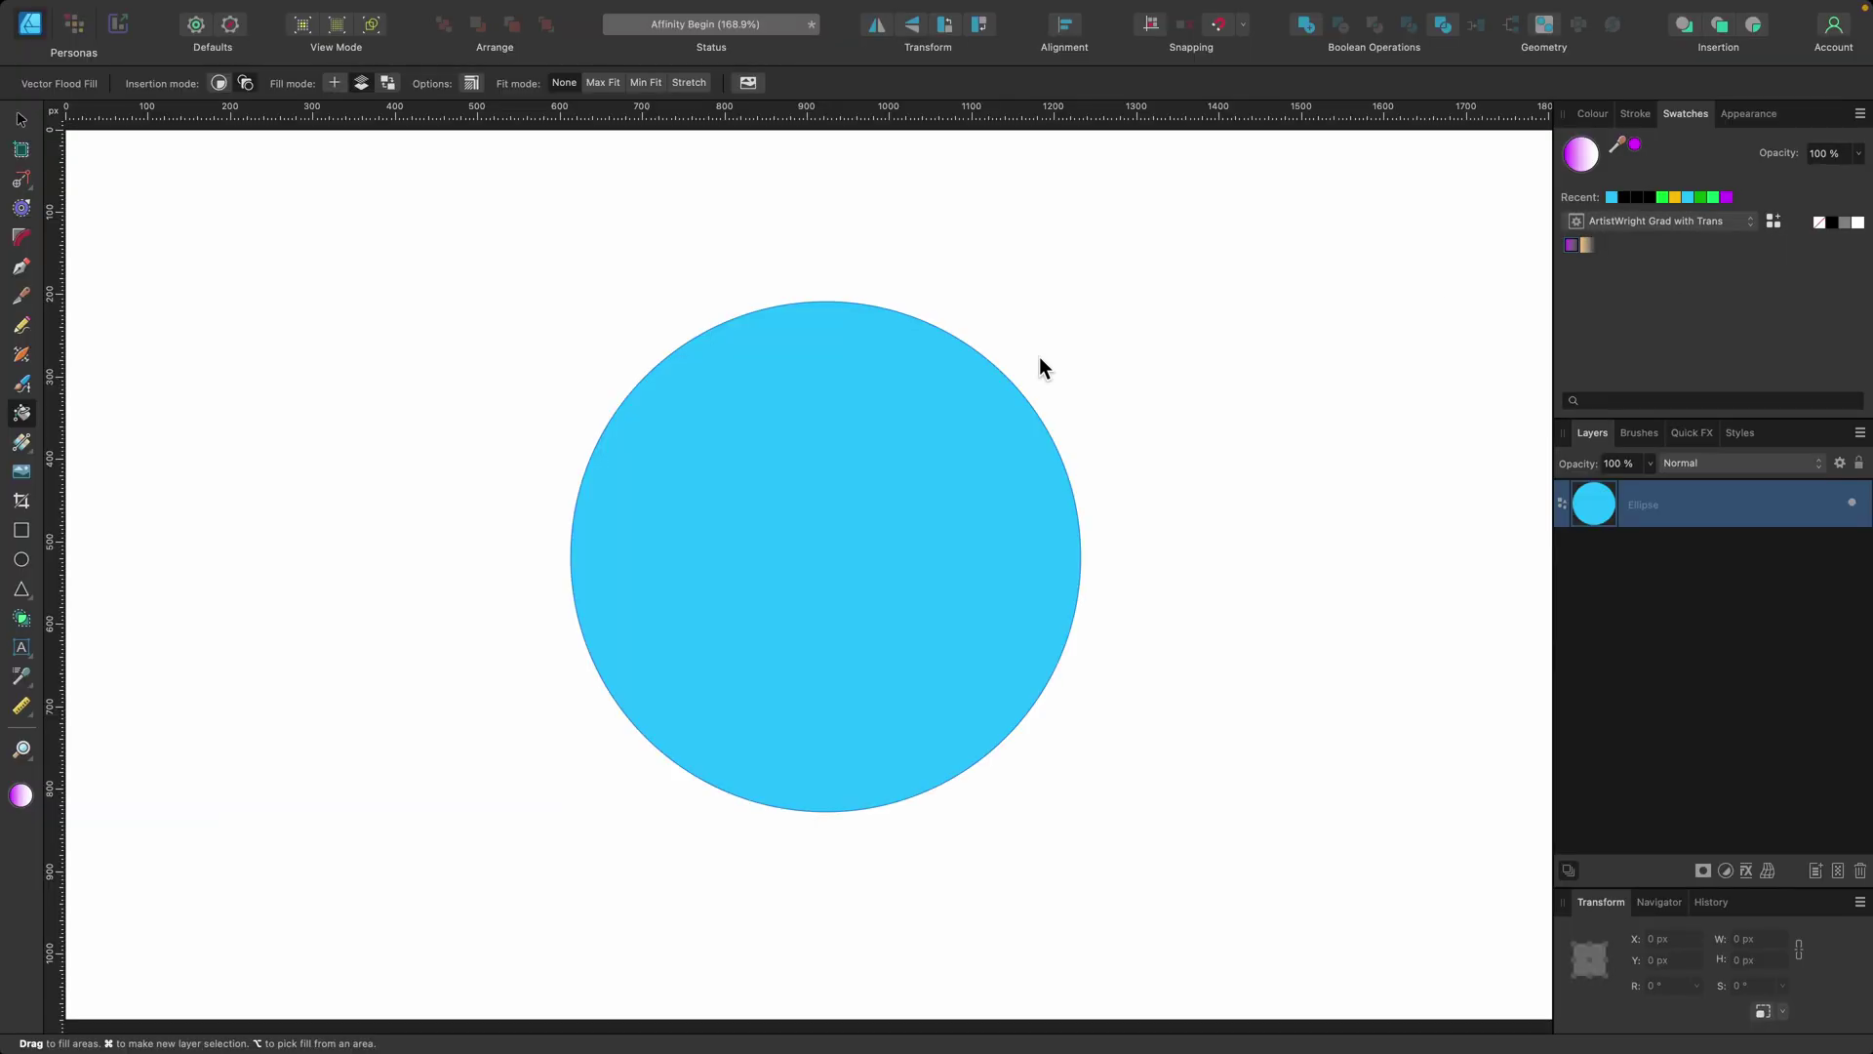
left_click(818, 468)
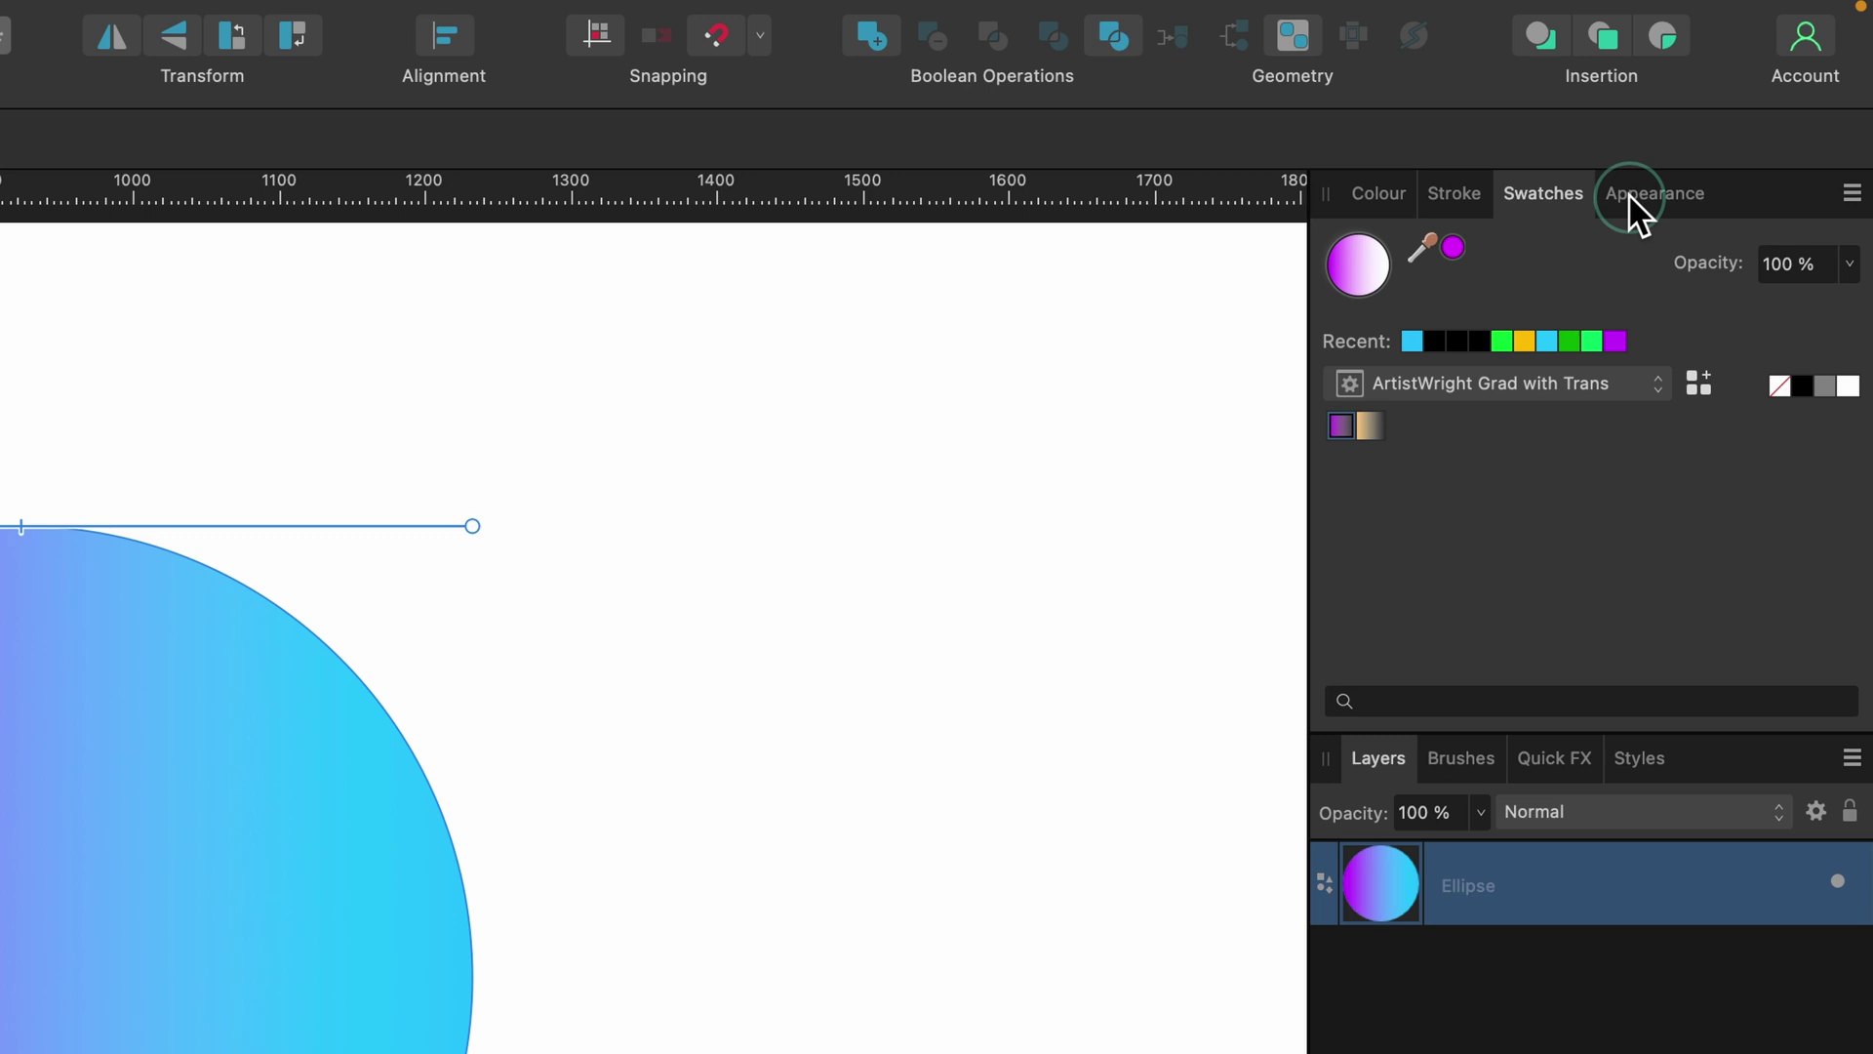
left_click(1735, 114)
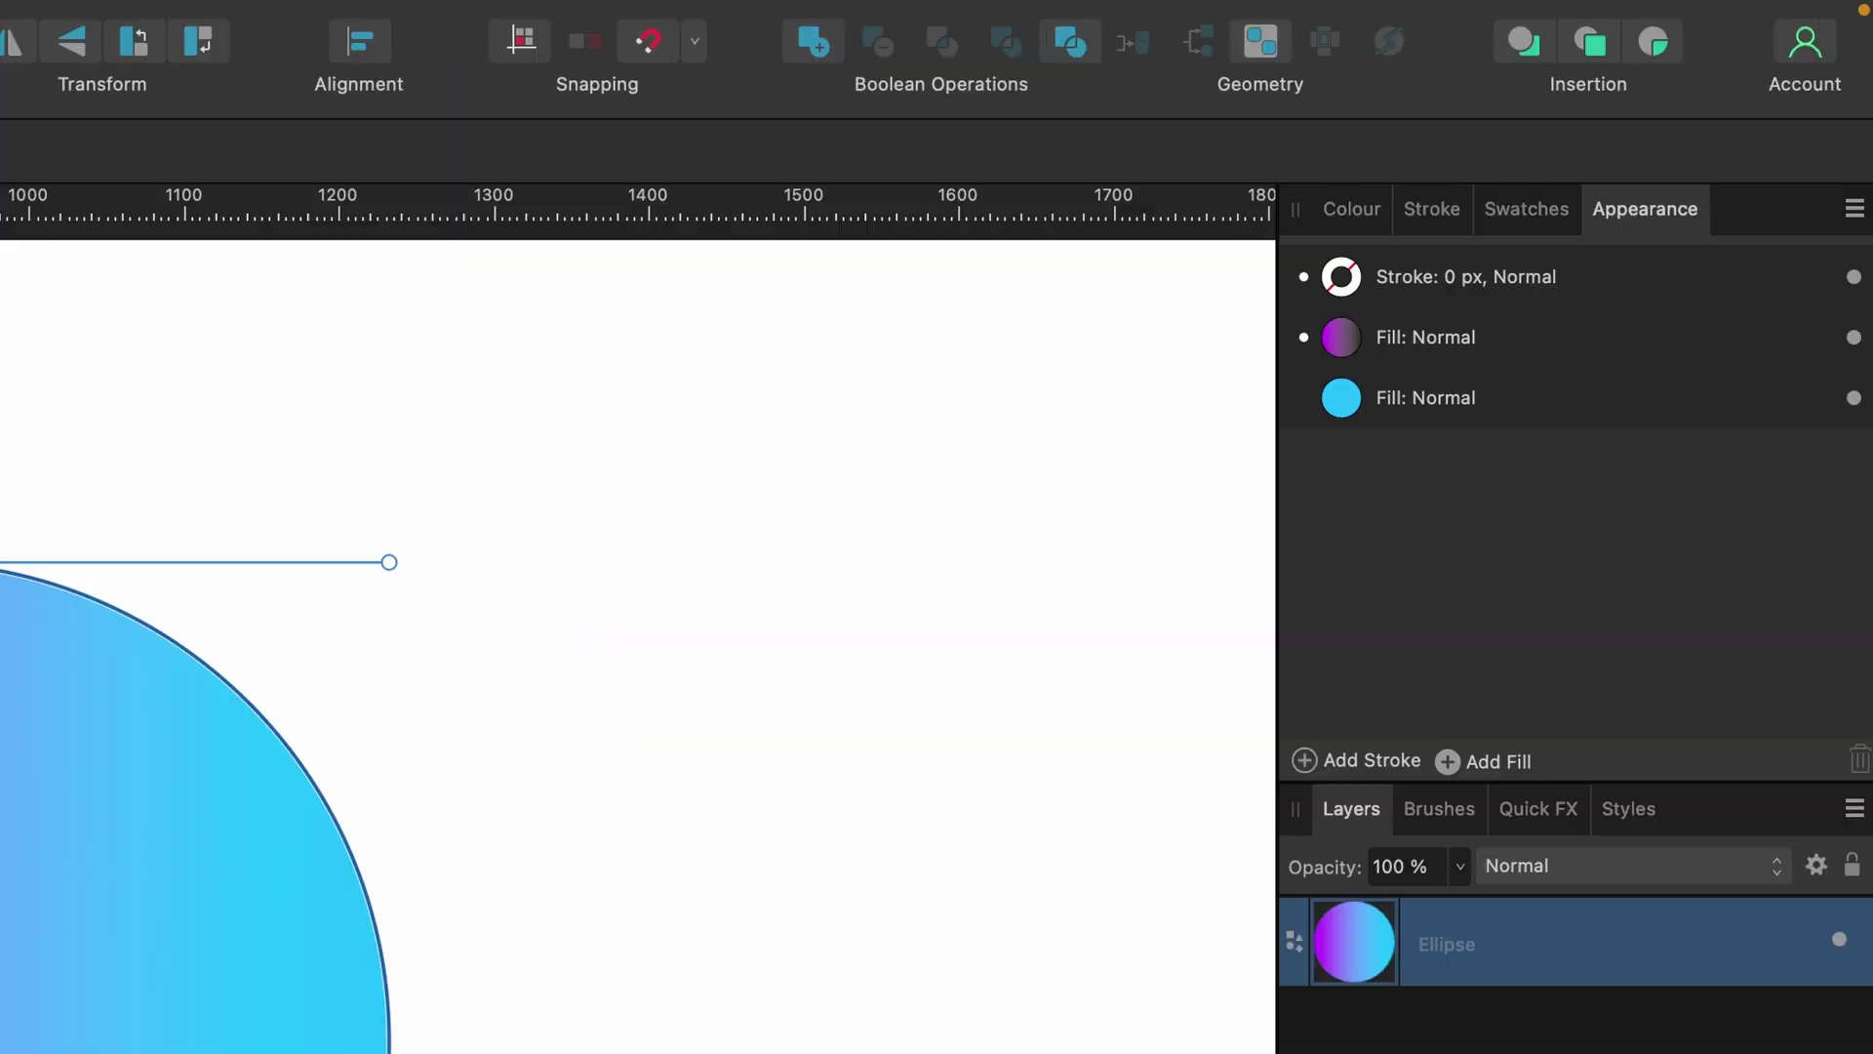
Step: Flood fill the circle with the orange-to-transparent gradient while viewing its fill stack
left_click(1524, 210)
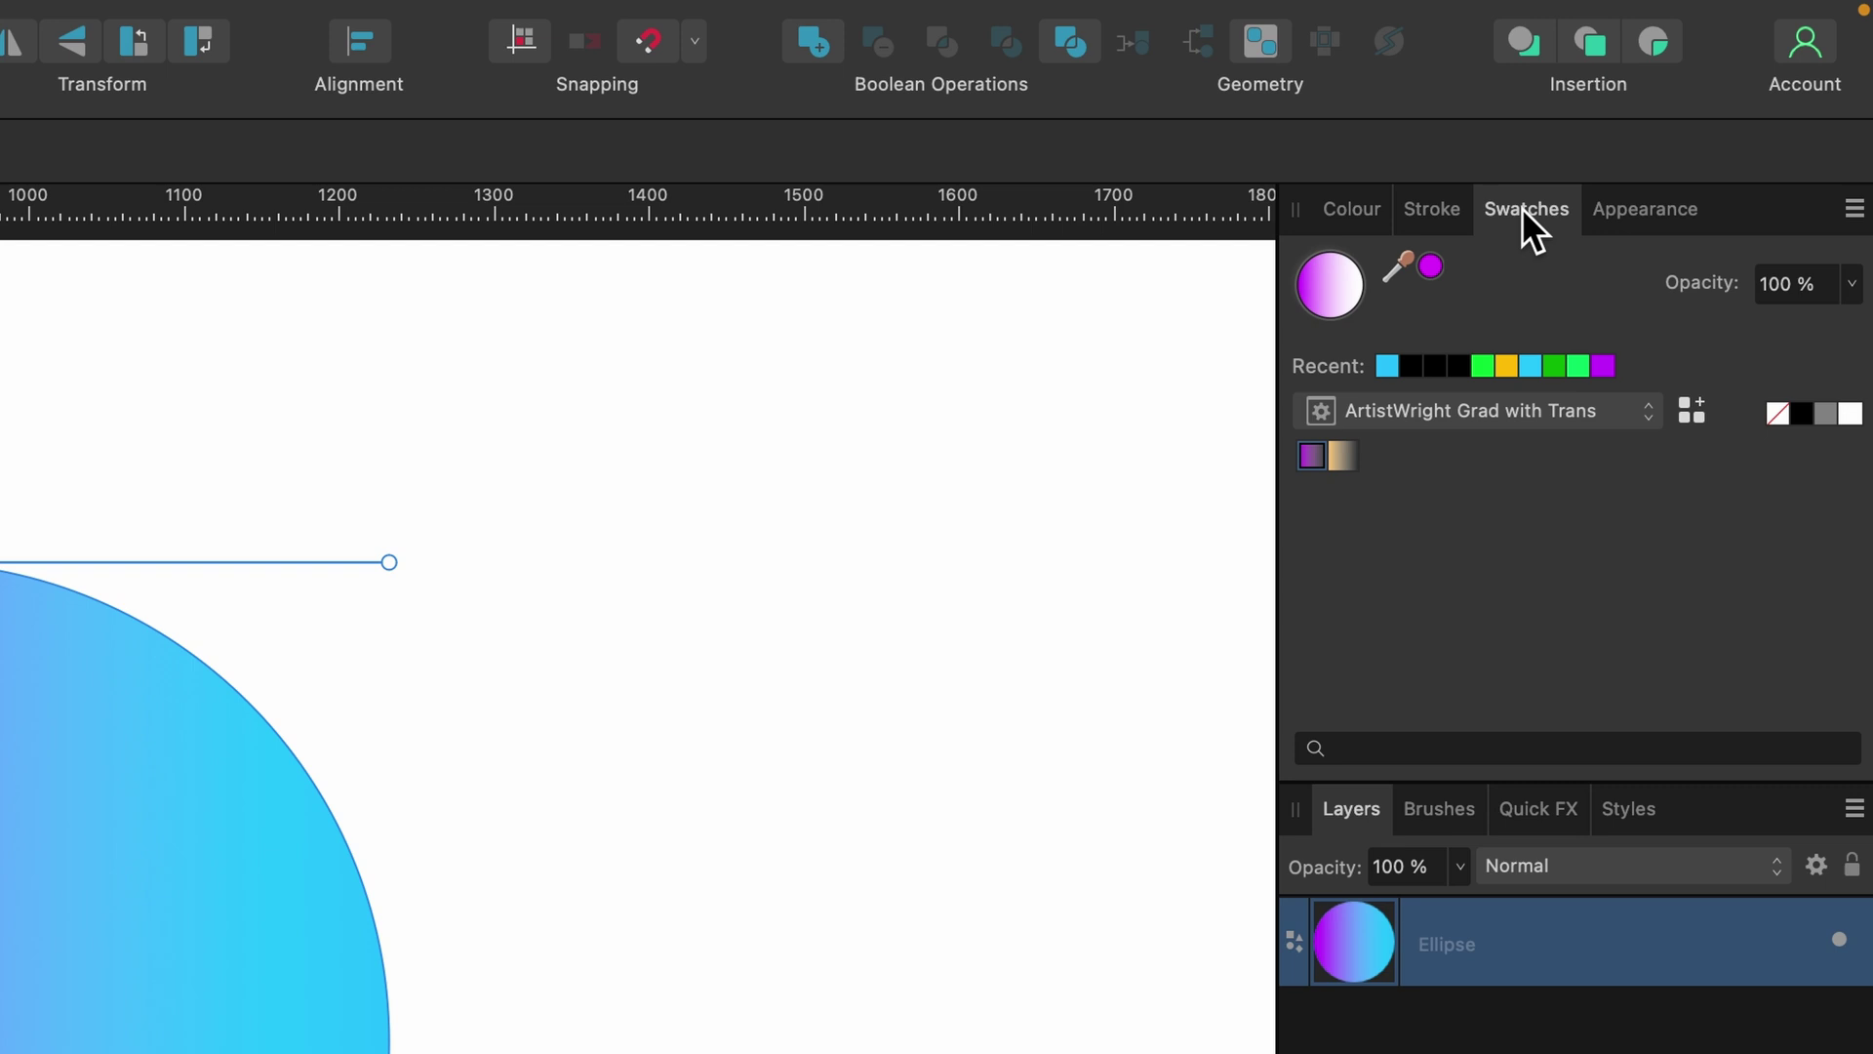
left_click(1342, 455)
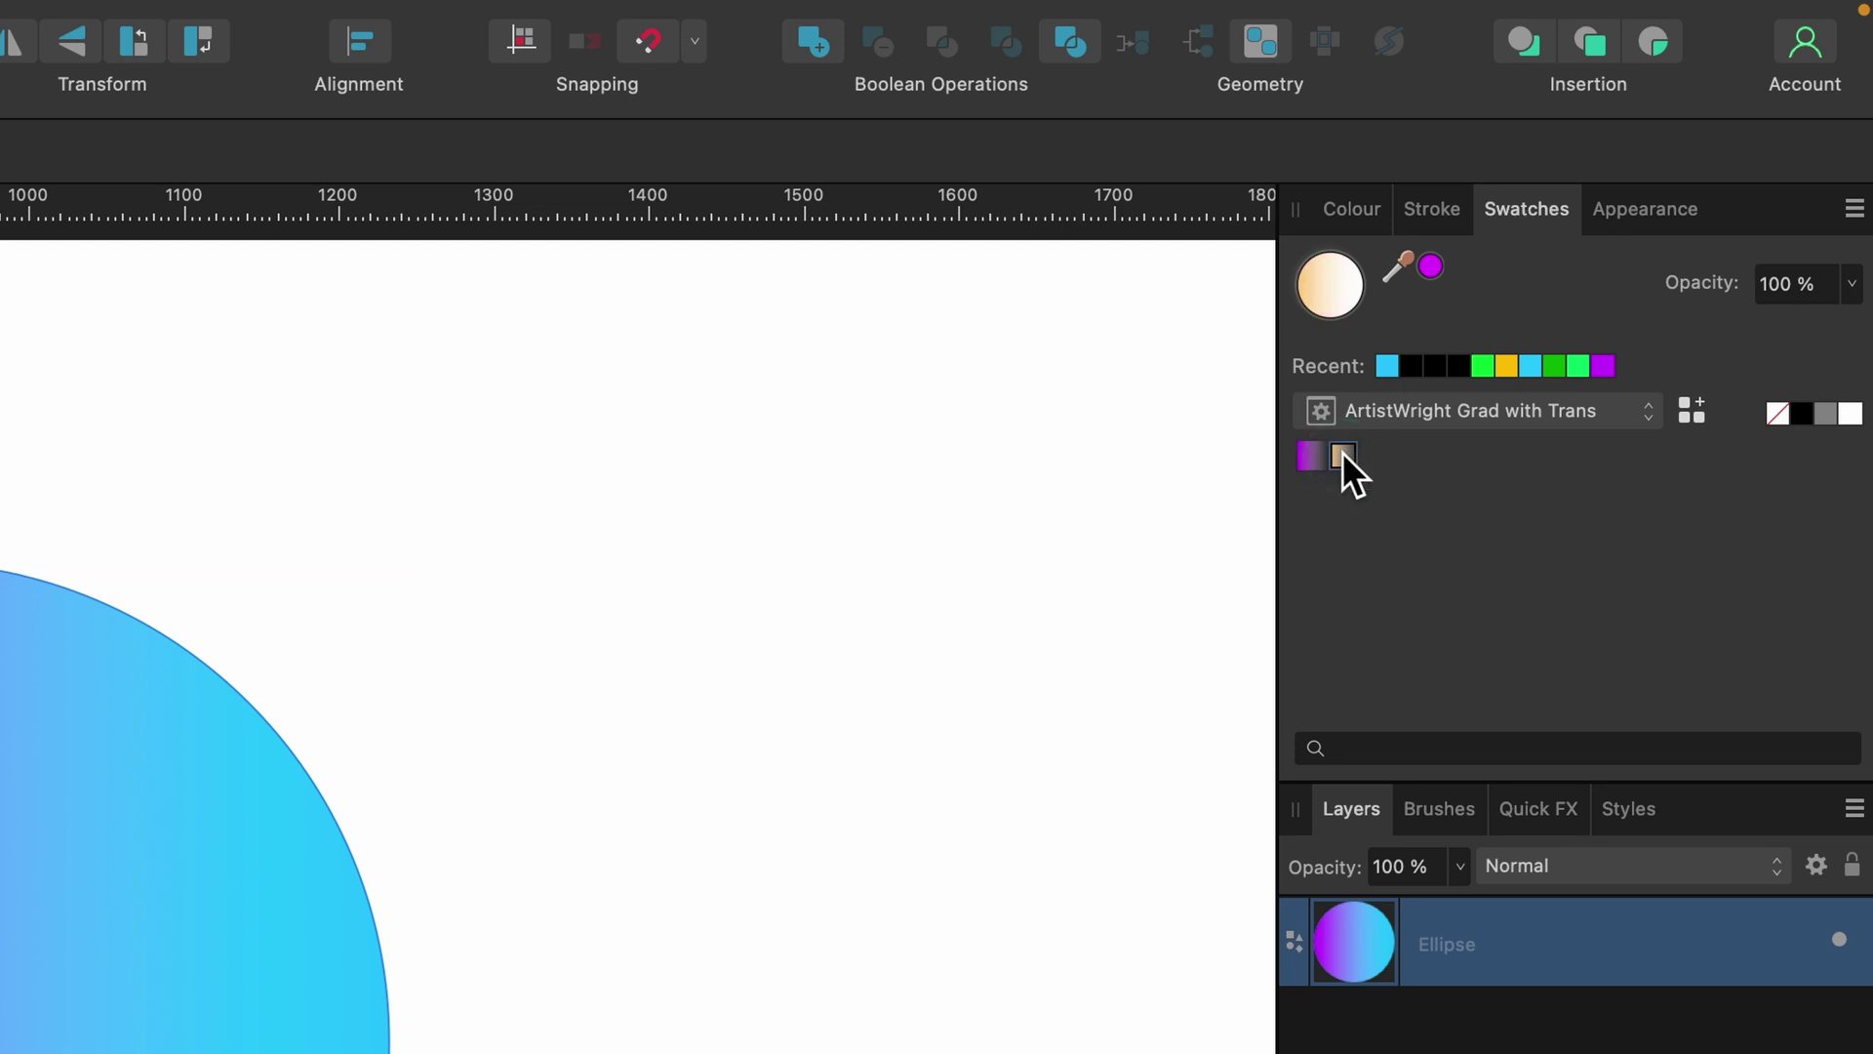
left_click(1660, 213)
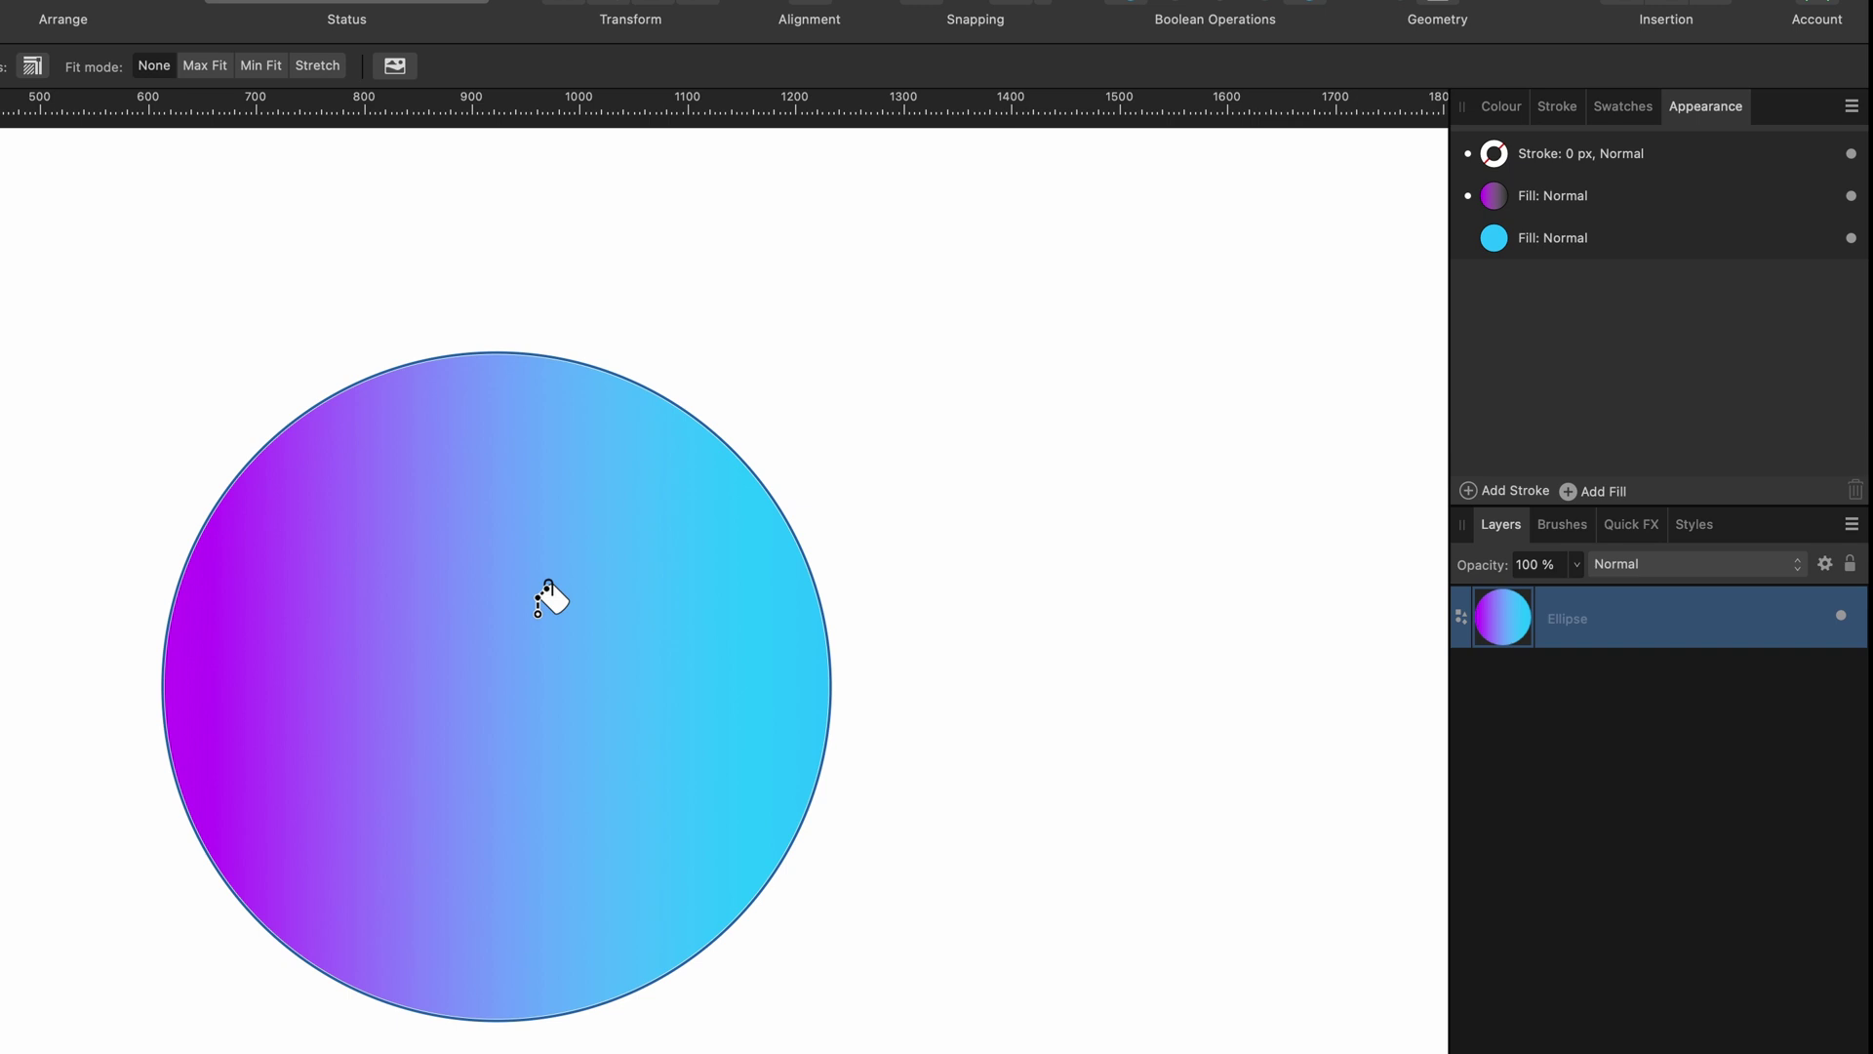
left_click(538, 613)
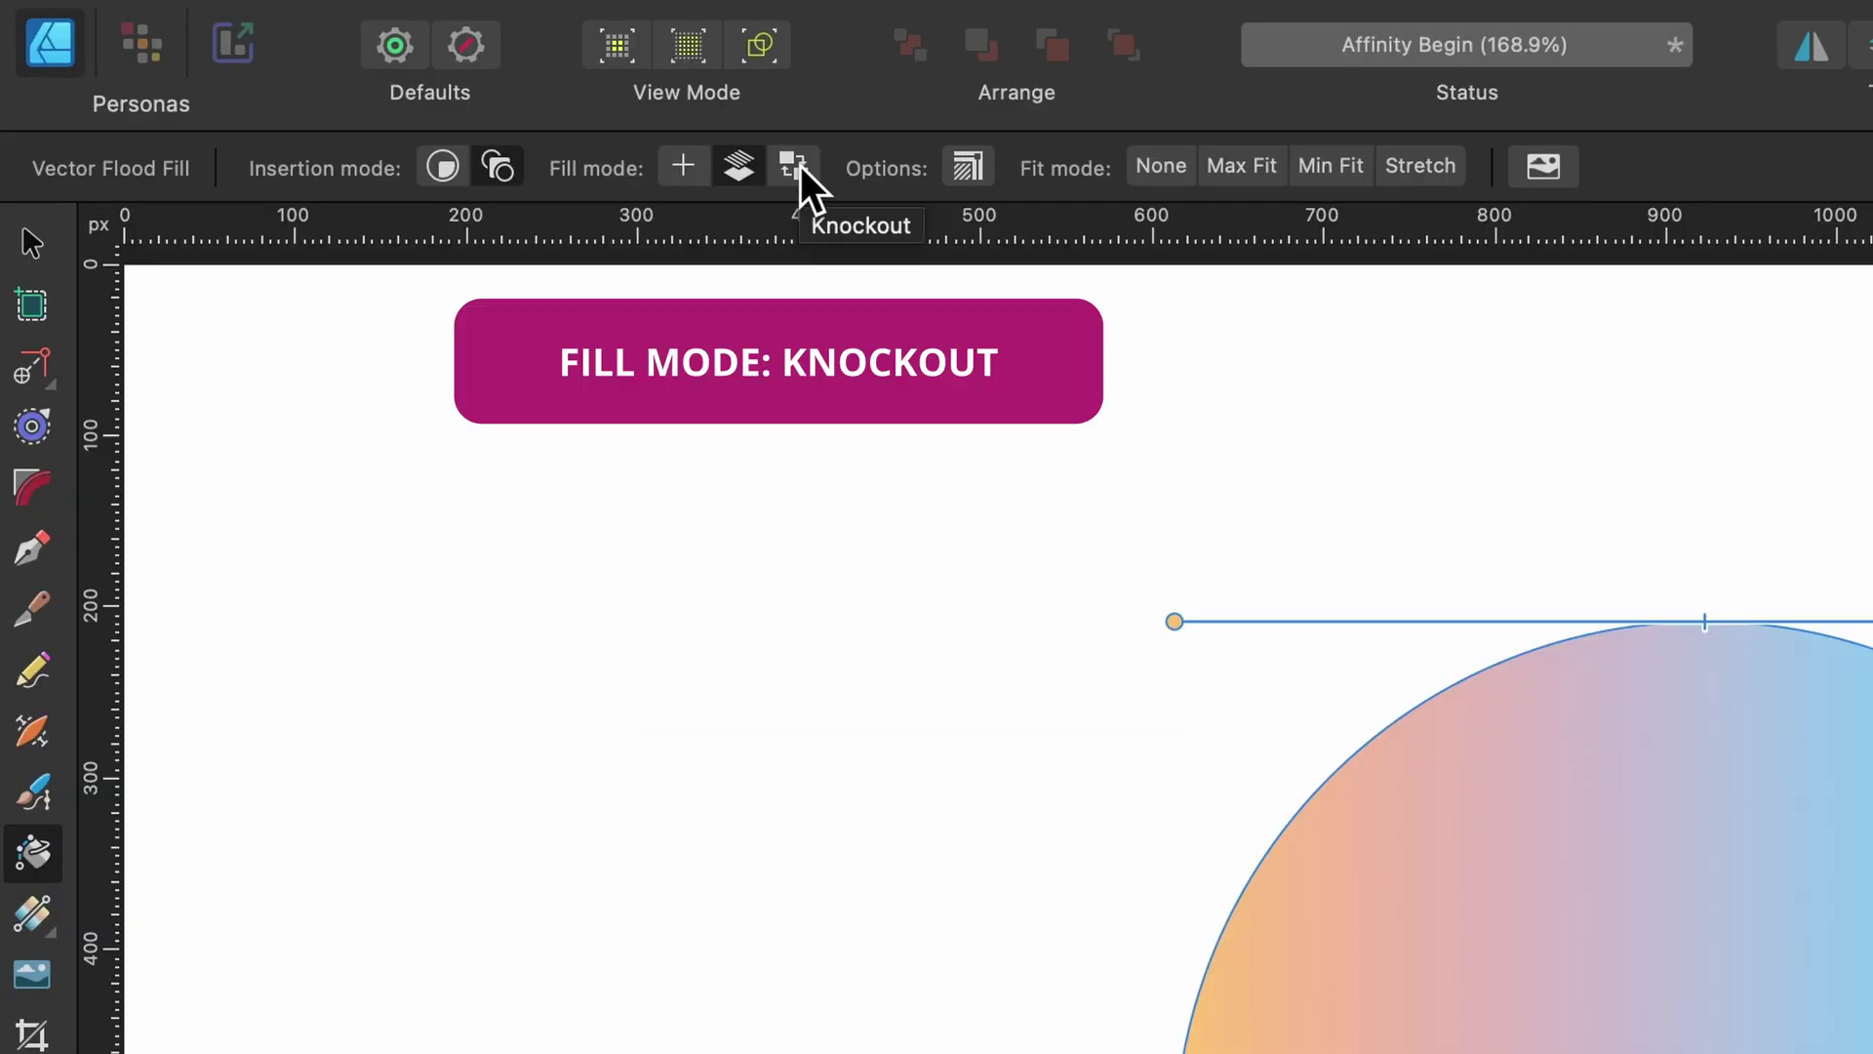
Step: Set the fill mode to Knockout and flood fill the circle with the orange-to-transparent gradient
left_click(800, 166)
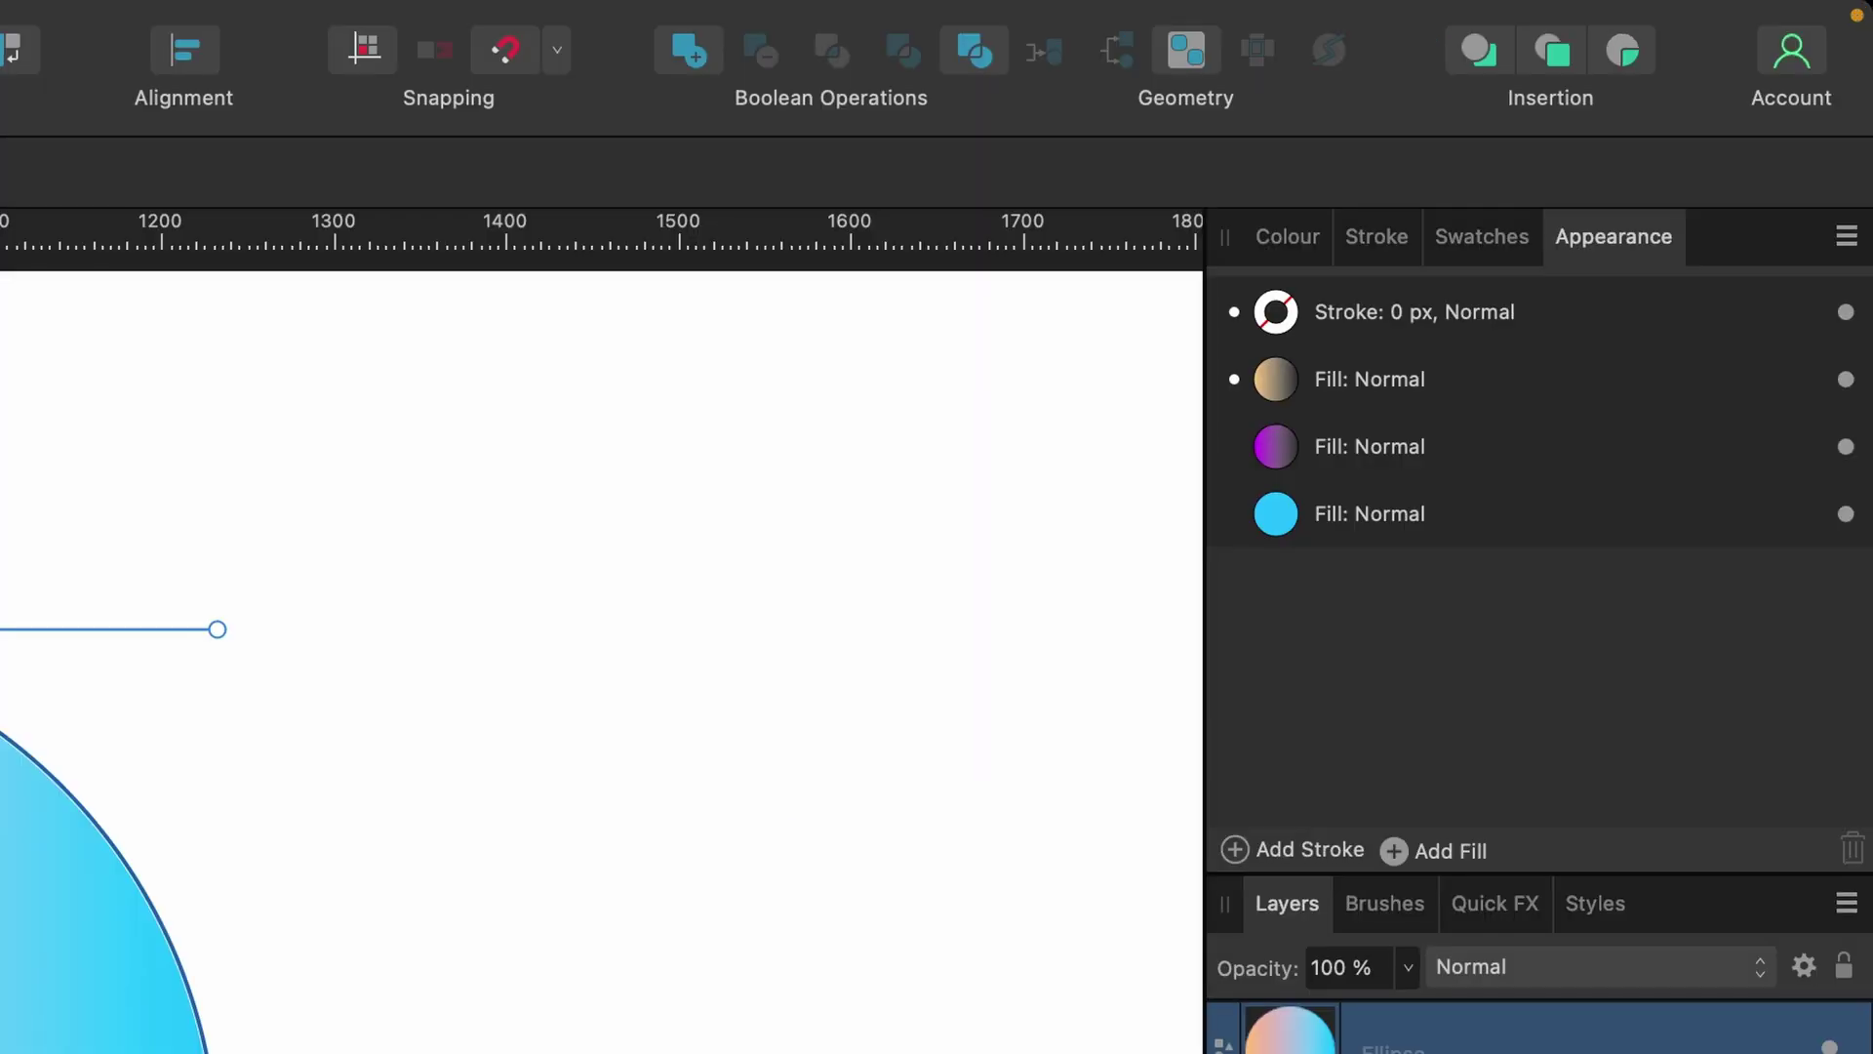
left_click(1495, 237)
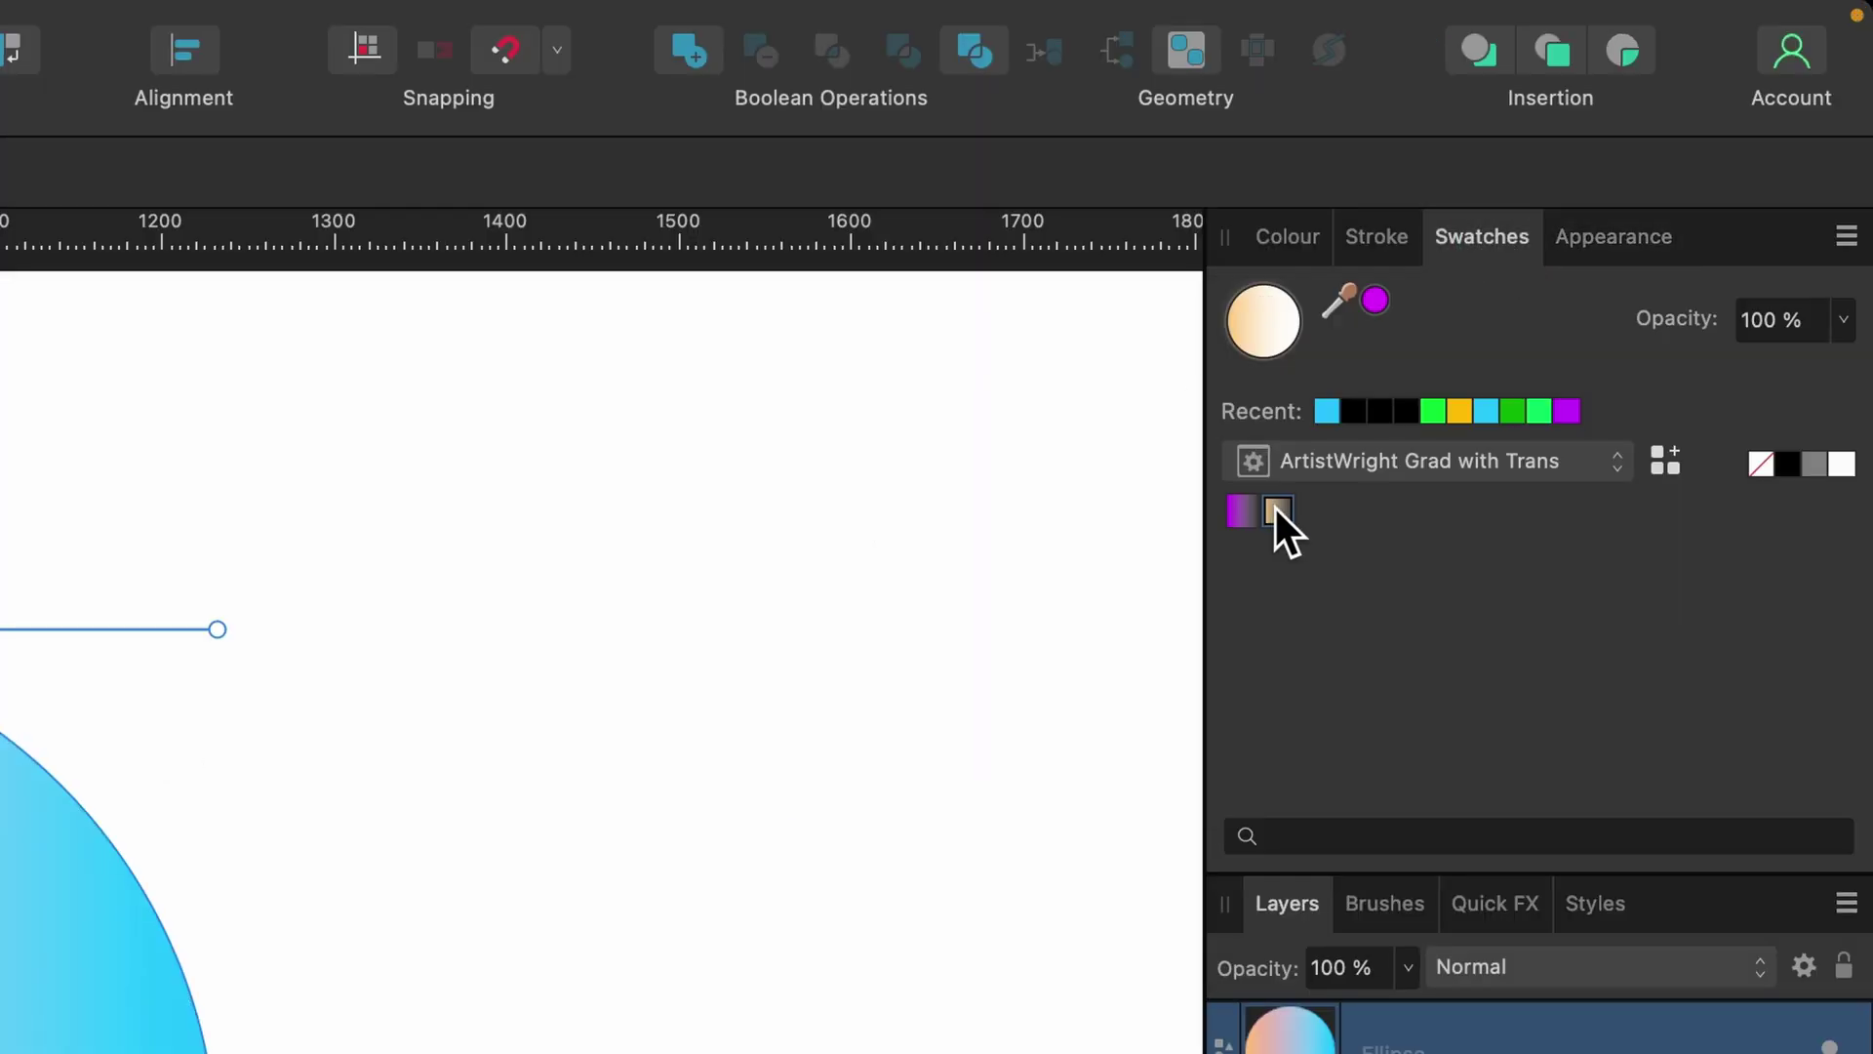
left_click(1643, 236)
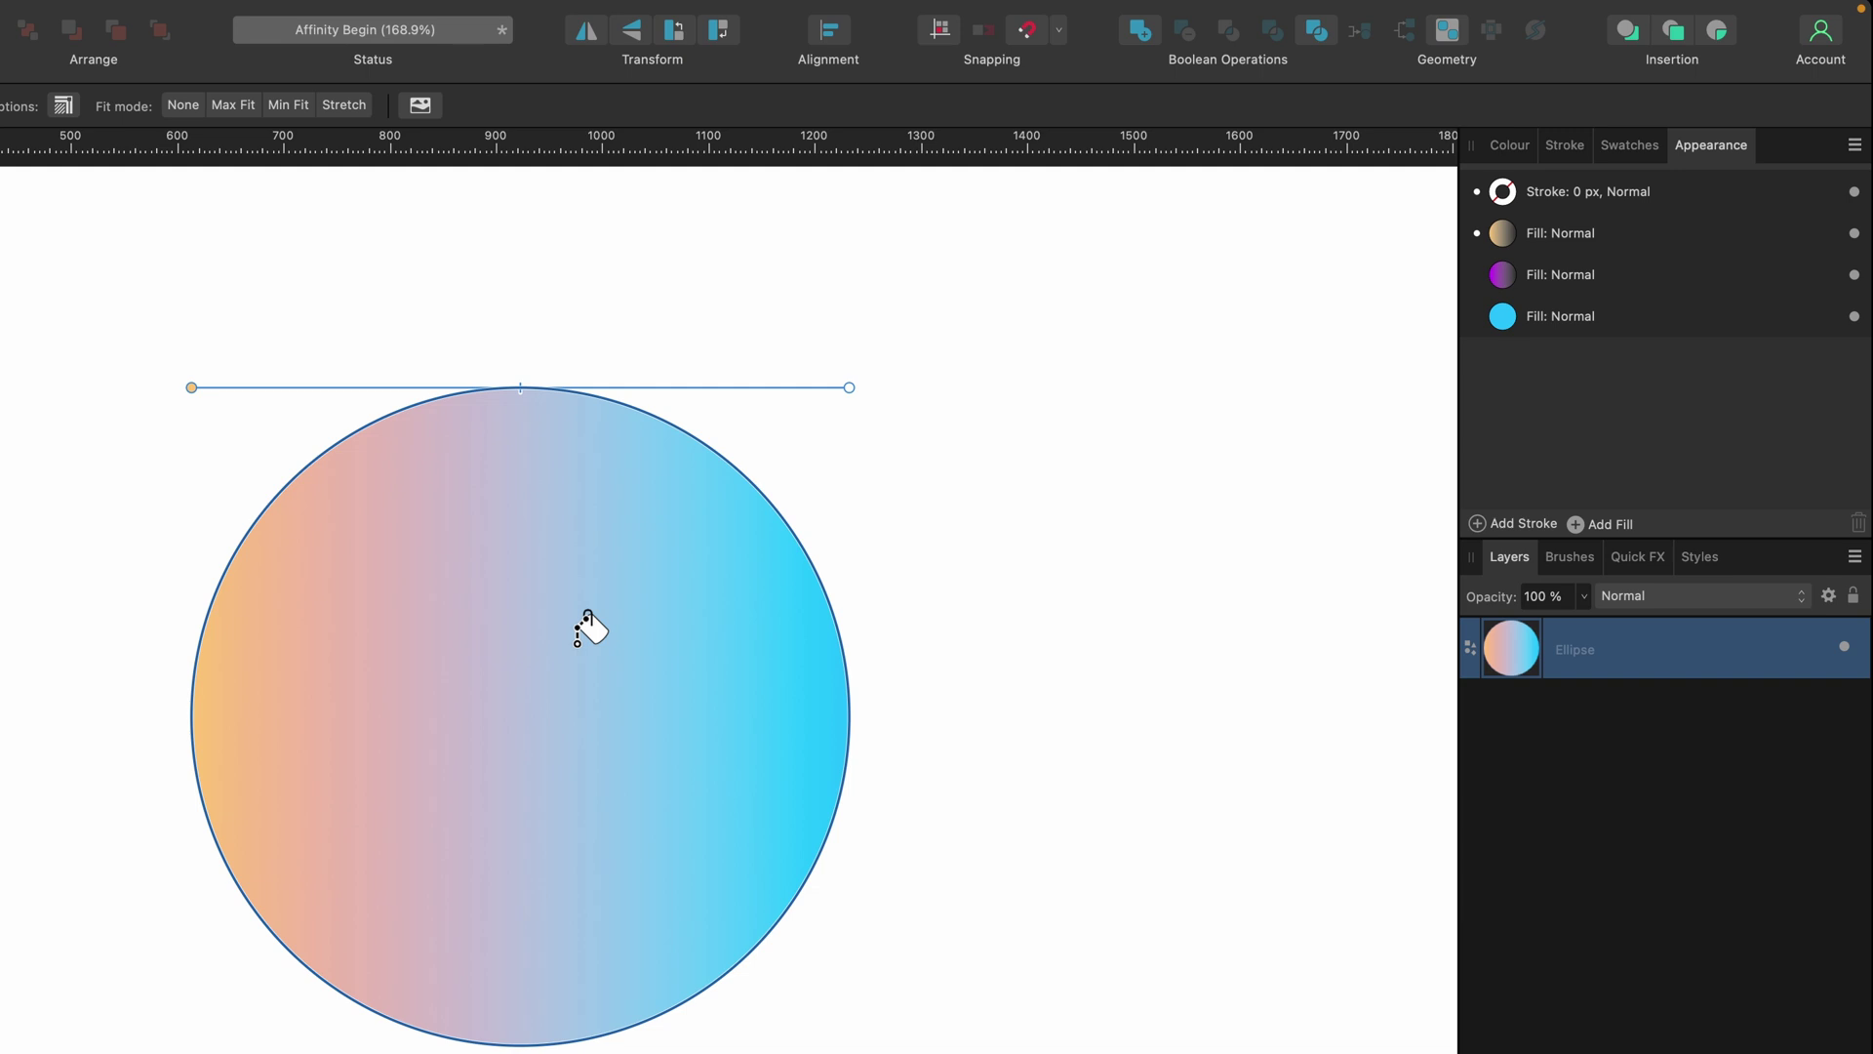
key("super+z")
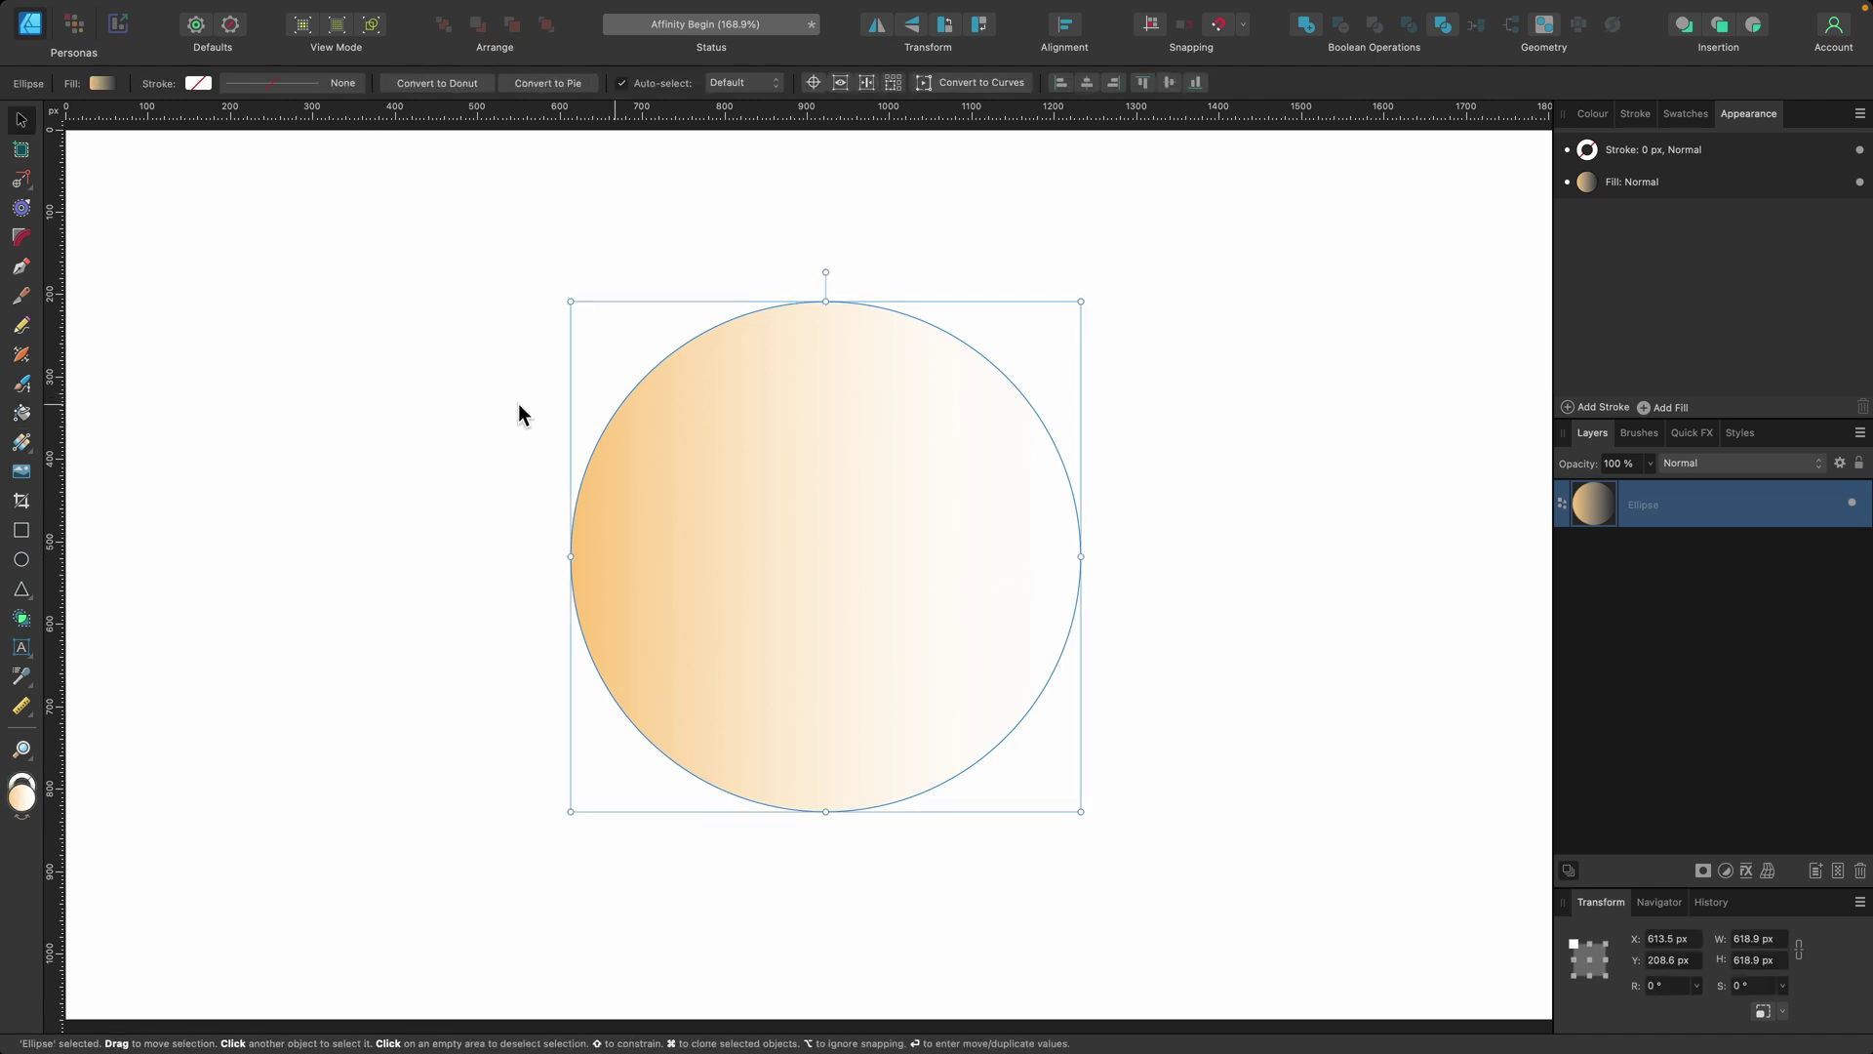
Step: Reselect the circle with the Move Tool and select its orange gradient fill in the appearance settings
left_click(20, 412)
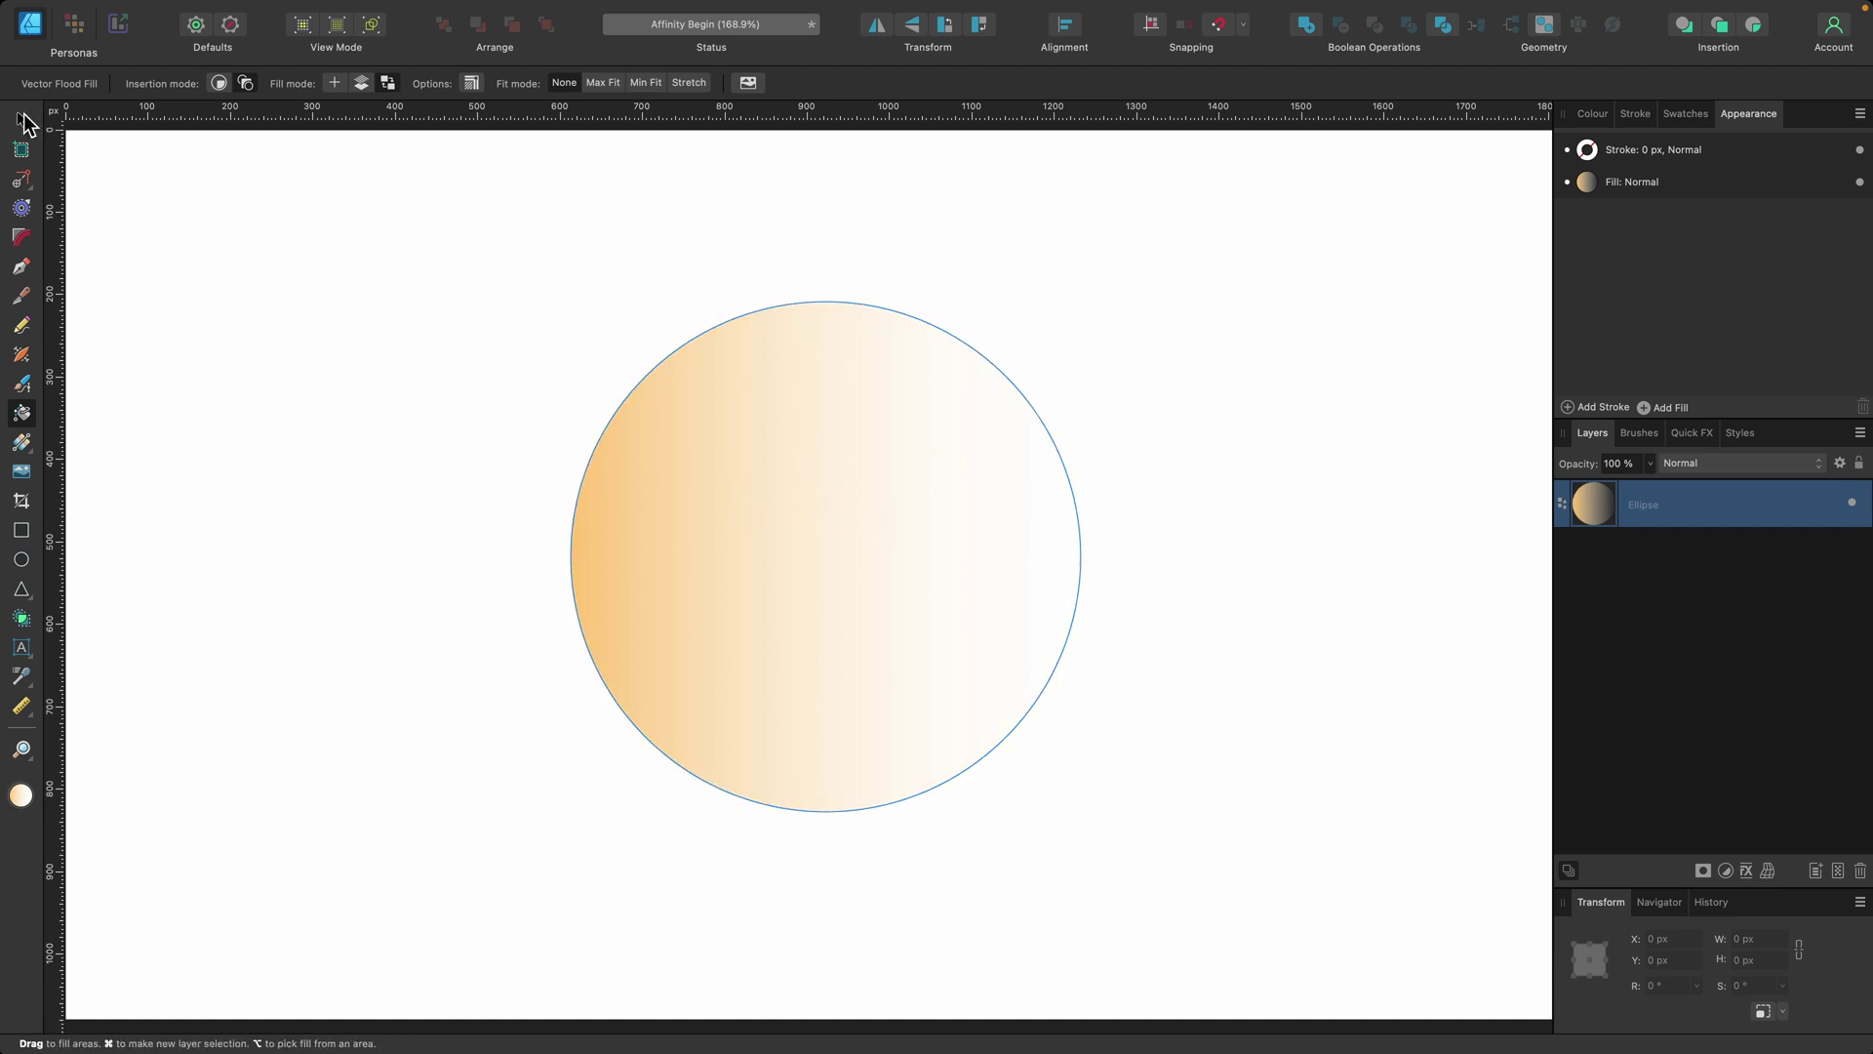
left_click(22, 119)
left_click(1596, 113)
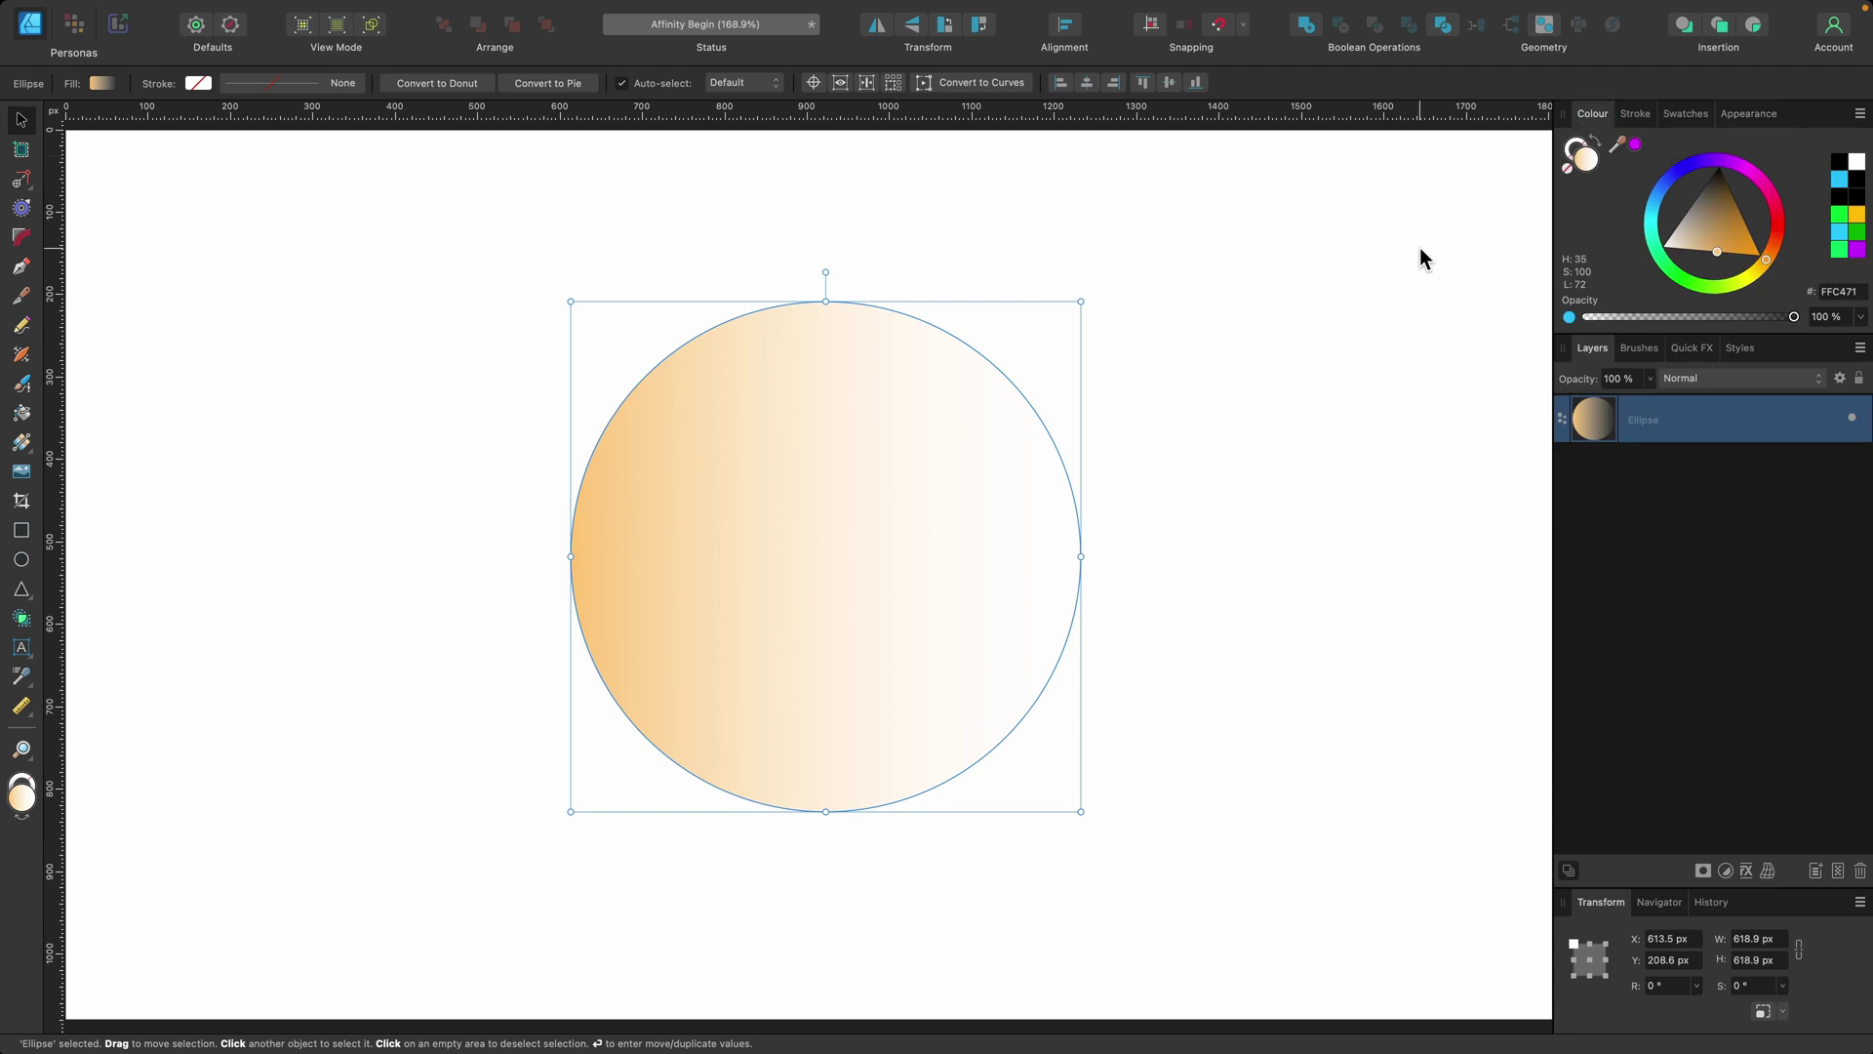
left_click(1270, 445)
left_click(951, 574)
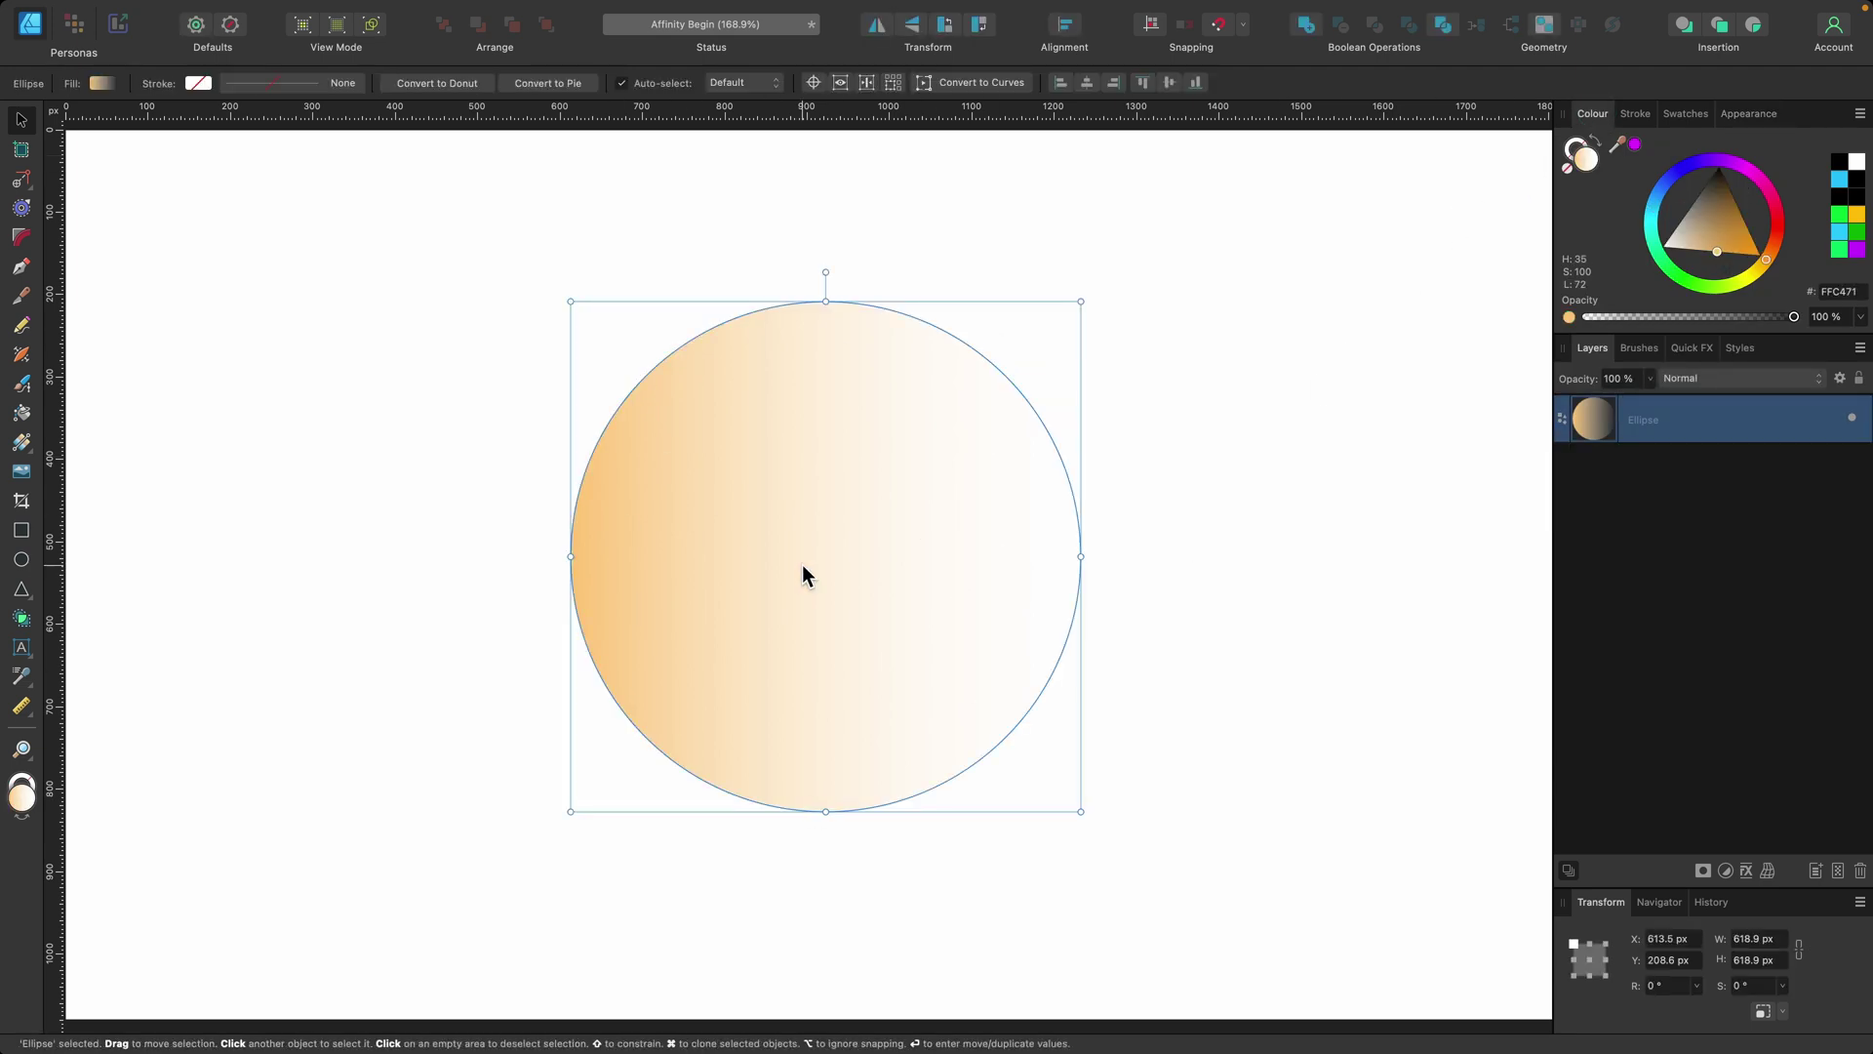
left_click(1765, 115)
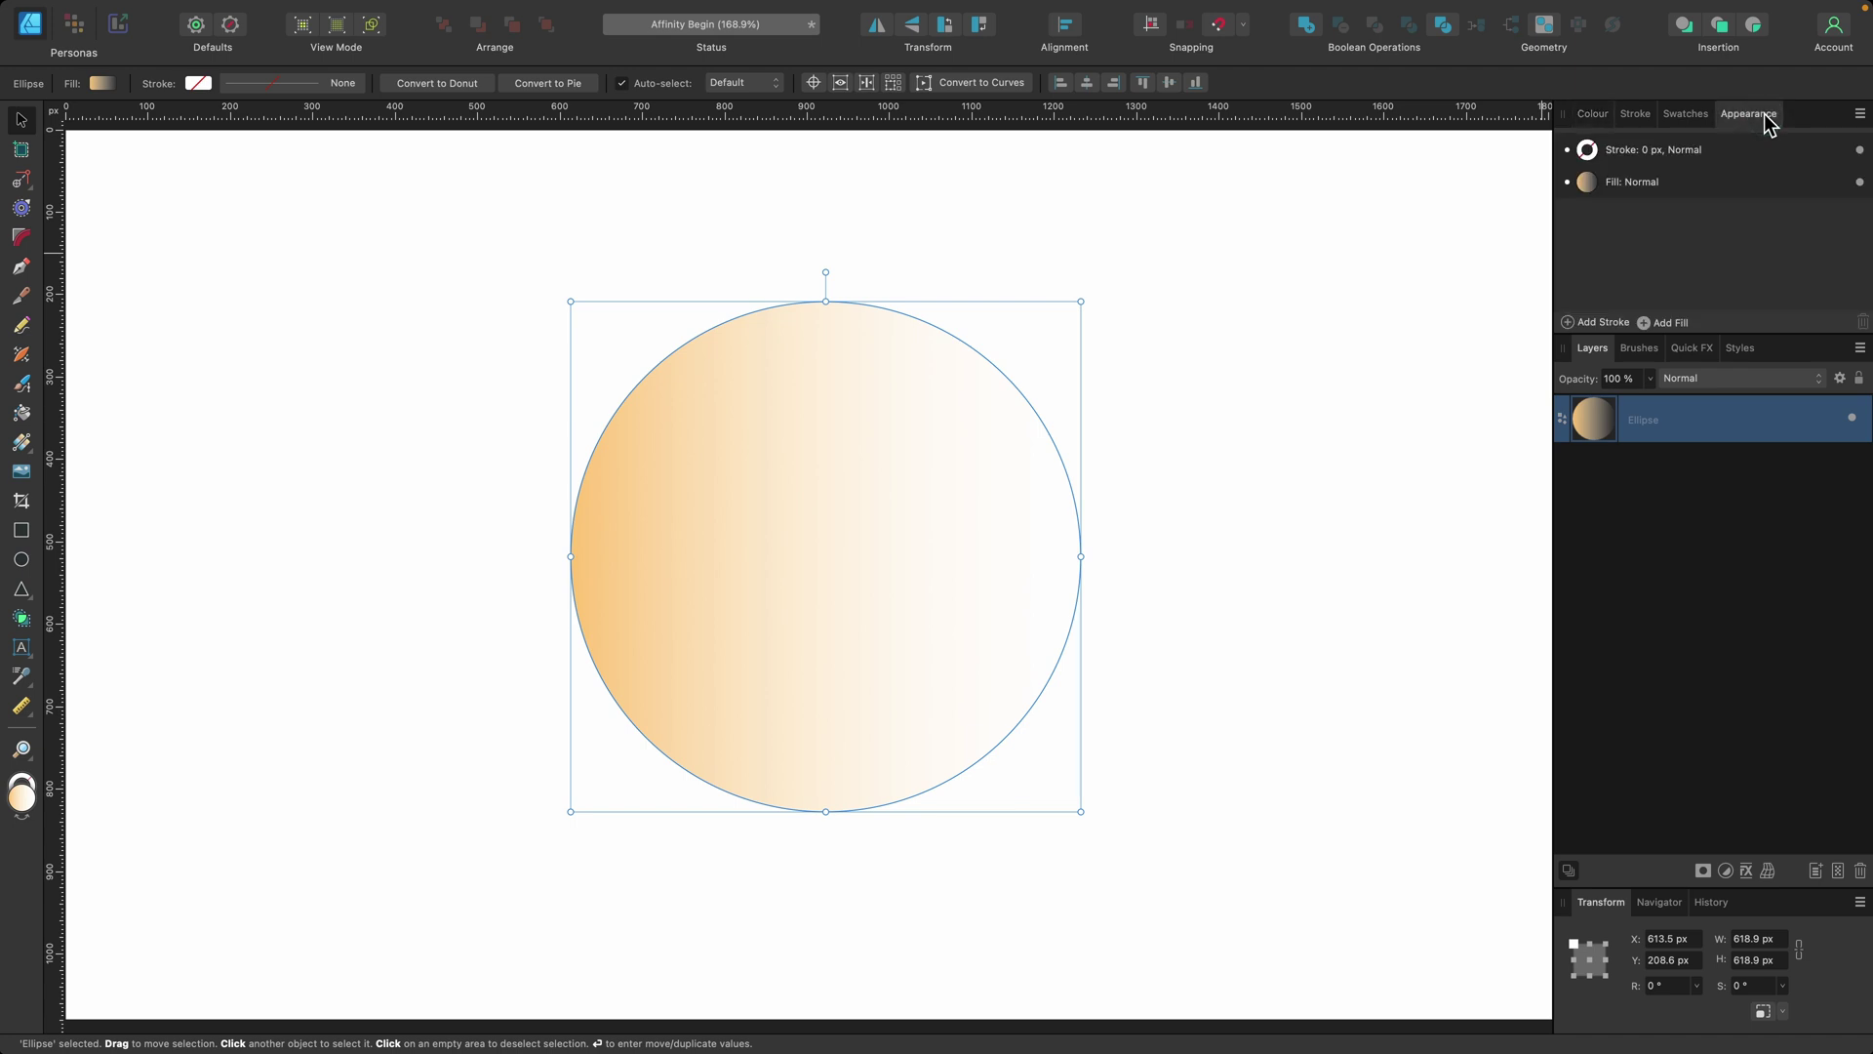
left_click(1698, 182)
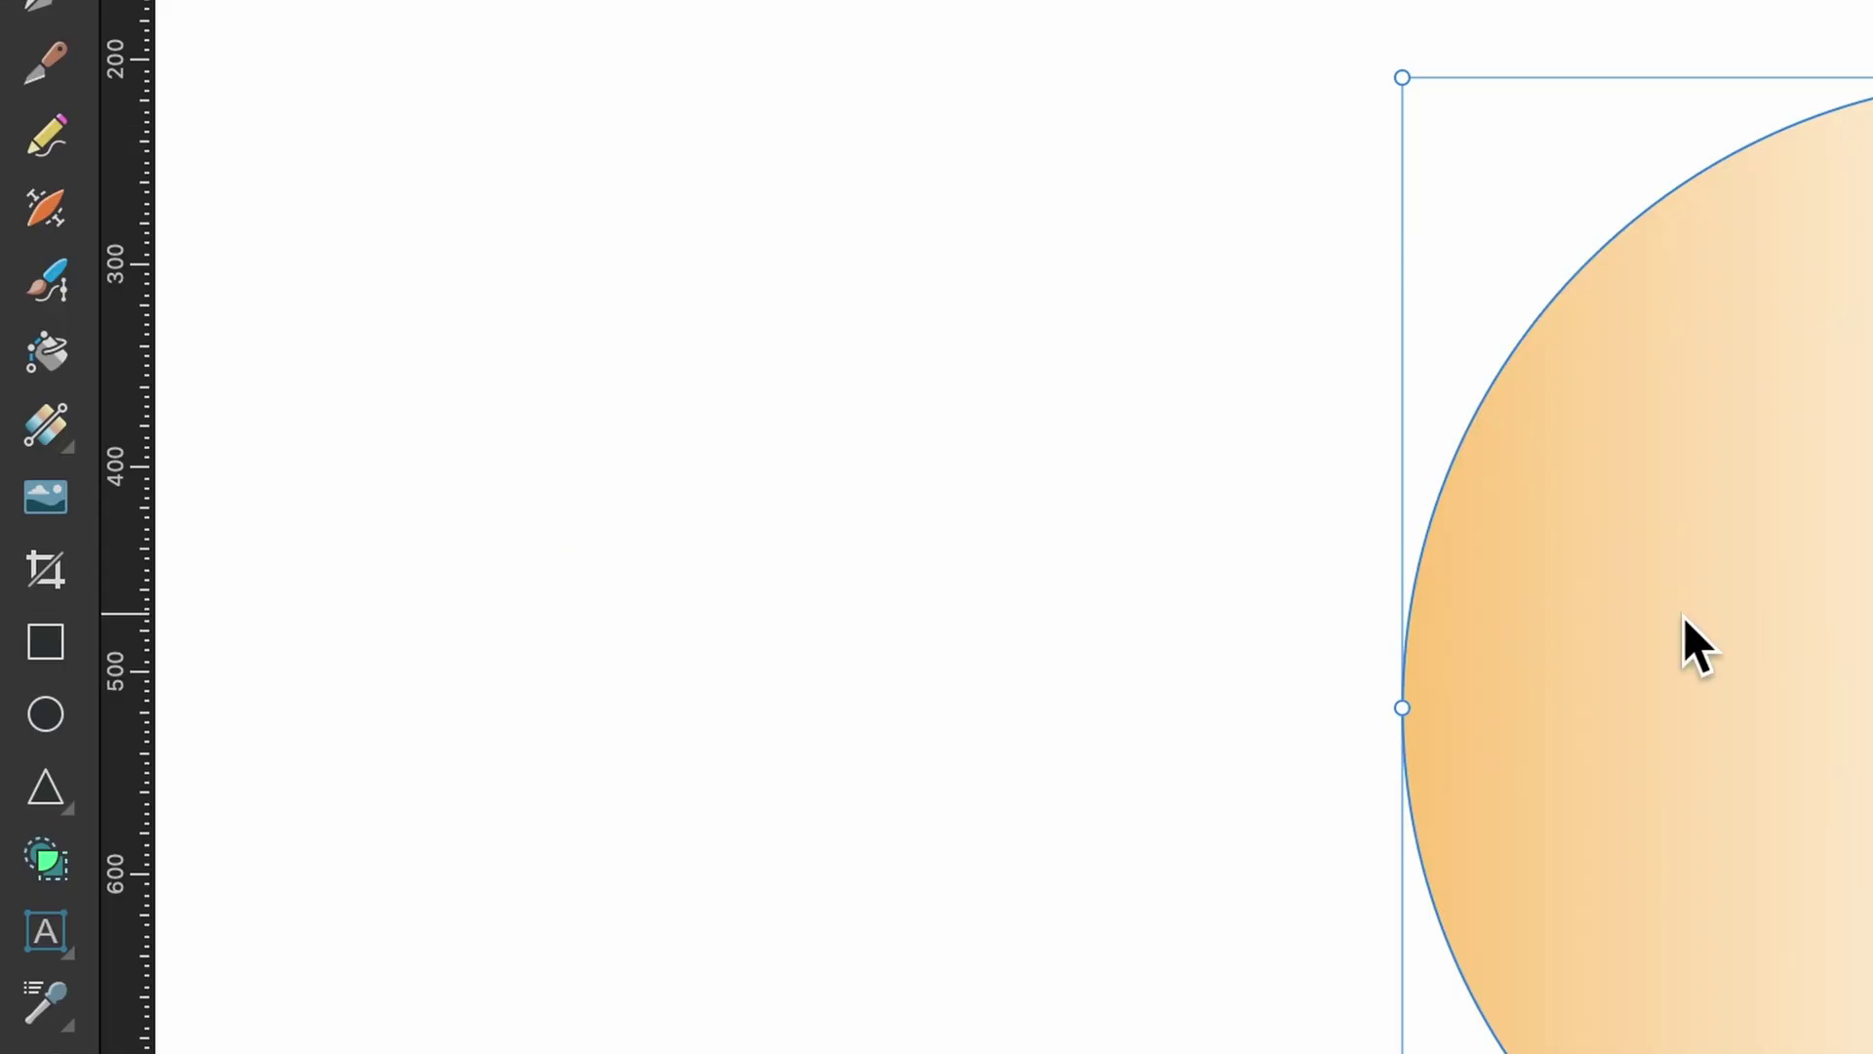
Step: Redirect the circle's orange gradient with the Fill Tool so it runs from just above the circle down to its lower edge
left_click(39, 433)
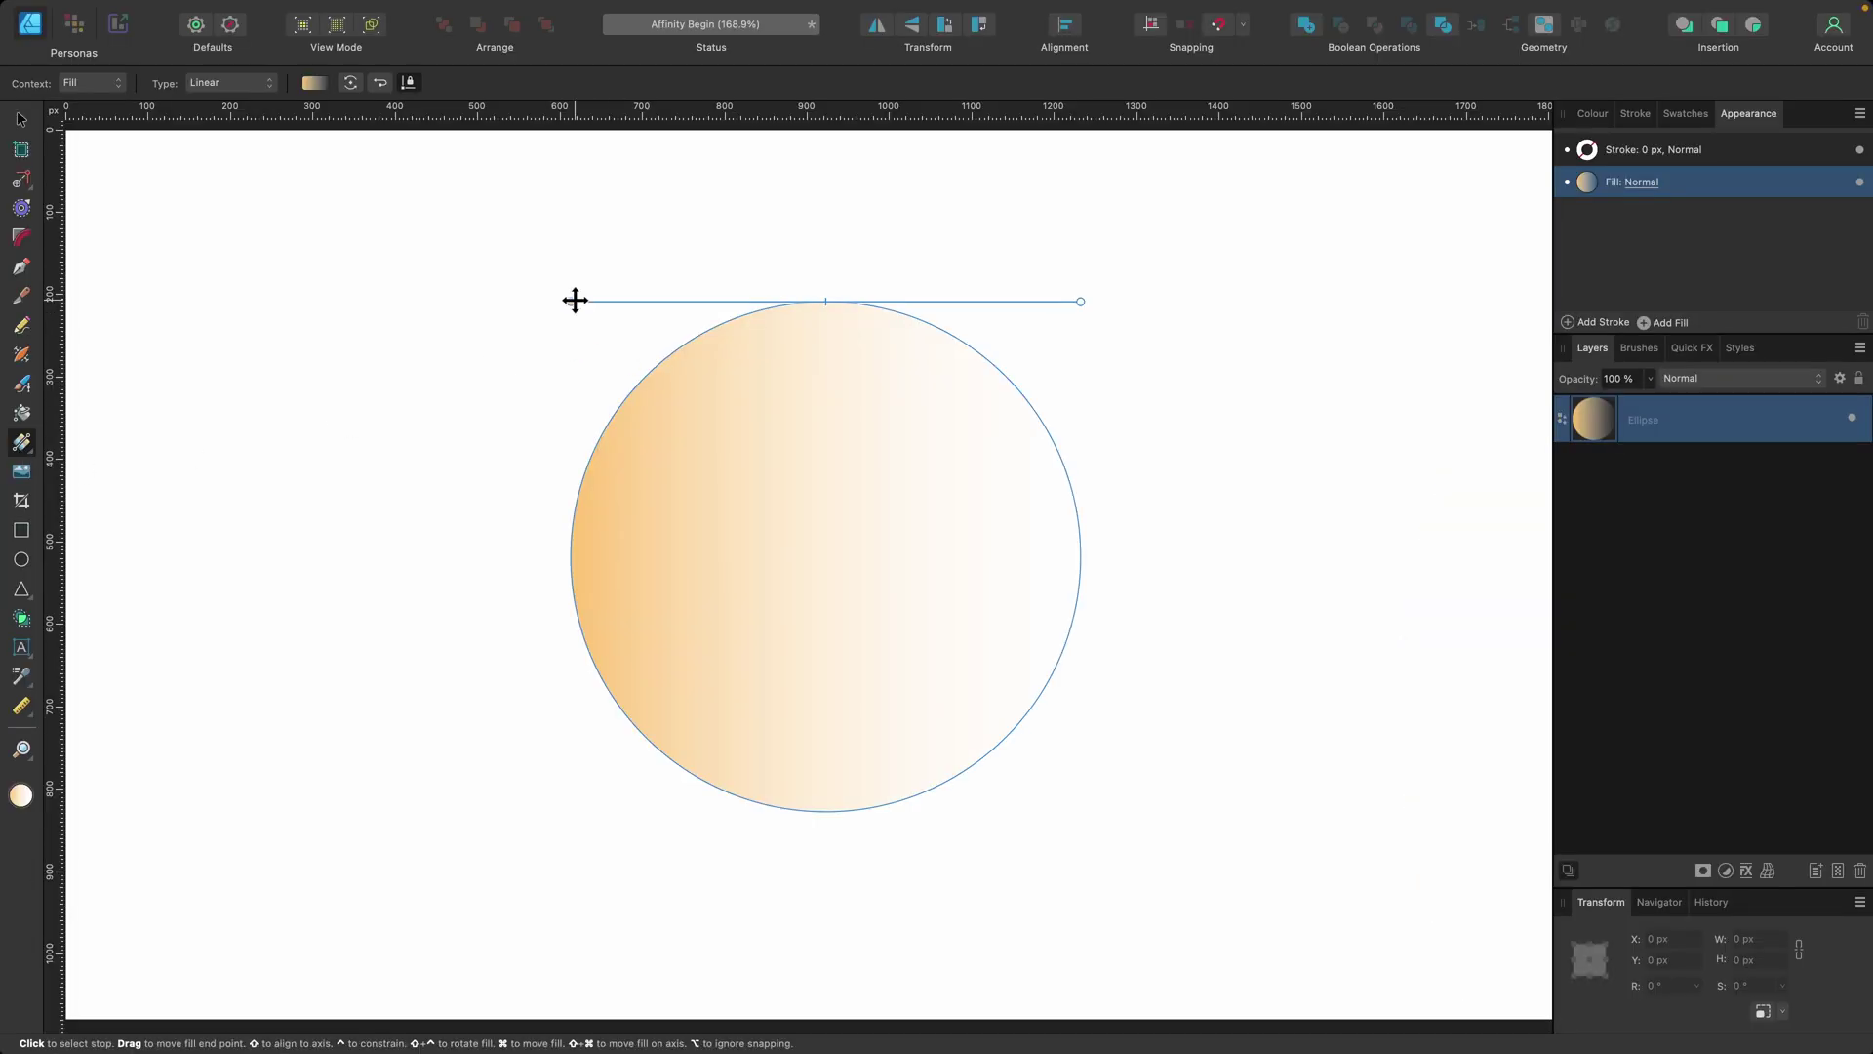
left_click_drag(576, 300, 637, 289)
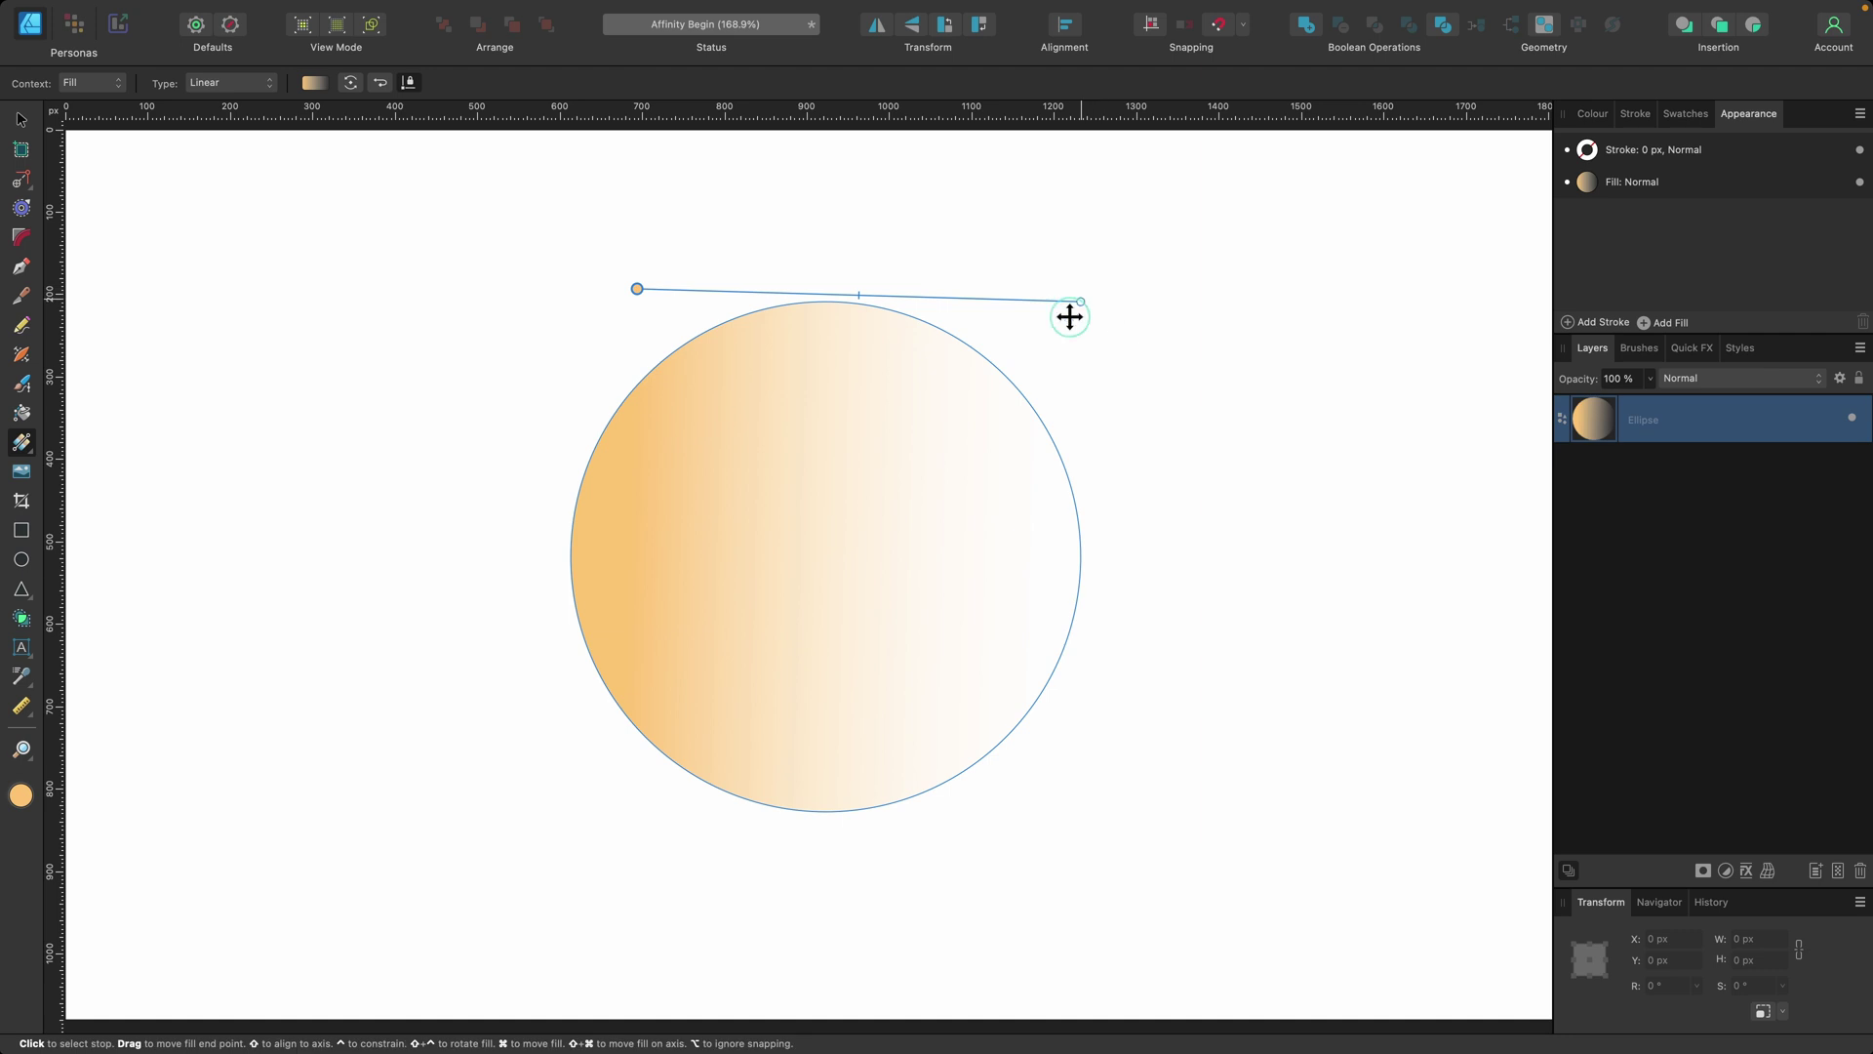
left_click_drag(1069, 316, 852, 794)
left_click_drag(637, 289, 840, 263)
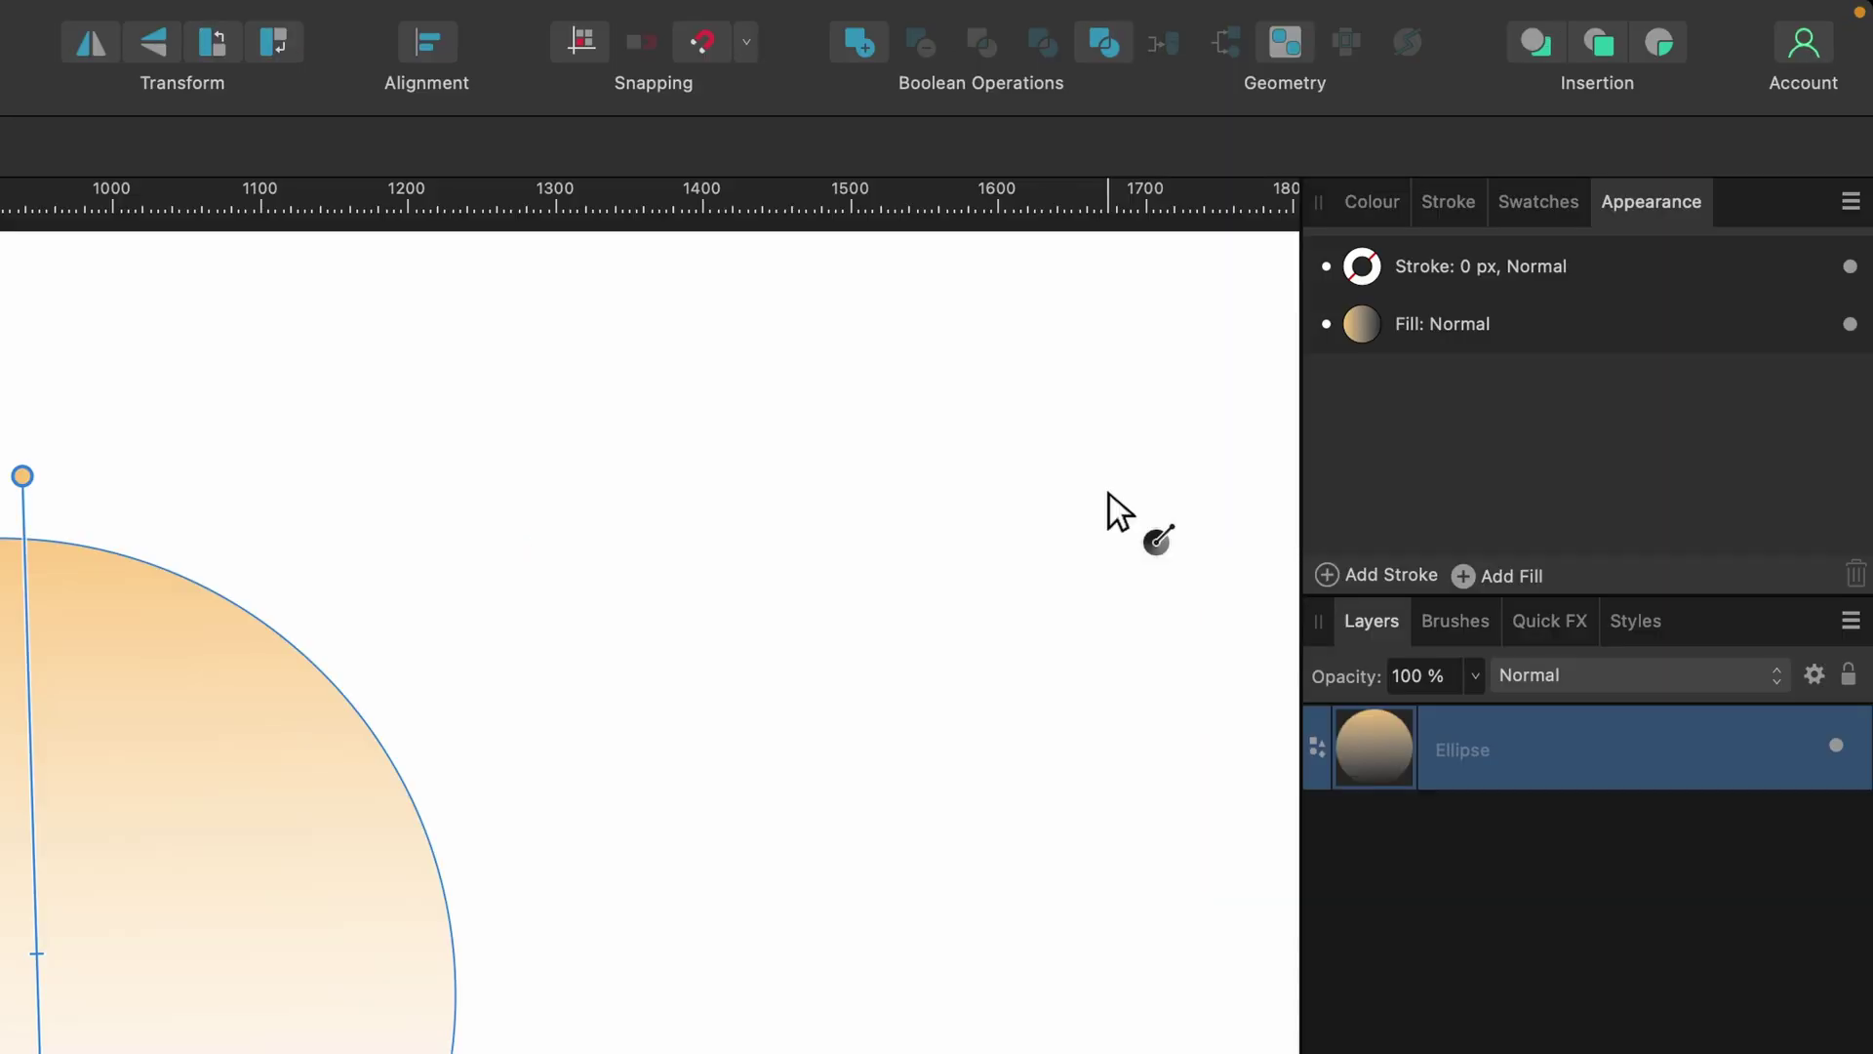
Step: Add a second fill to the circle as a linear gradient and colour its start stop light blue
left_click(1464, 576)
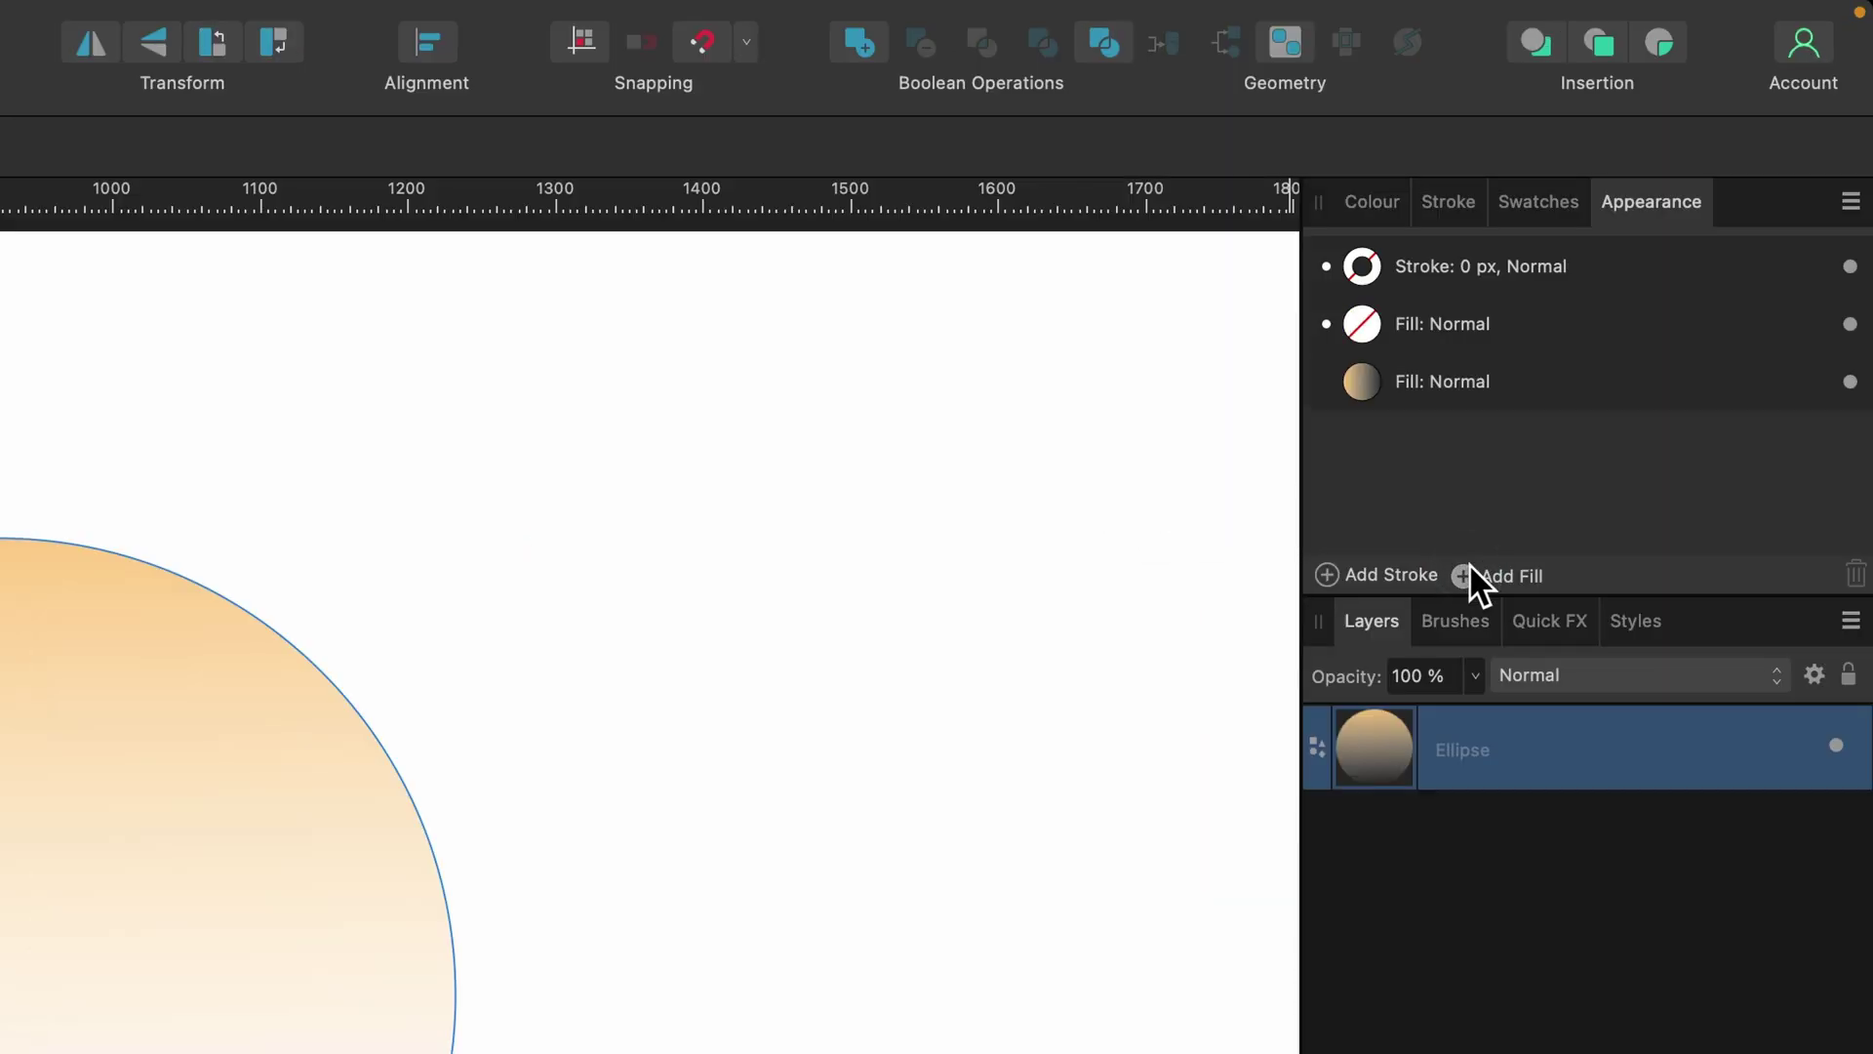
left_click(1366, 315)
left_click(1366, 324)
left_click(1393, 388)
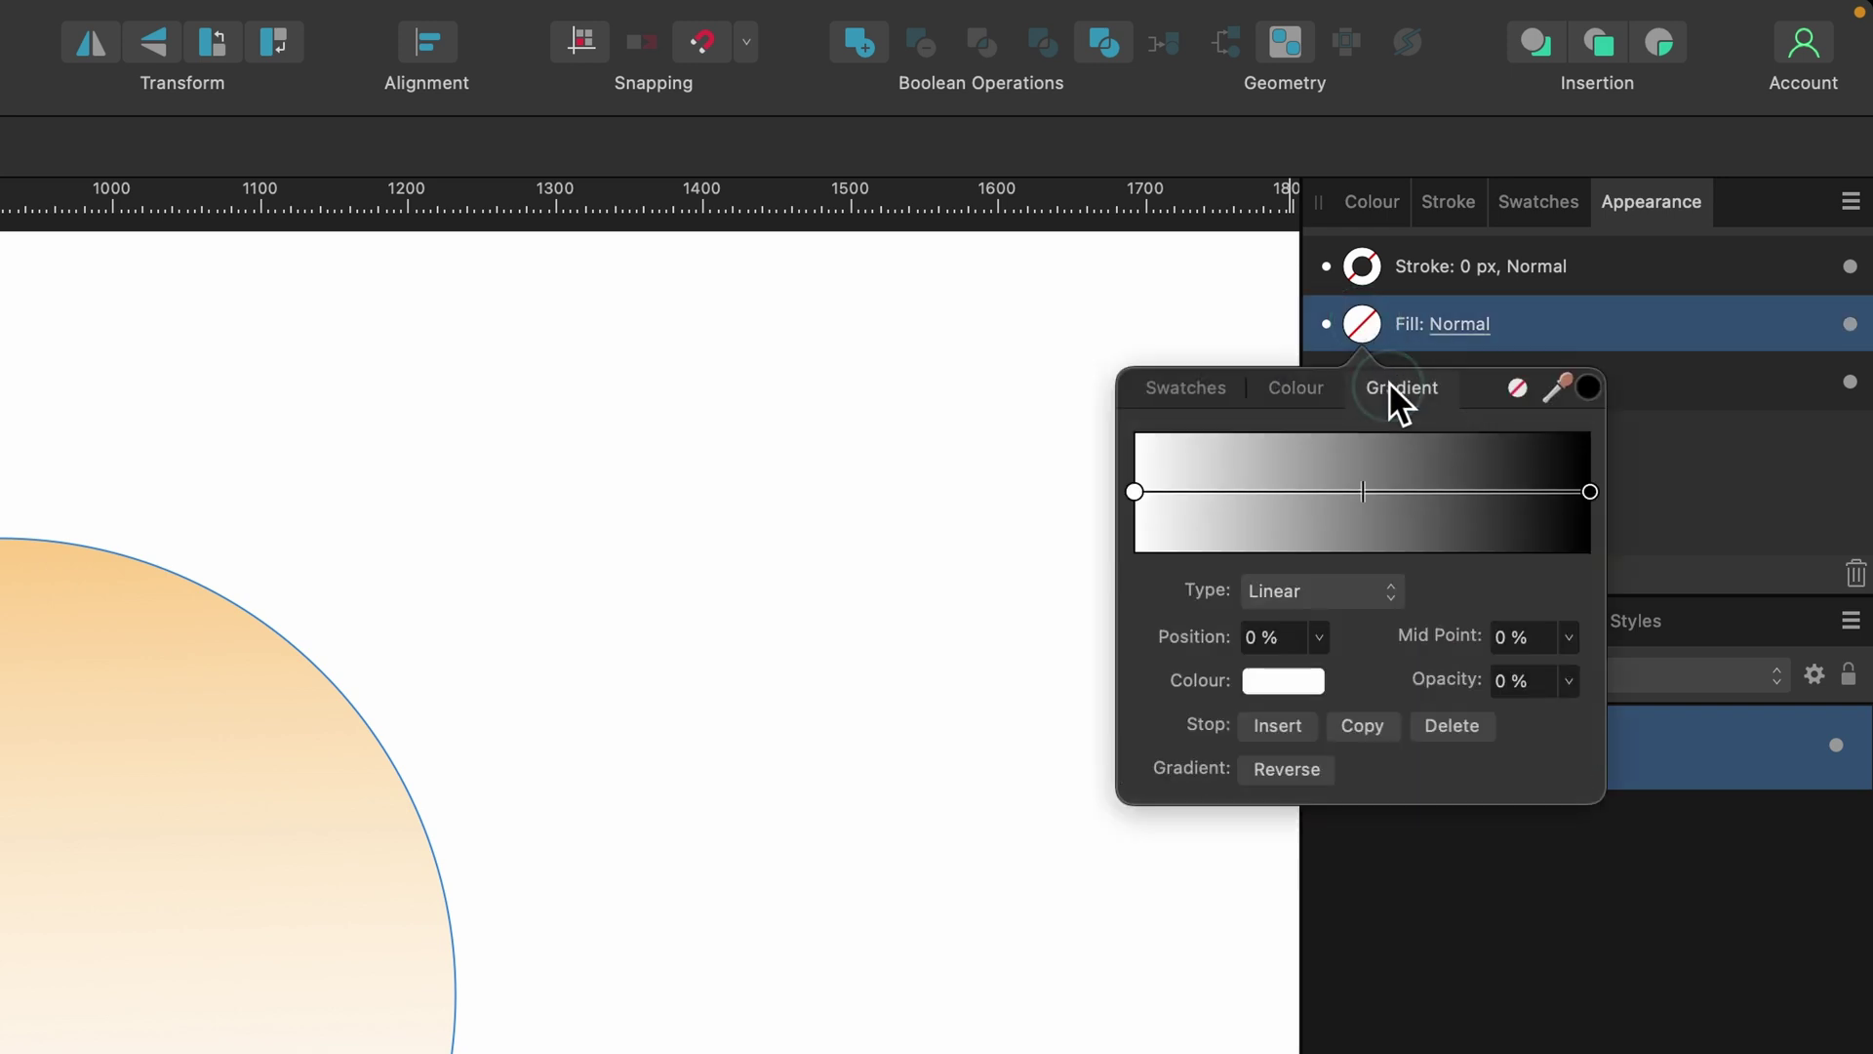
left_click(1135, 490)
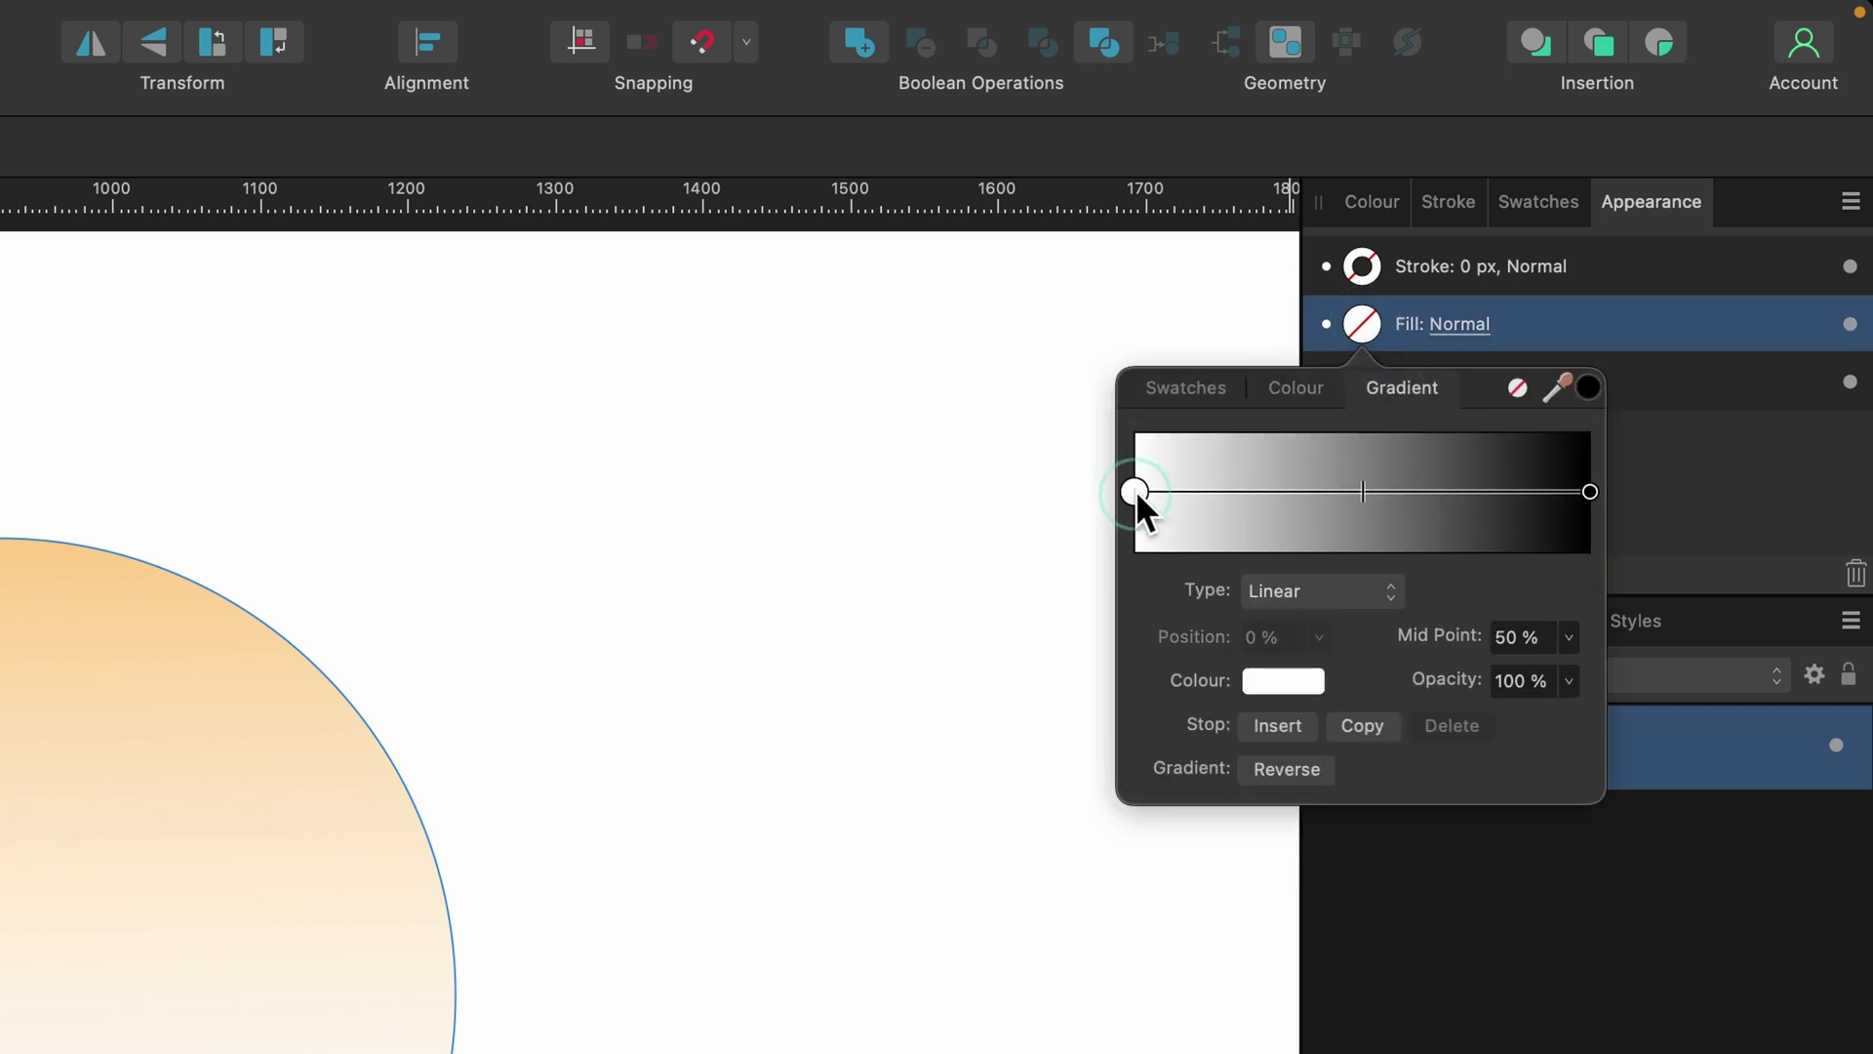
left_click(1283, 680)
left_click(1281, 927)
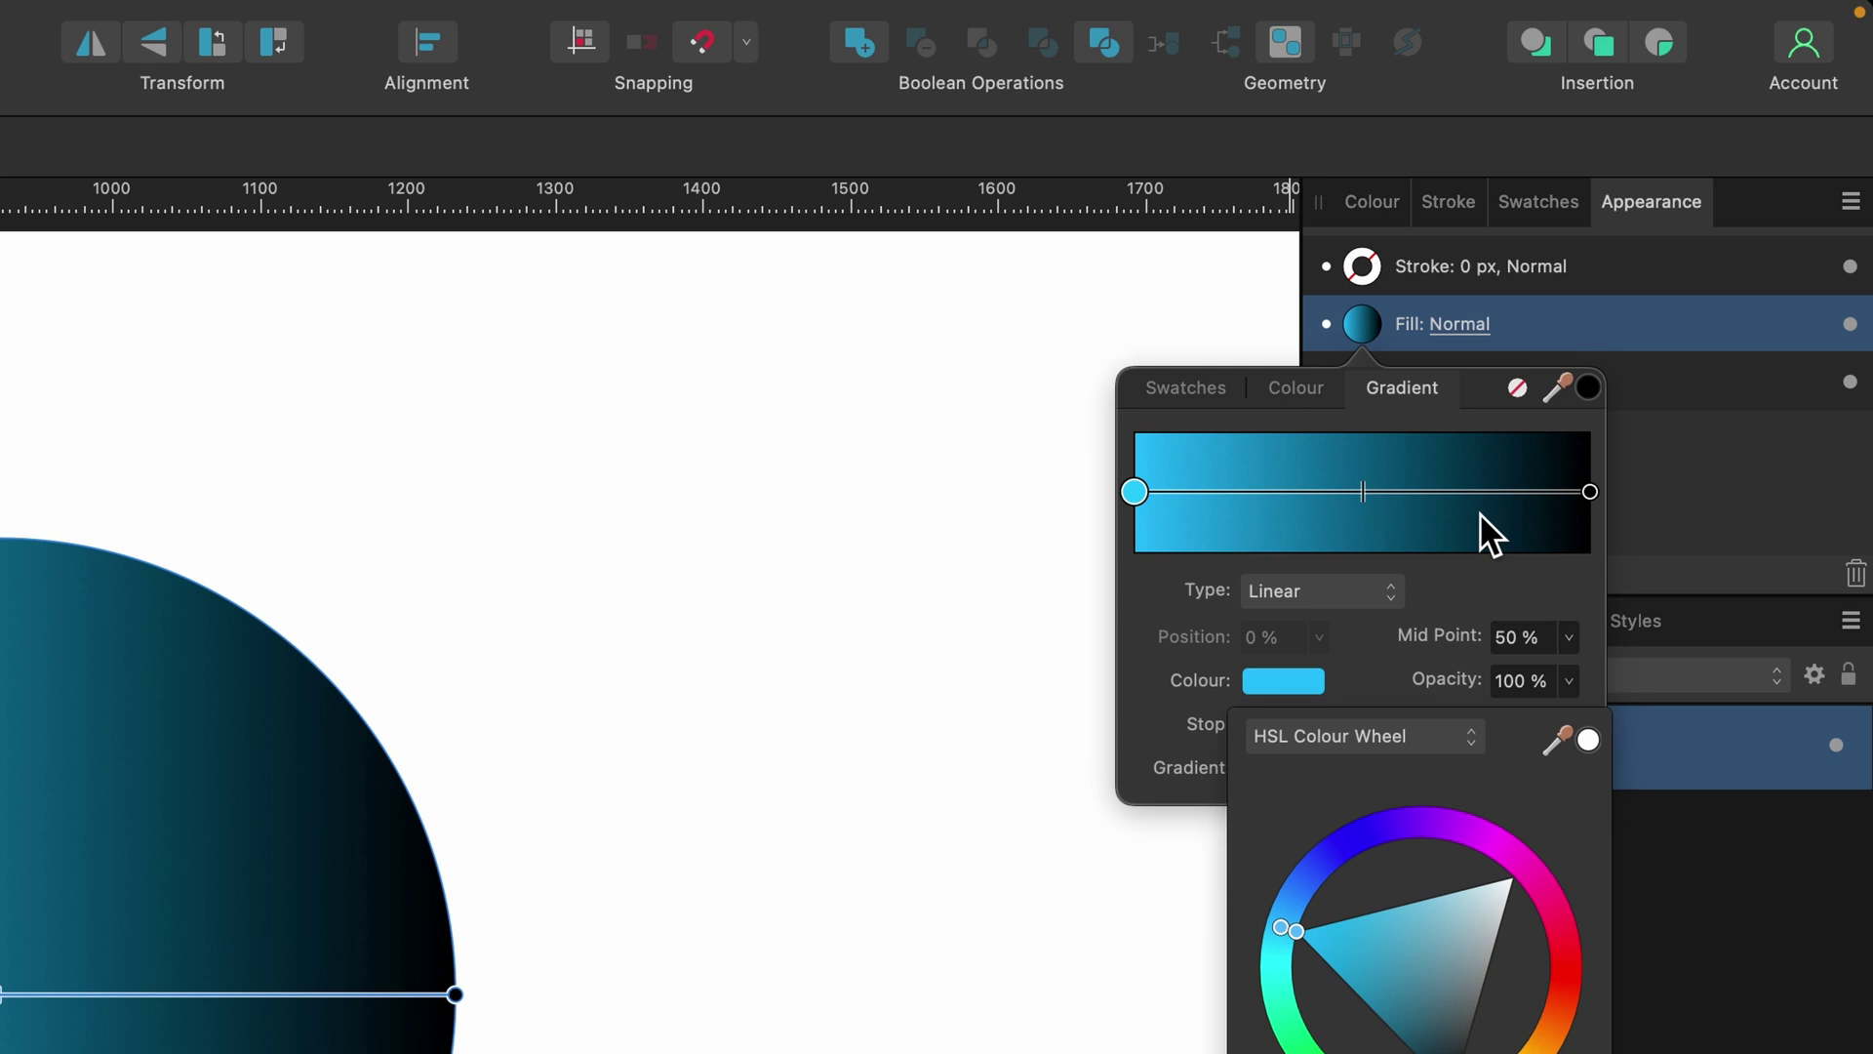
Step: Colour the new gradient's end stop bright green and close the fill settings
left_click(1590, 491)
left_click(1286, 1030)
left_click(1670, 478)
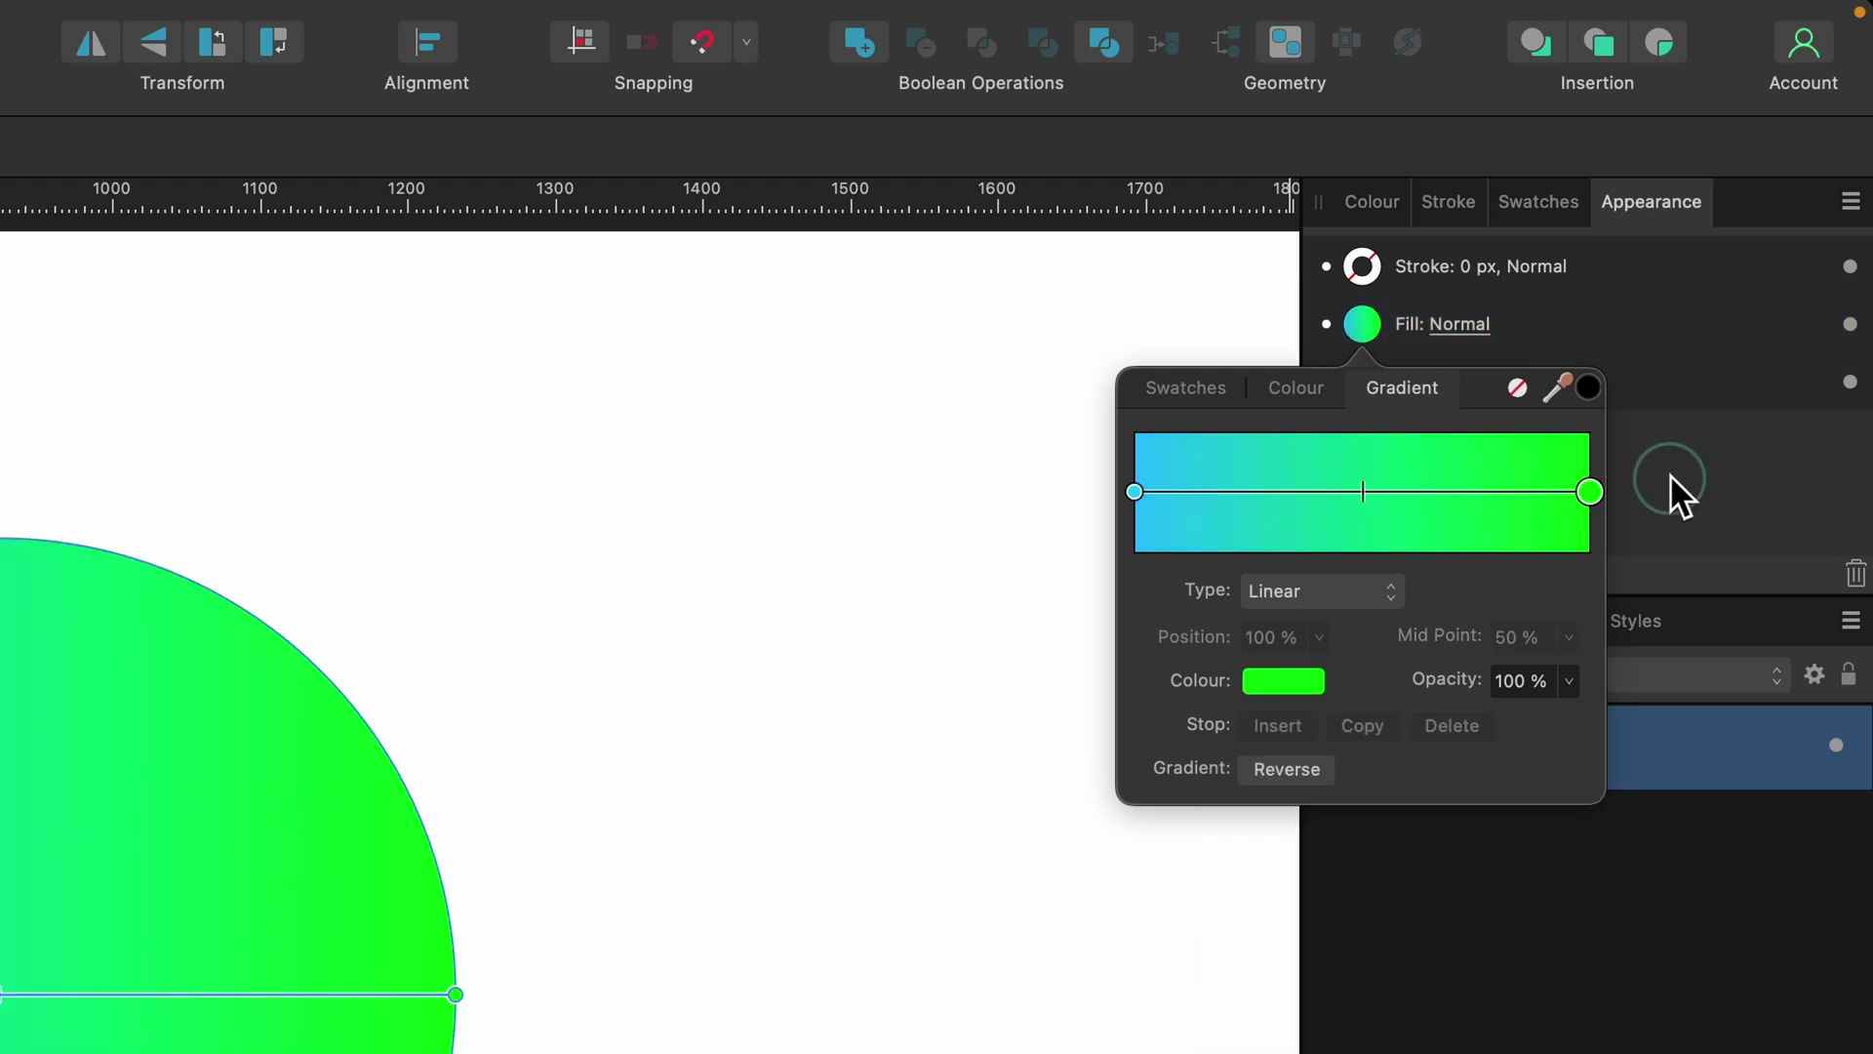
left_click(1649, 349)
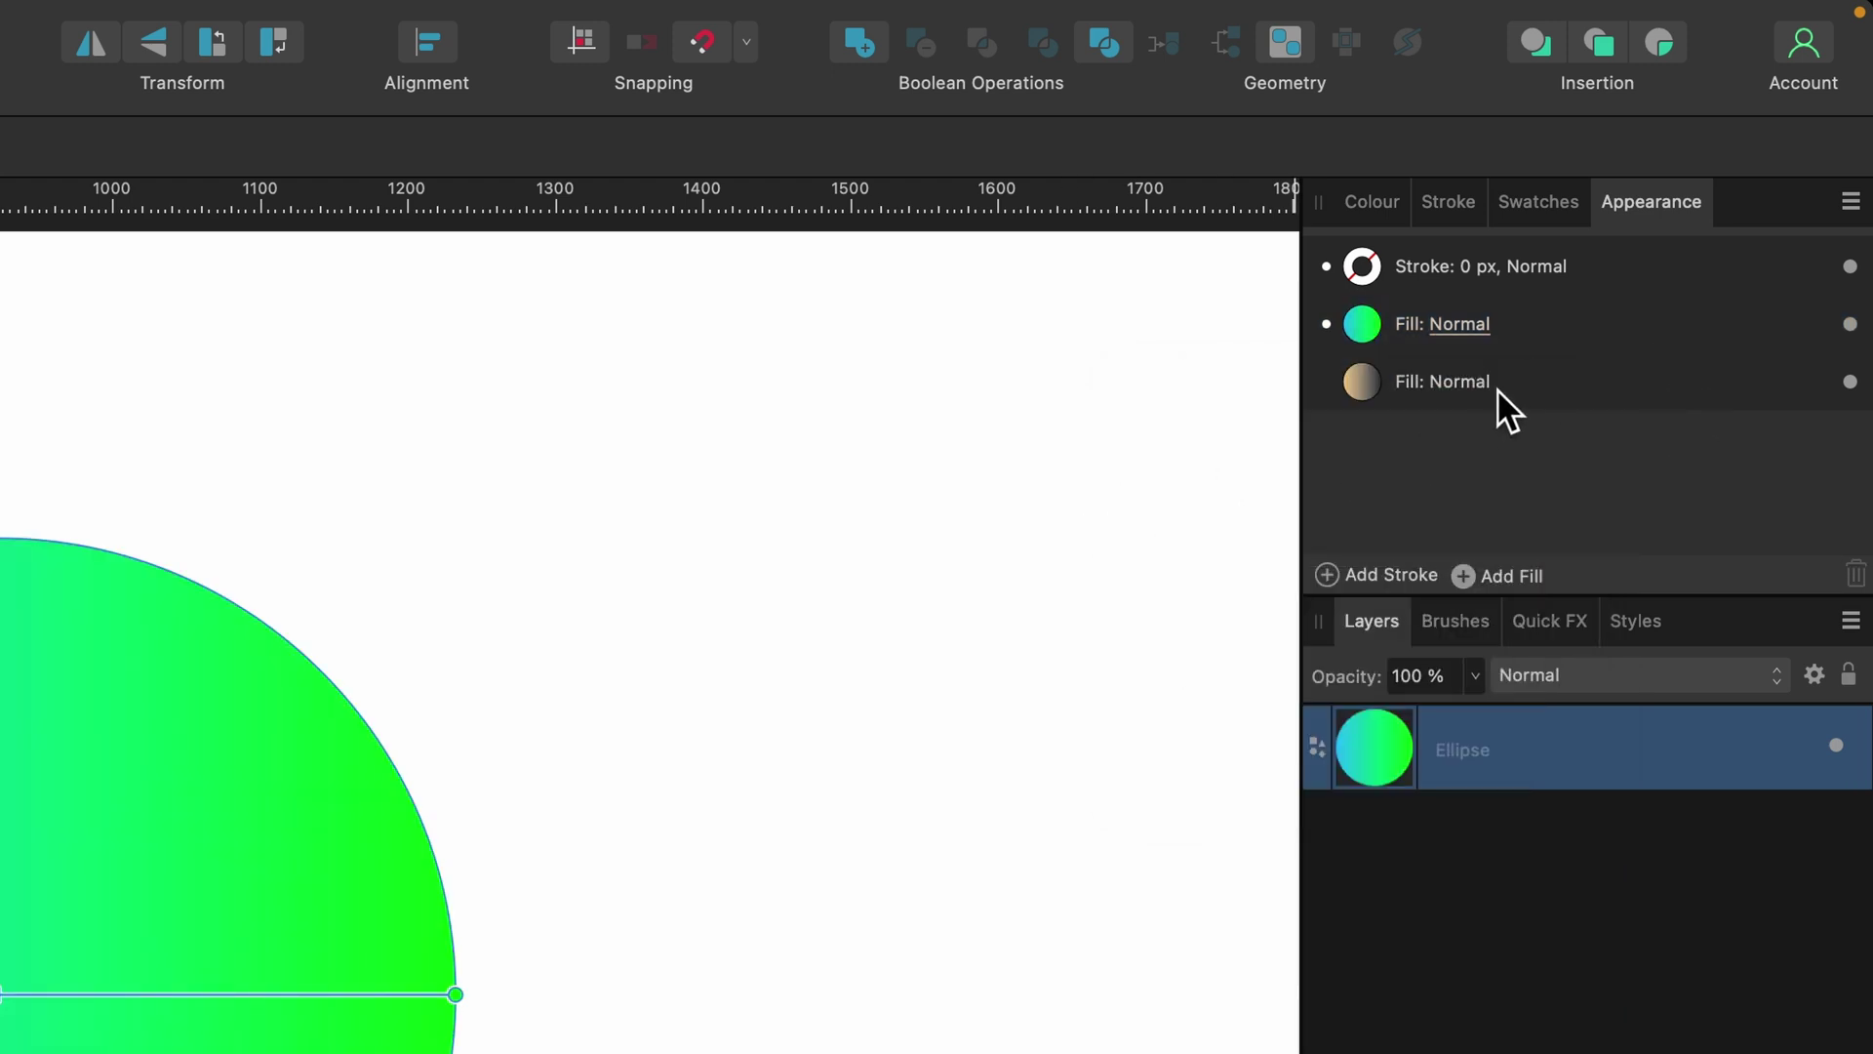
Step: Move the orange gradient above the blue-green fill and redirect it to start just outside the circle's upper-left edge
left_click_drag(1497, 395, 1522, 301)
left_click_drag(1609, 224, 1612, 228)
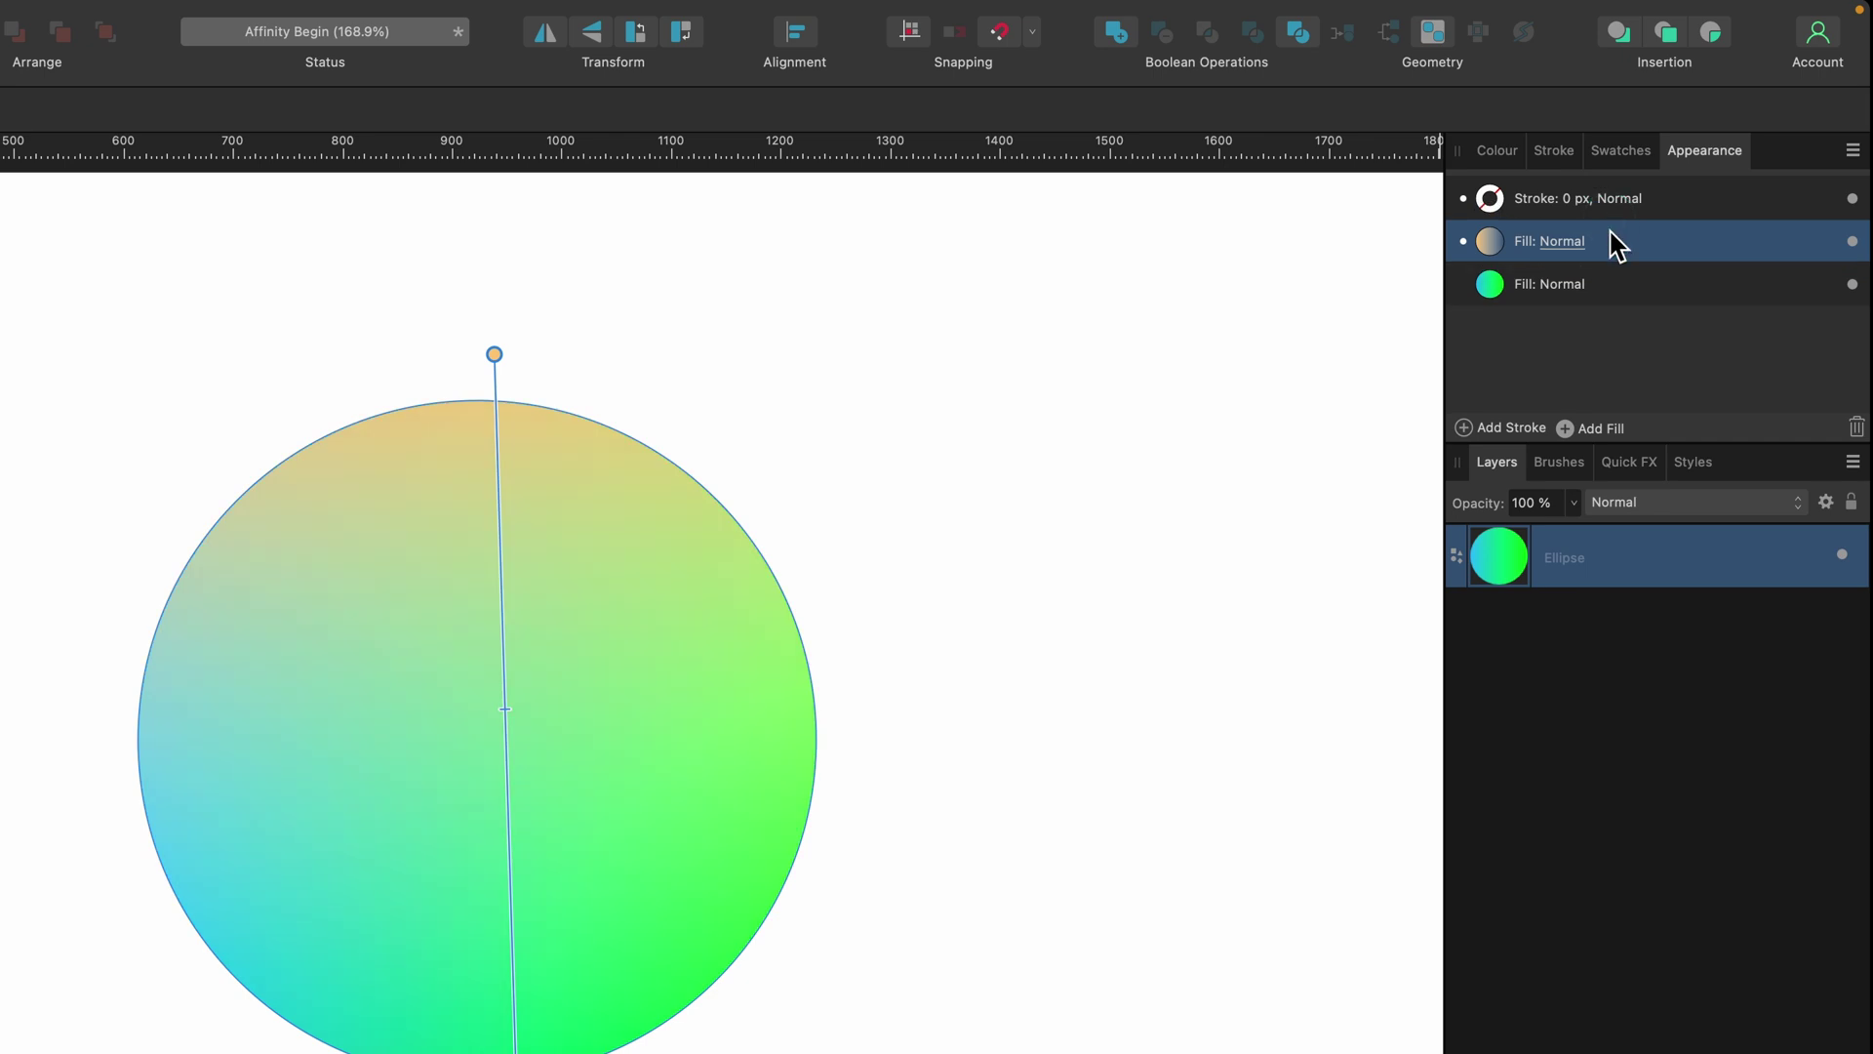
left_click_drag(496, 353, 190, 483)
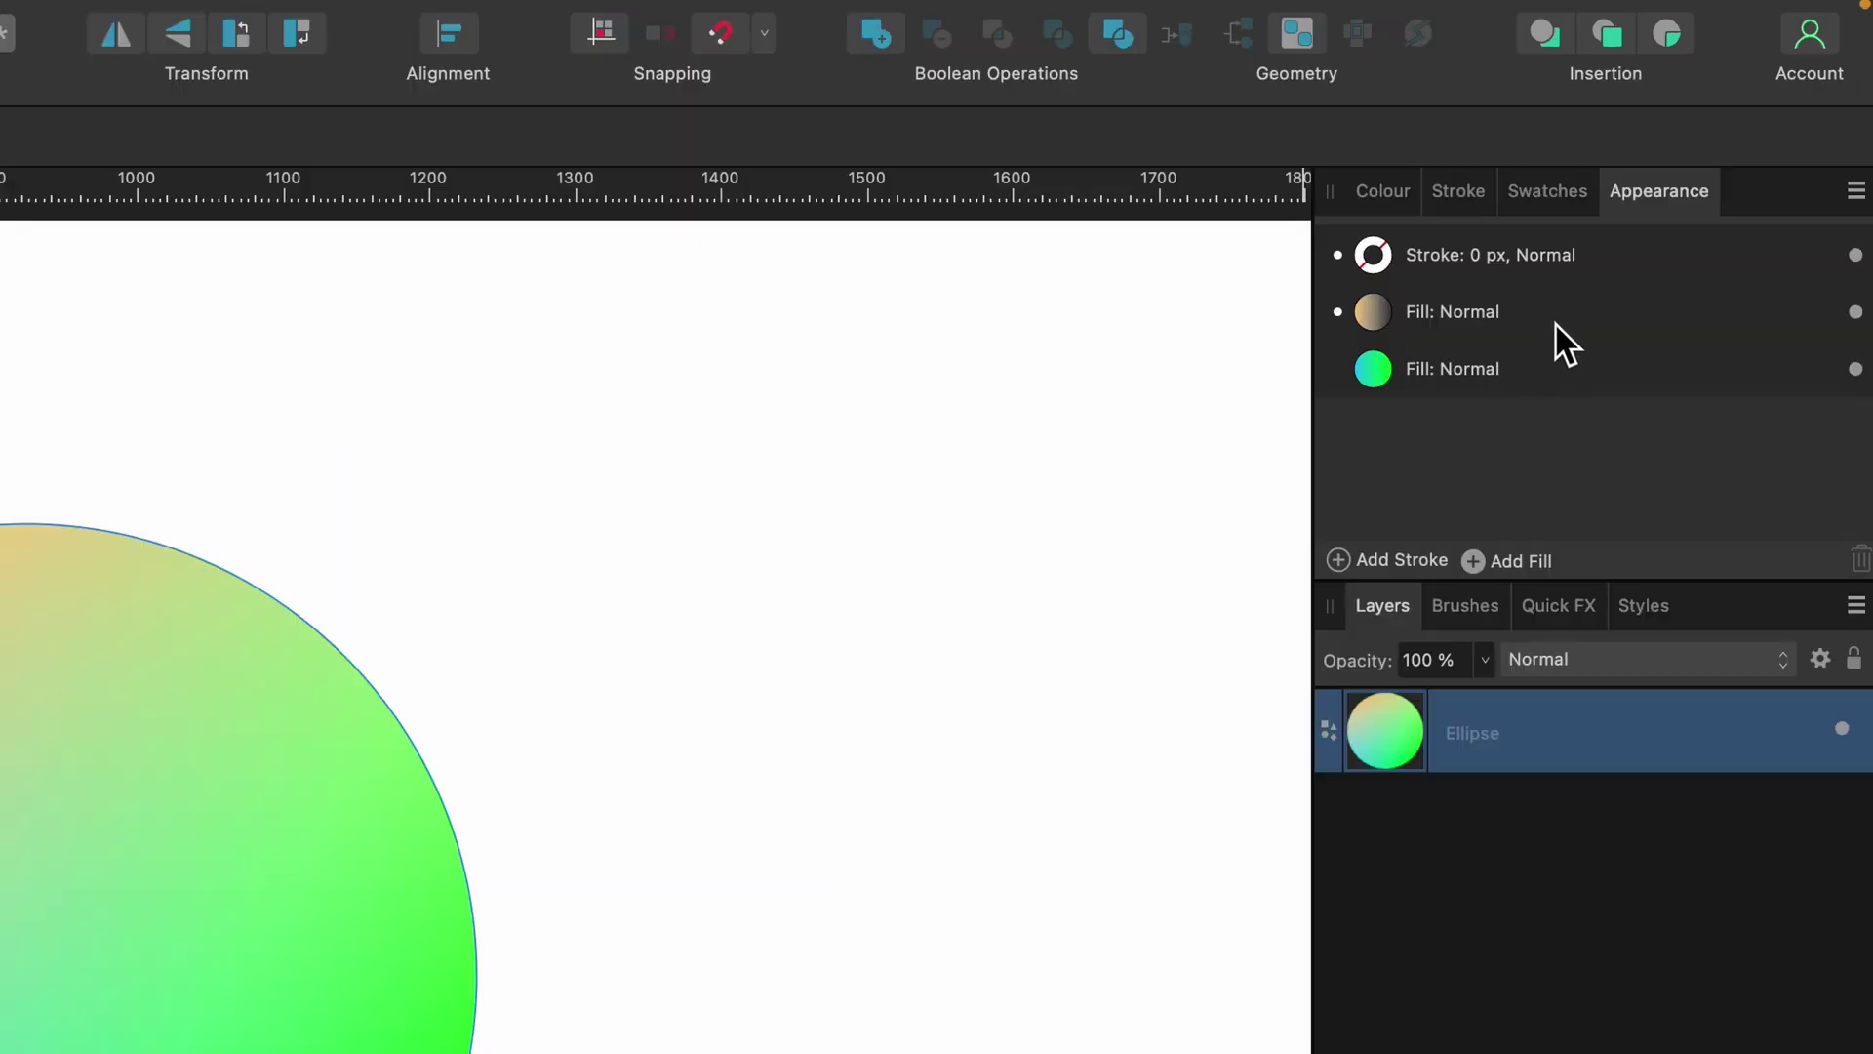
Step: Delete the orange gradient fill from the circle's fill stack
left_click(1481, 314)
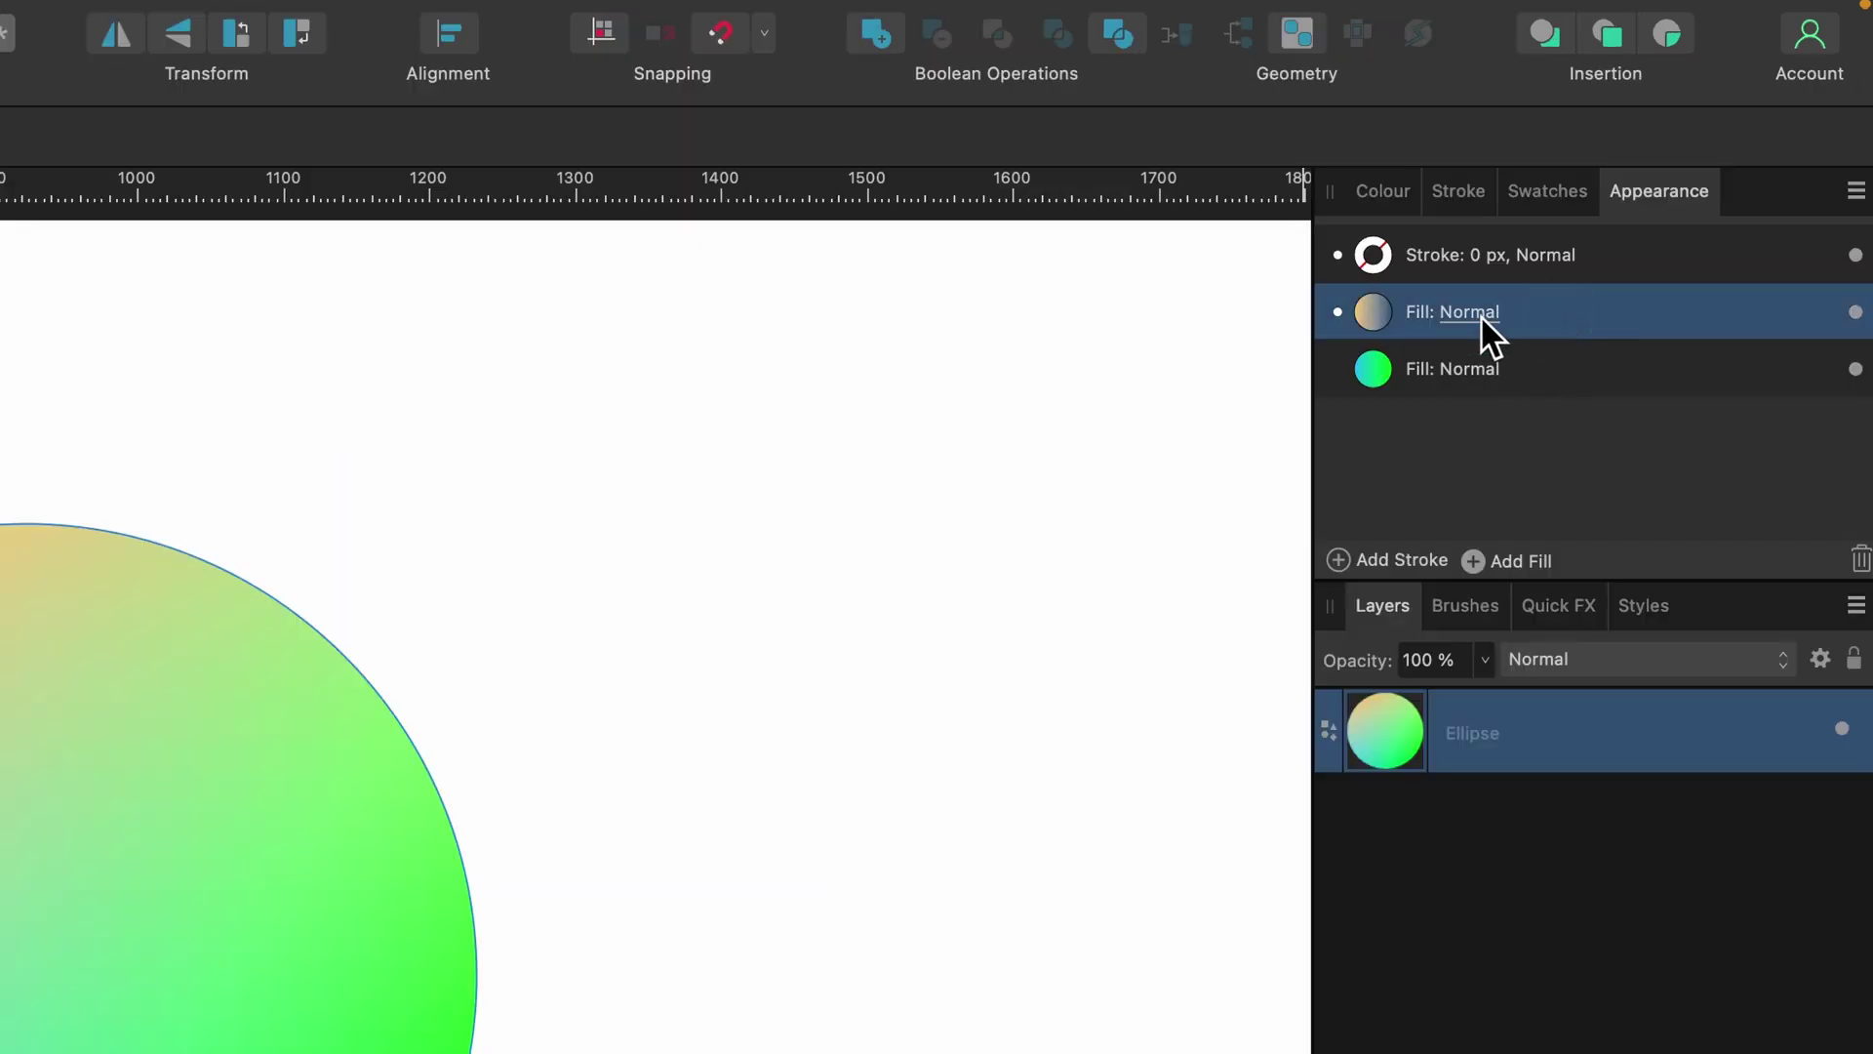
left_click(1859, 564)
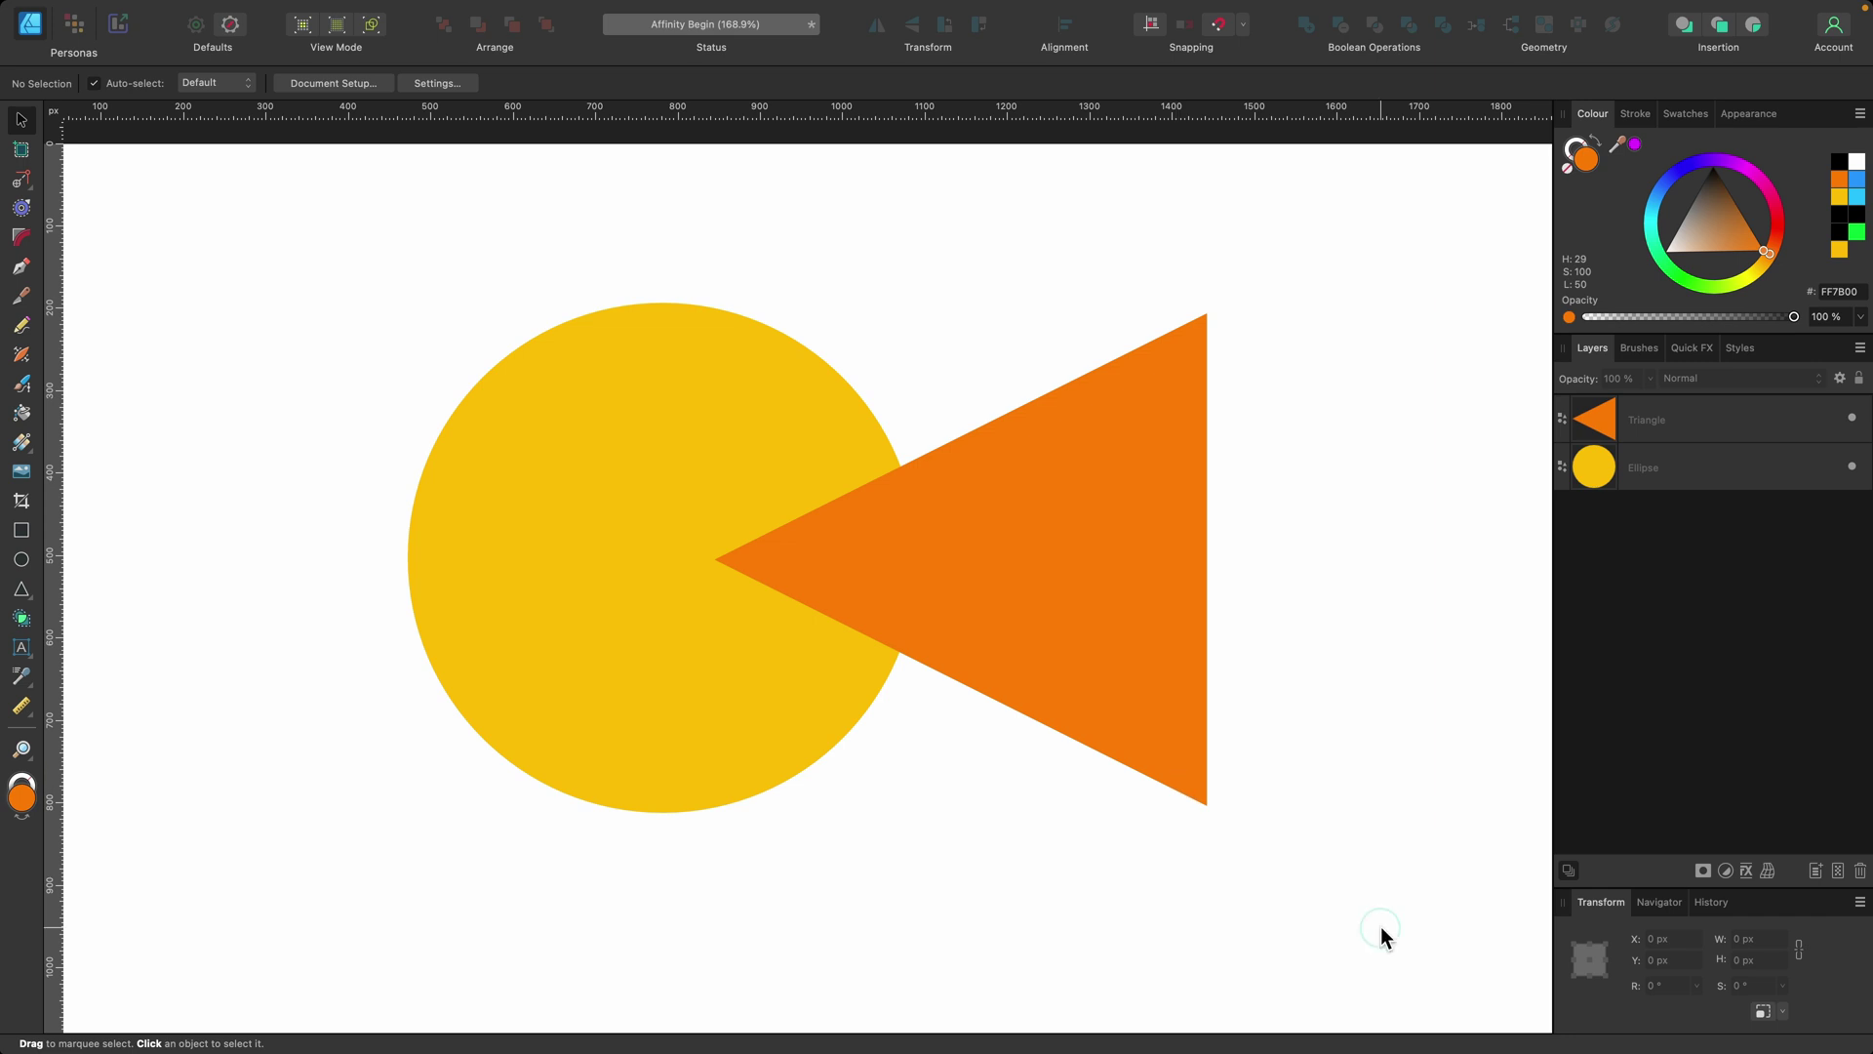
Step: Select the yellow circle and orange triangle together and flood fill the triangle's area outside the circle with blue (0095FF)
left_click_drag(1381, 927, 244, 270)
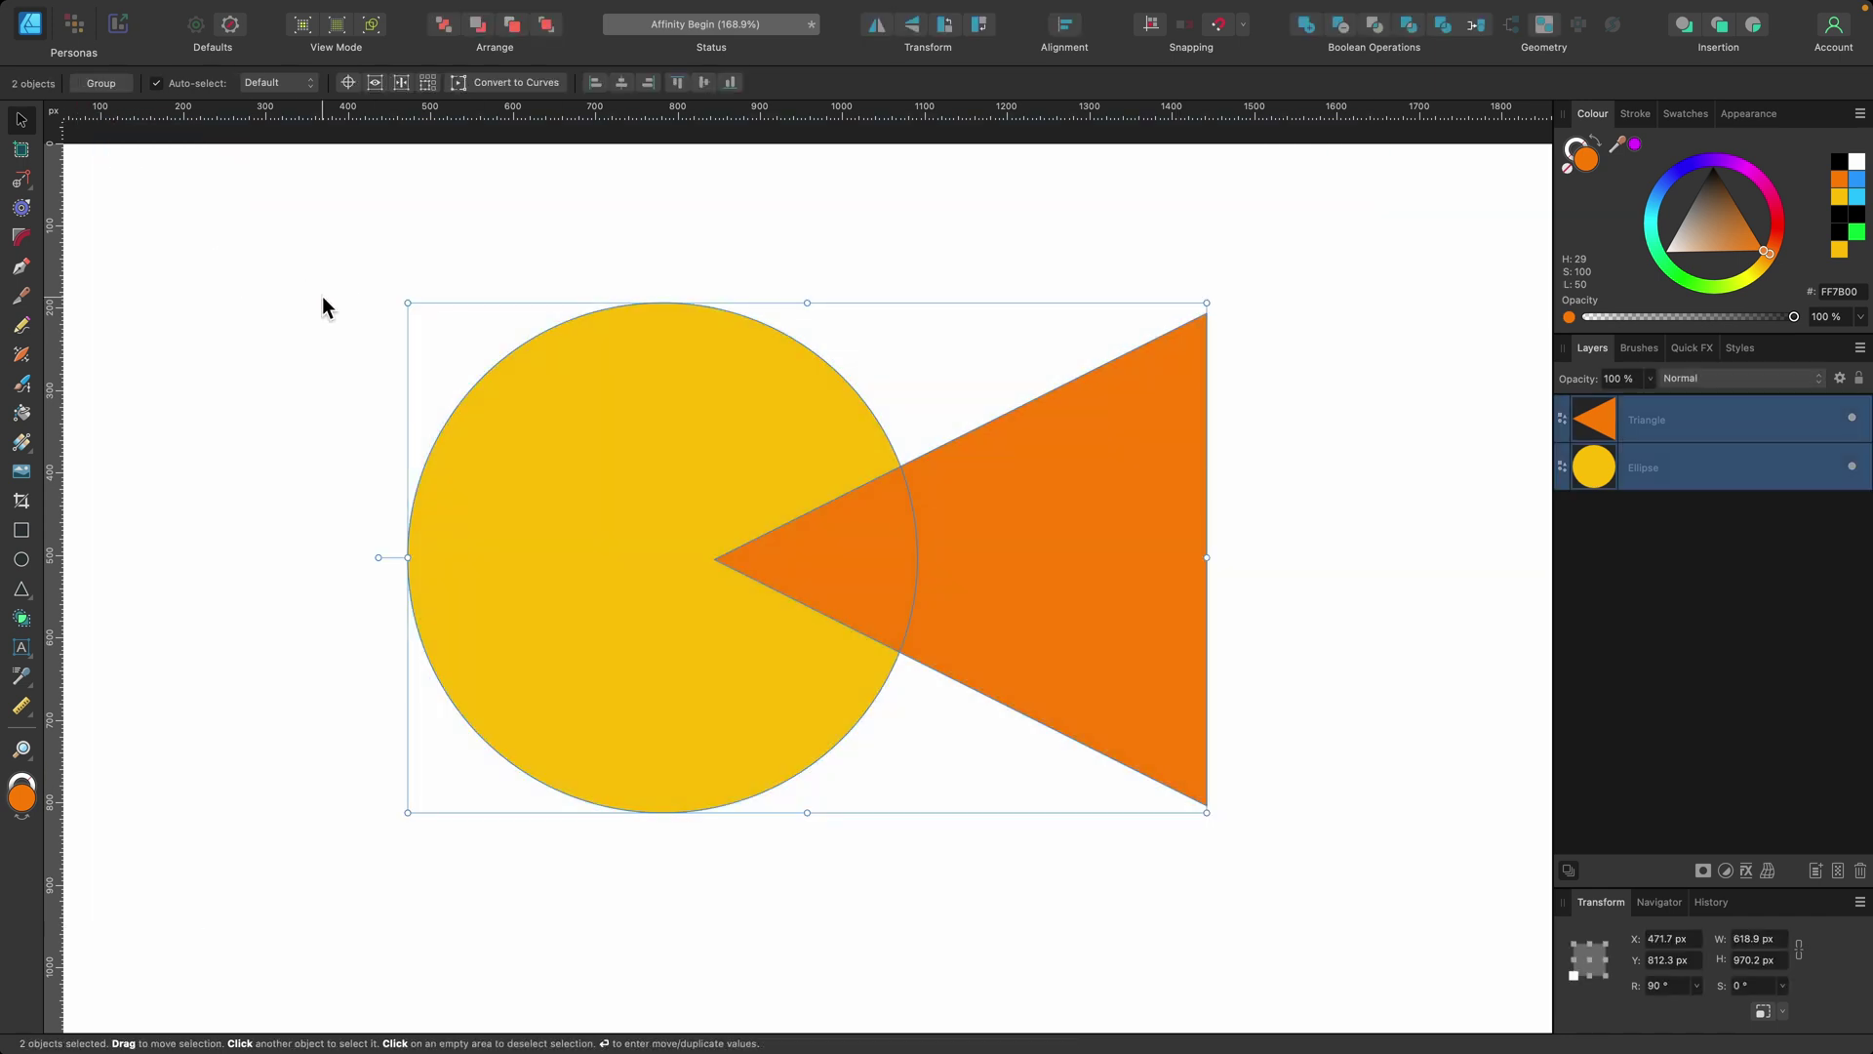
left_click(21, 414)
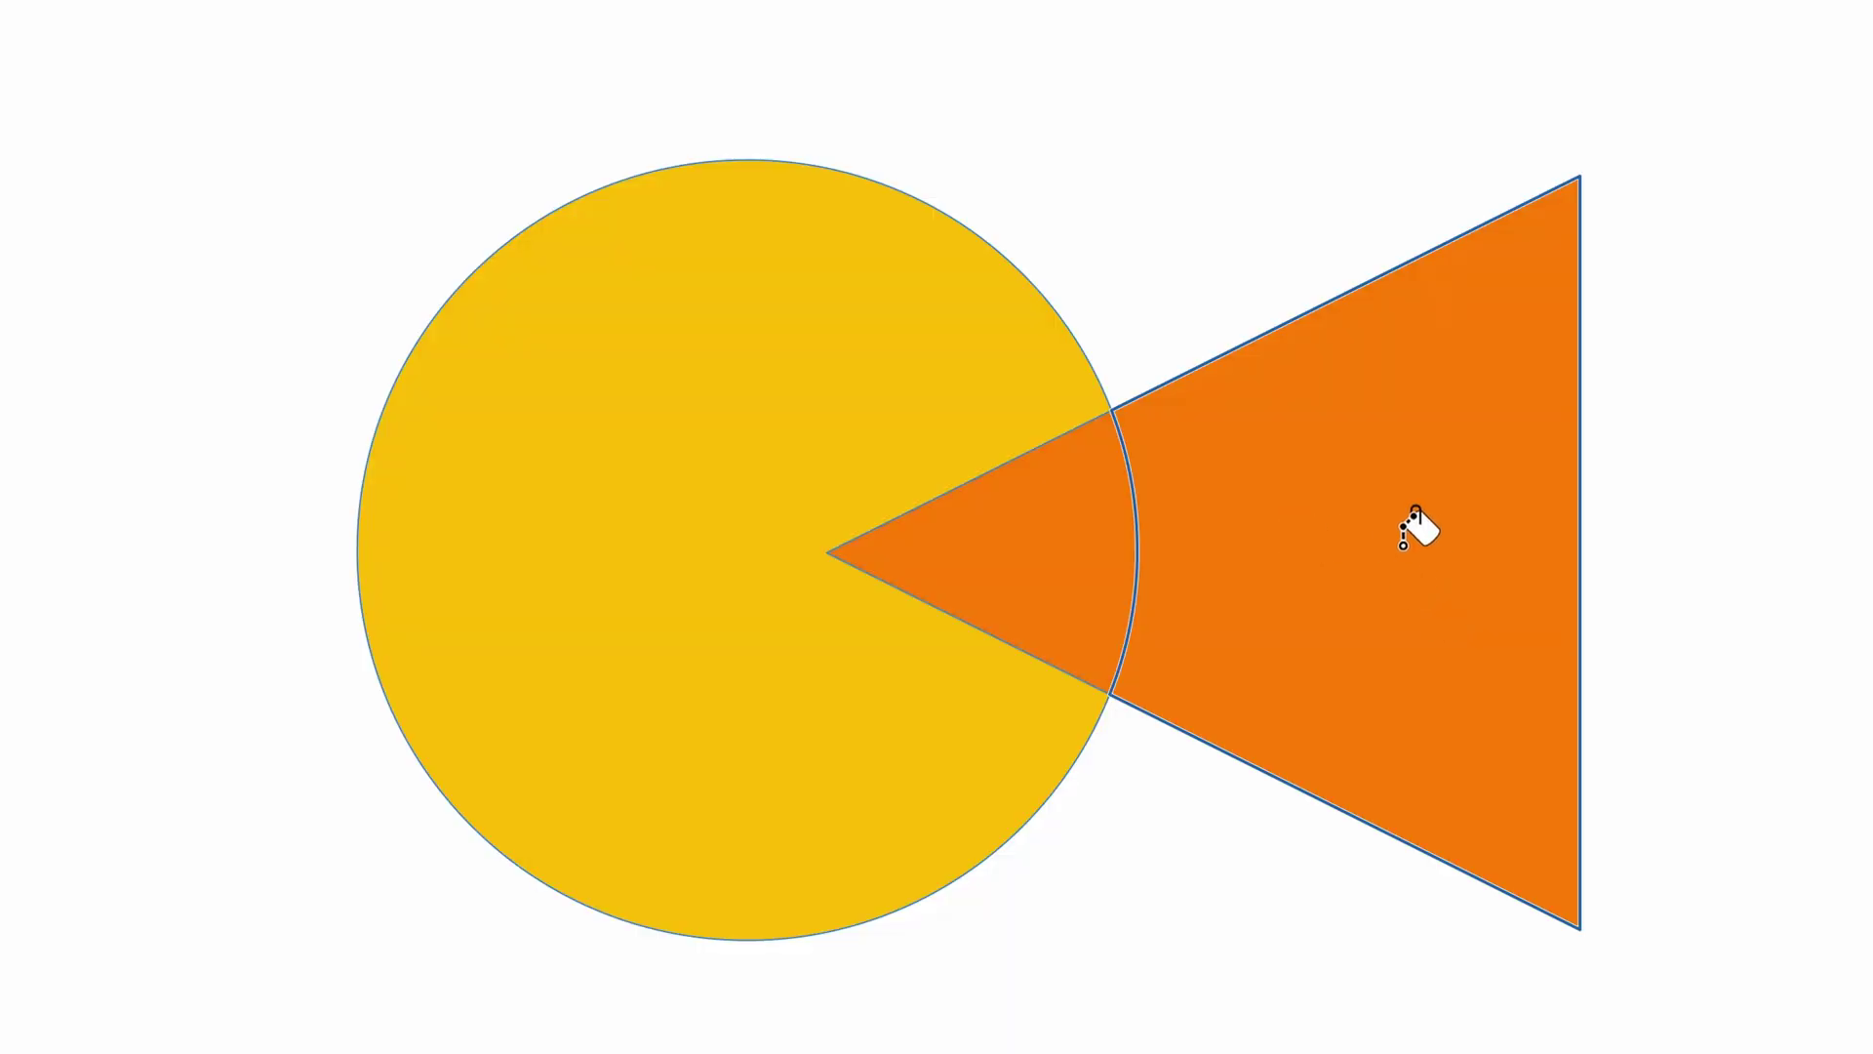
left_click(1403, 544)
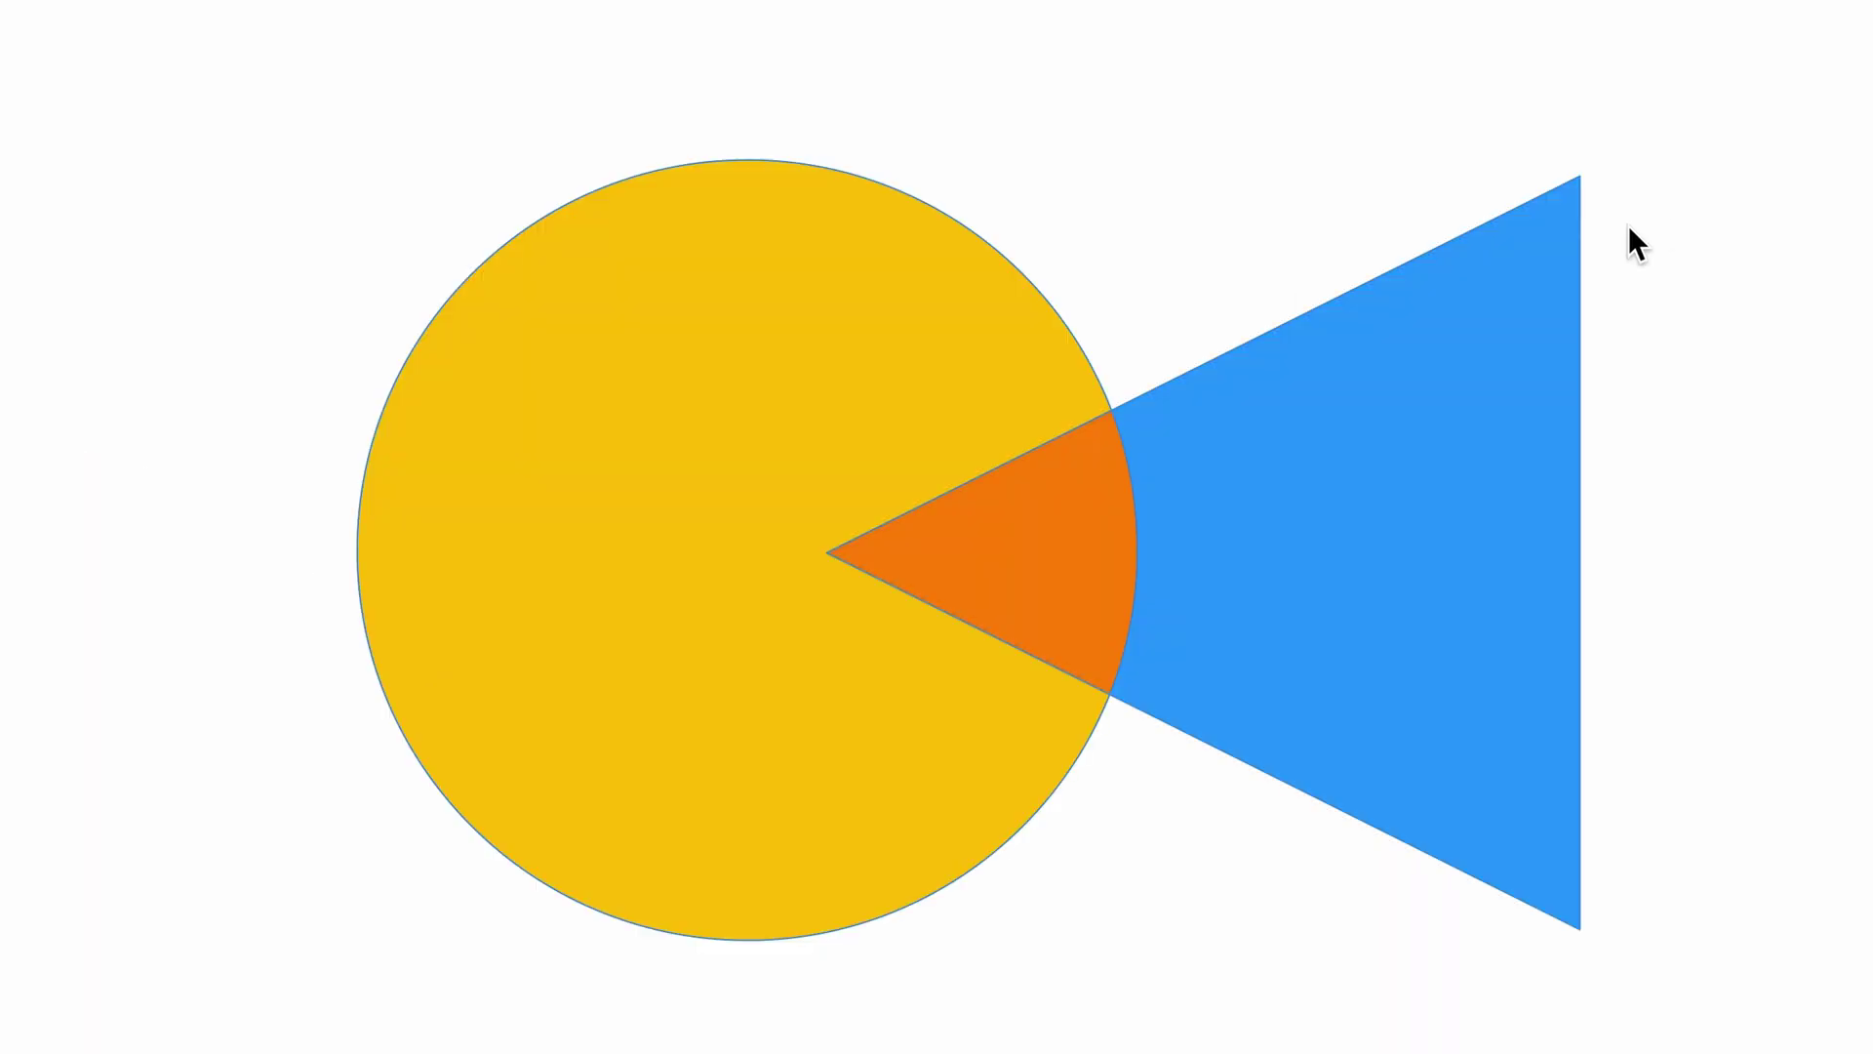
Step: Use the Move Tool to shift the blue filled piece away from the orange triangle
key("v")
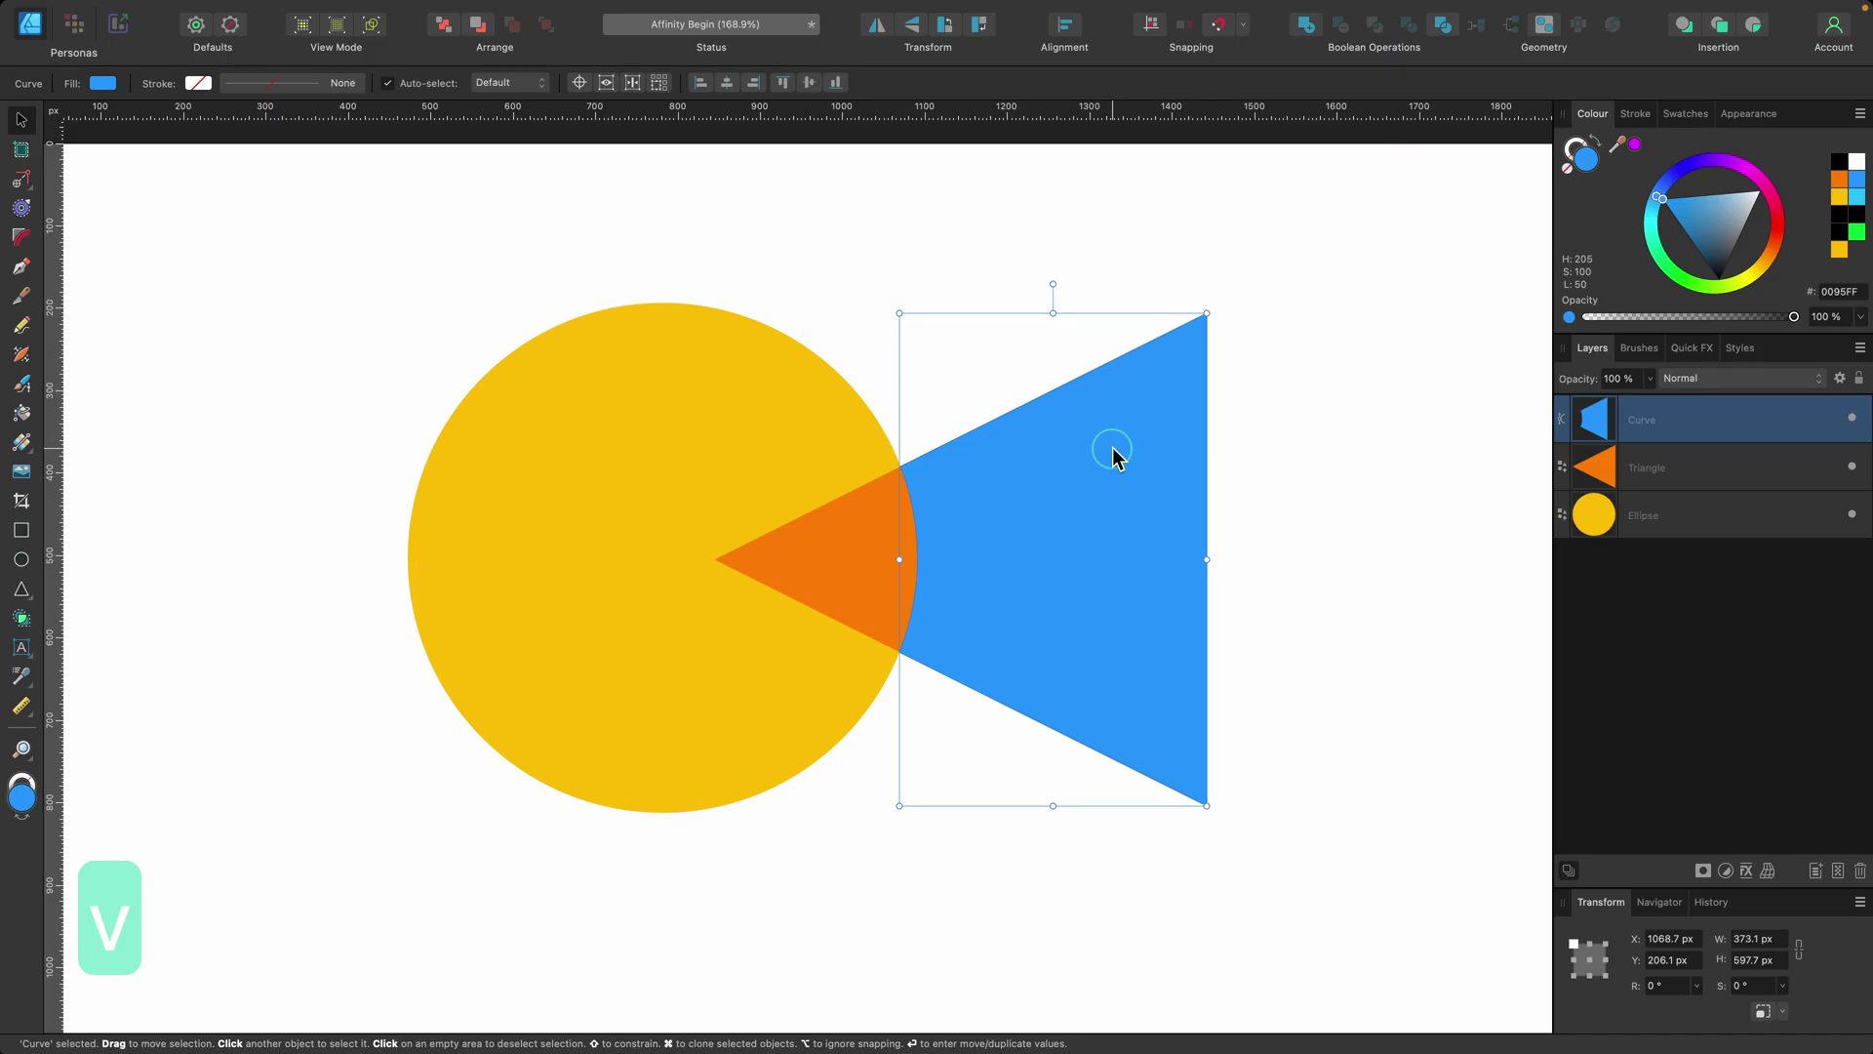
left_click_drag(1442, 388, 1532, 271)
left_click_drag(1171, 381, 1110, 447)
Step: Undo the blue piece's move and its flood fill
key("super+z")
key("super+z")
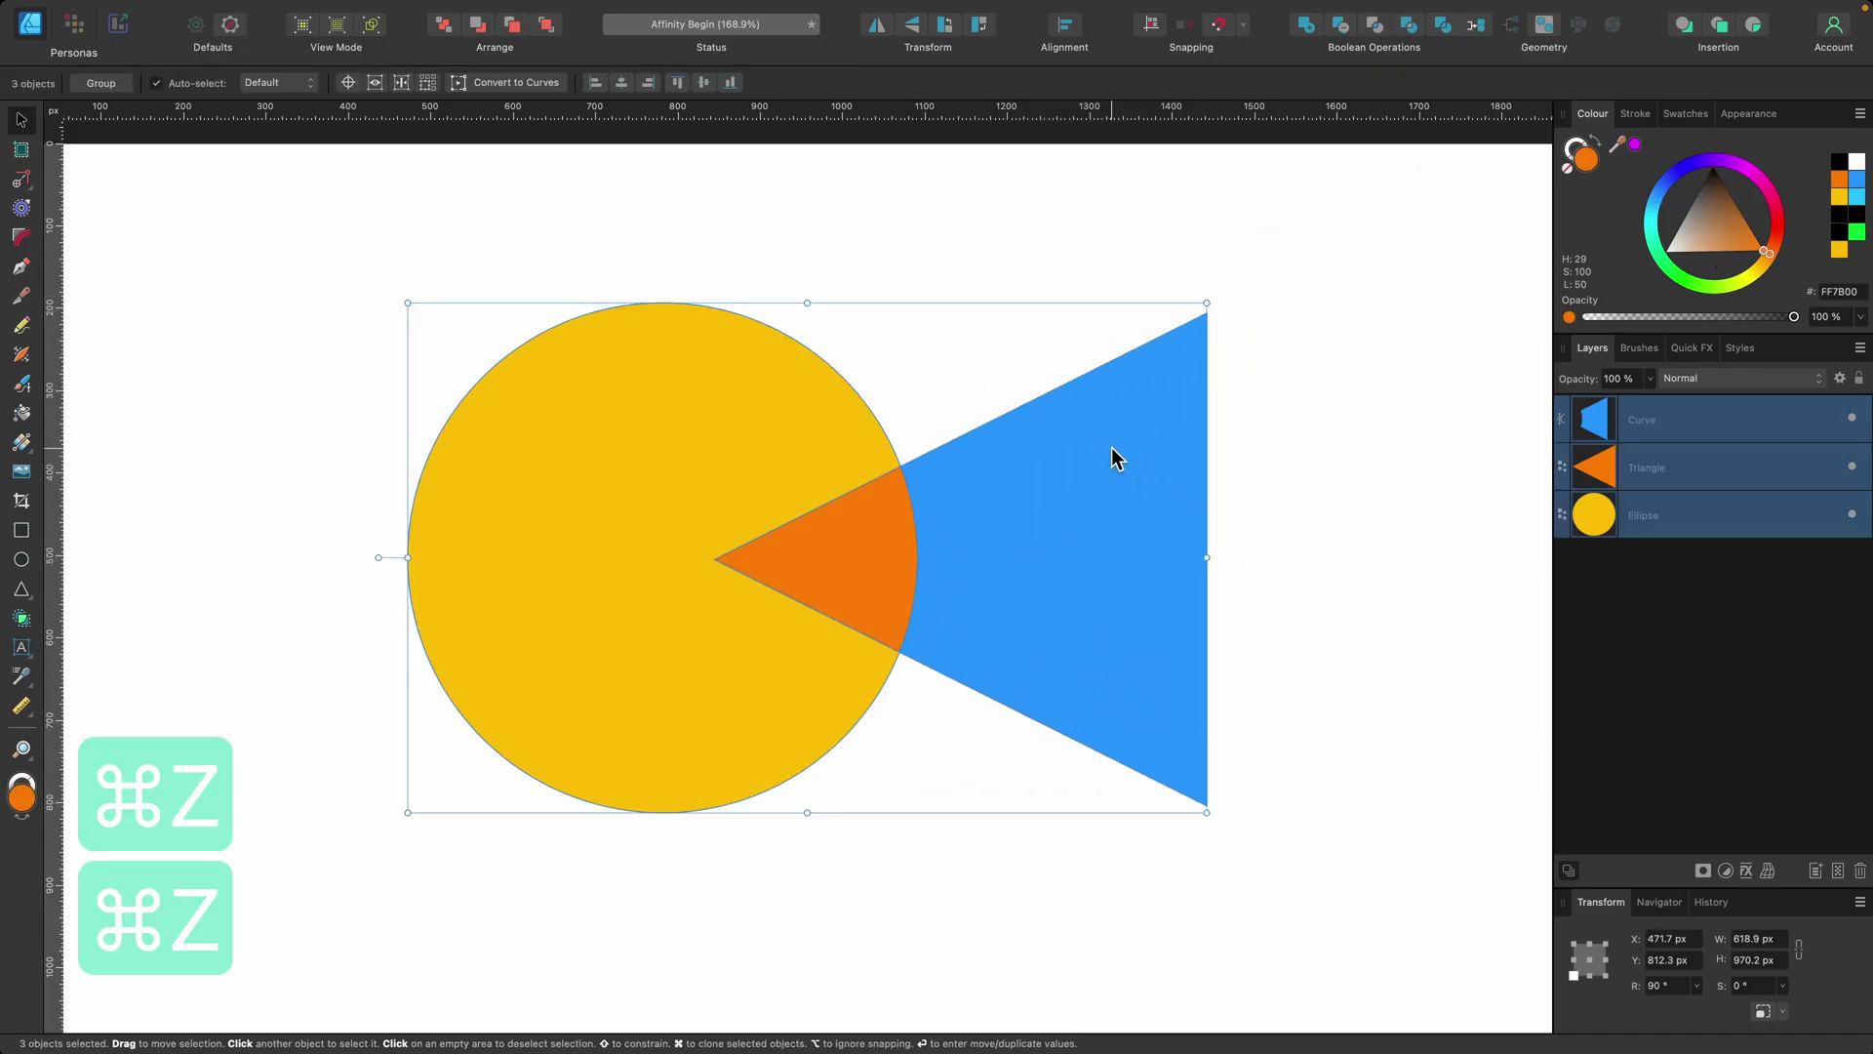
key("super+z")
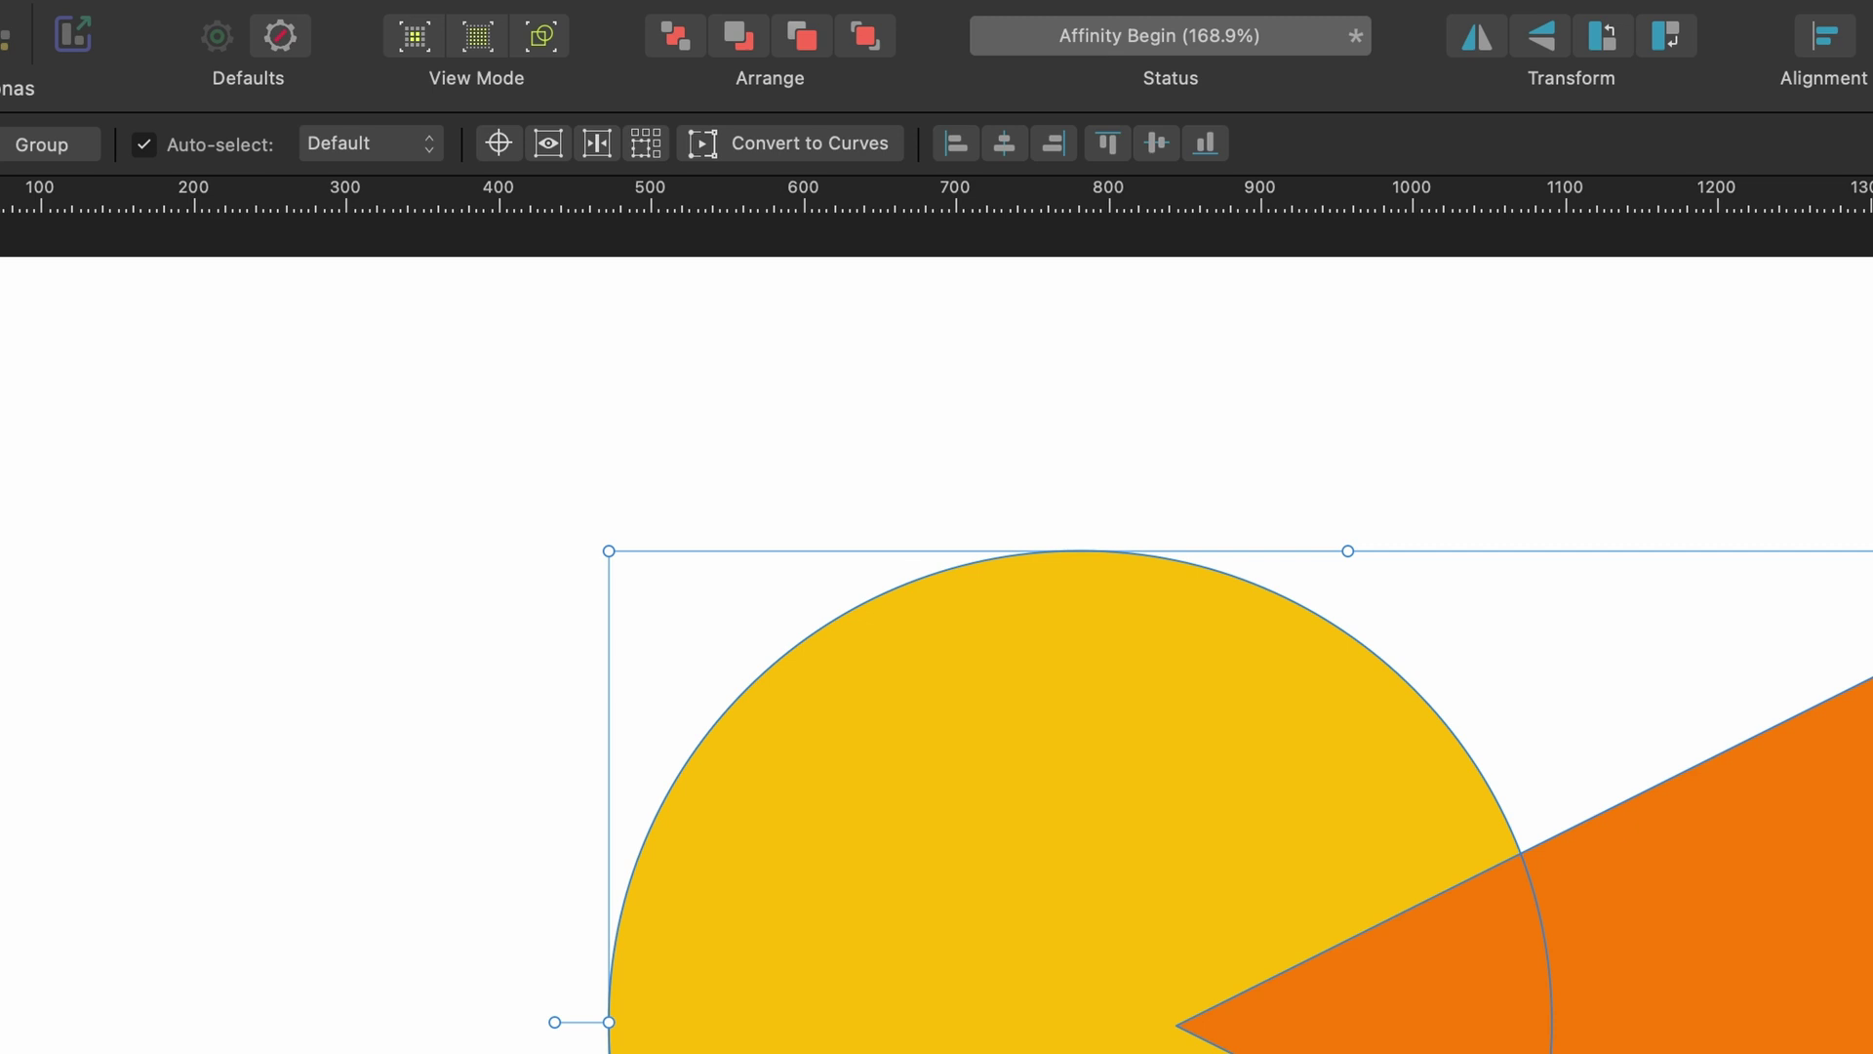
Step: Flood fill the whole triangle, including its overlap with the circle, with blue
key("g")
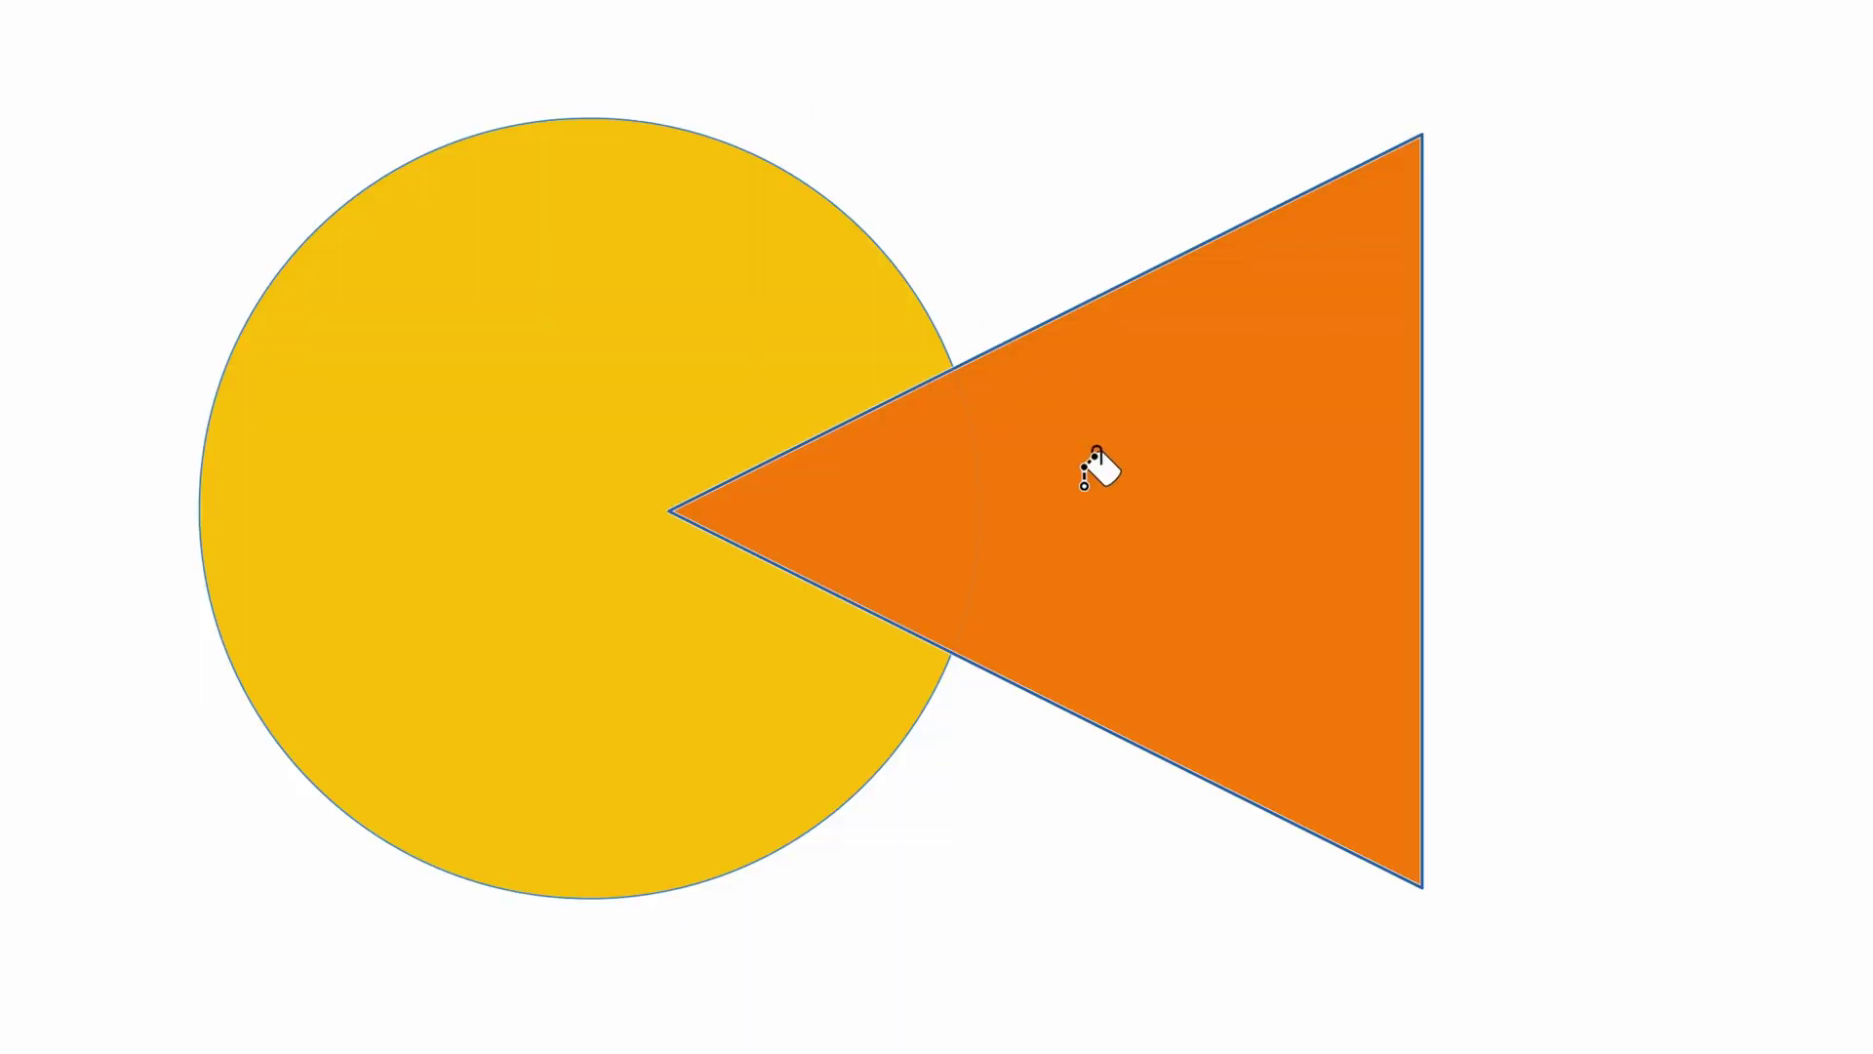
left_click(1678, 993)
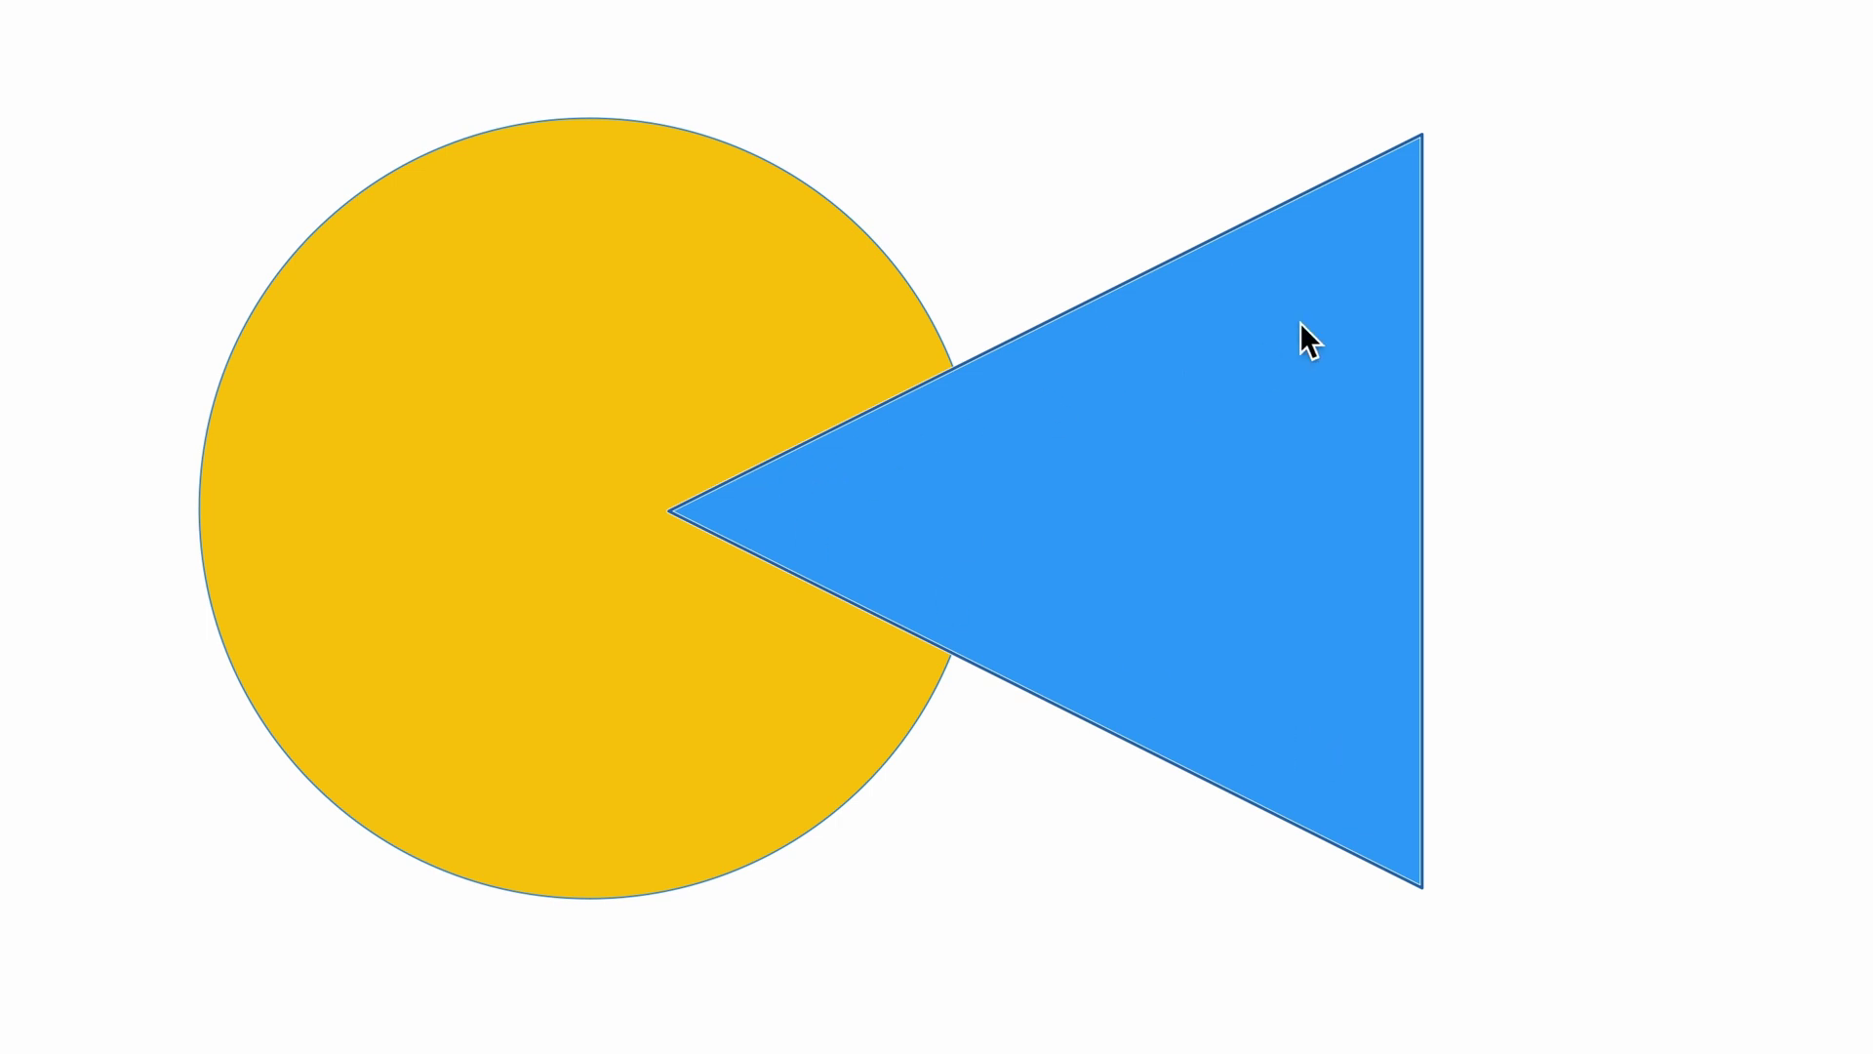
Step: Undo the triangle's blue fill and flood fill the circle's area outside the triangle with blue
key("super+z")
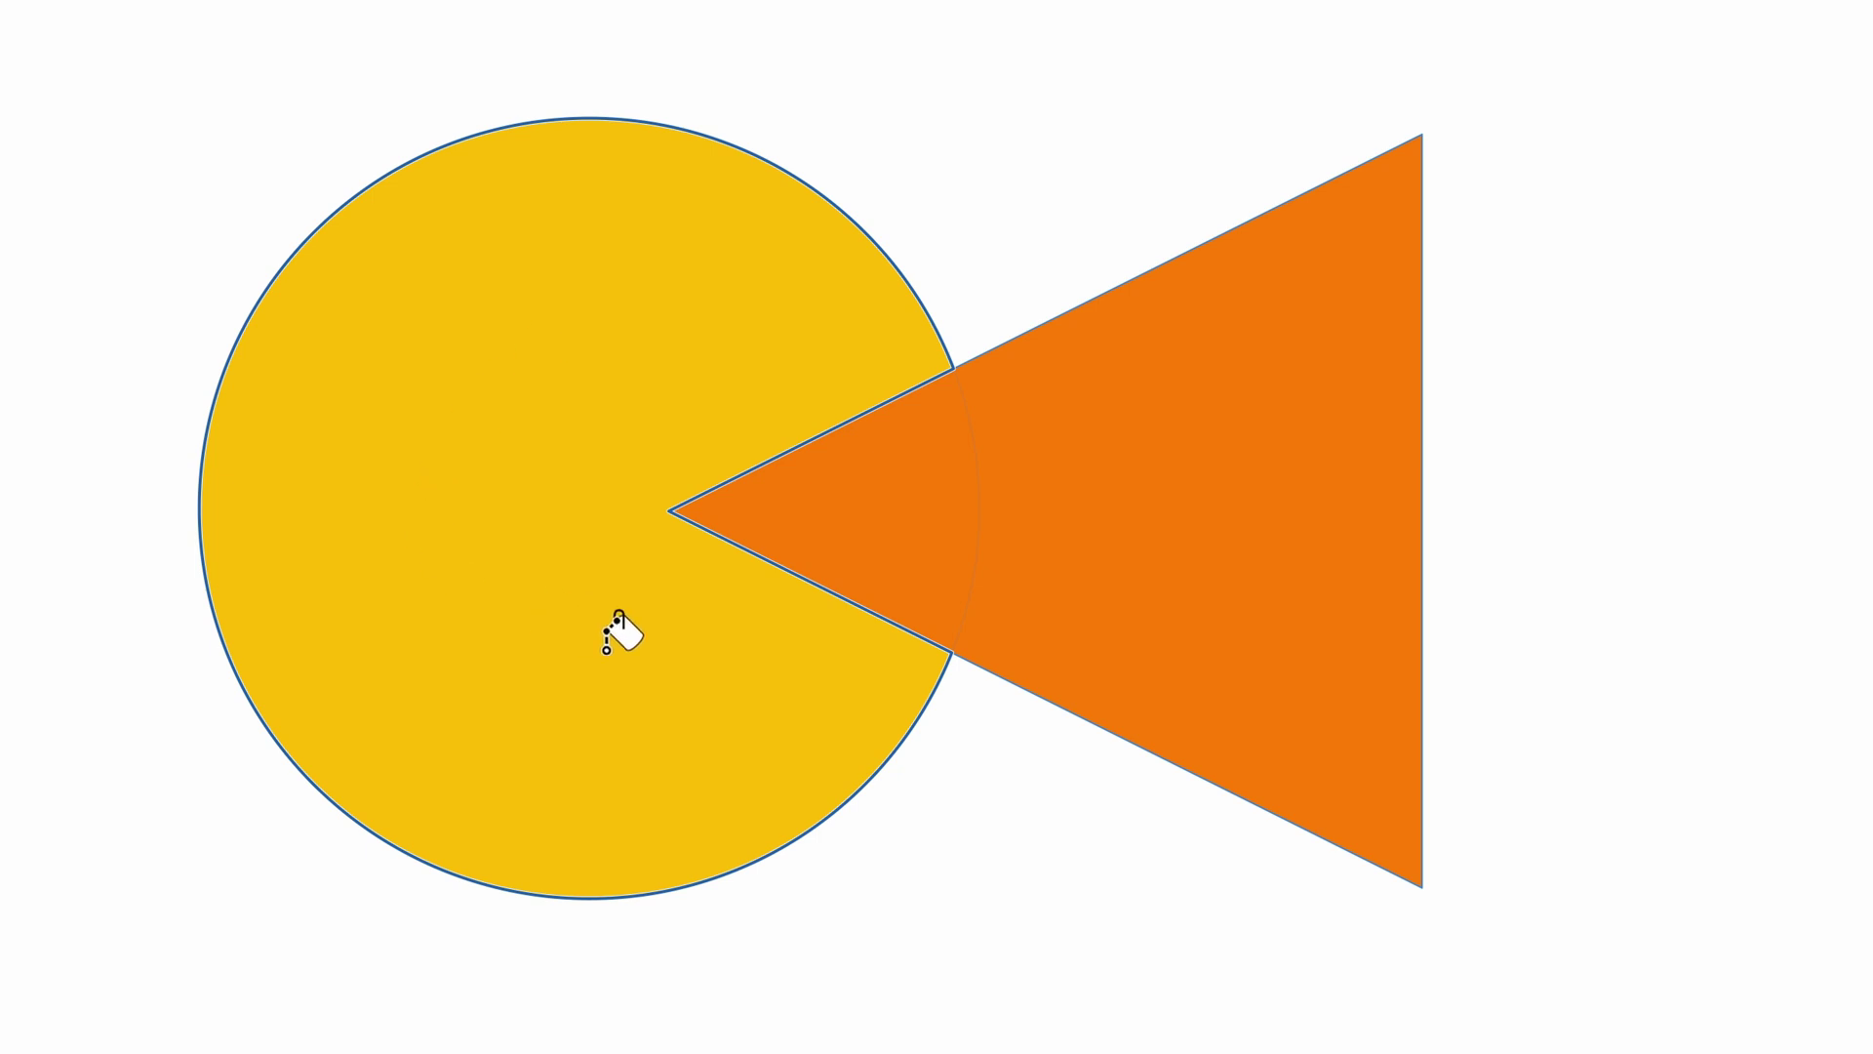
left_click(606, 649)
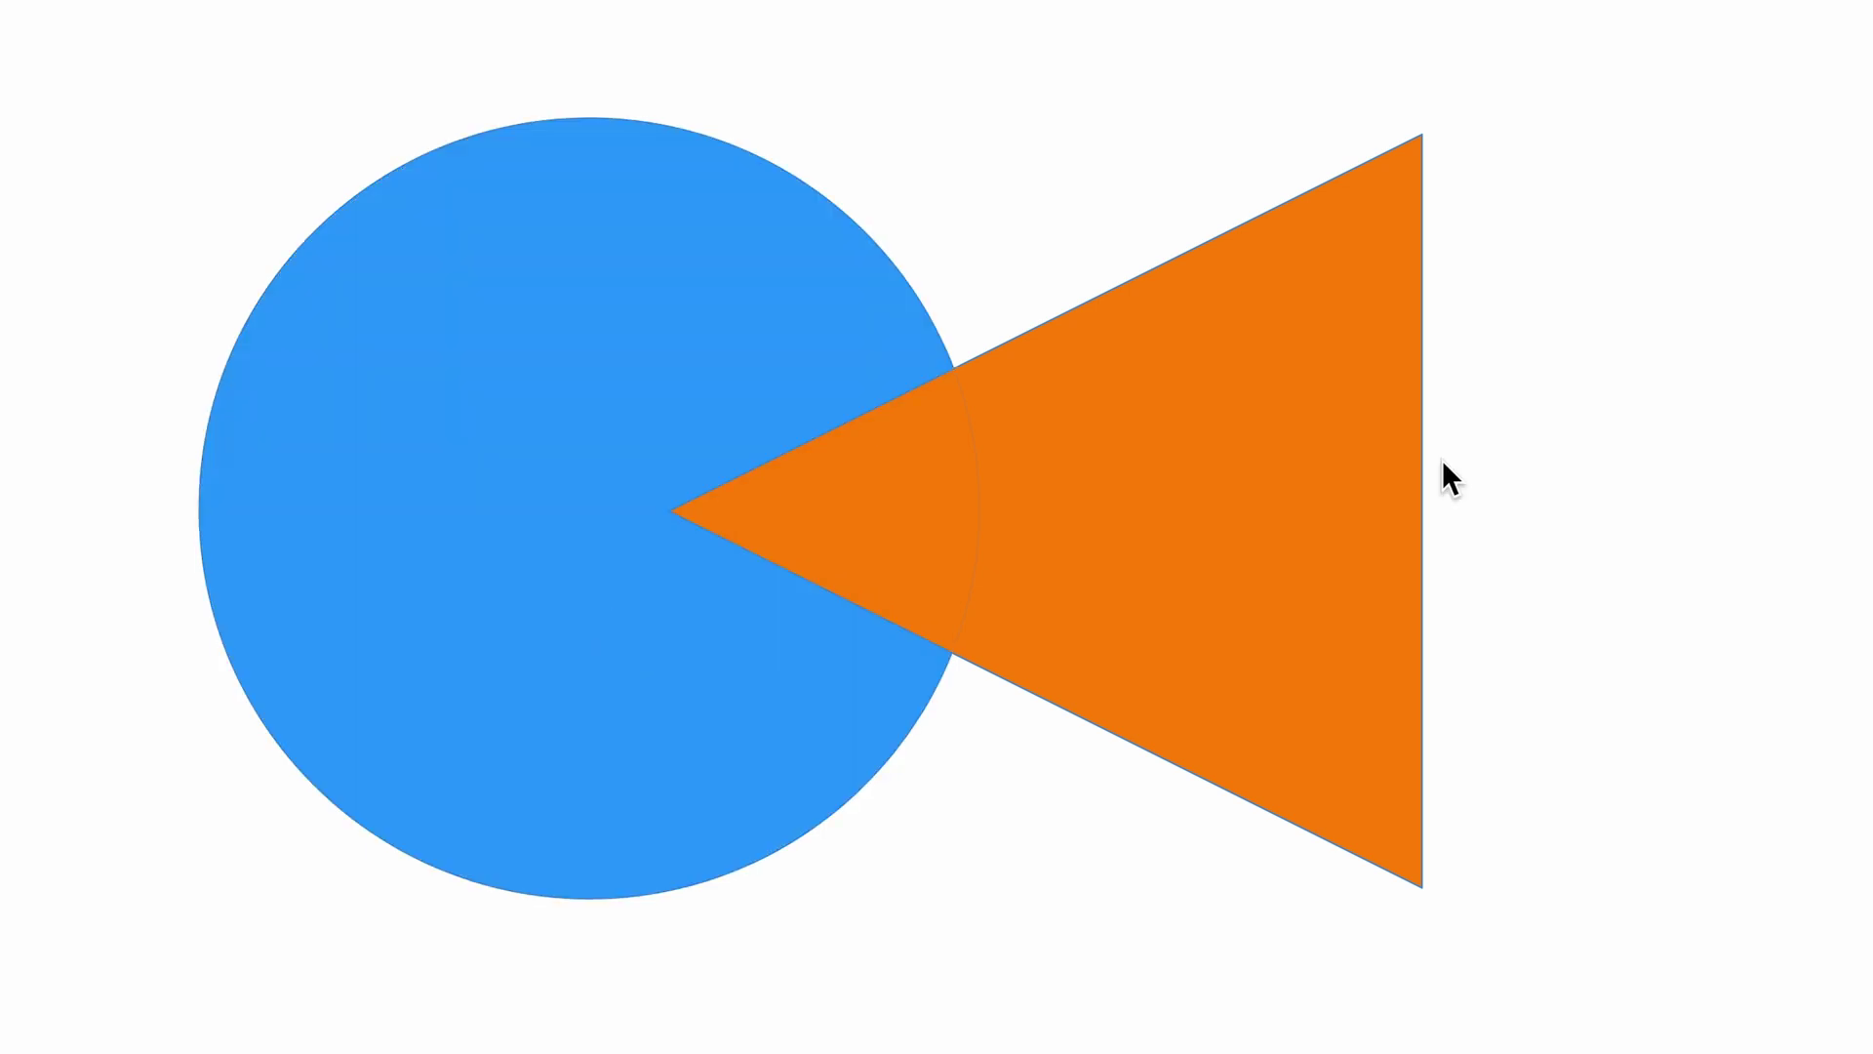